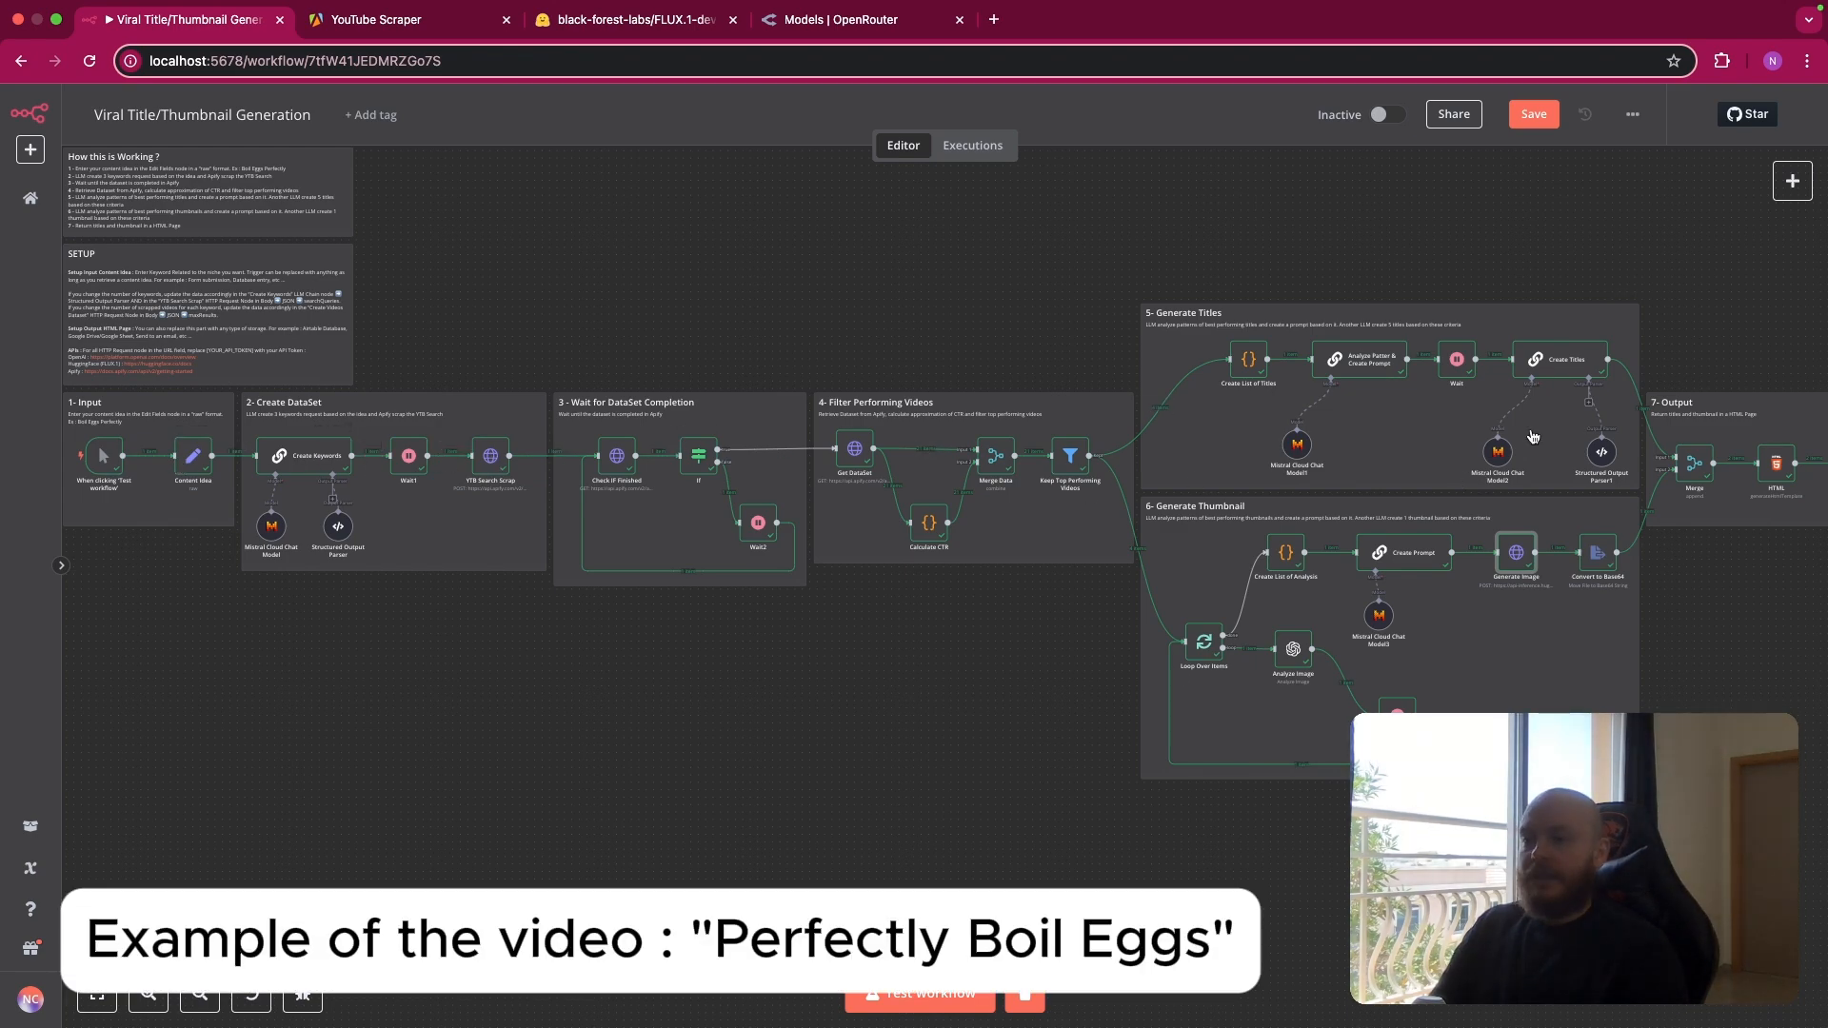
Review the titles output by the Create Titles node and view the picture produced by the Generate Image node.
double_click(1547, 360)
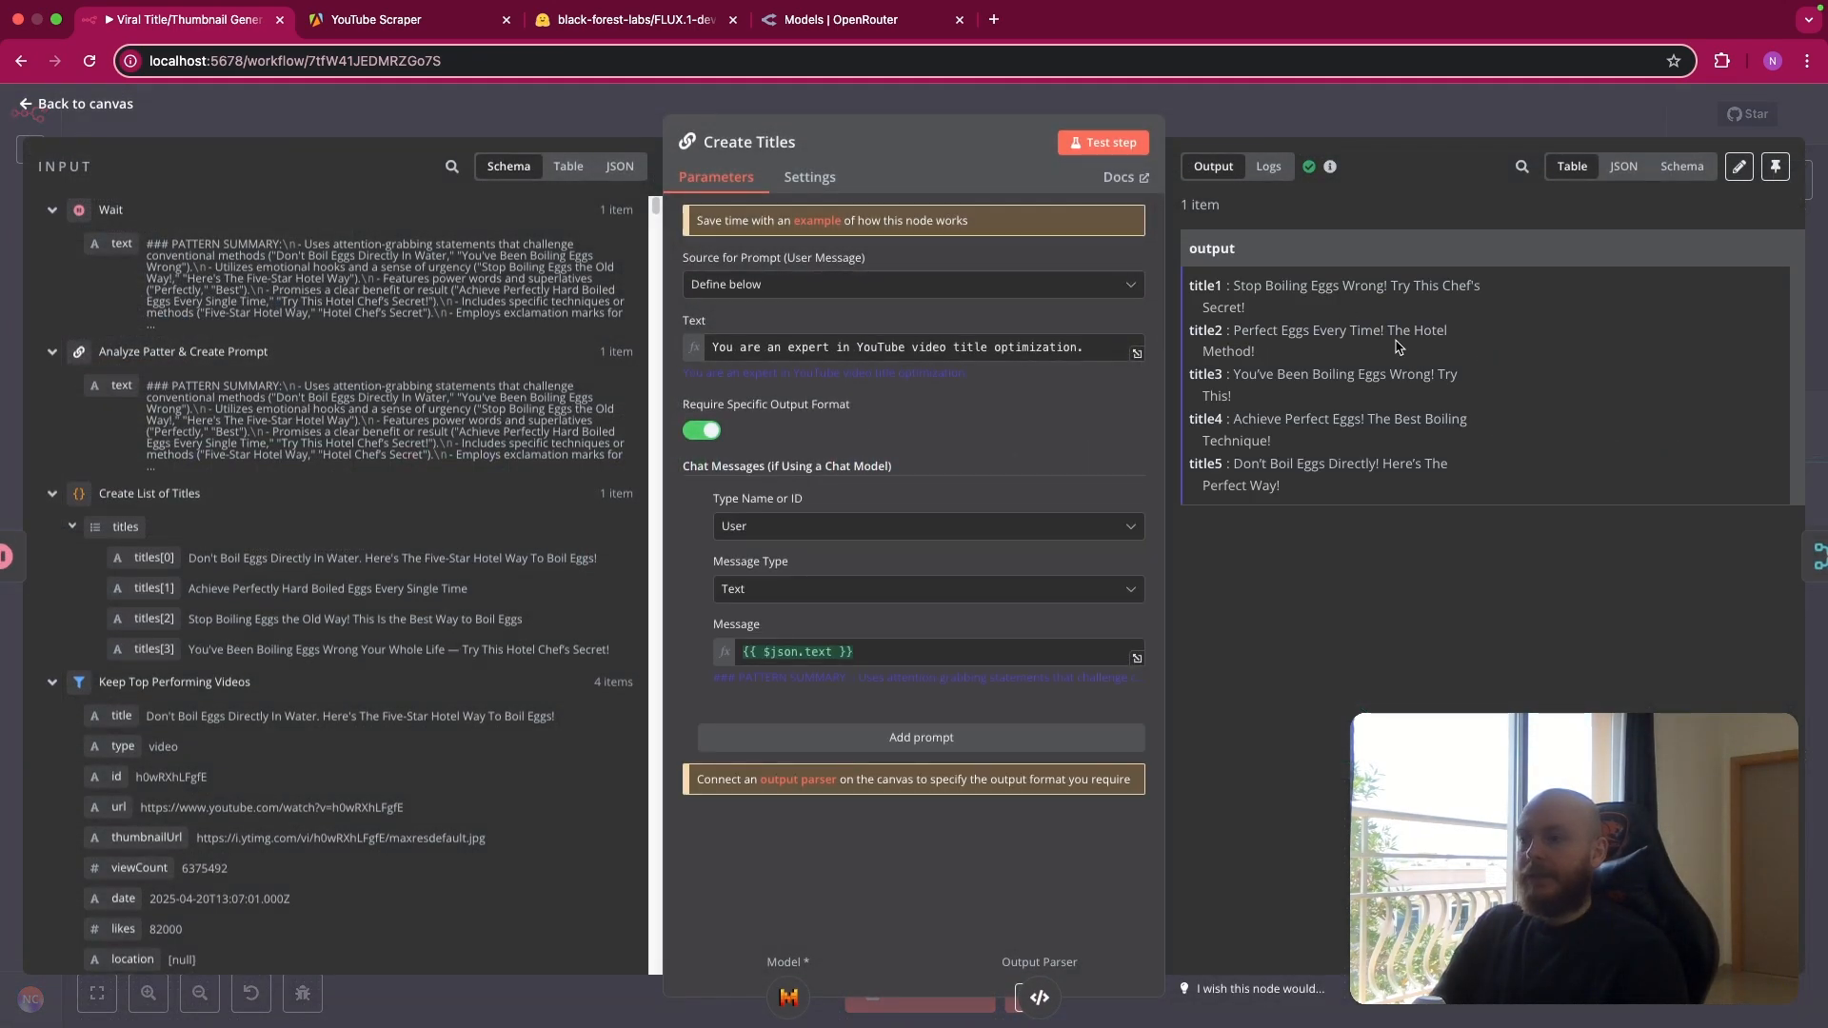
left_click(1417, 118)
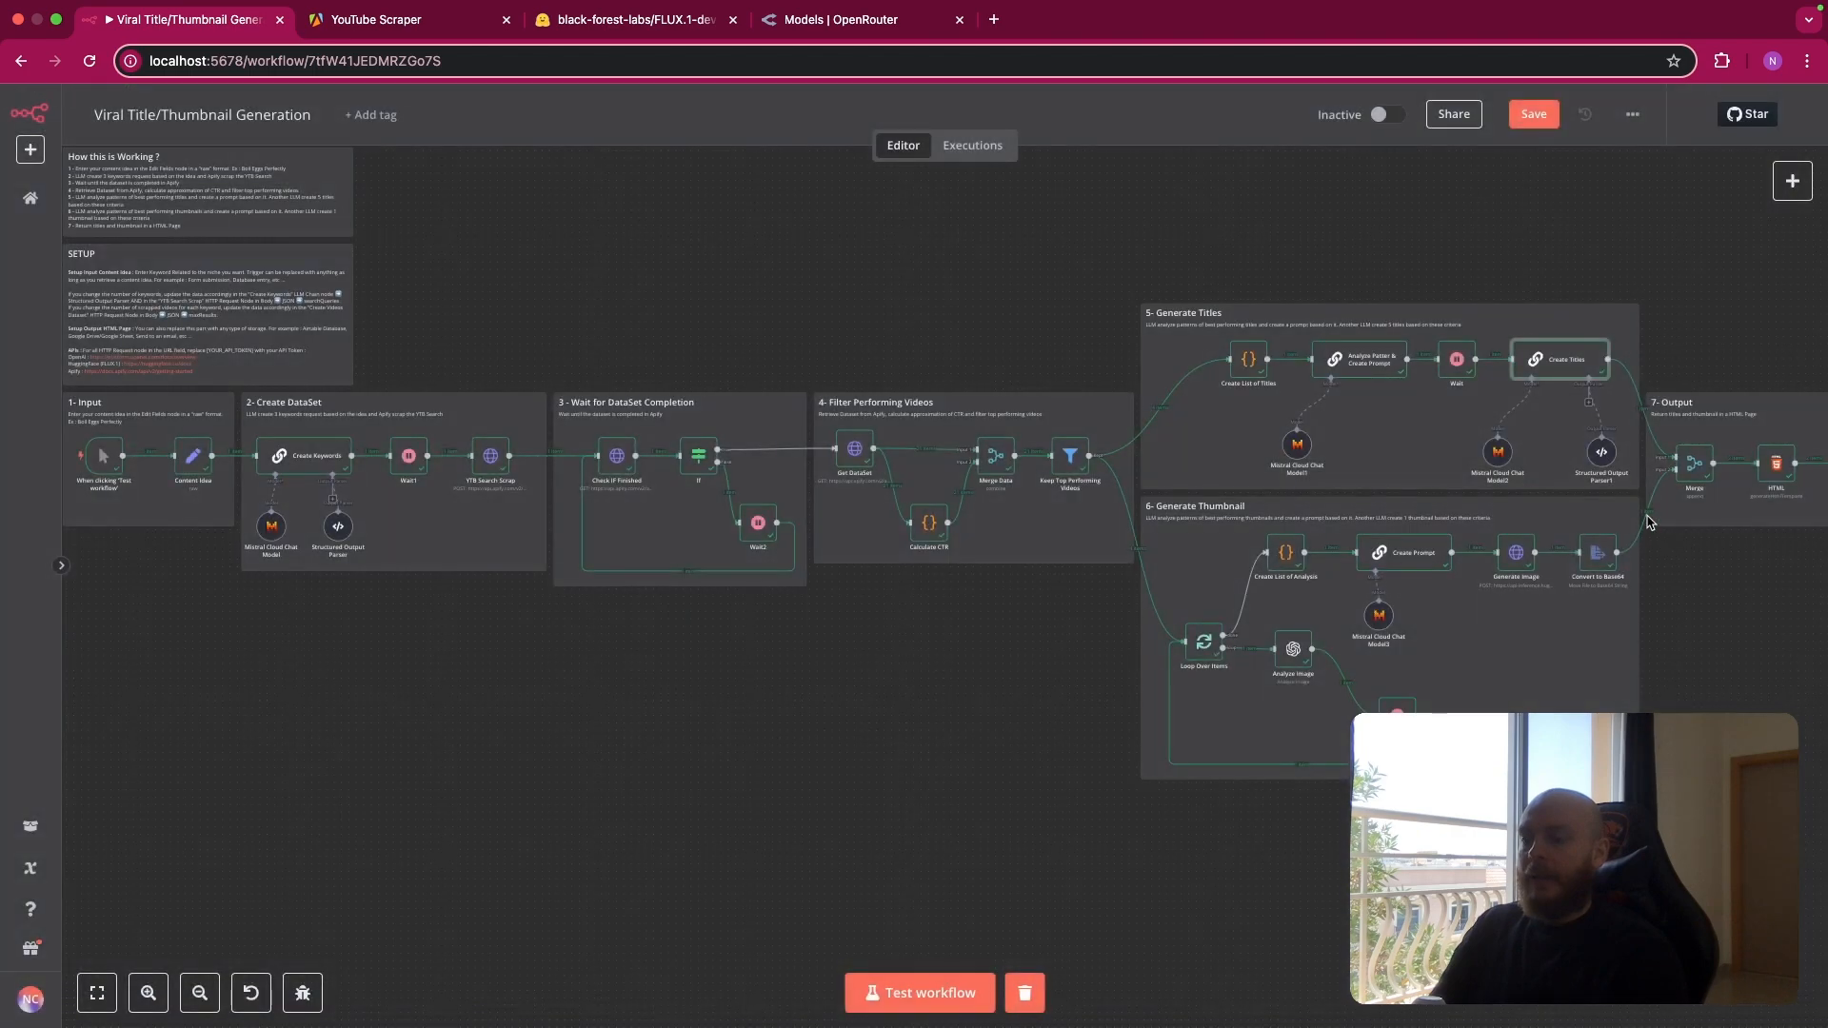
double_click(1516, 553)
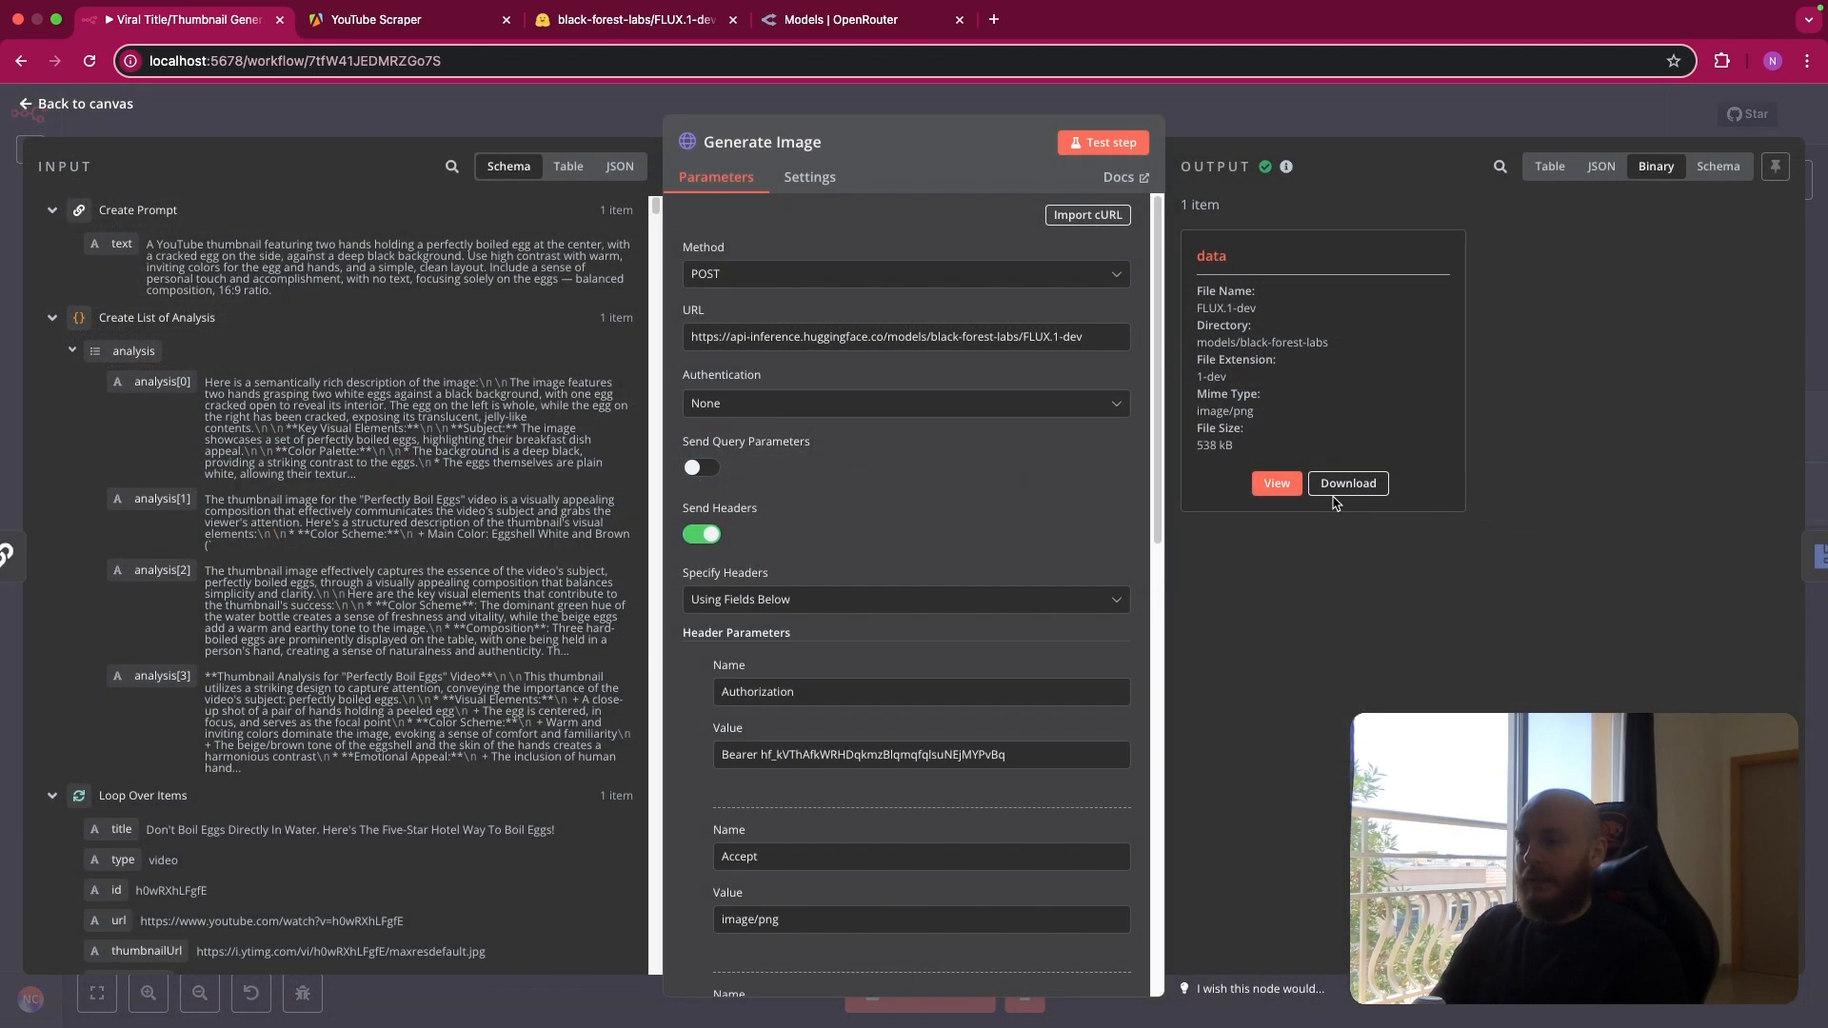
left_click(1293, 483)
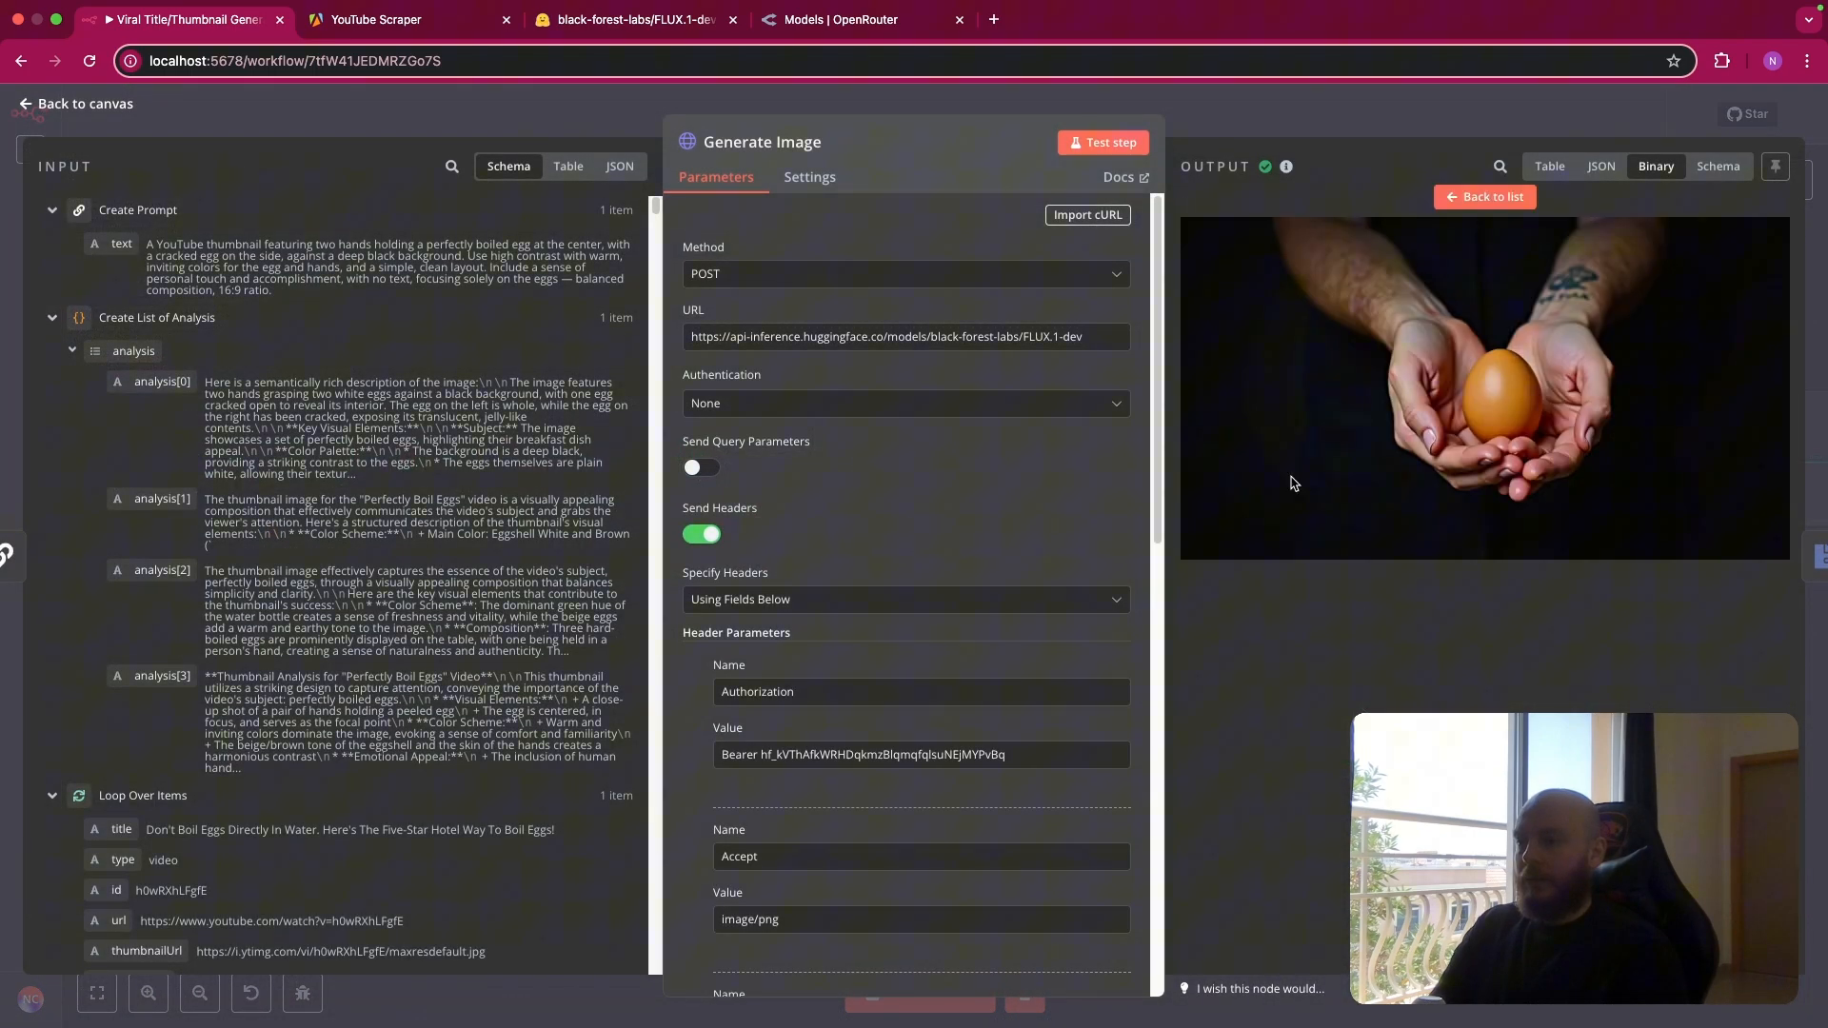
left_click(1231, 115)
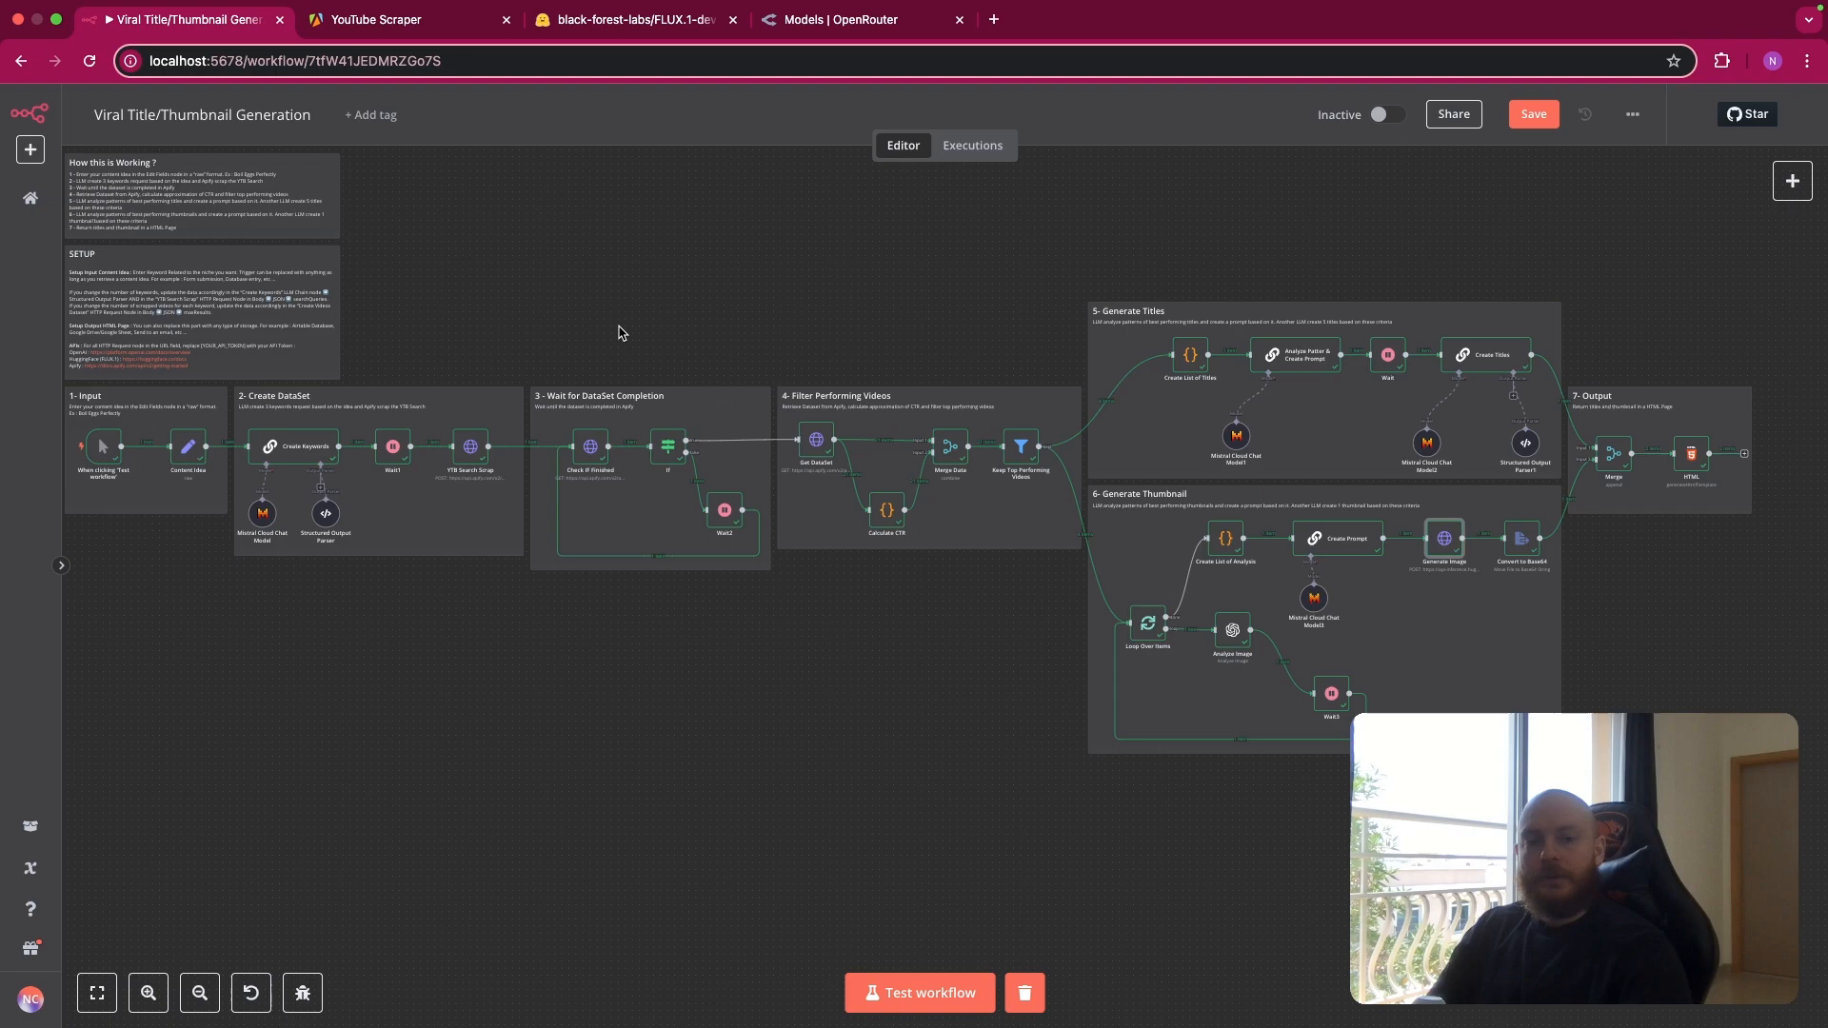
Inspect the JSON query in the Content Idea node of the Input section.
scroll(131, 495, "up", 5)
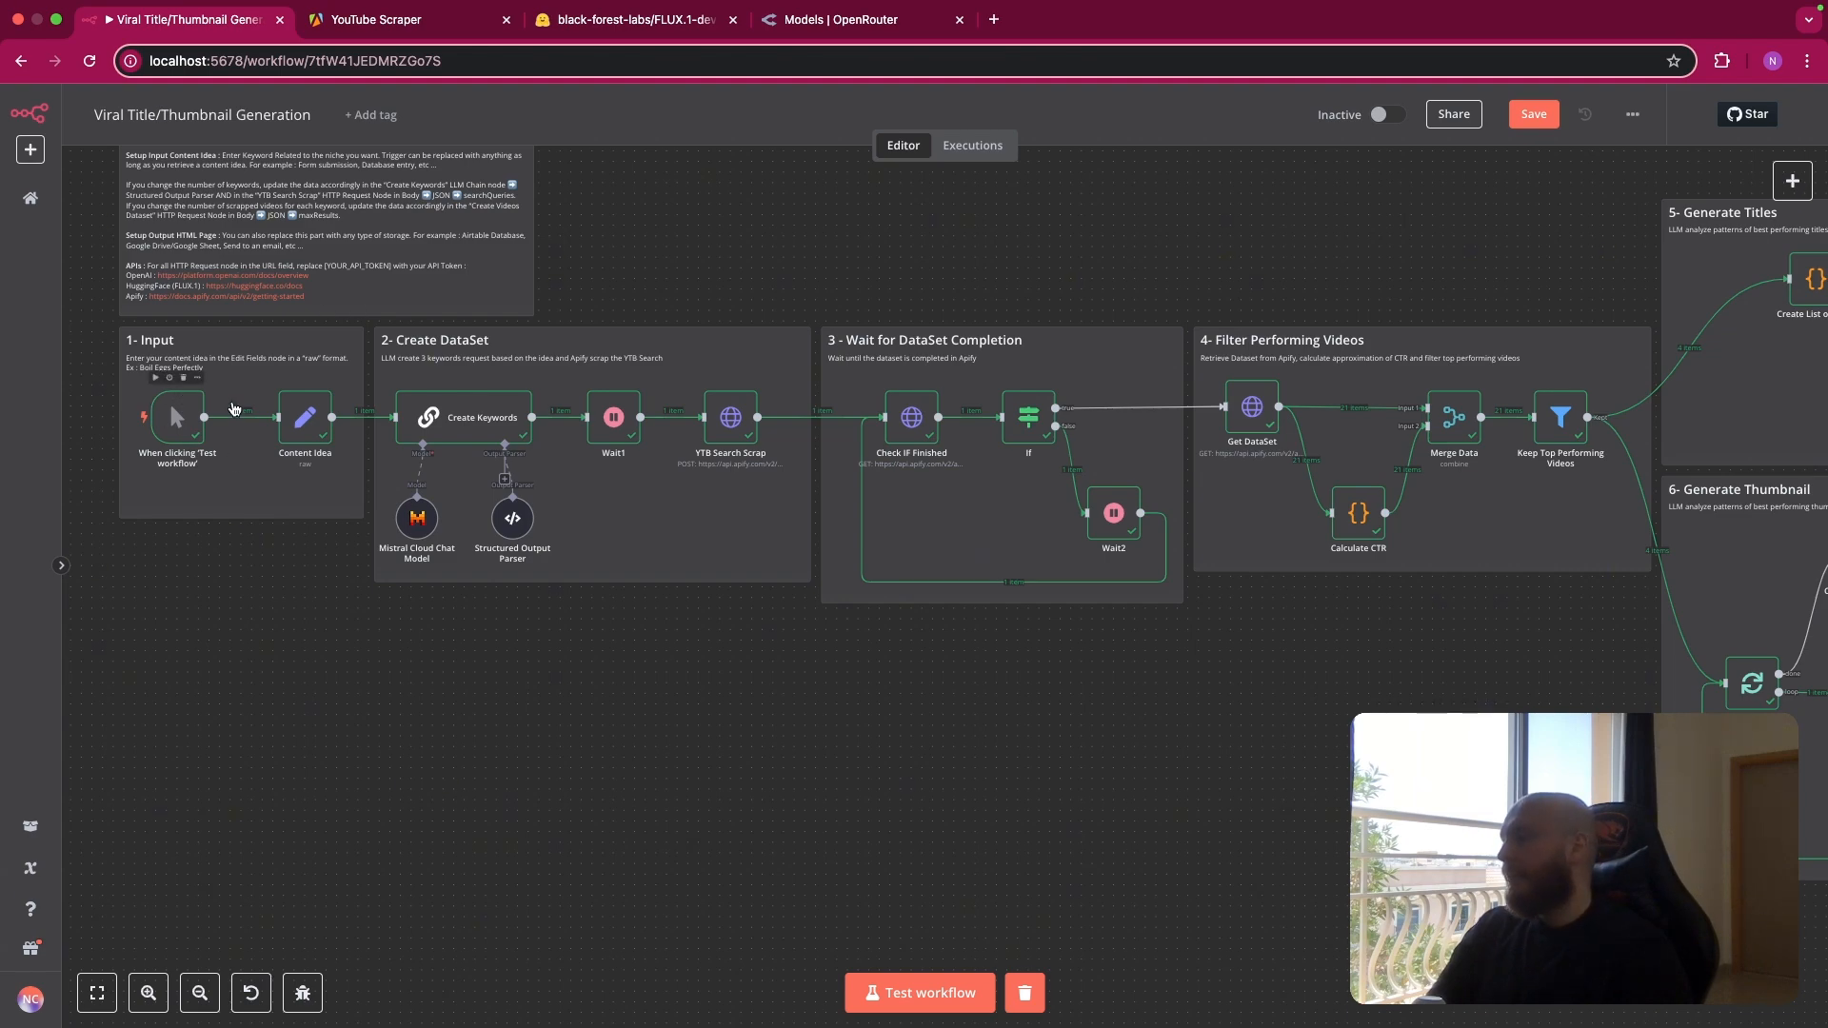
double_click(306, 431)
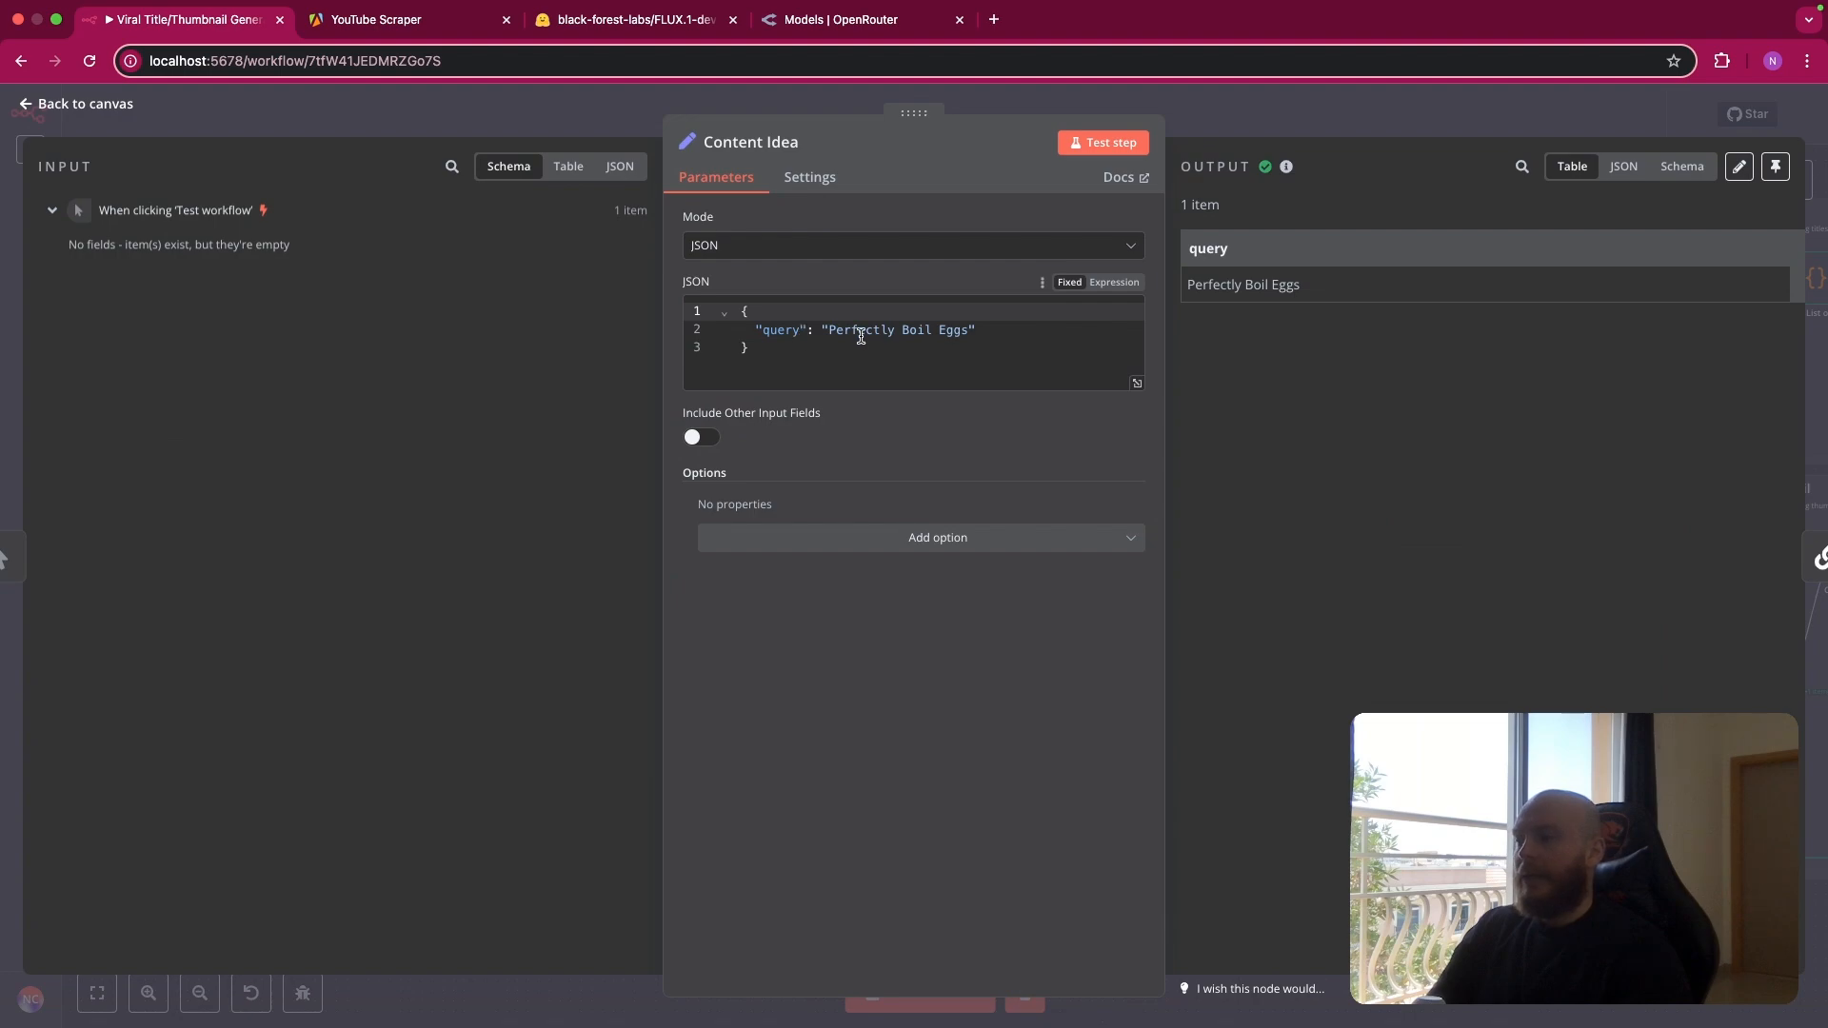
left_click(1233, 107)
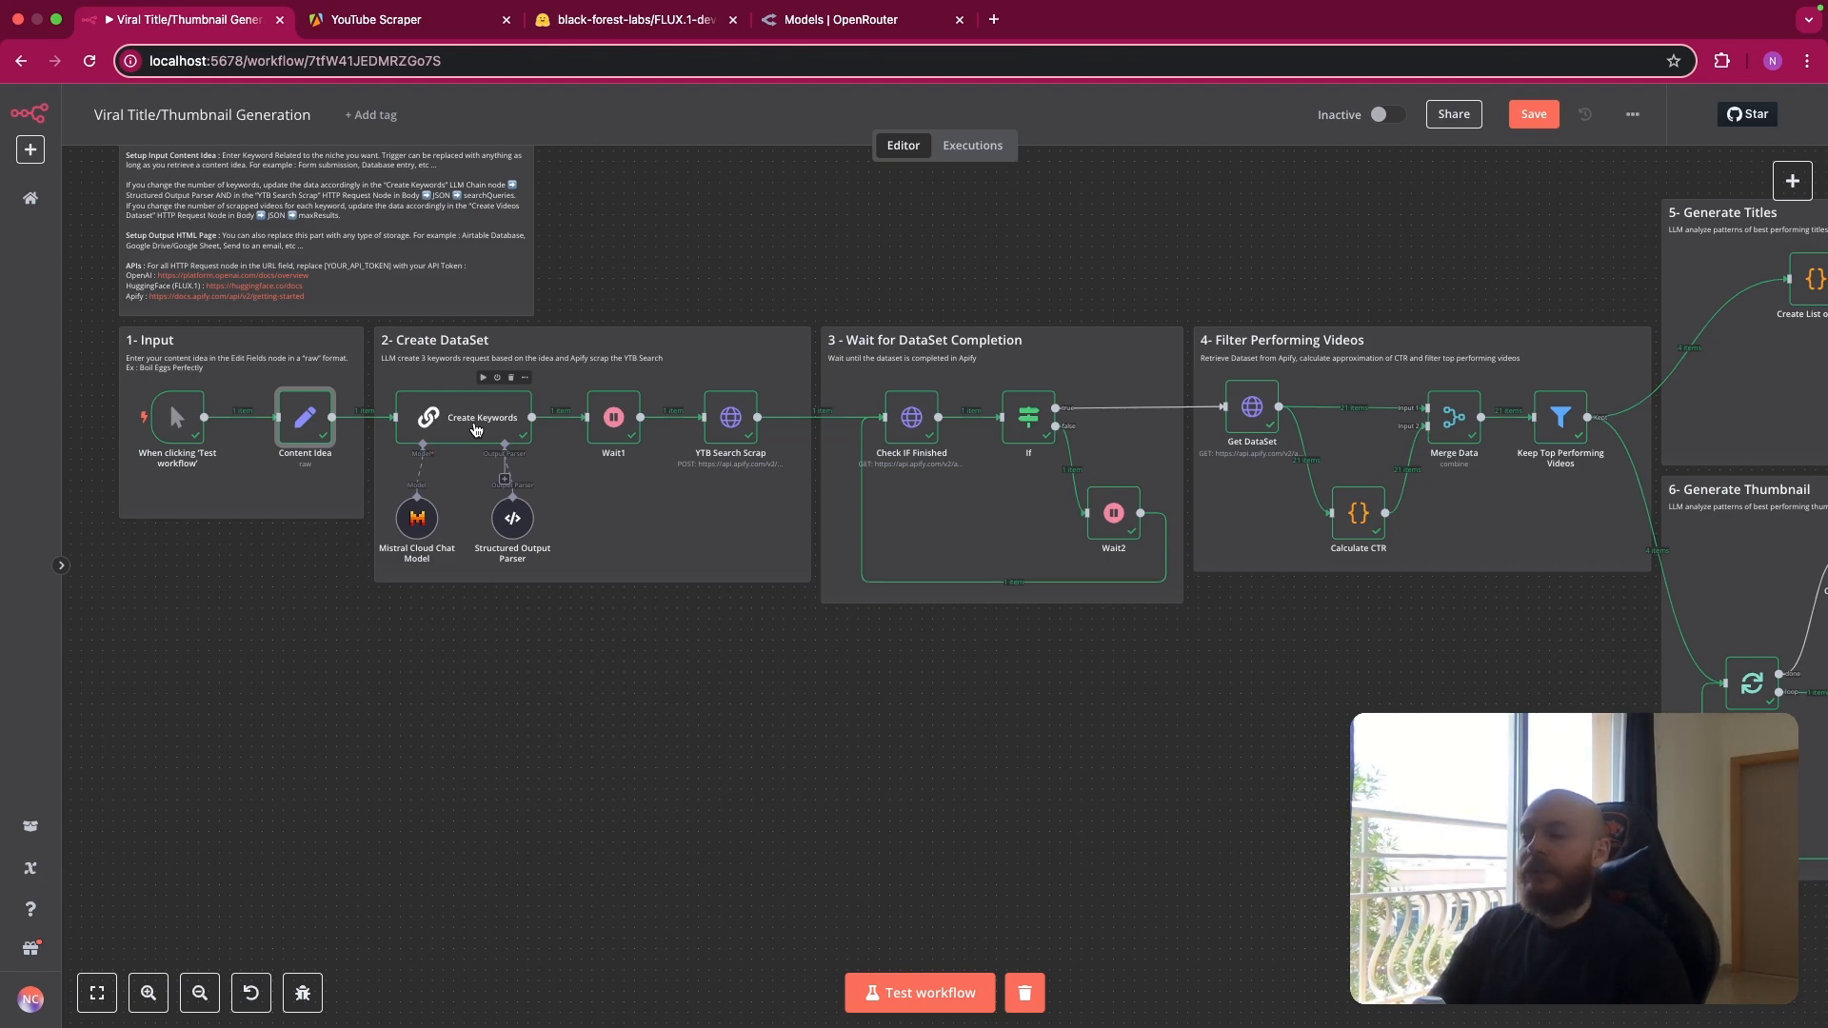
Examine the Create Keywords node, reading its full message prompt in the expanded expression editor and checking the keyword output.
left_click(476, 429)
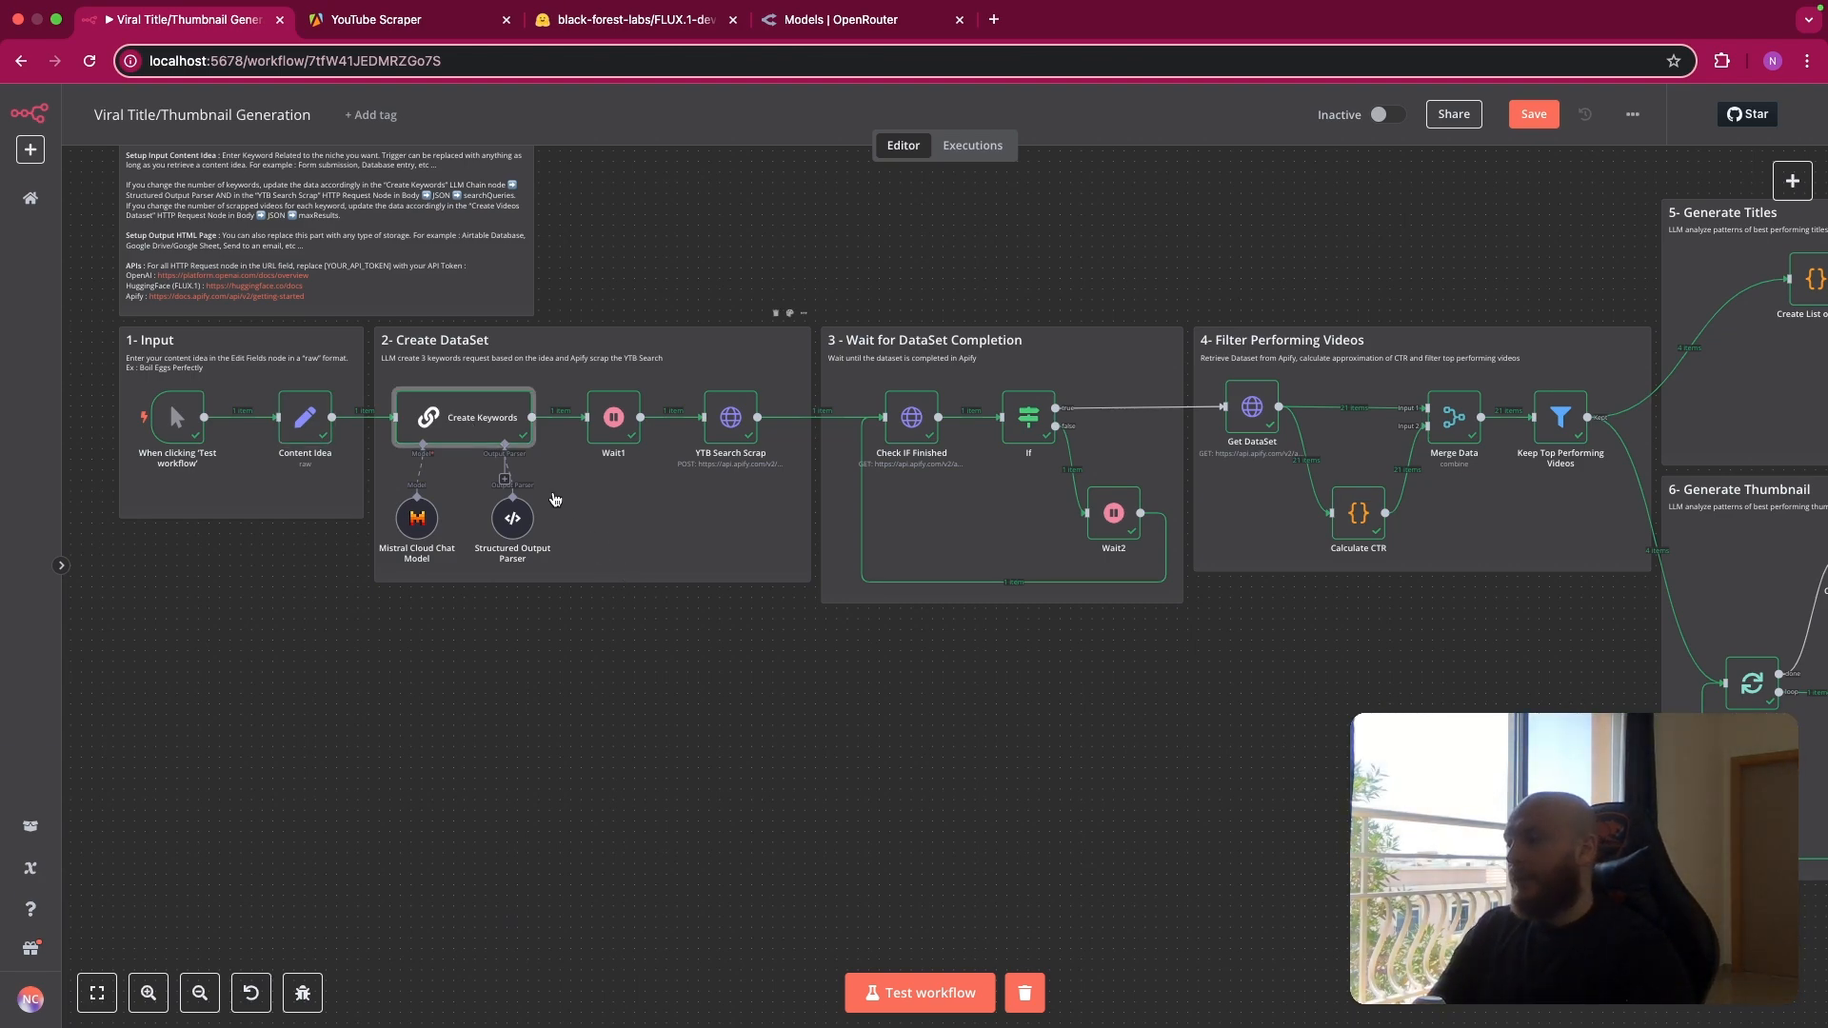
double_click(467, 419)
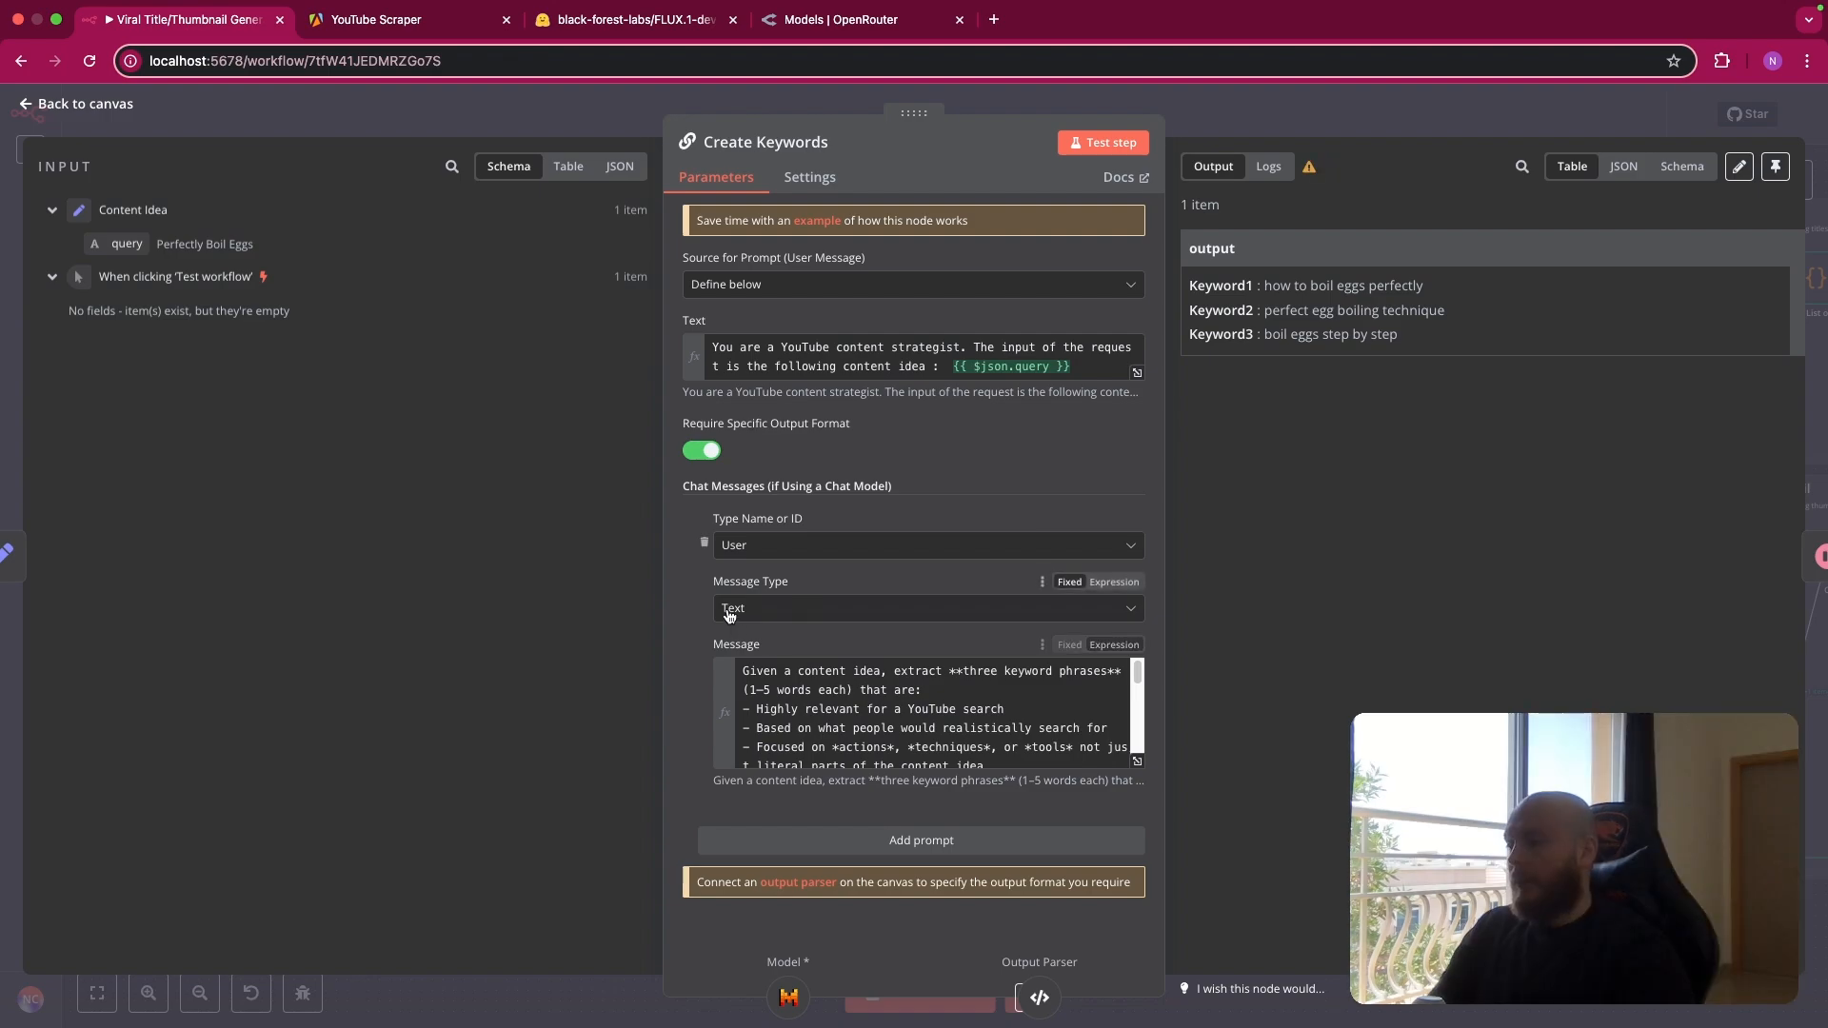
left_click(1137, 761)
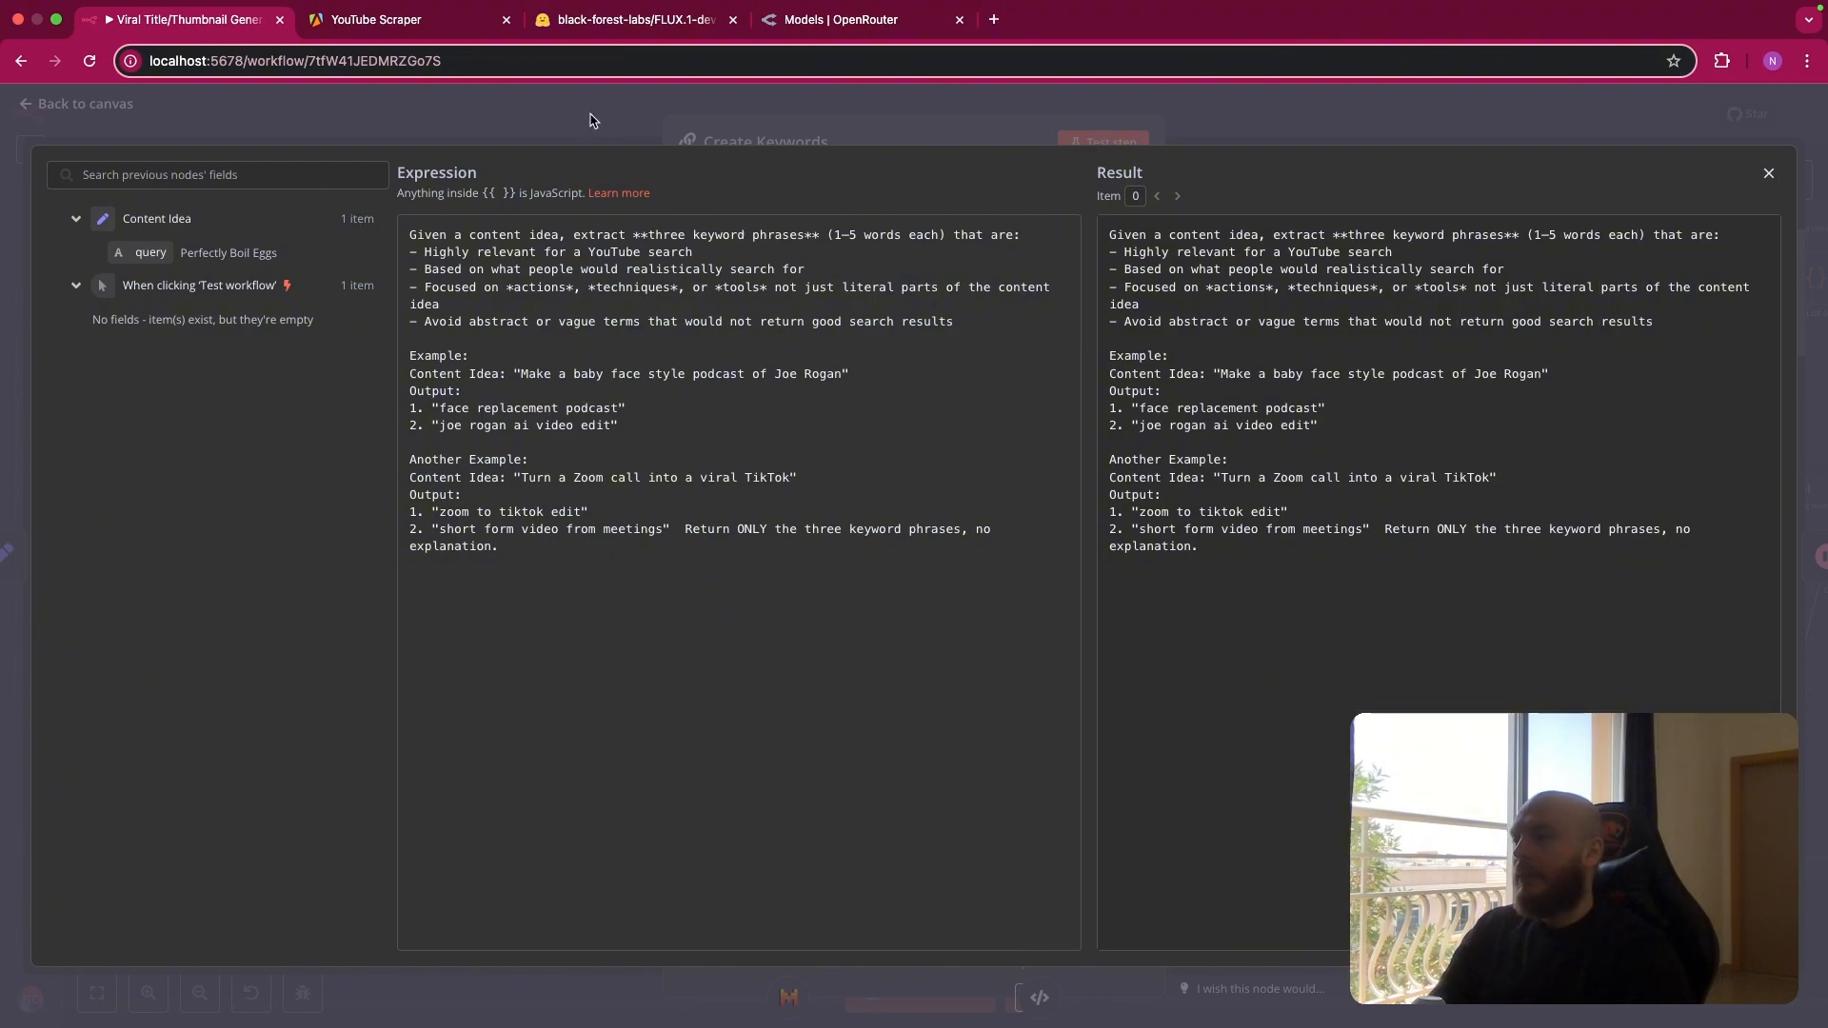
left_click(590, 119)
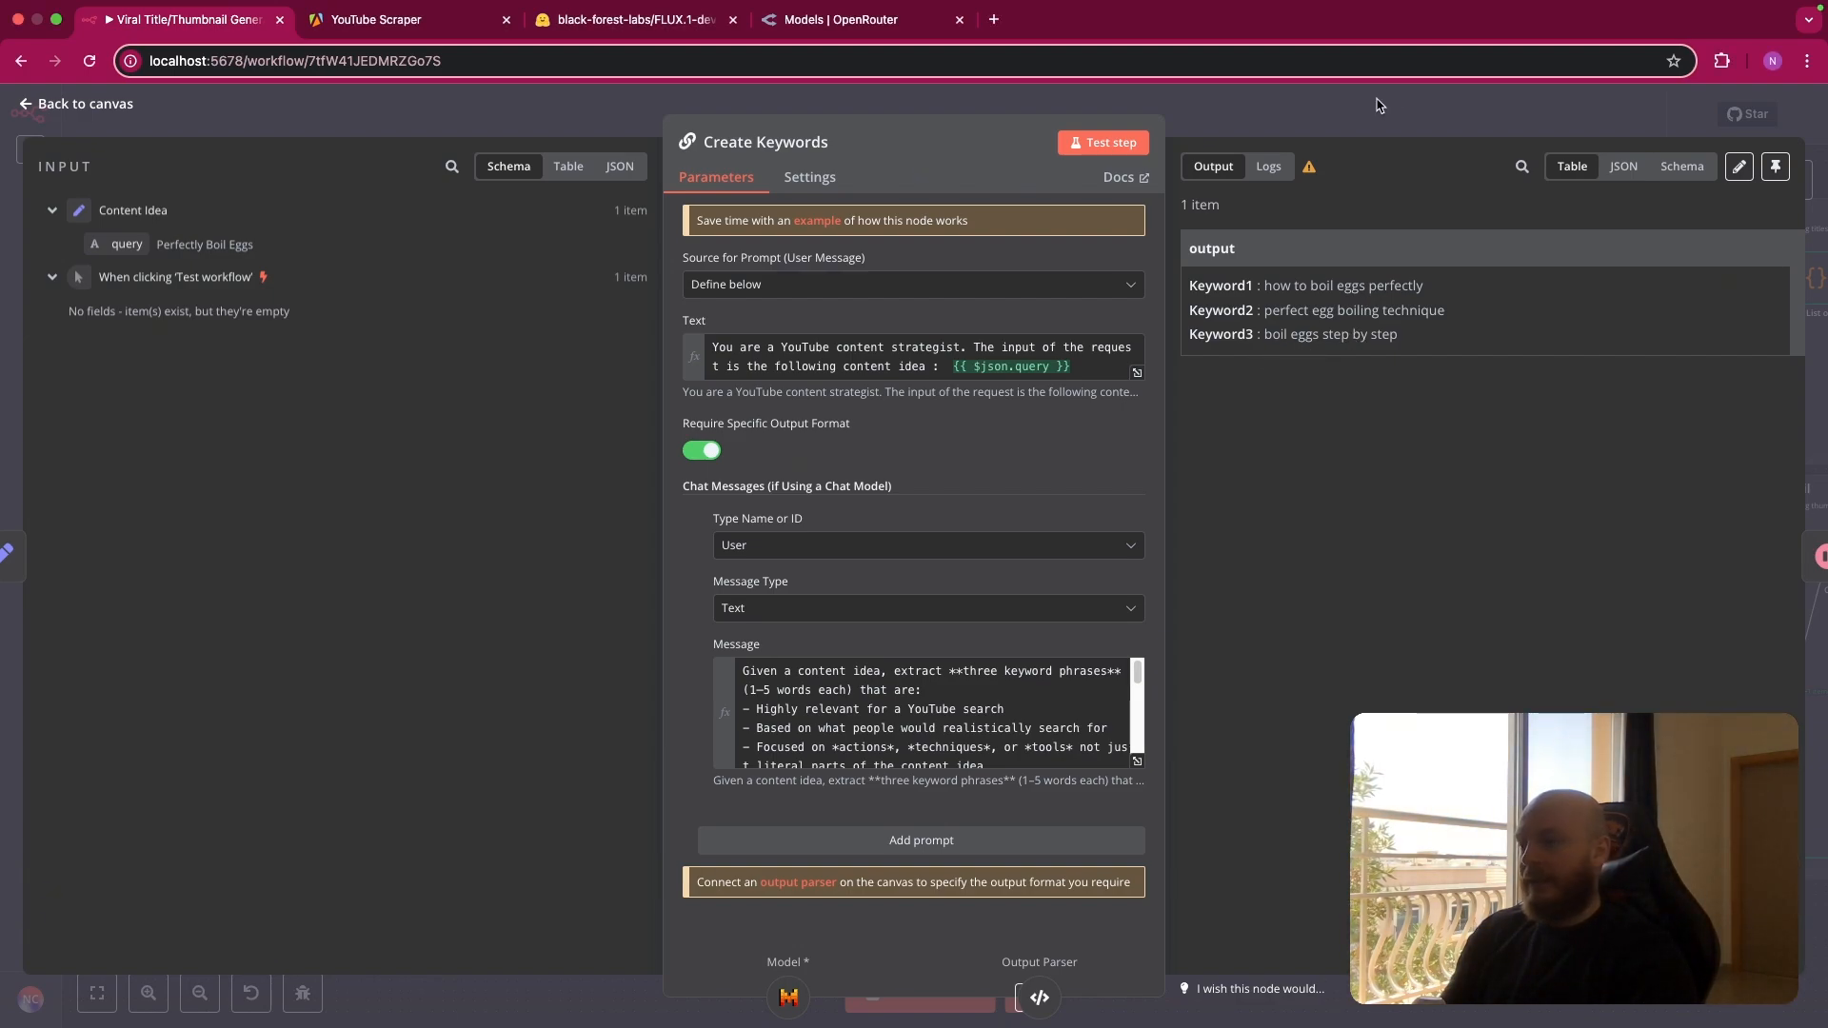
key("Escape")
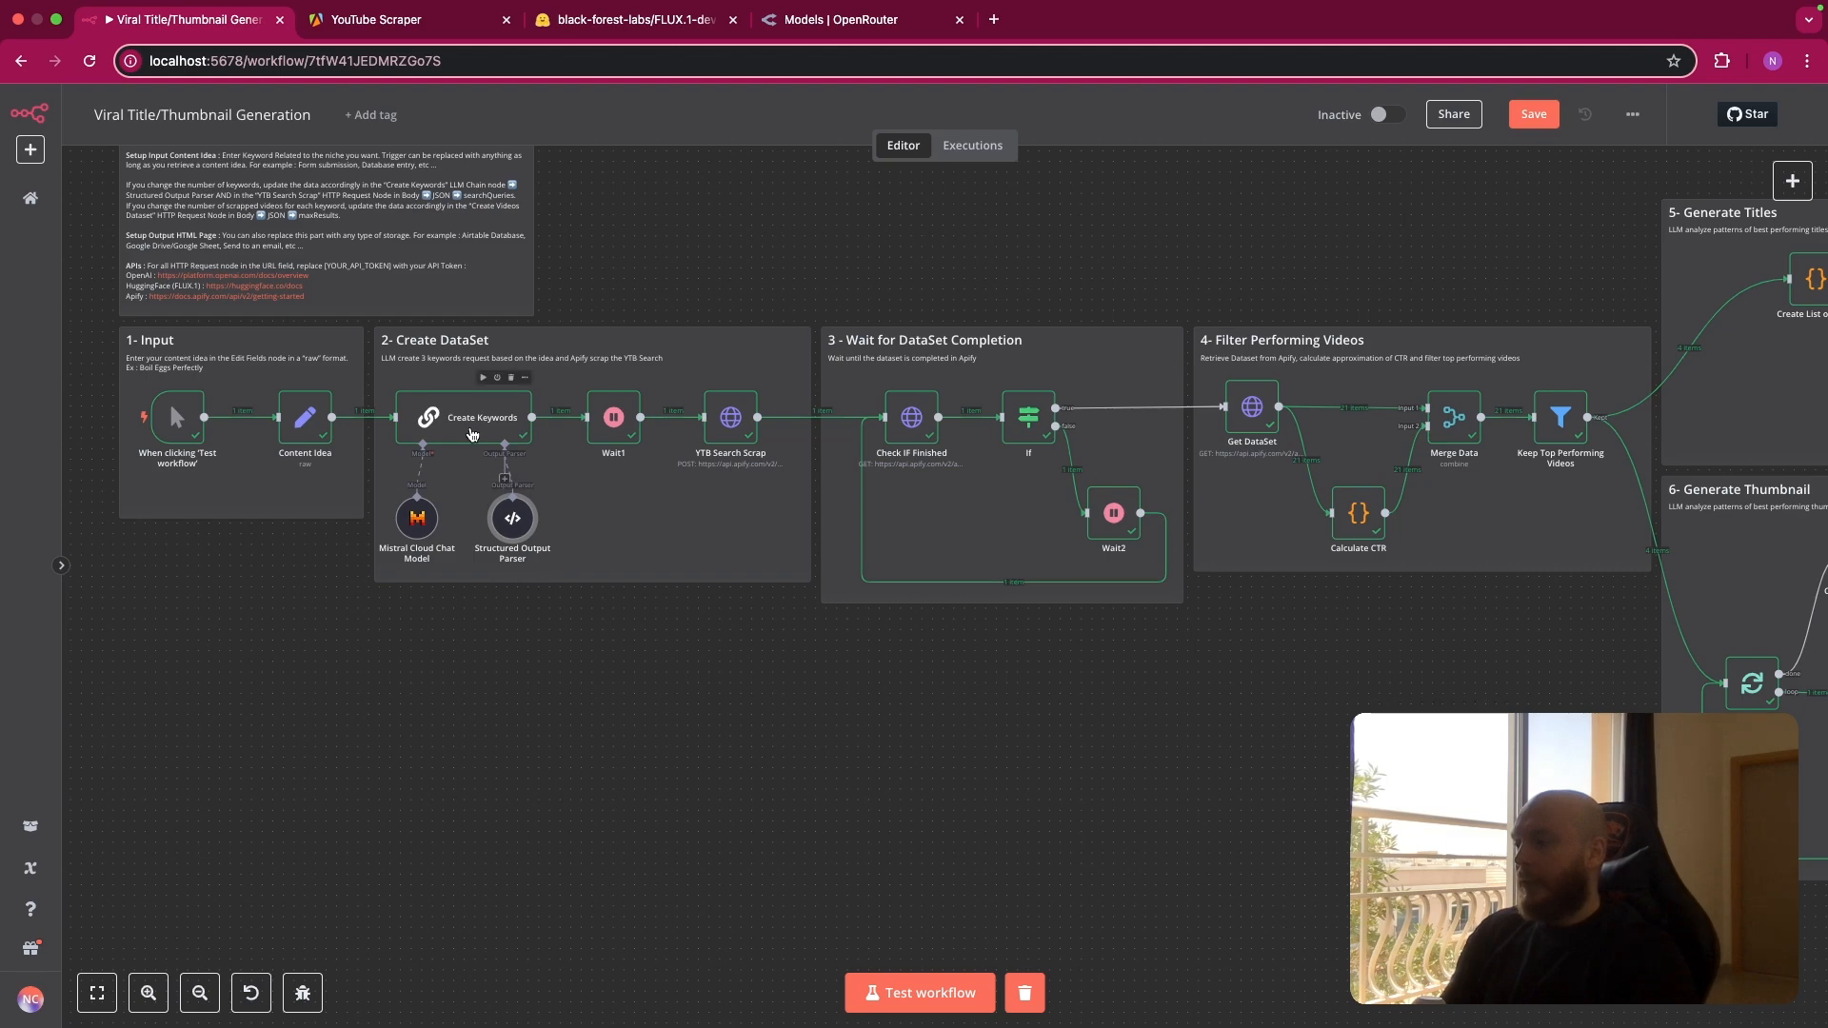
double_click(472, 419)
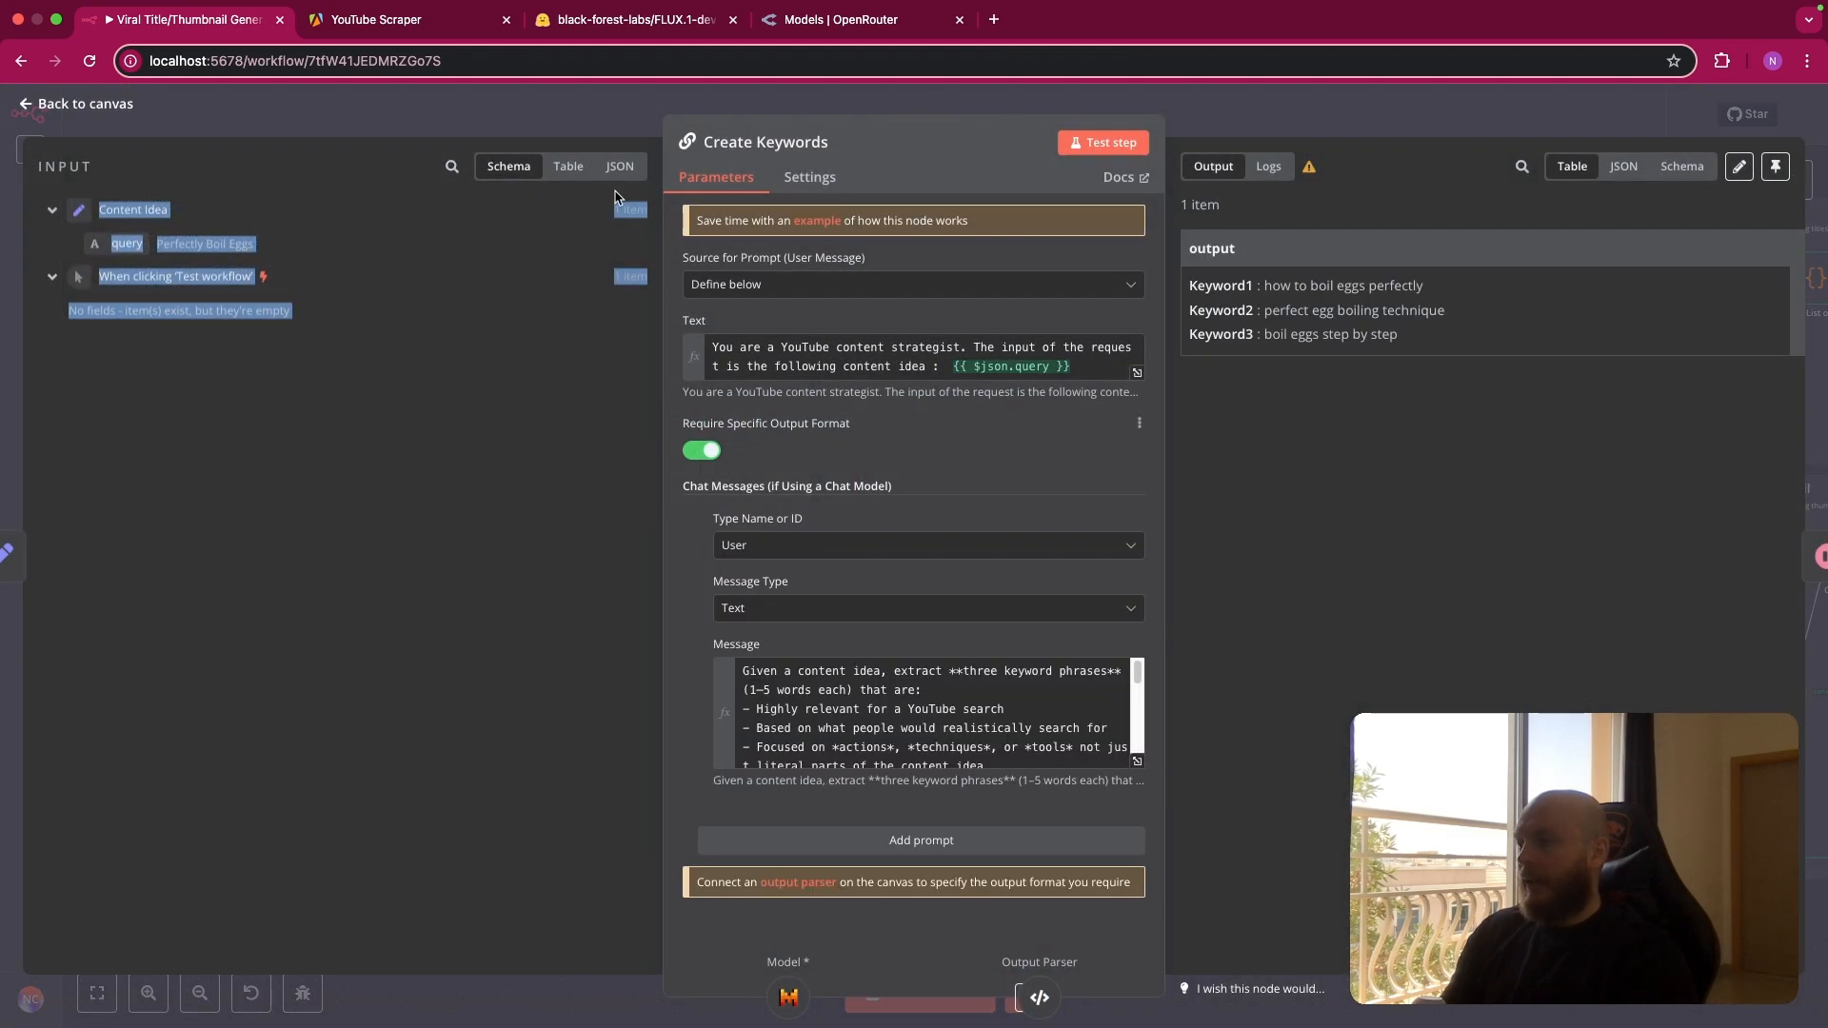
left_click(605, 134)
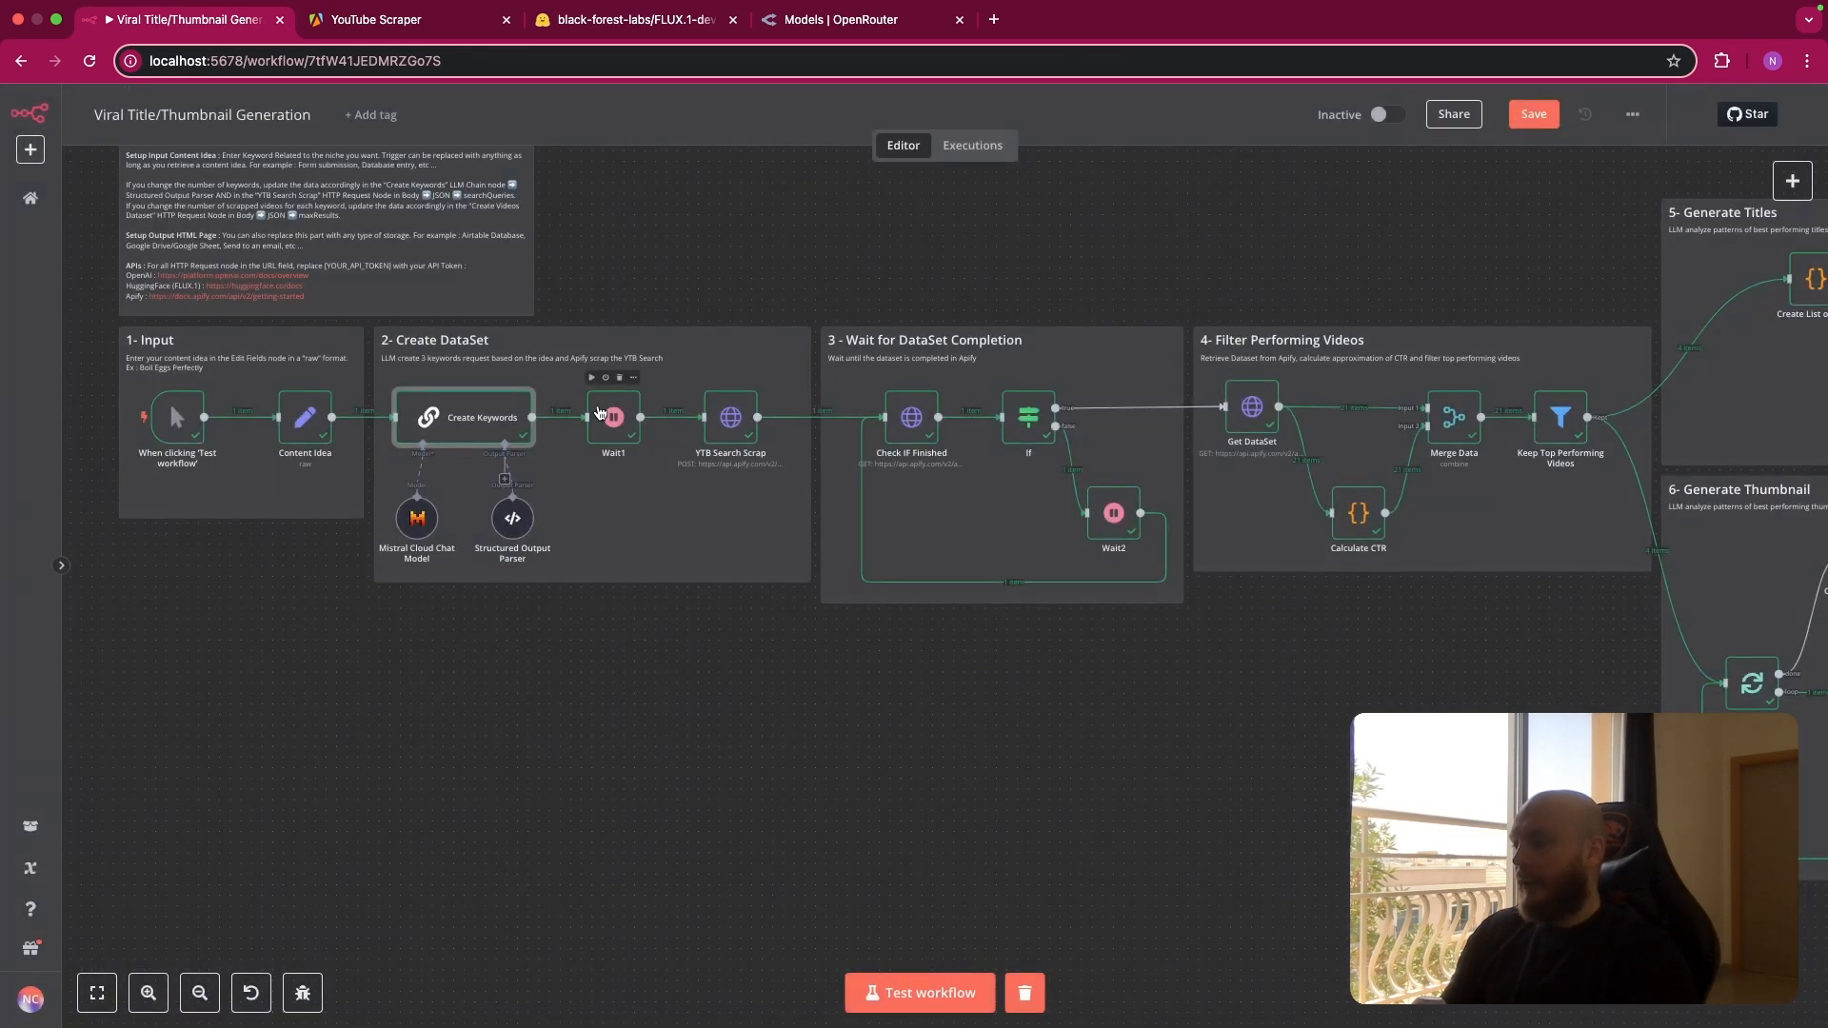
Inspect the JSON example in the Structured Output Parser attached to Create Keywords.
mouse_move(511, 529)
left_mouse_down()
mouse_move(539, 527)
mouse_move(522, 537)
left_mouse_up()
double_click(523, 536)
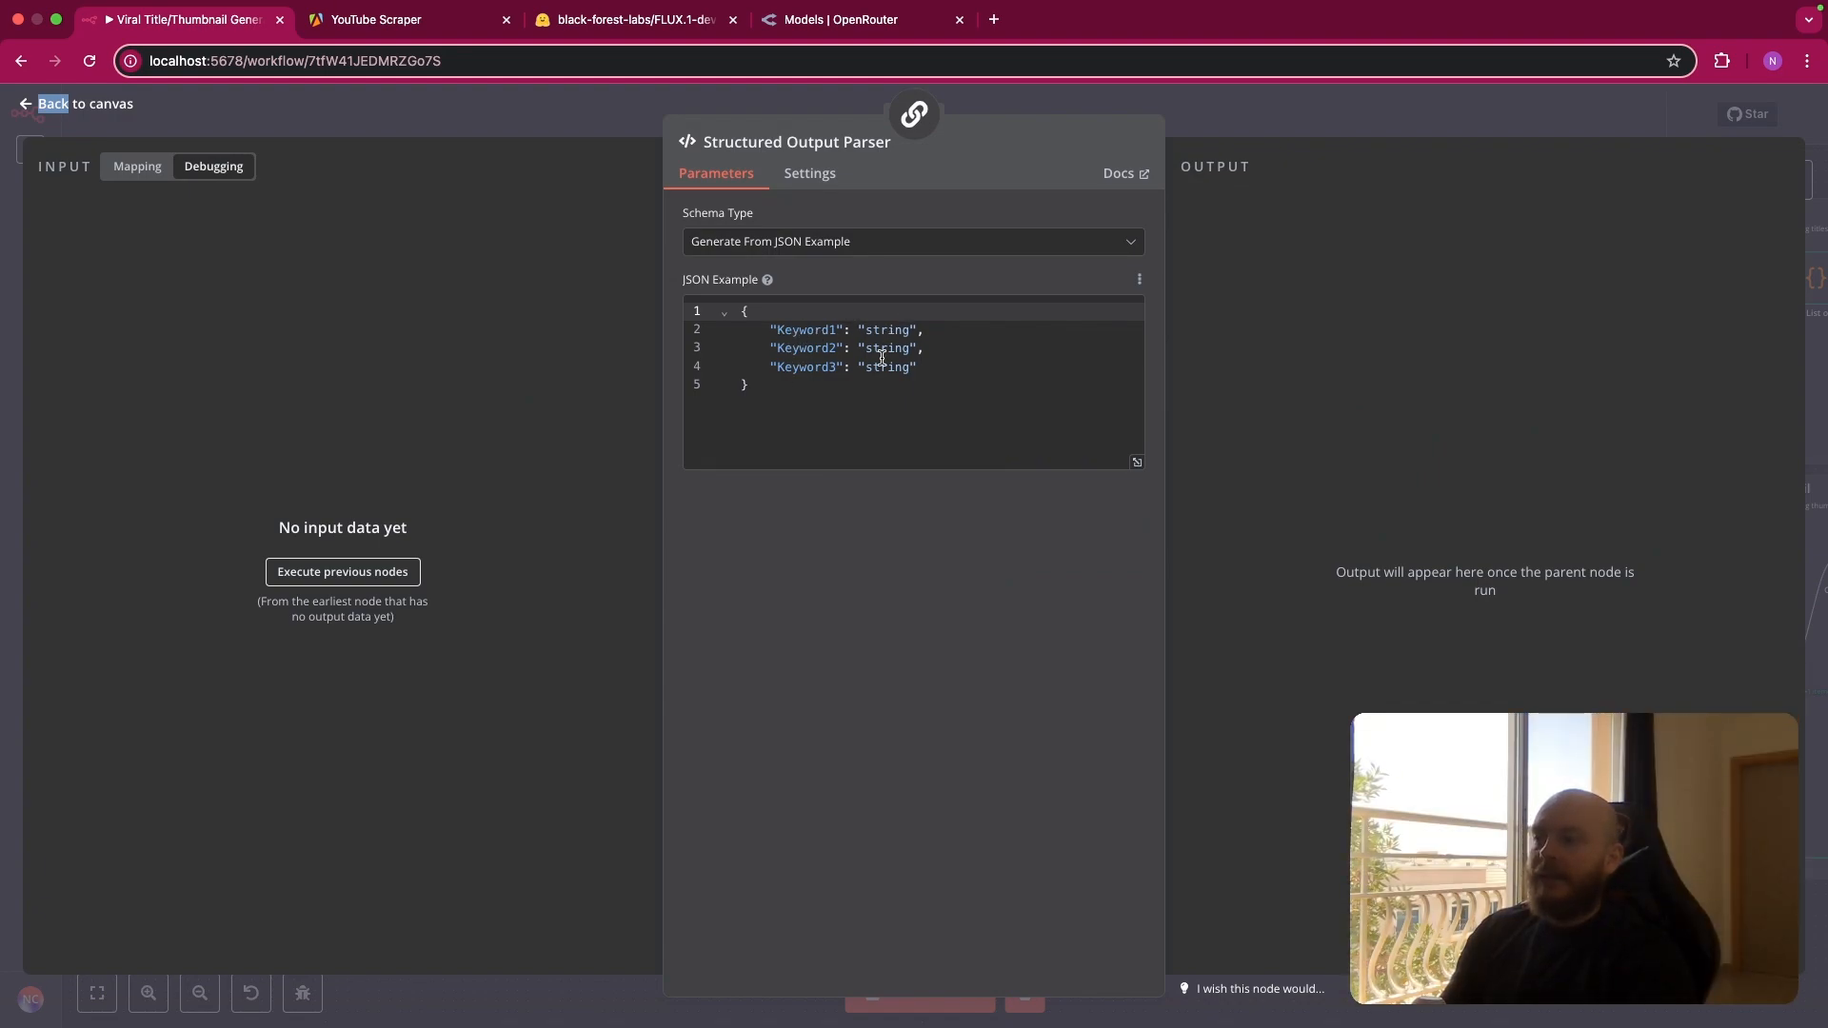
left_click(1183, 103)
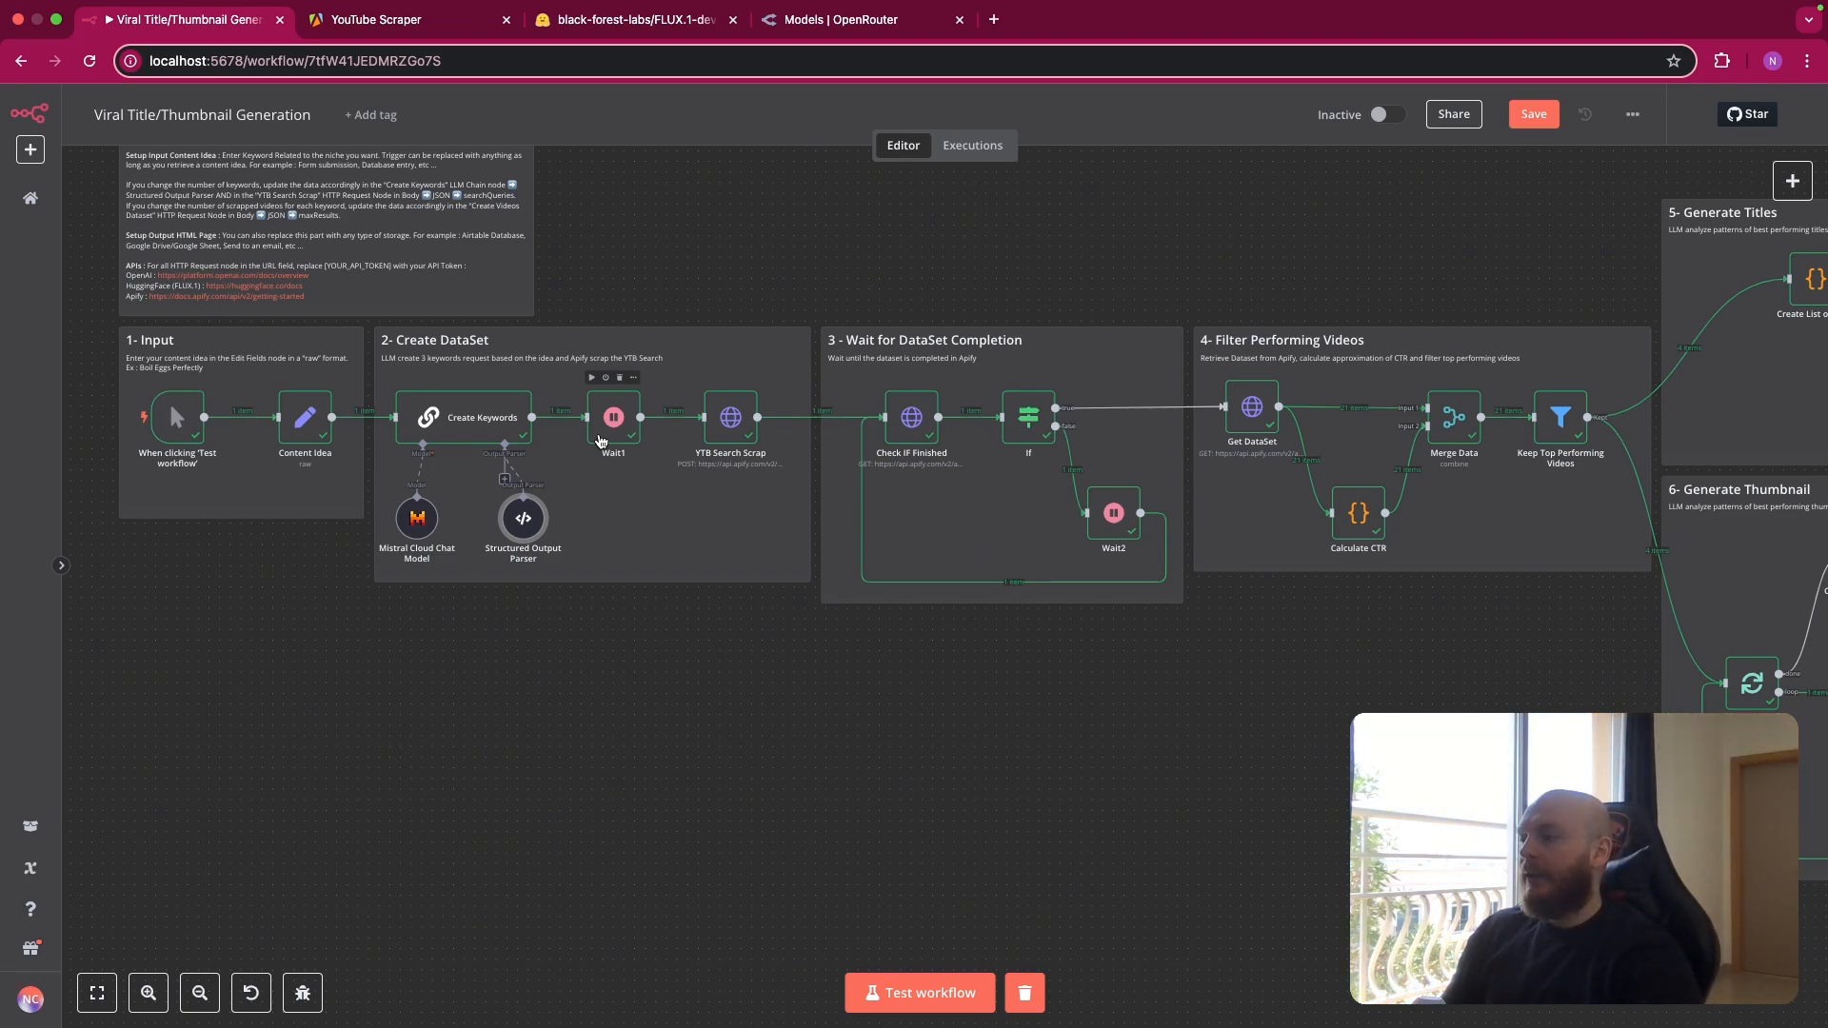
Check the Wait1 node's time interval settings and open the YTB Search Scrap request node.
left_click(620, 439)
double_click(620, 439)
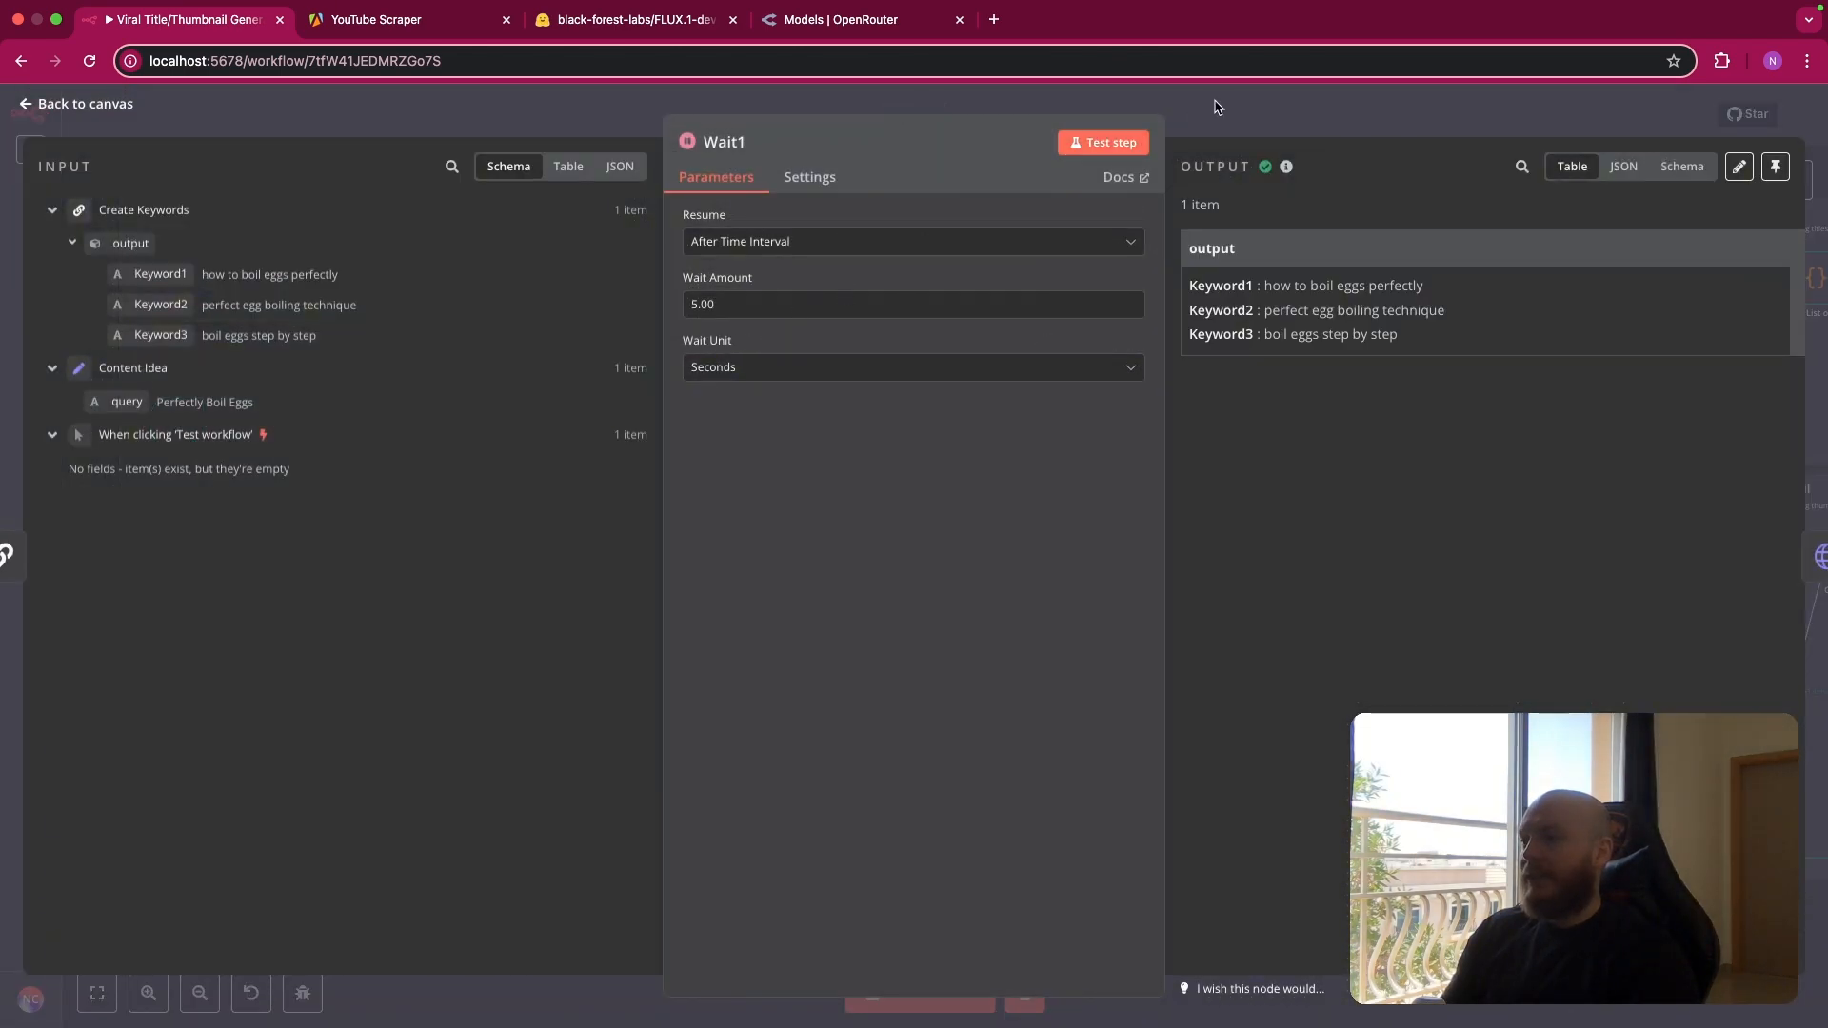
key("Escape")
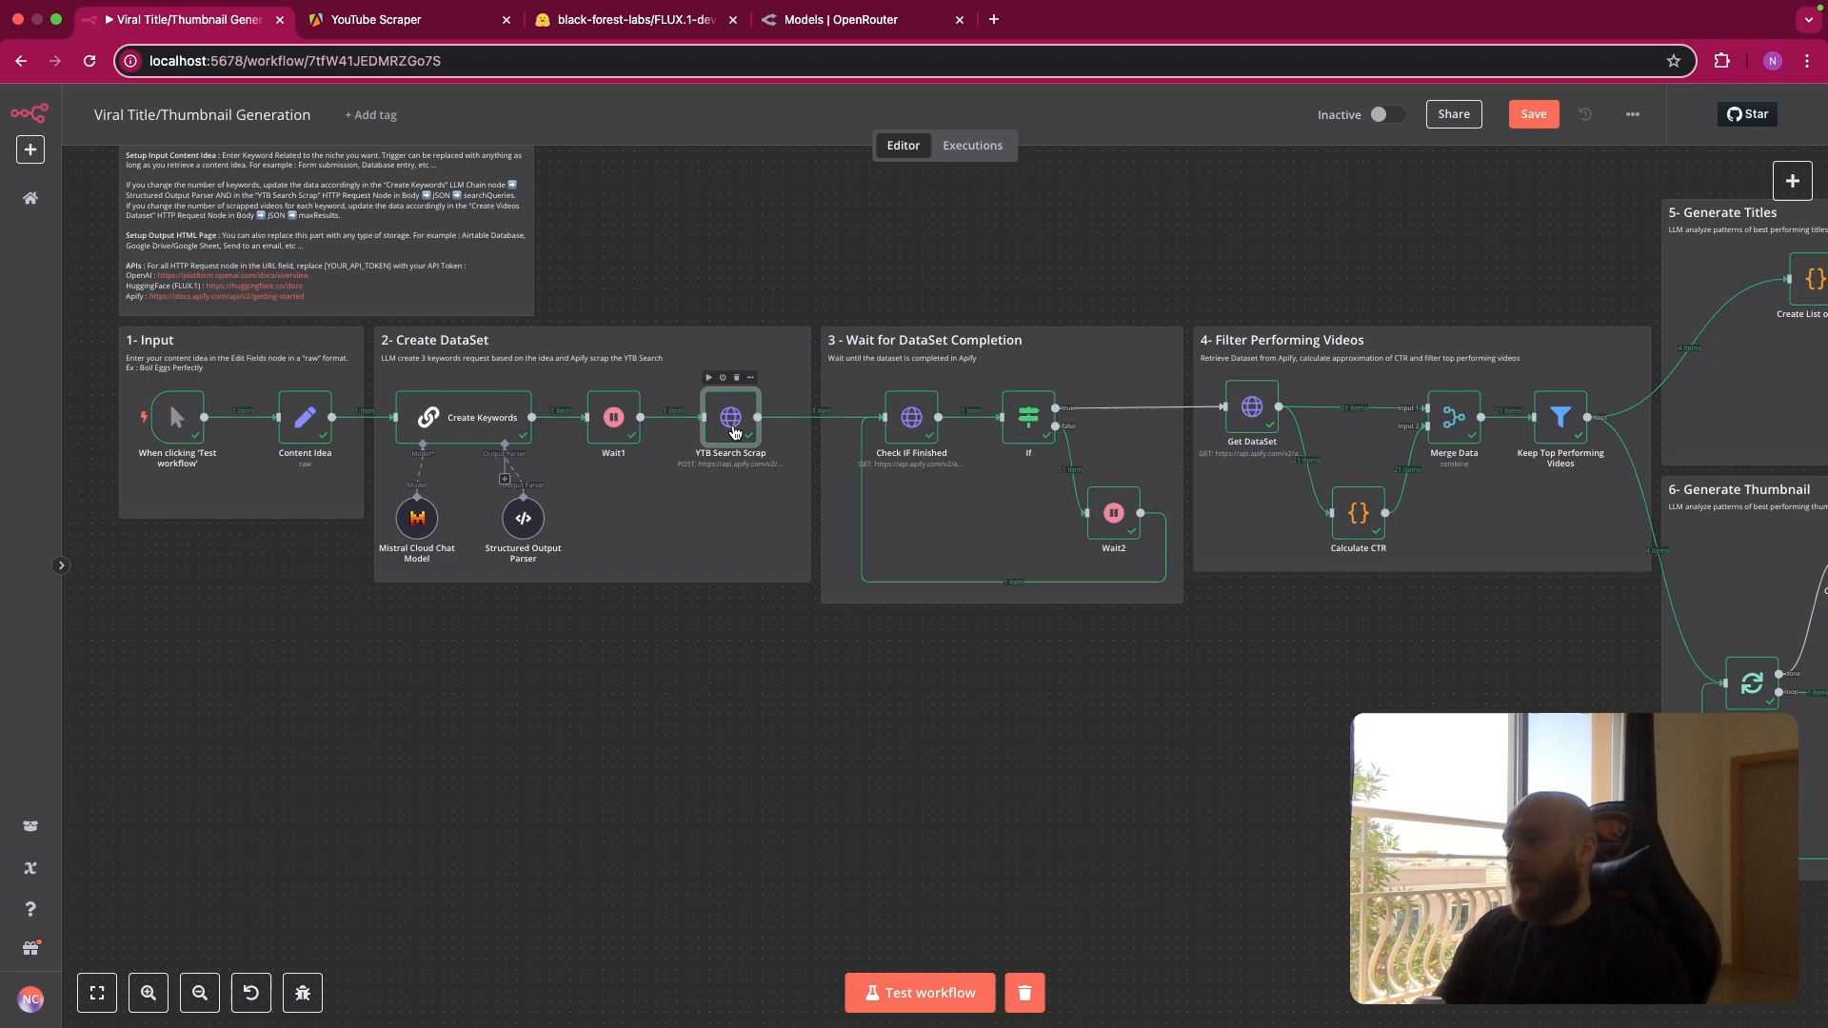
double_click(730, 421)
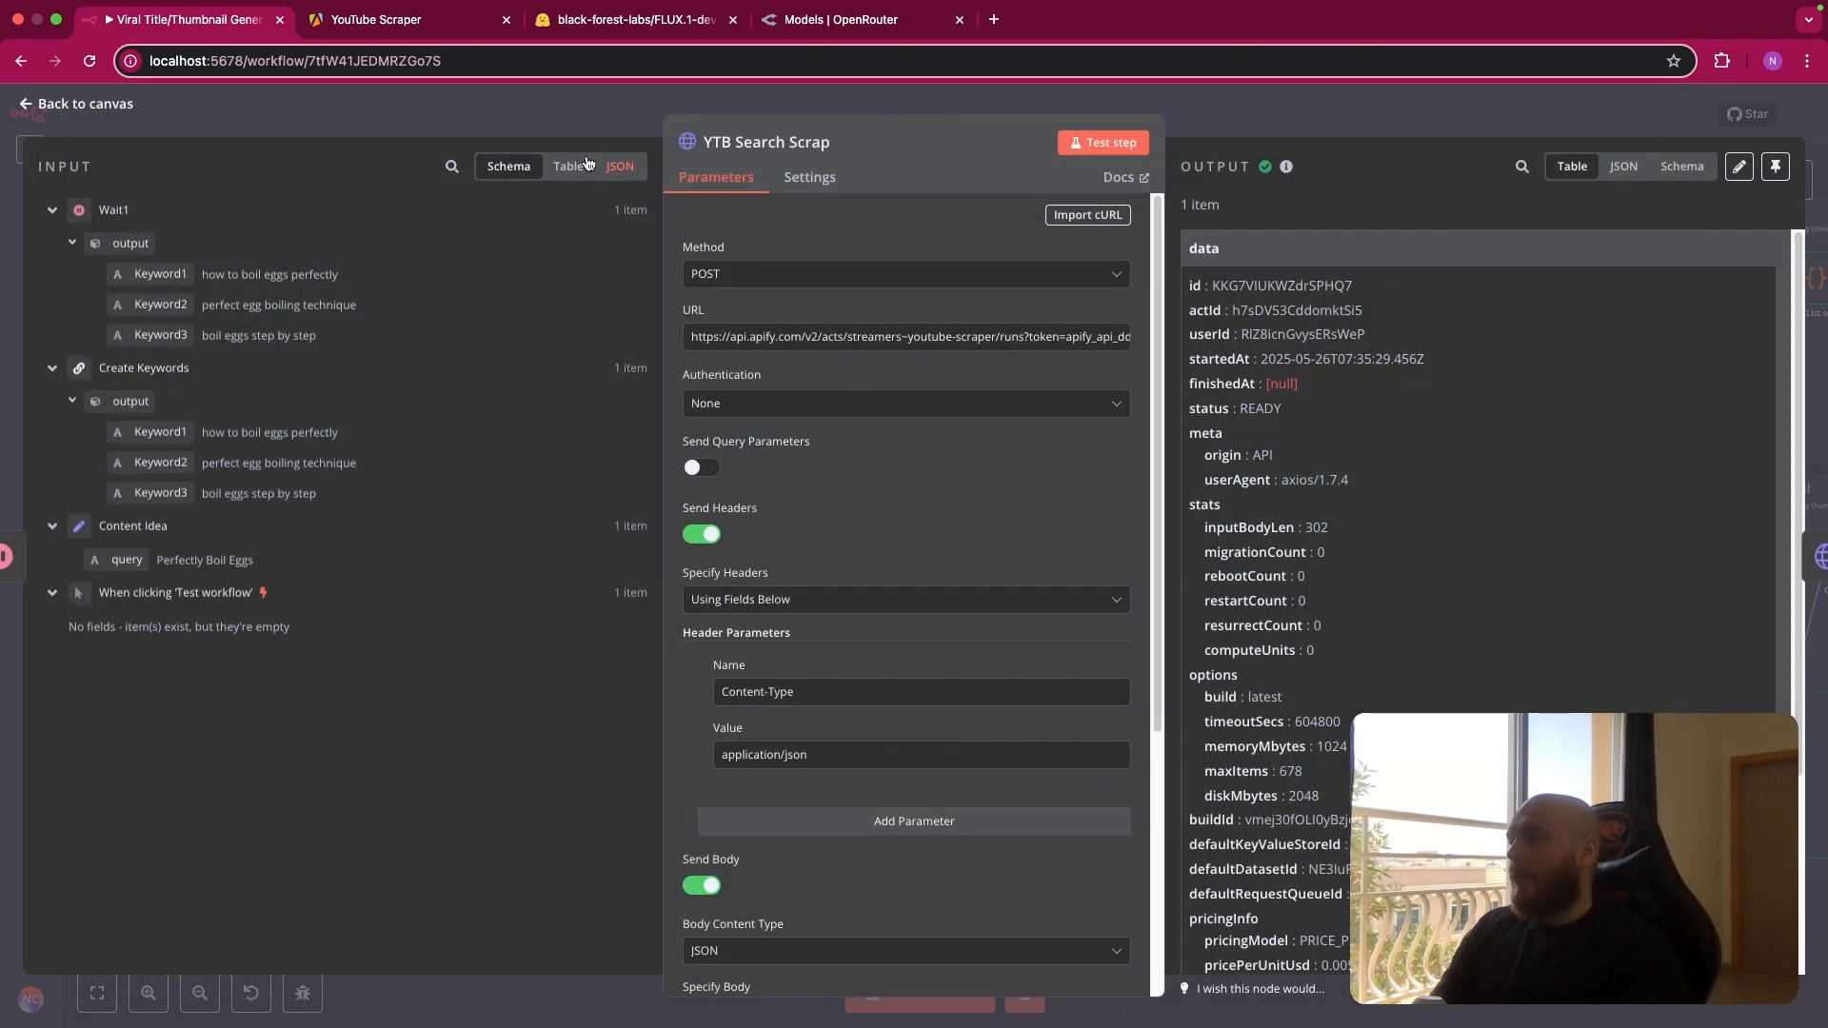
Switch to Apify's YouTube Scraper page and review its search term, result limit and Direct URLs inputs.
left_click(414, 36)
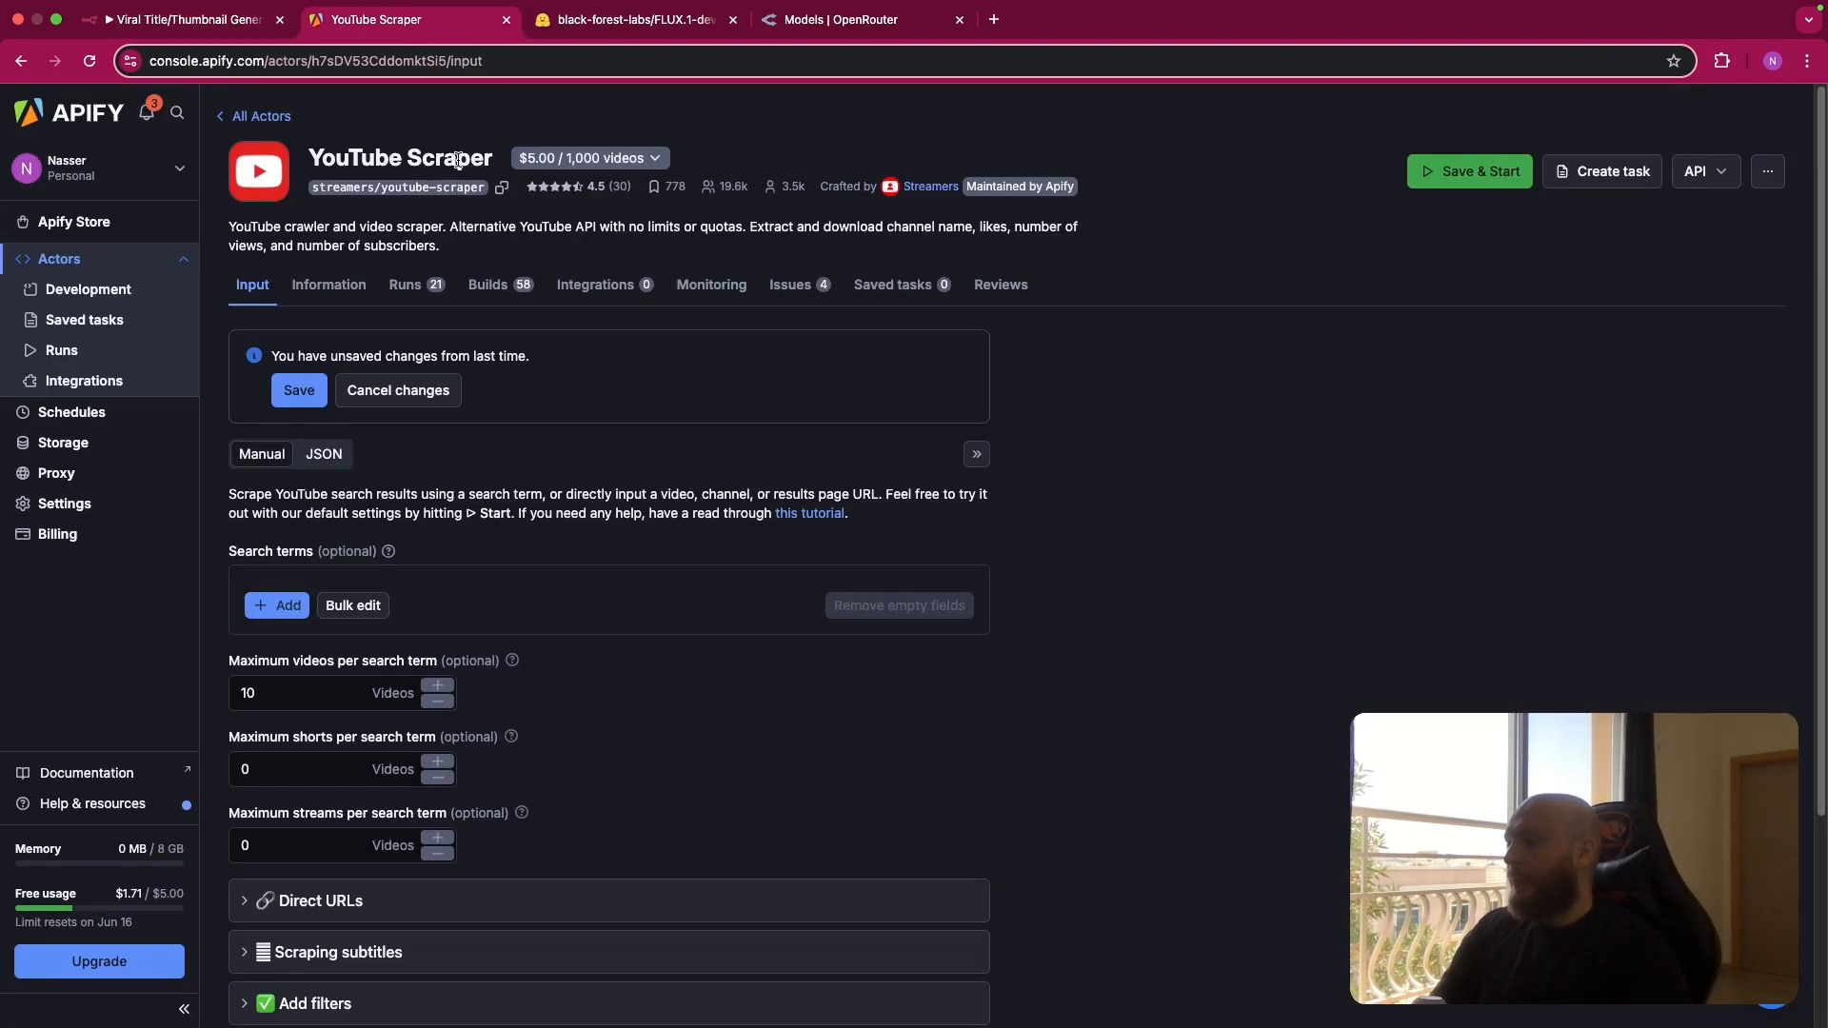
scroll(469, 692, "down", 2)
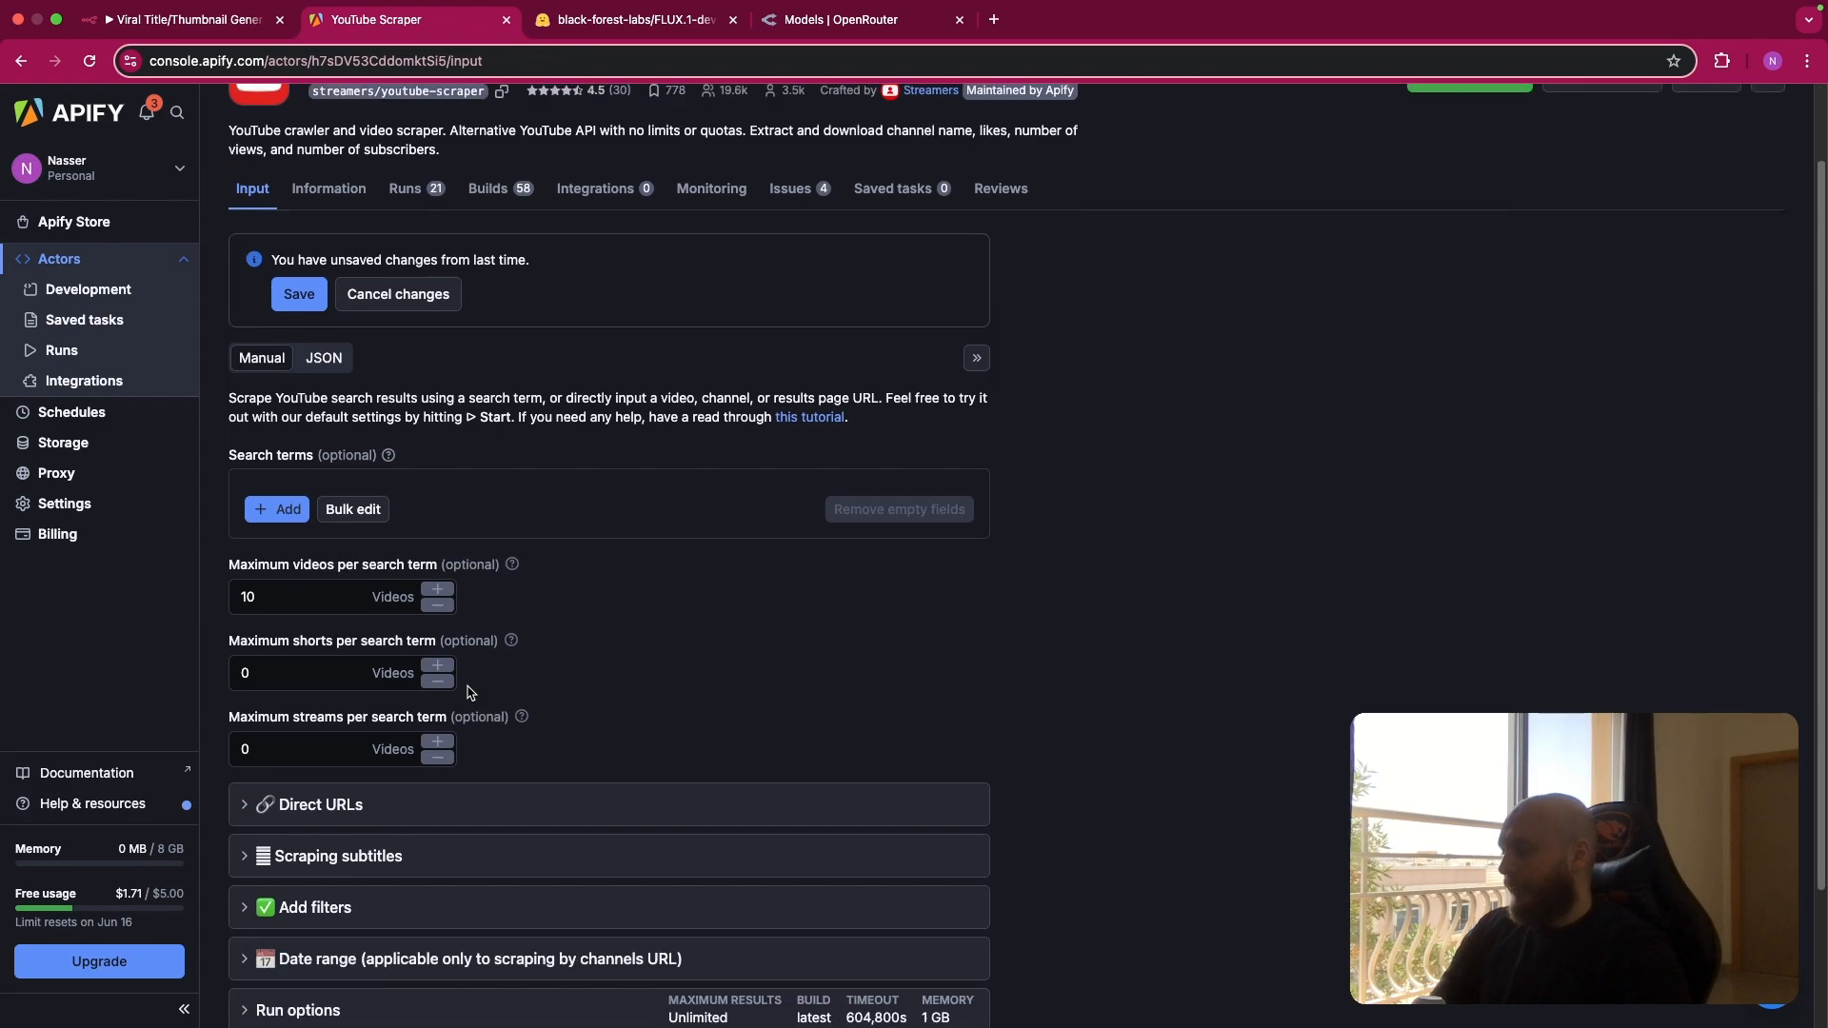
scroll(469, 692, "down", 4)
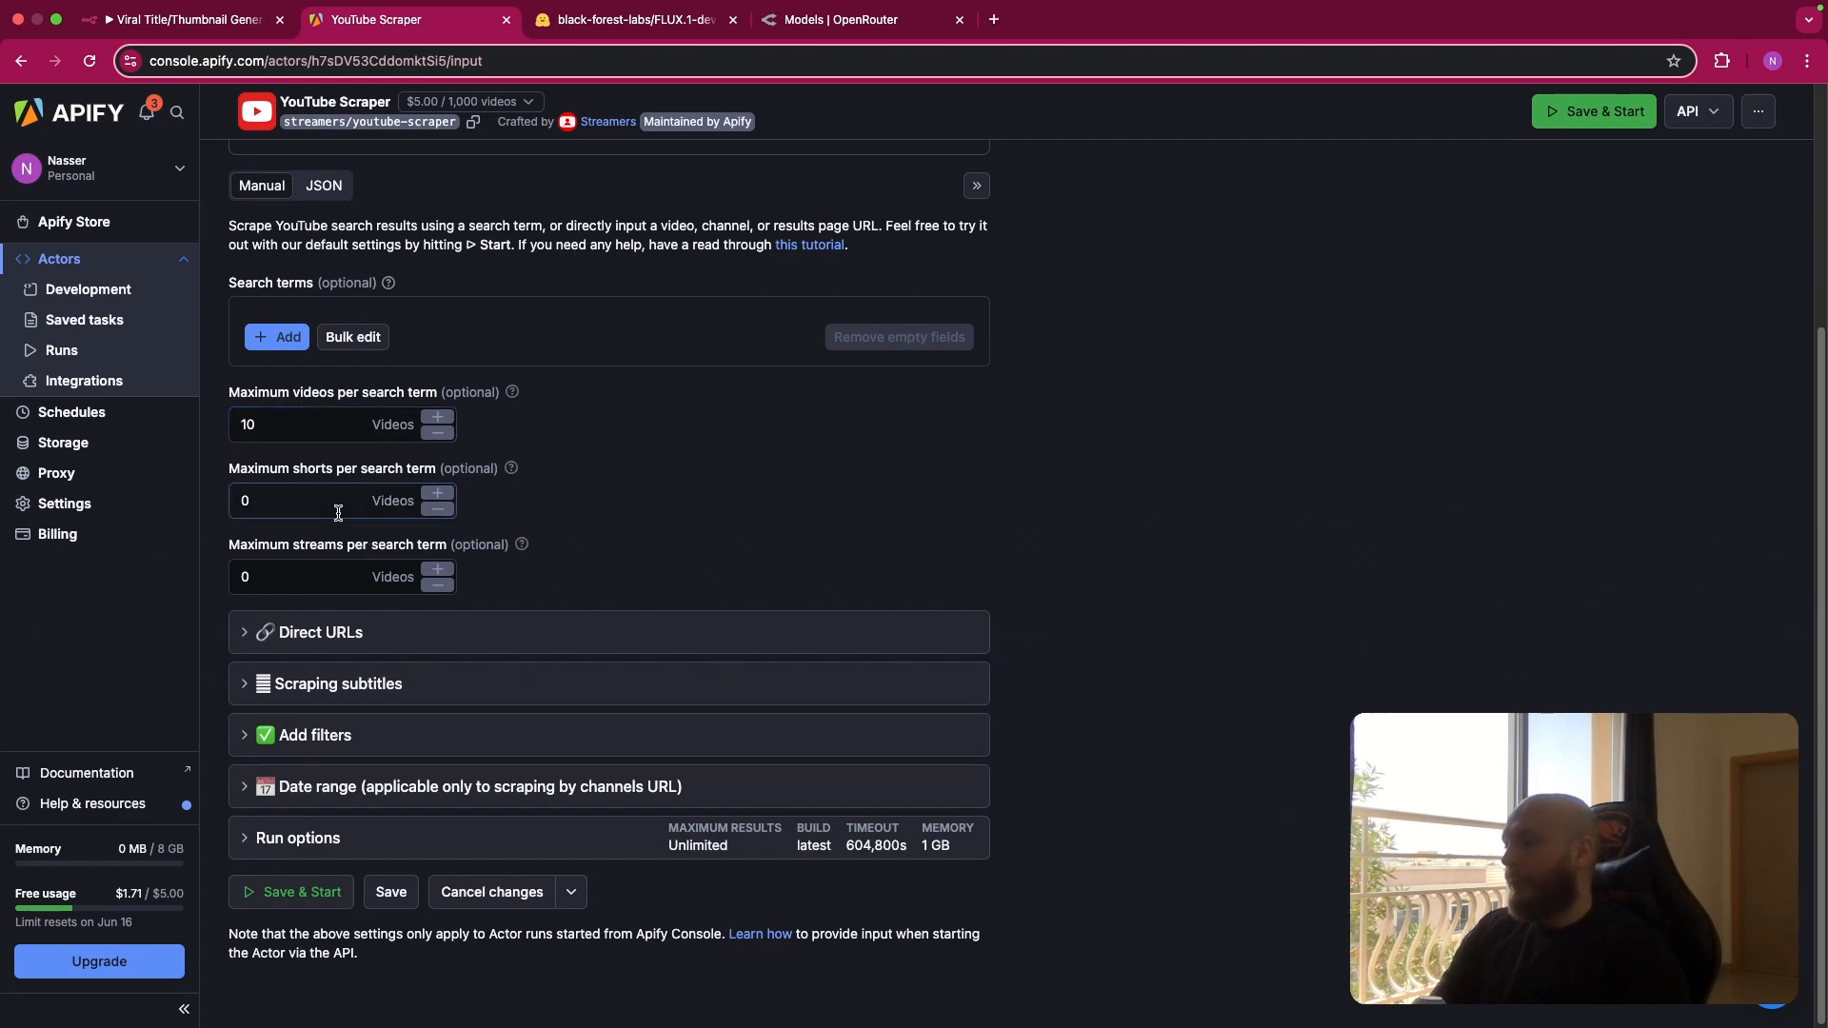
left_click(429, 632)
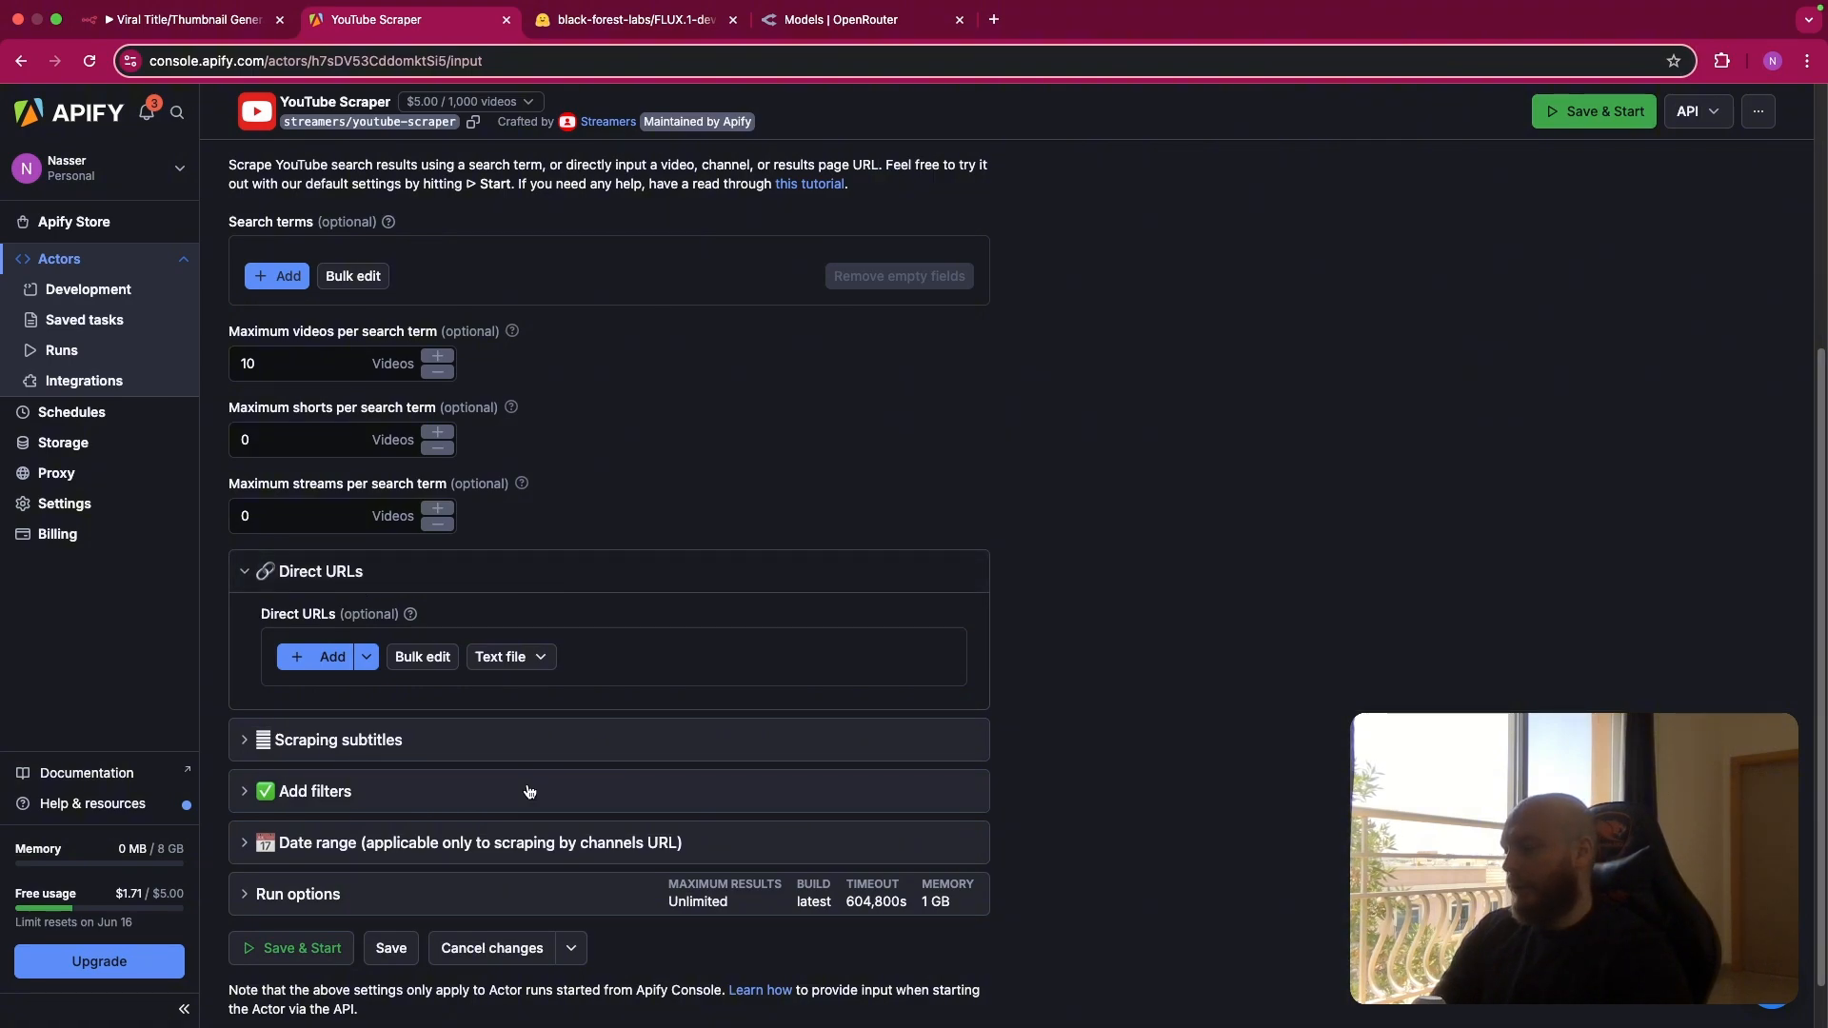
Turn off Download subtitles in the YouTube Scraper's Scraping subtitles section and collapse that section.
scroll(534, 748, "down", 1)
left_click(648, 693)
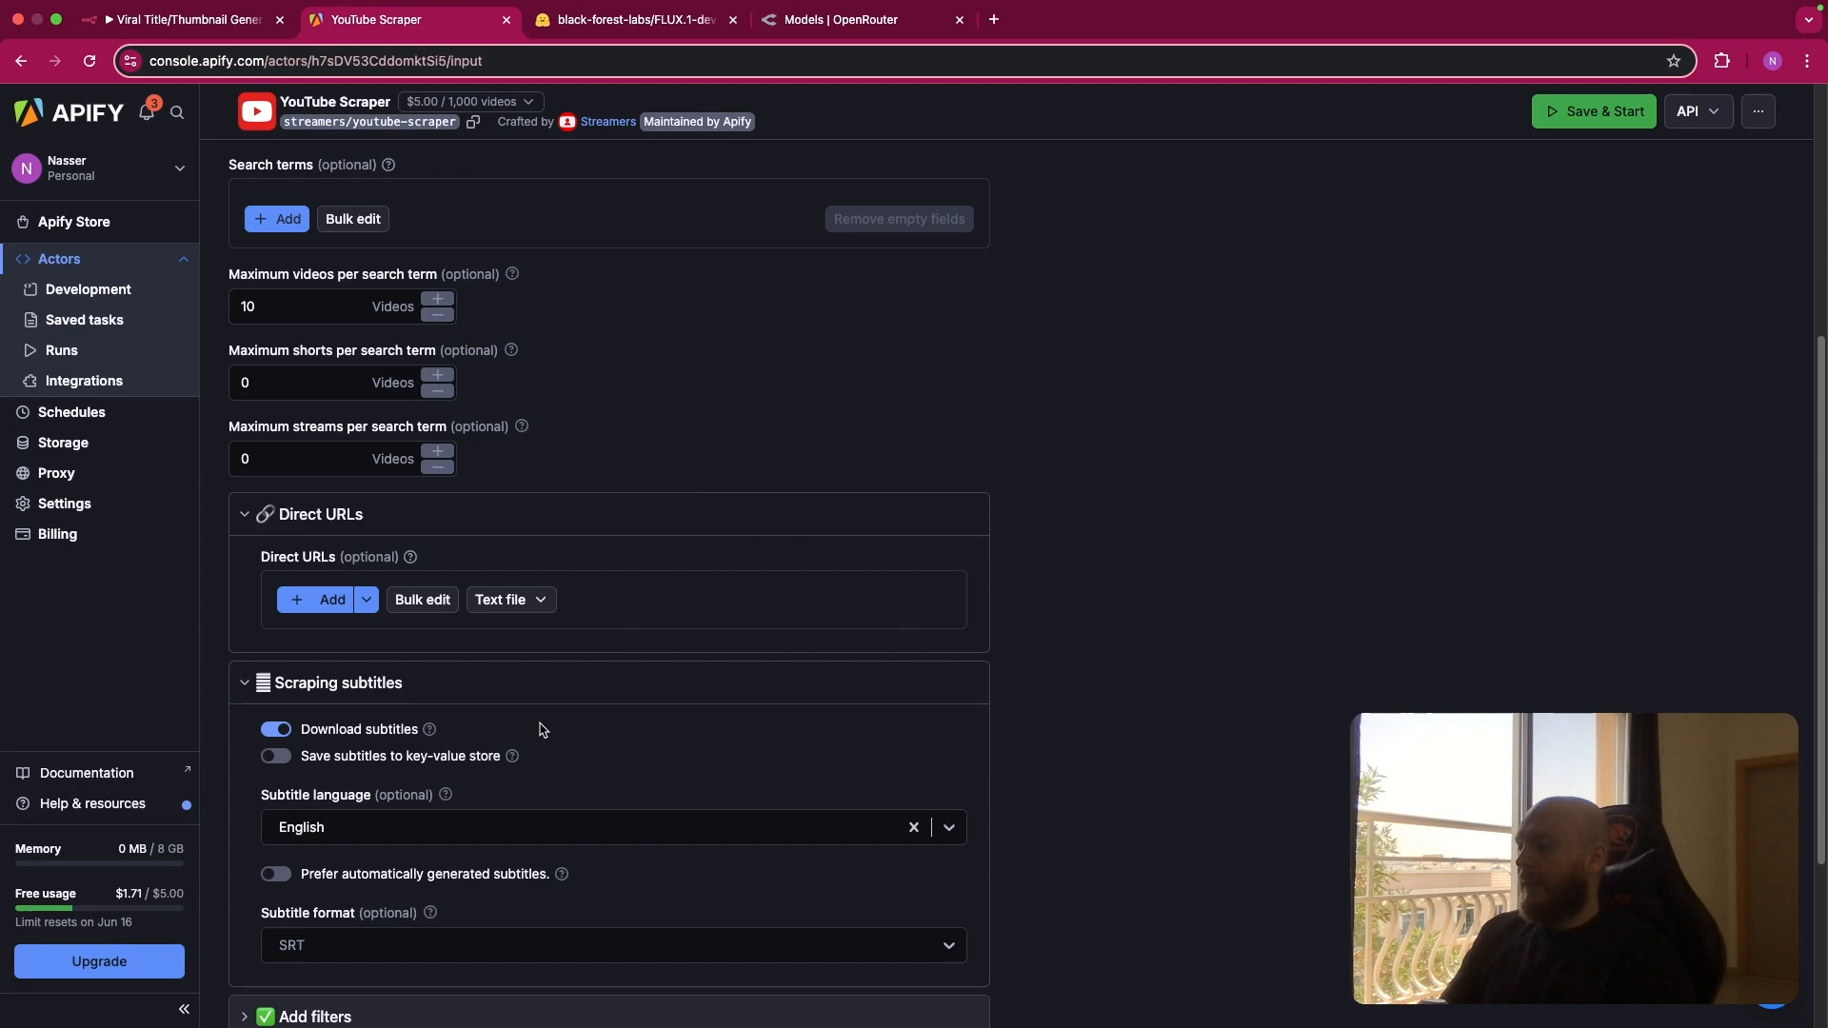
scroll(541, 730, "down", 1)
left_click(276, 650)
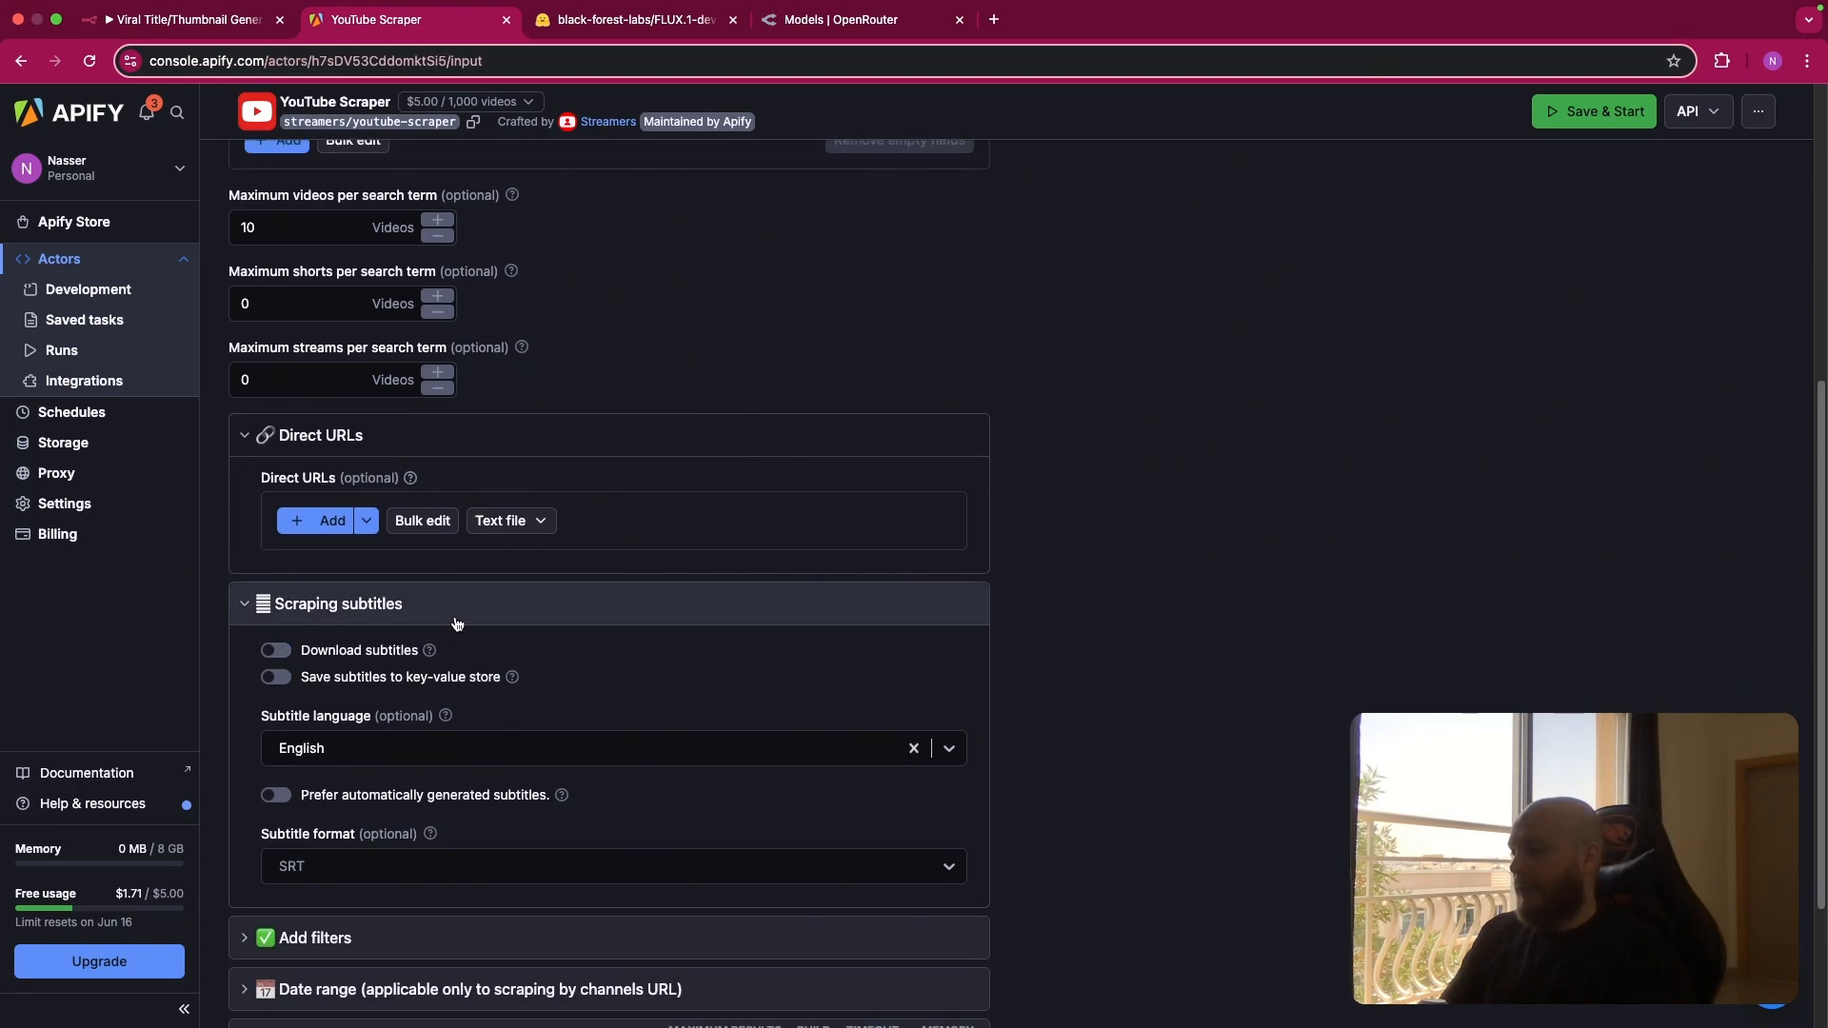
left_click(461, 612)
Expand the scraper's Add filters section and review the sorting order, date, video type, length and feature filters.
left_click(467, 730)
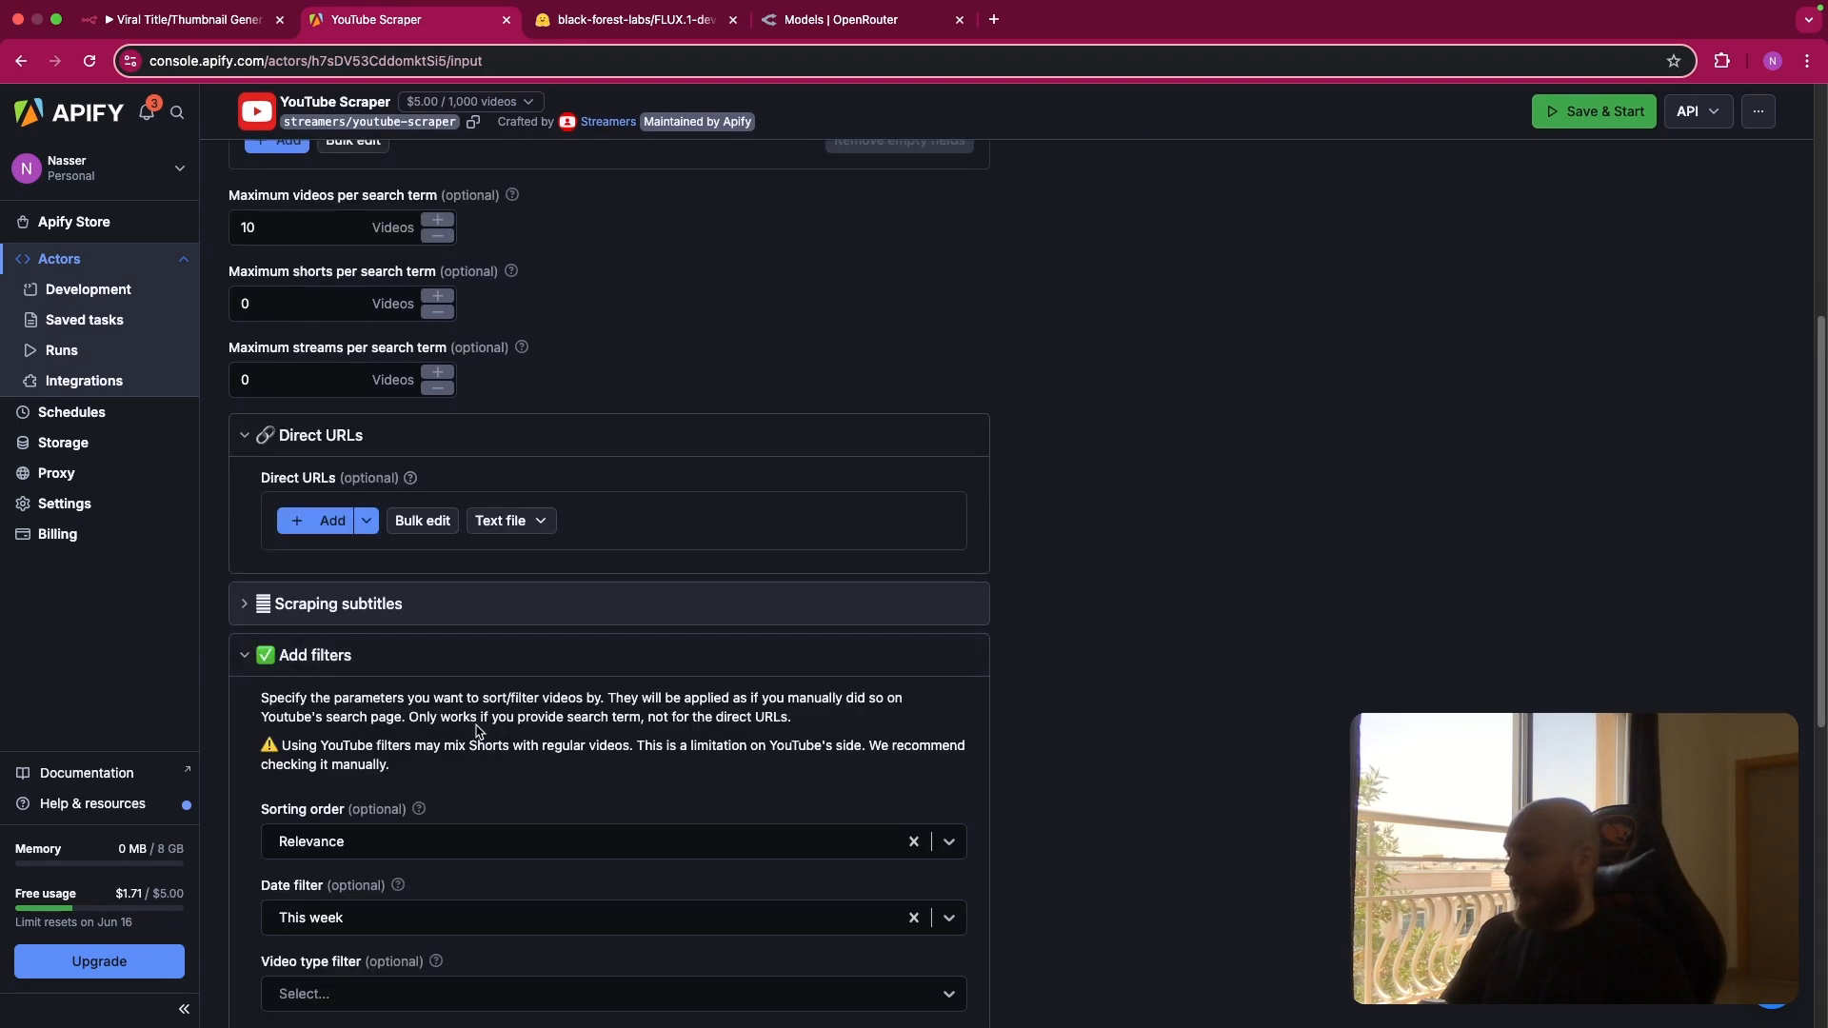
scroll(478, 732, "down", 2)
scroll(478, 731, "down", 1)
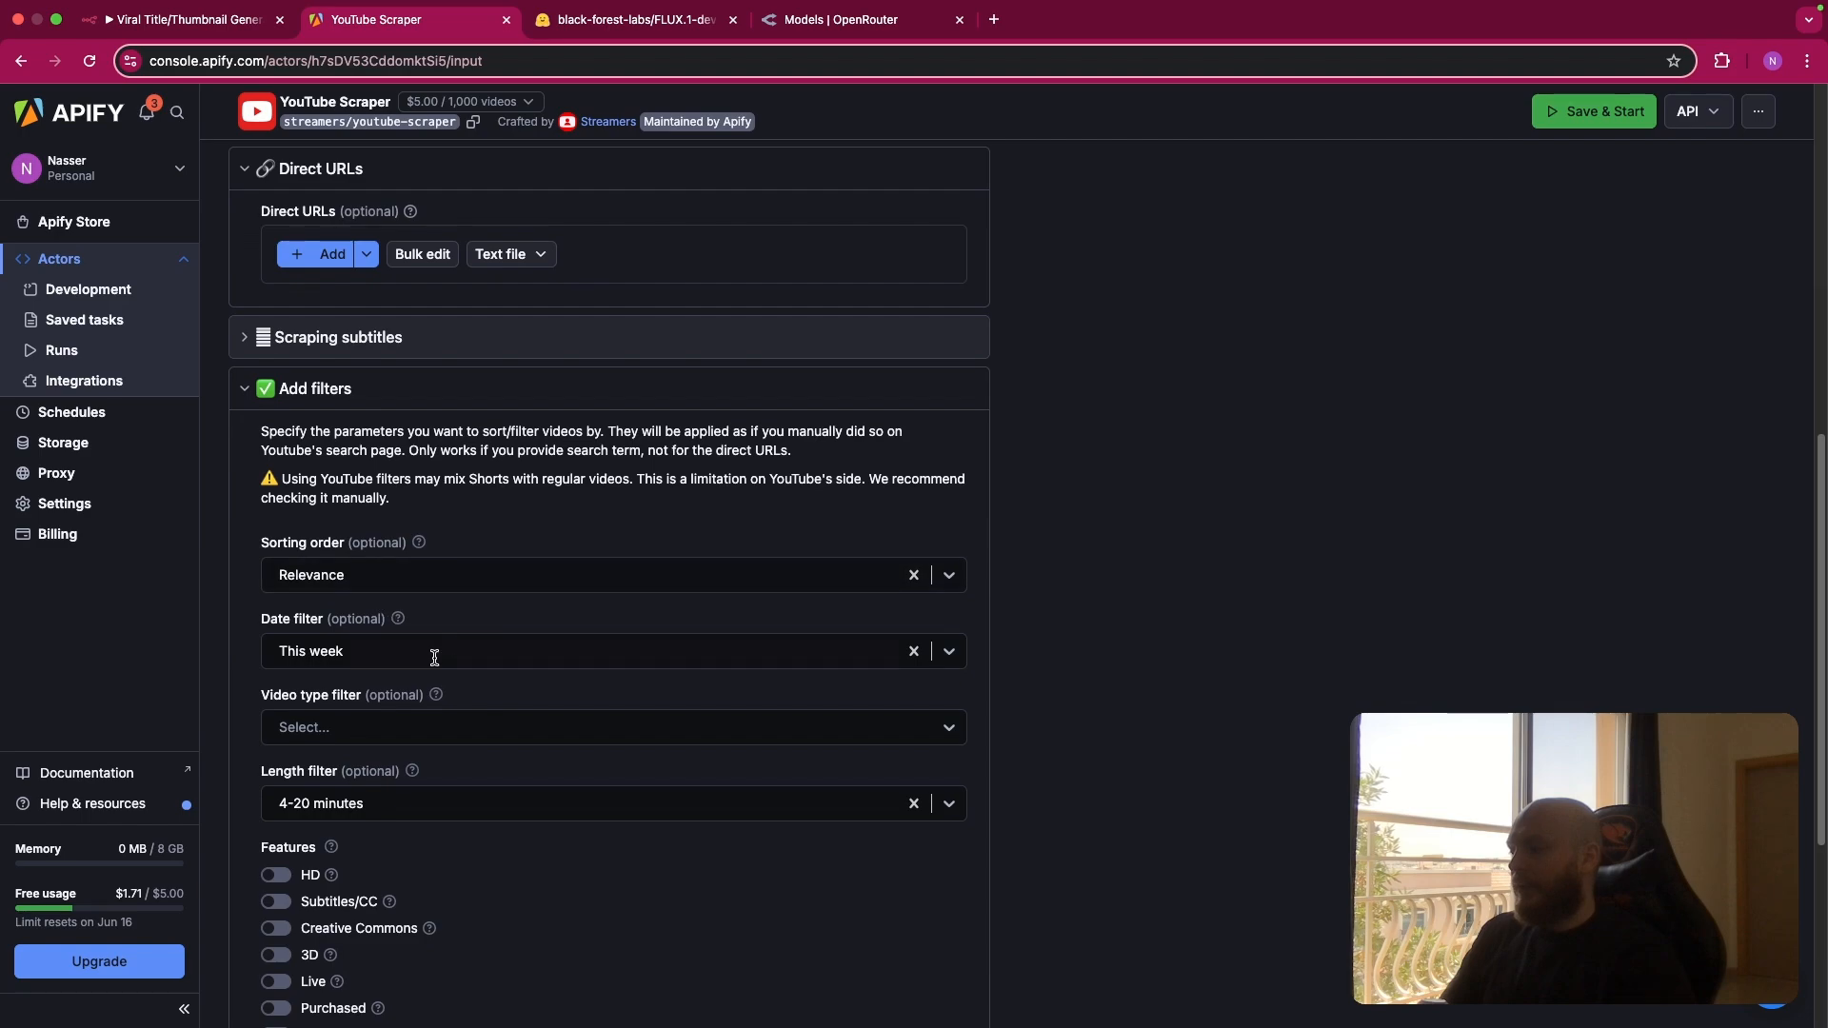
scroll(381, 793, "down", 3)
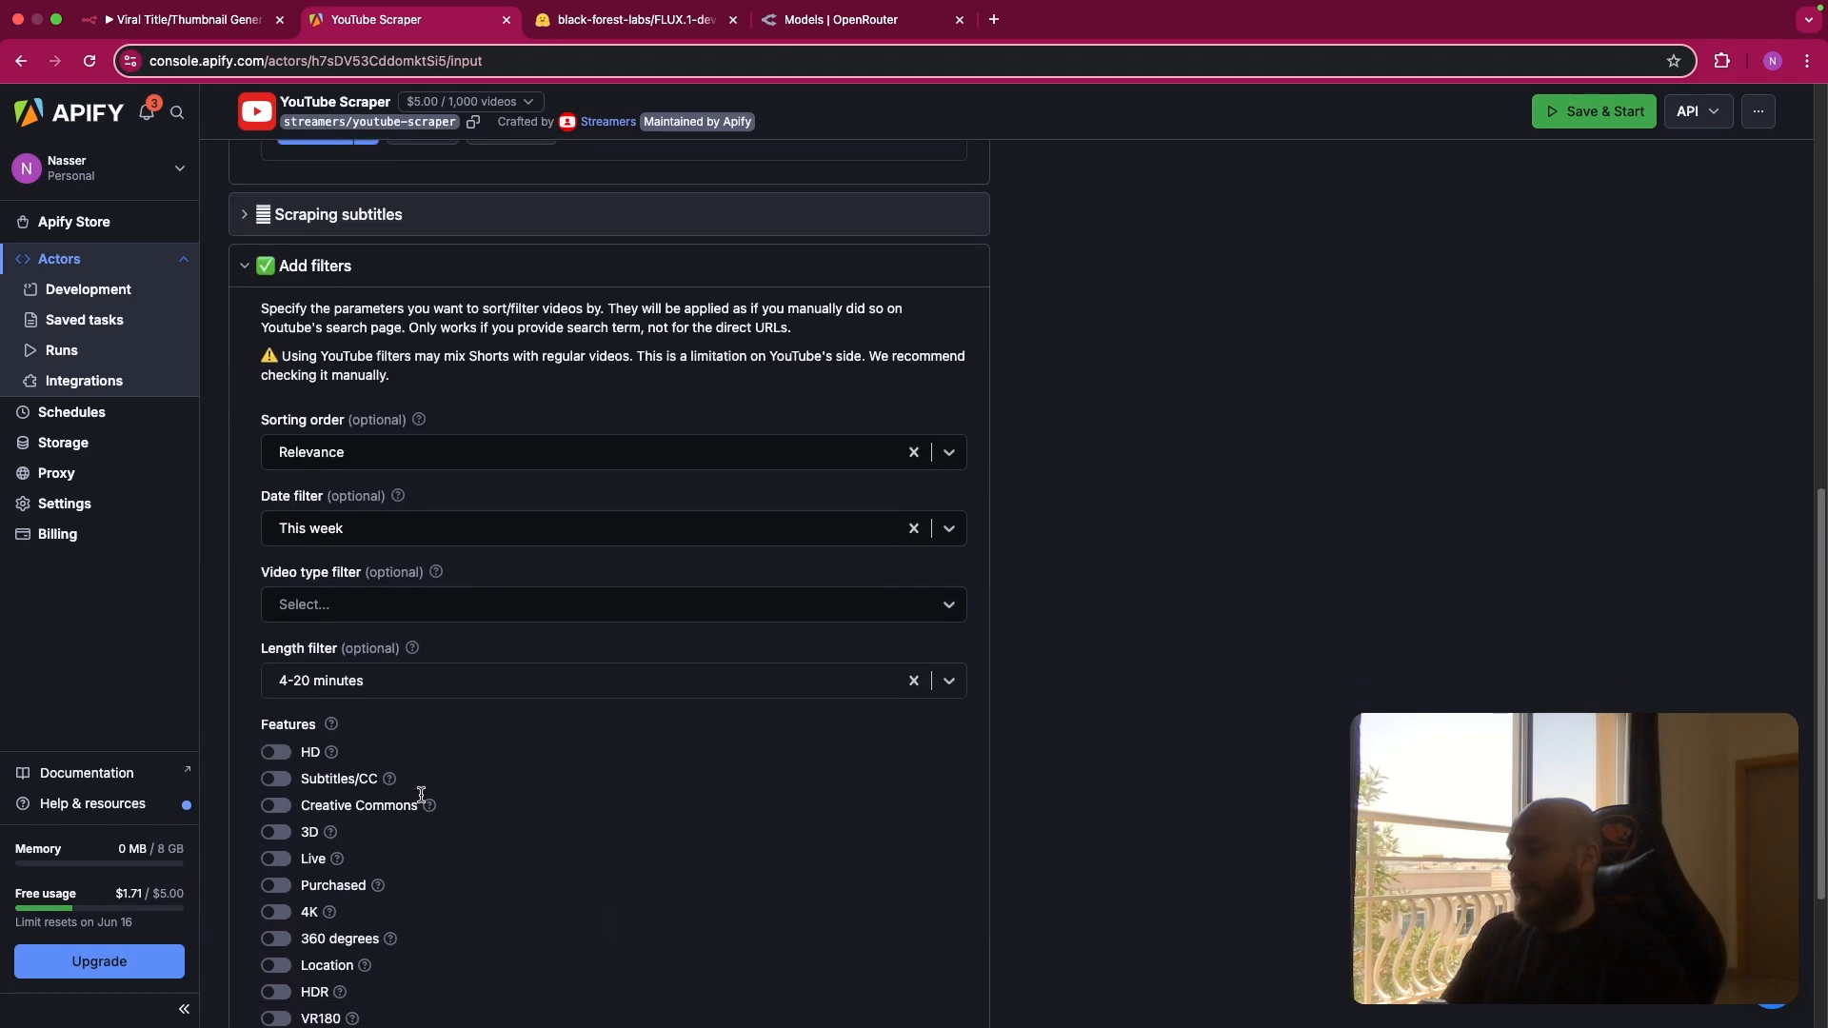
scroll(343, 886, "down", 2)
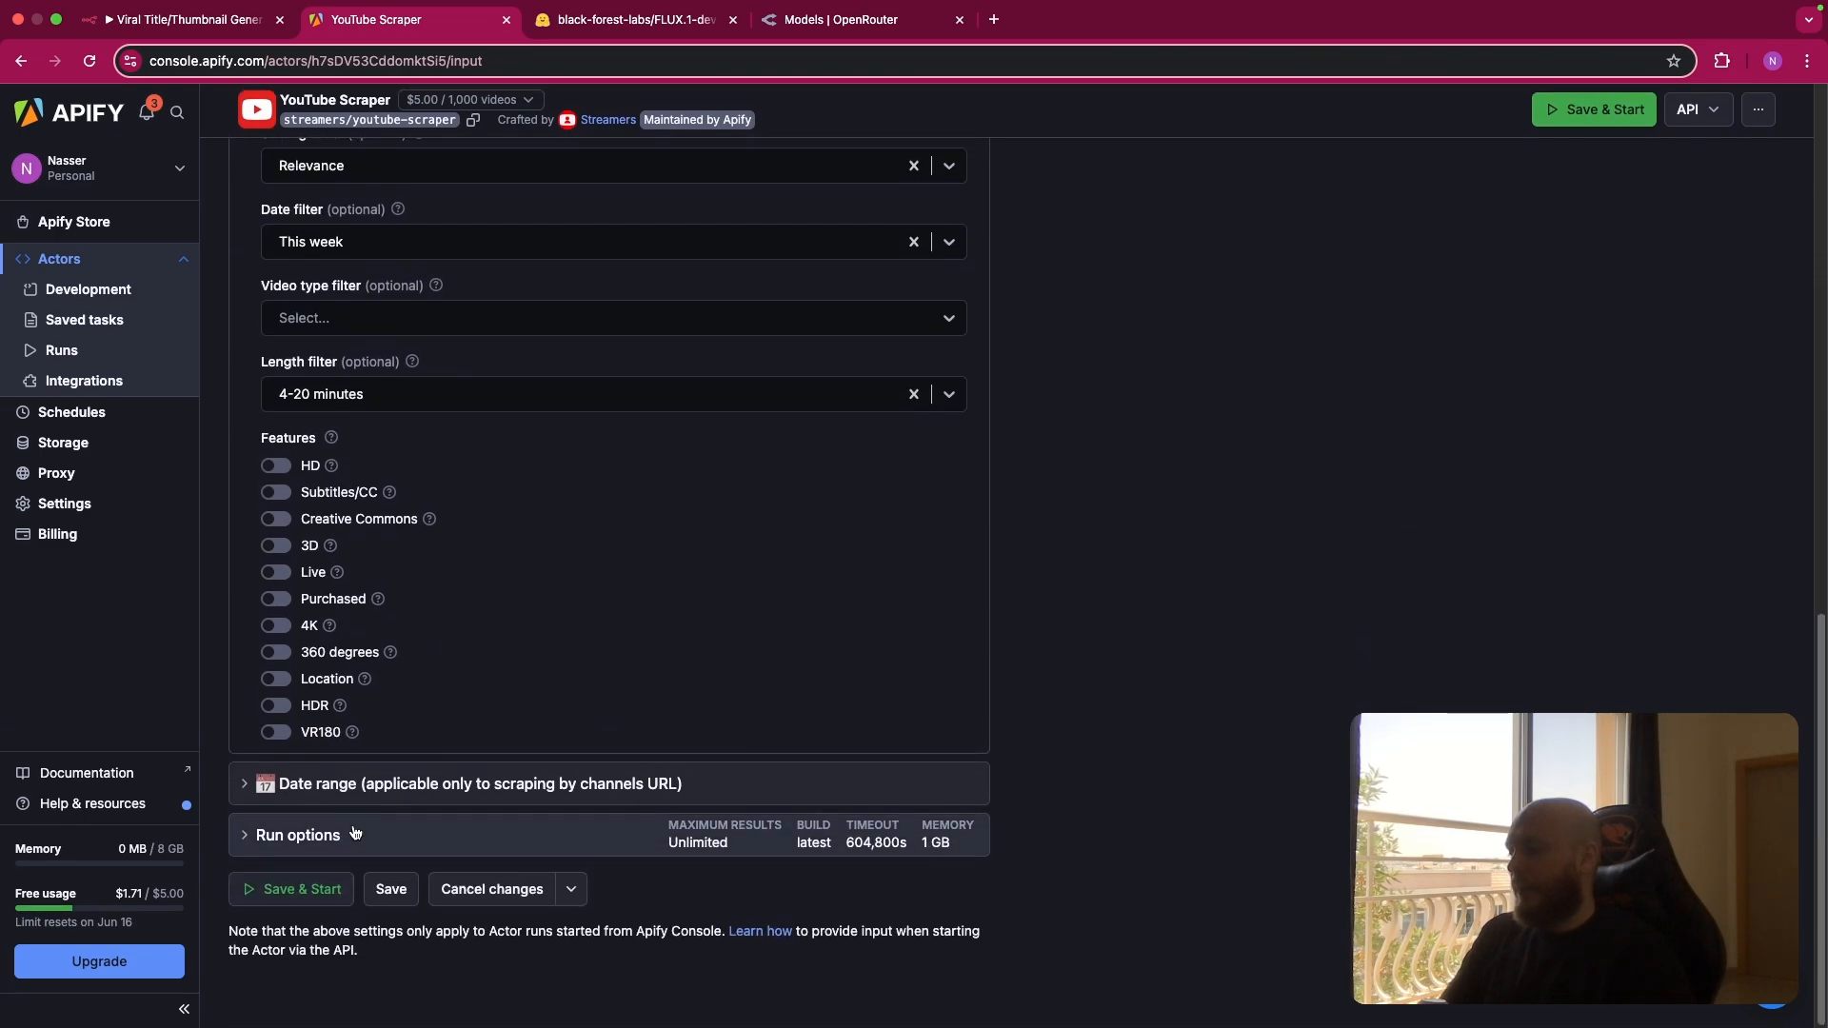
Look through the scraper's Date range and Run options sections, collapsing each again.
left_click(378, 779)
scroll(378, 782, "down", 2)
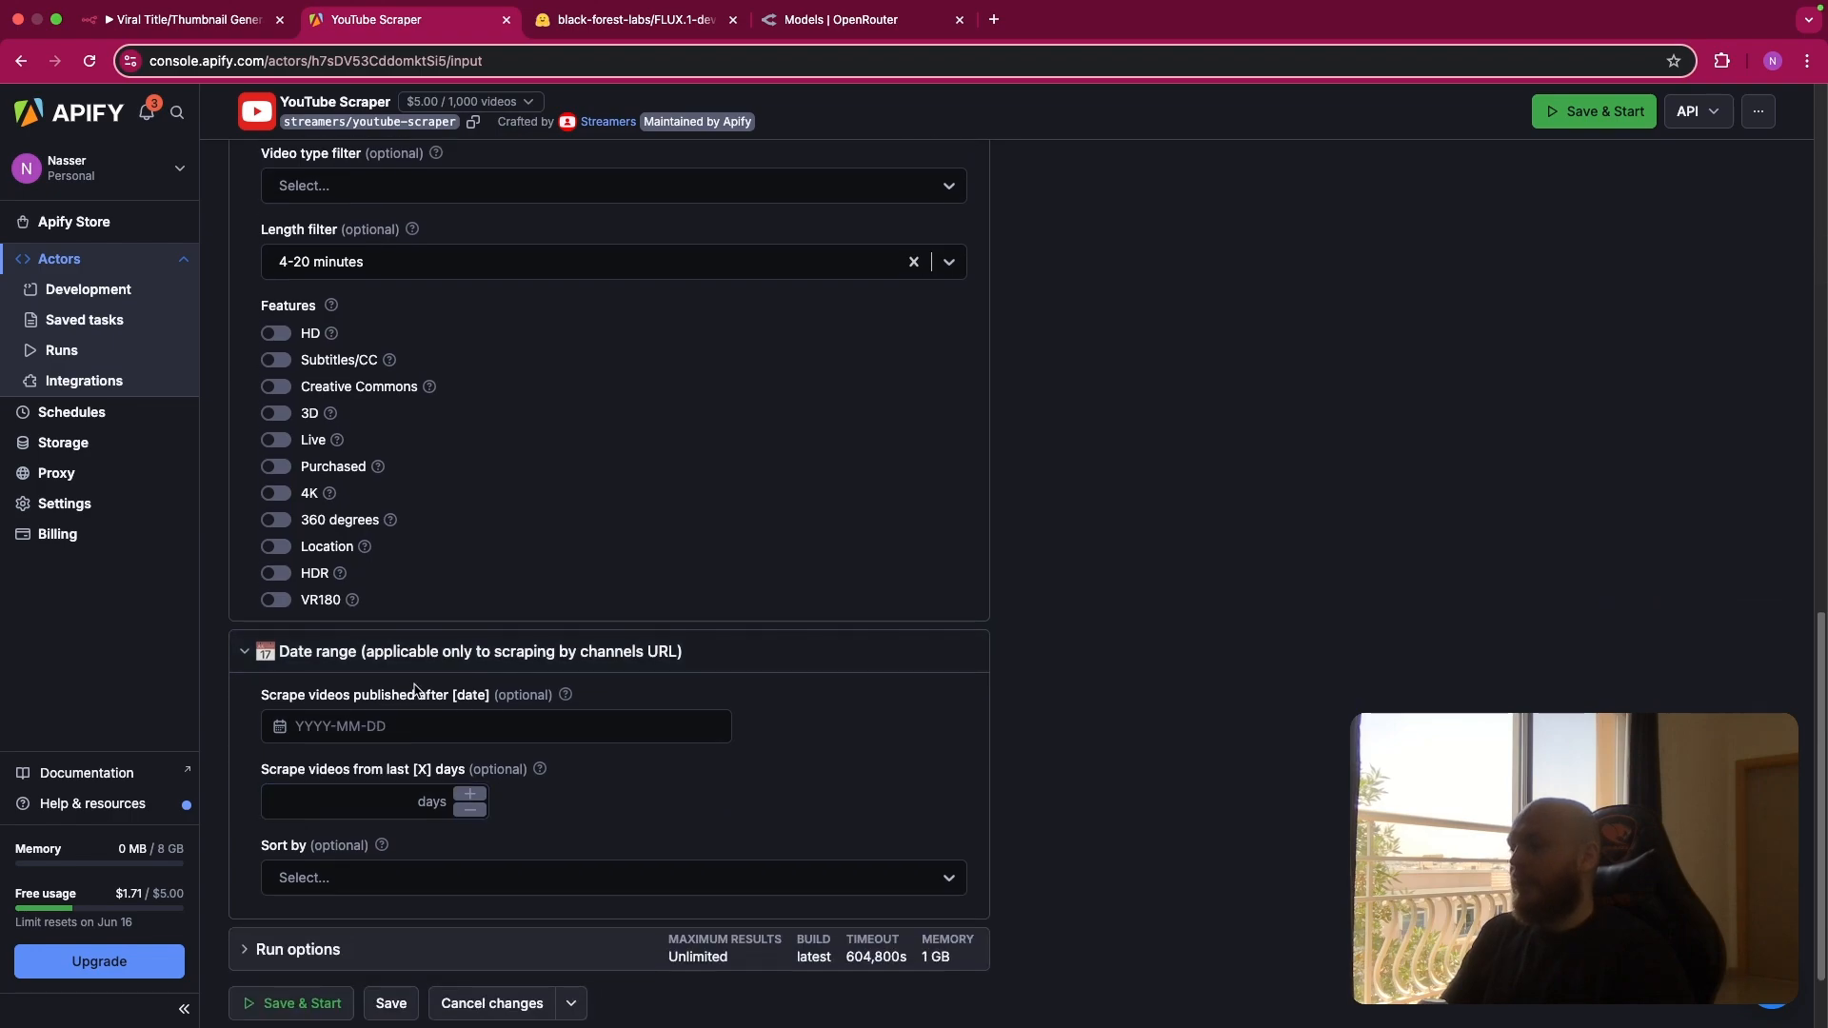
left_click(533, 665)
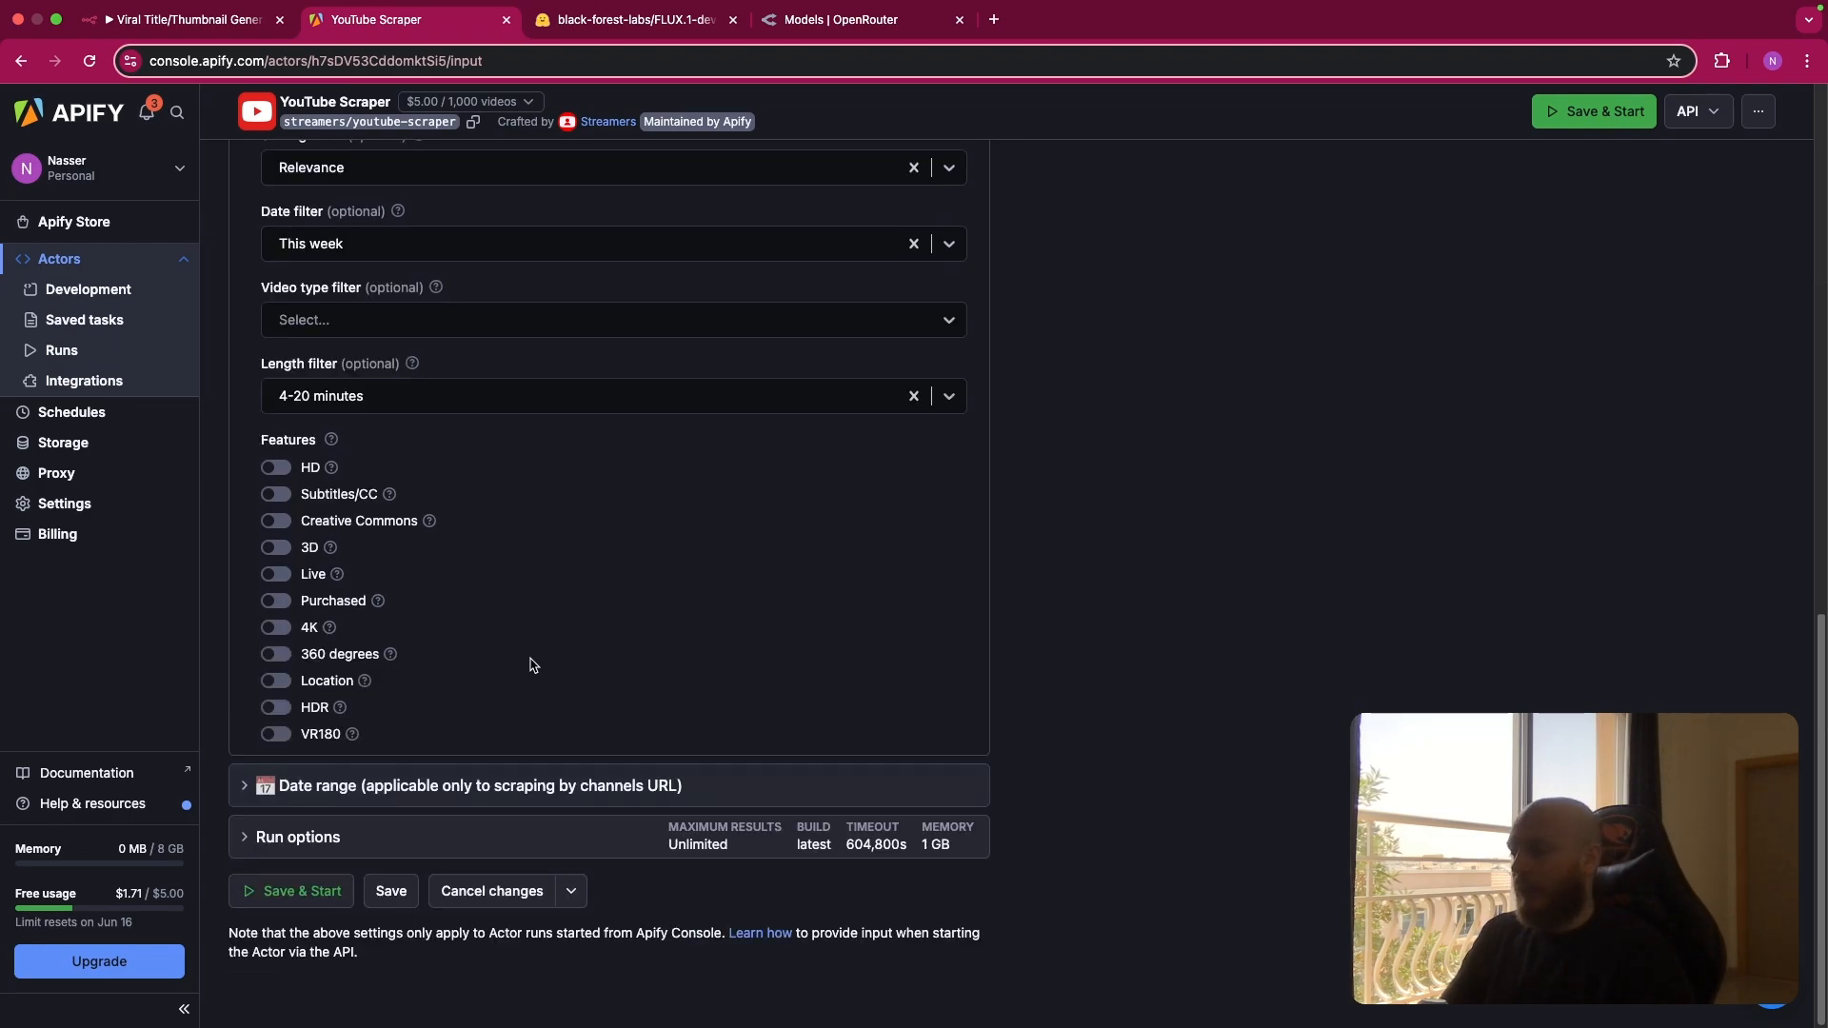
left_click(463, 837)
left_click(416, 702)
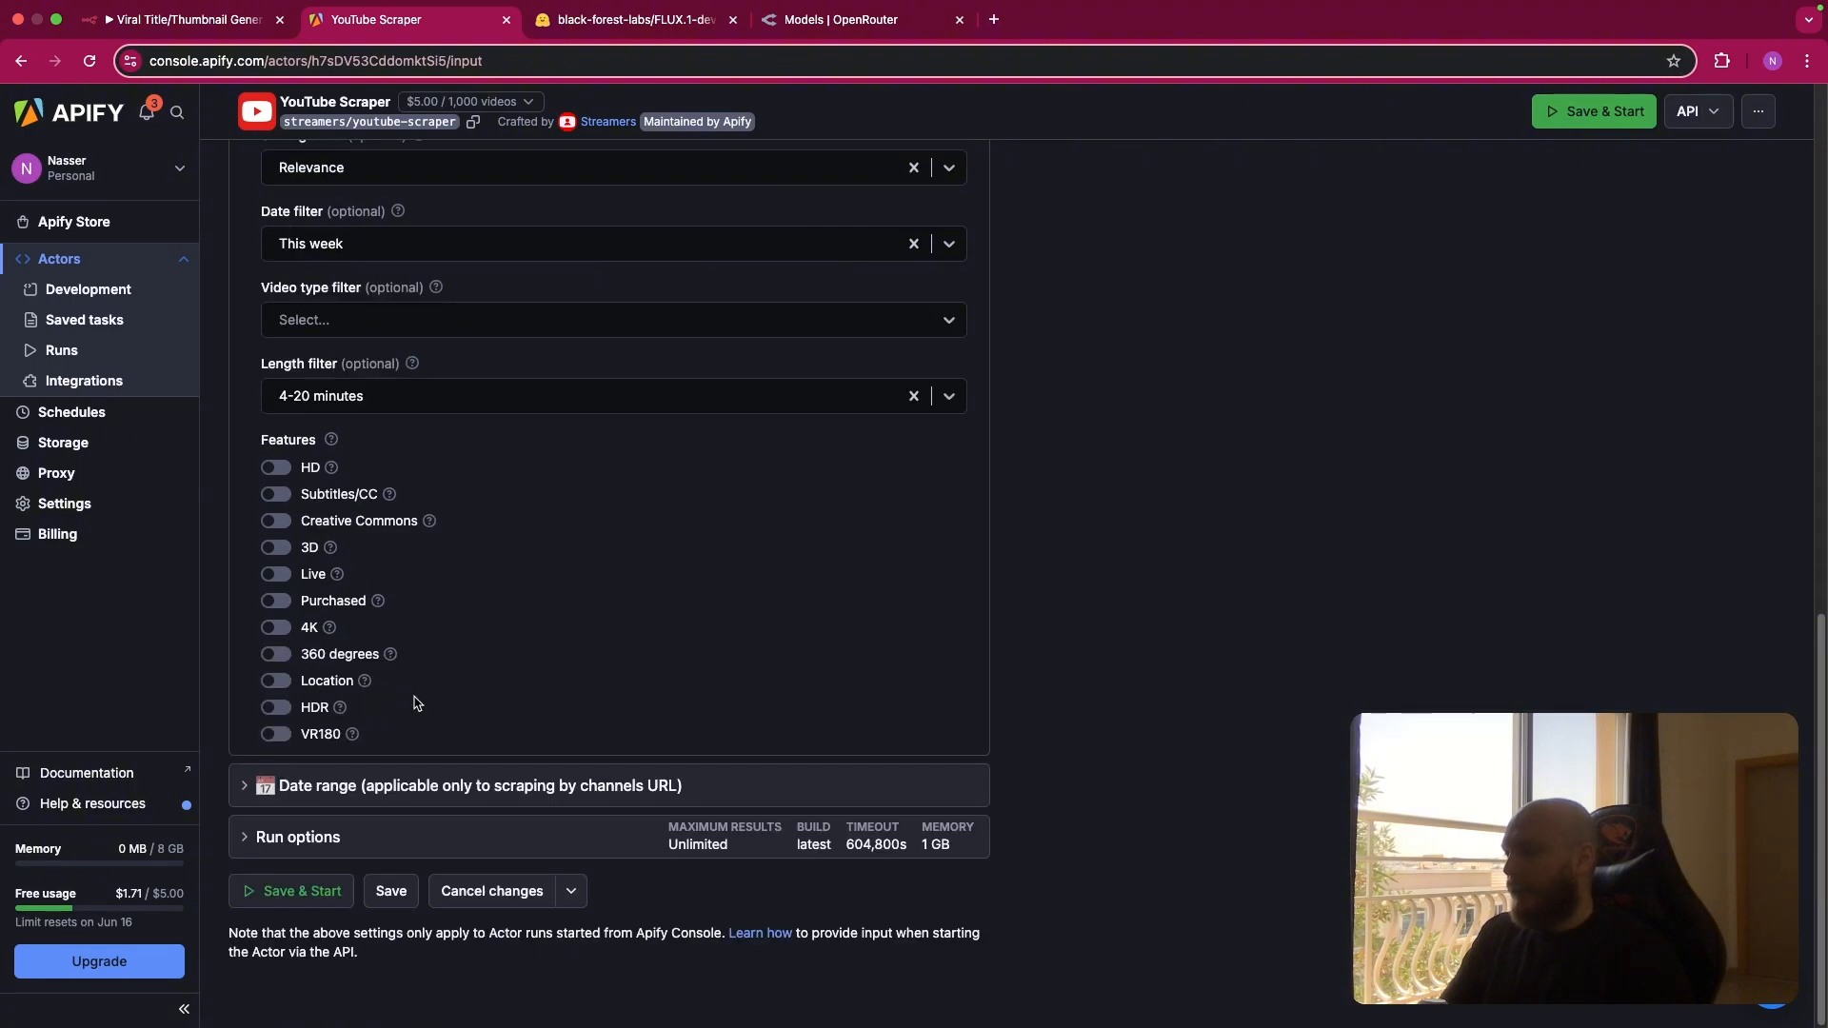
Show the YouTube Scraper's input configuration as JSON.
scroll(519, 437, "up", 10)
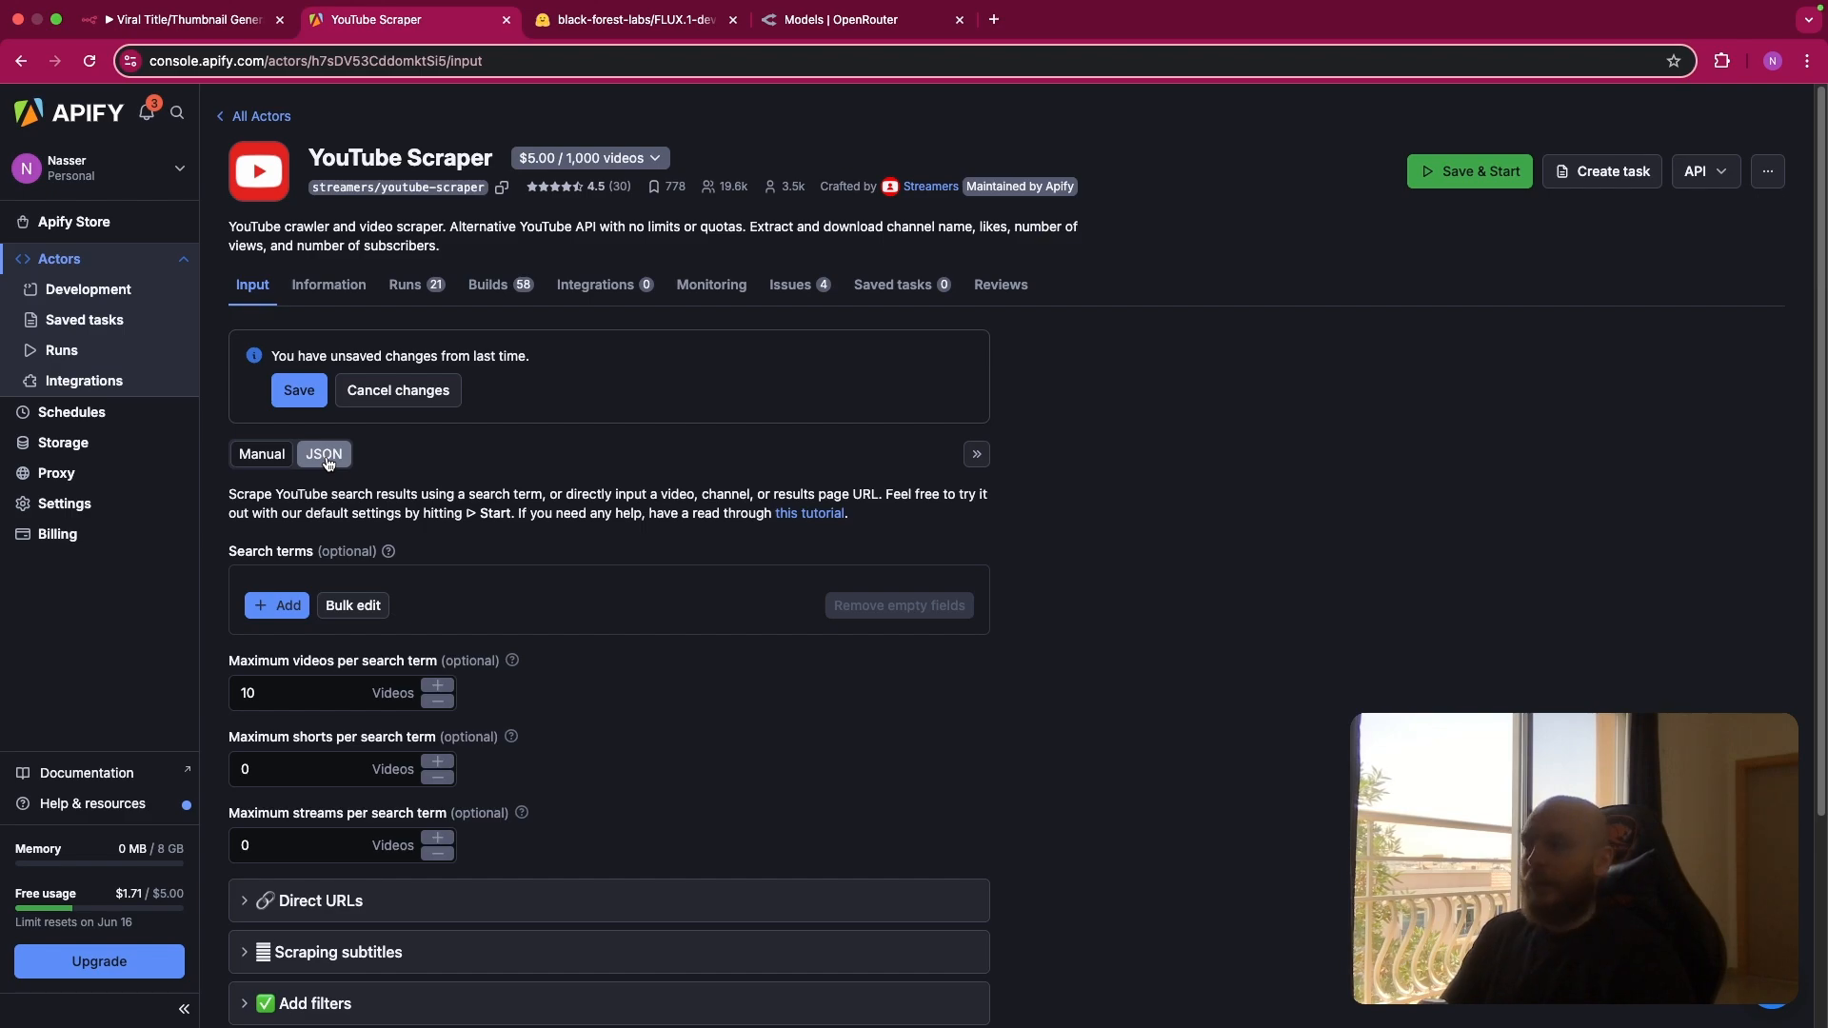
left_click(325, 457)
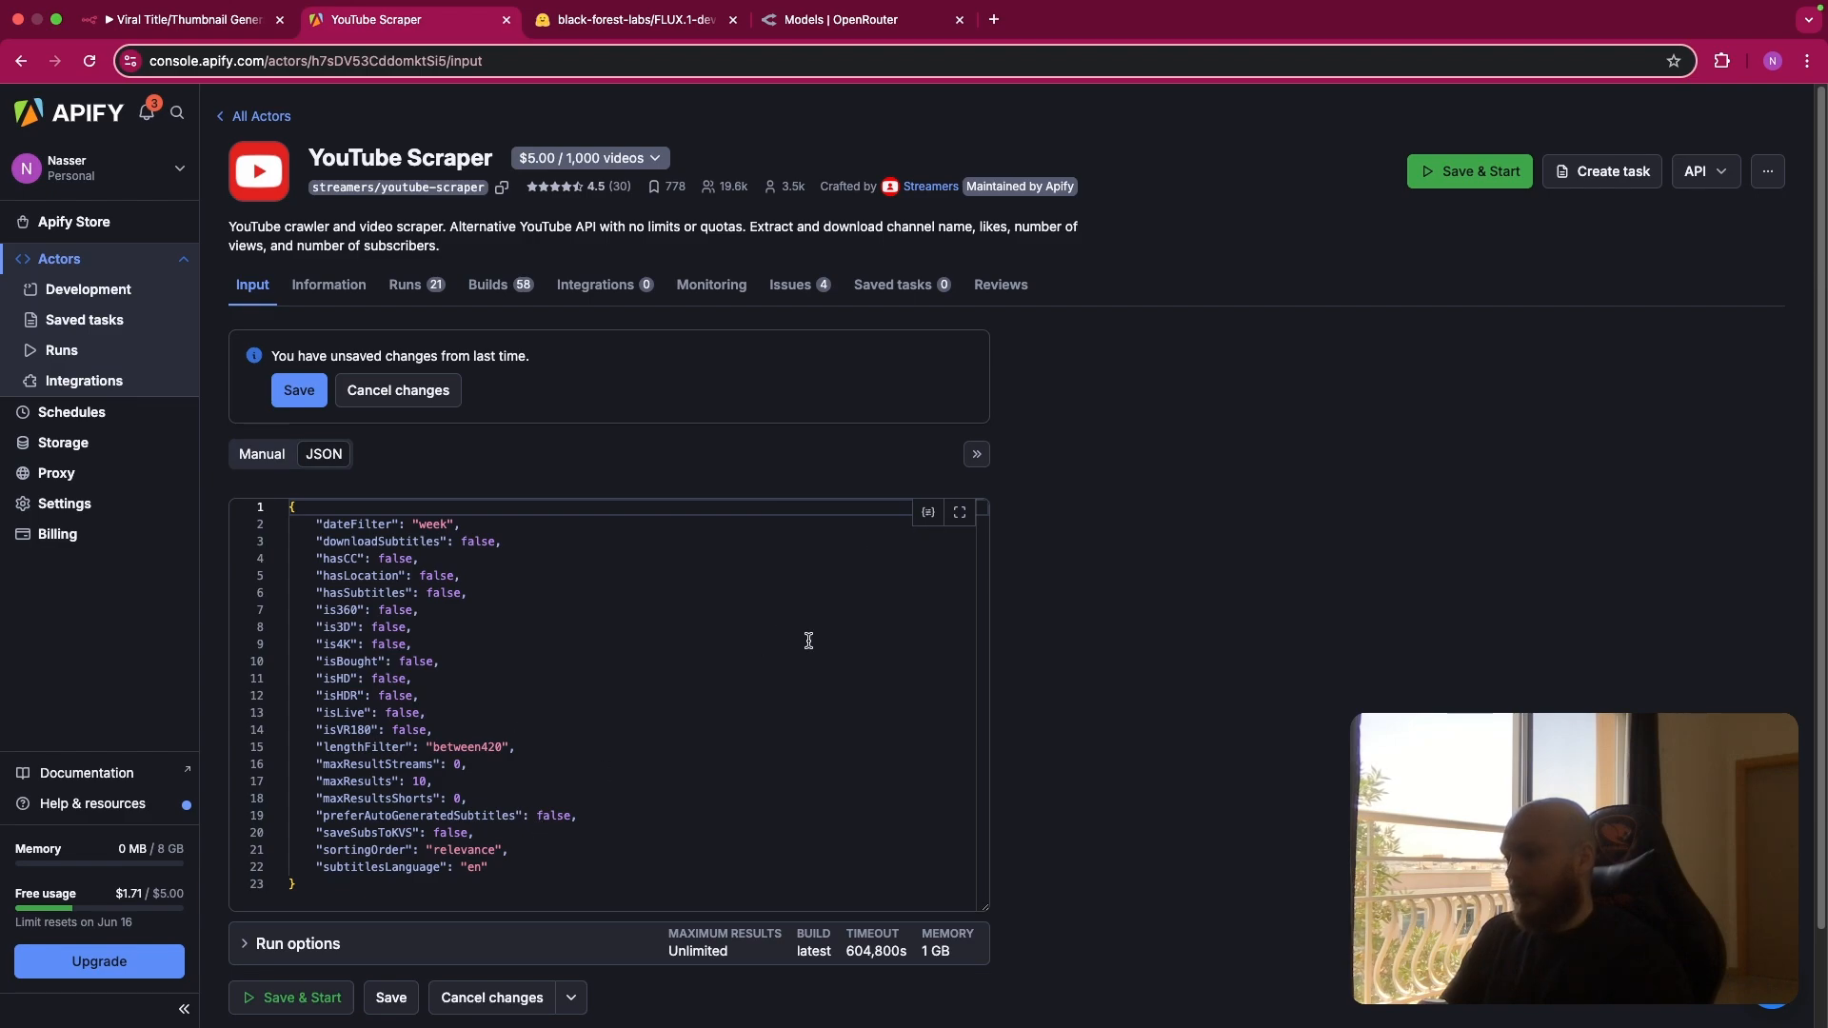
Select the YouTube Scraper's entire JSON input, then return to the YTB Search Scrap node in n8n.
left_click(390, 535)
key("super+a")
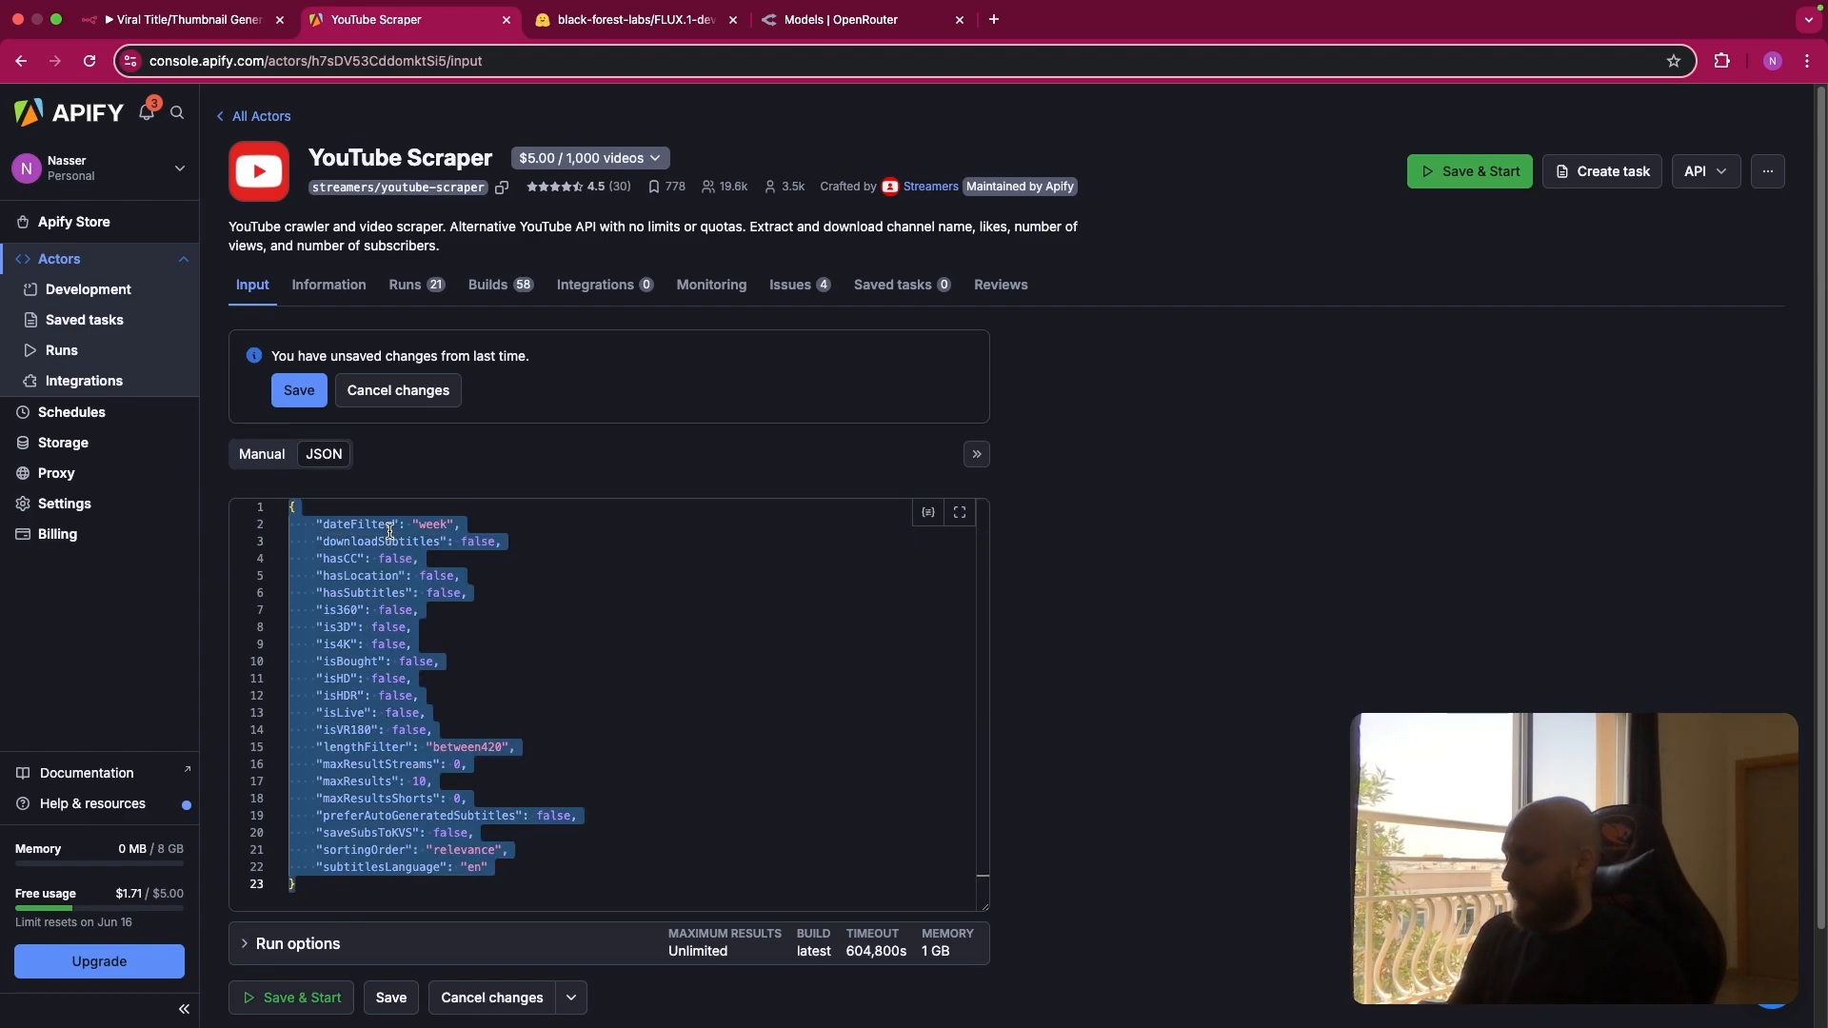
left_click(210, 27)
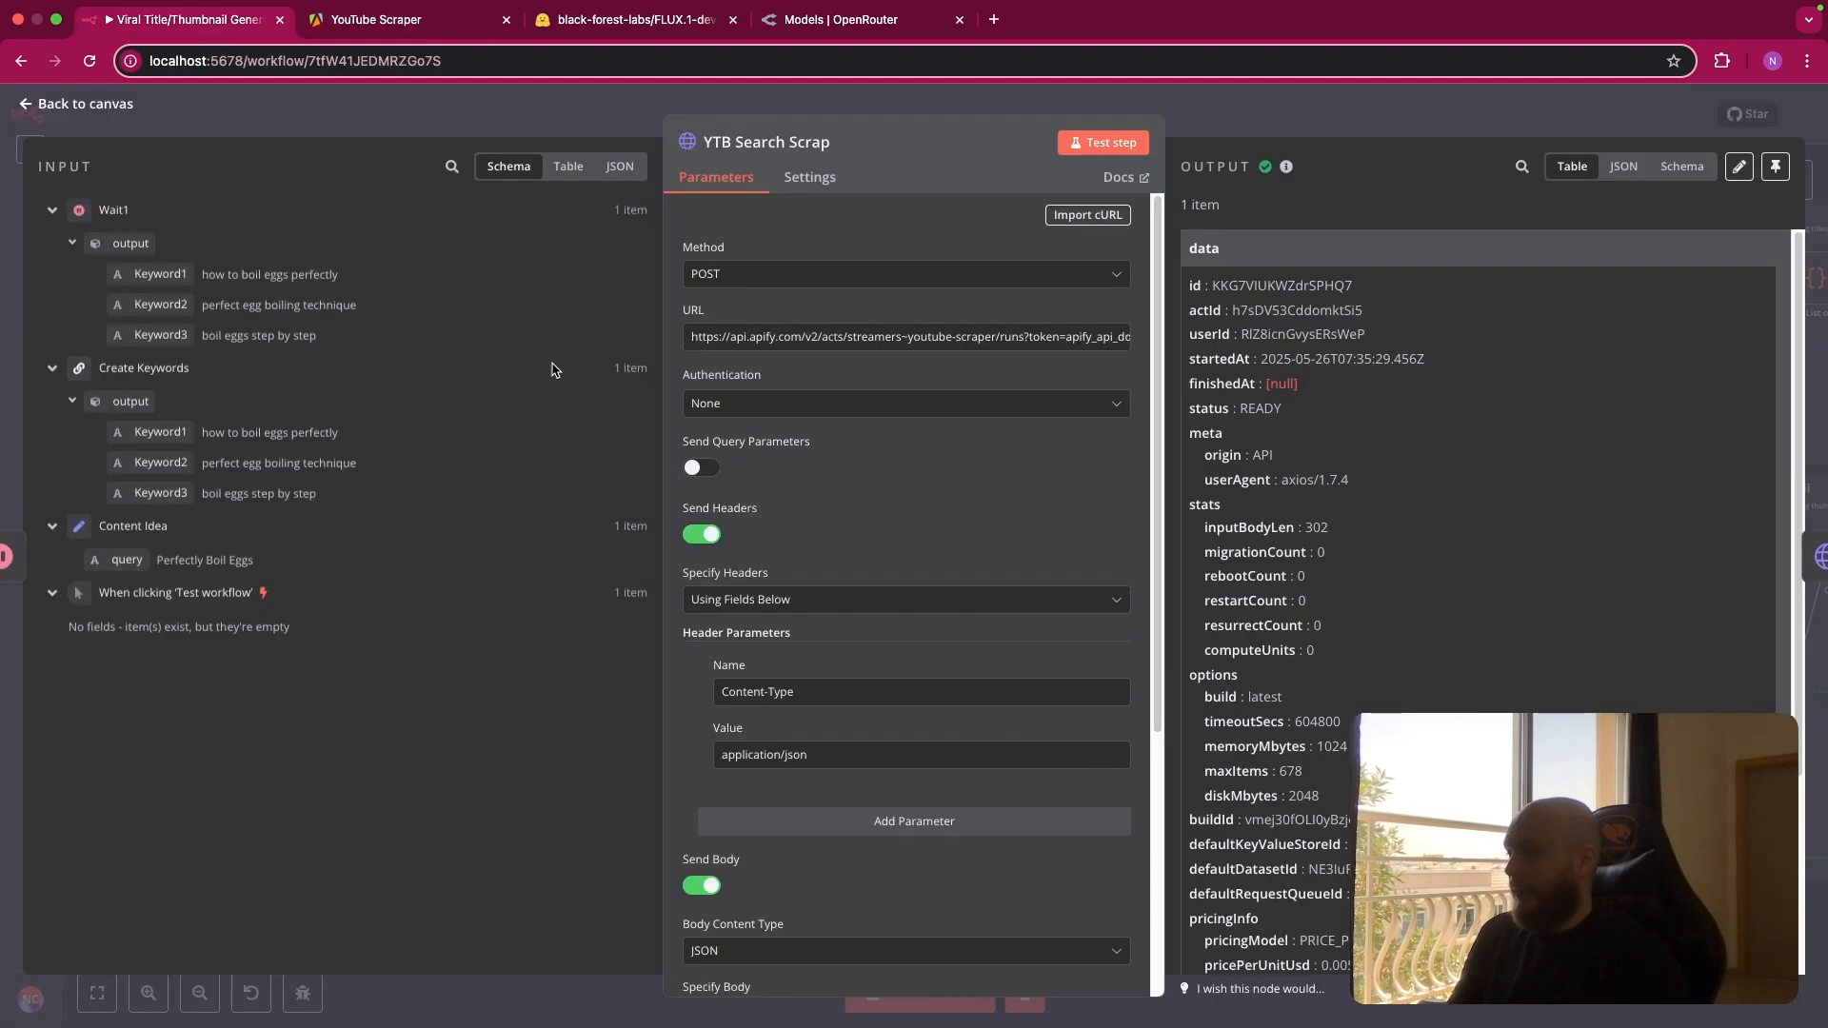
Examine the YTB Search Scrap node's JSON body and its resolved search queries in the expanded expression editor, then close the editor.
scroll(785, 664, "down", 5)
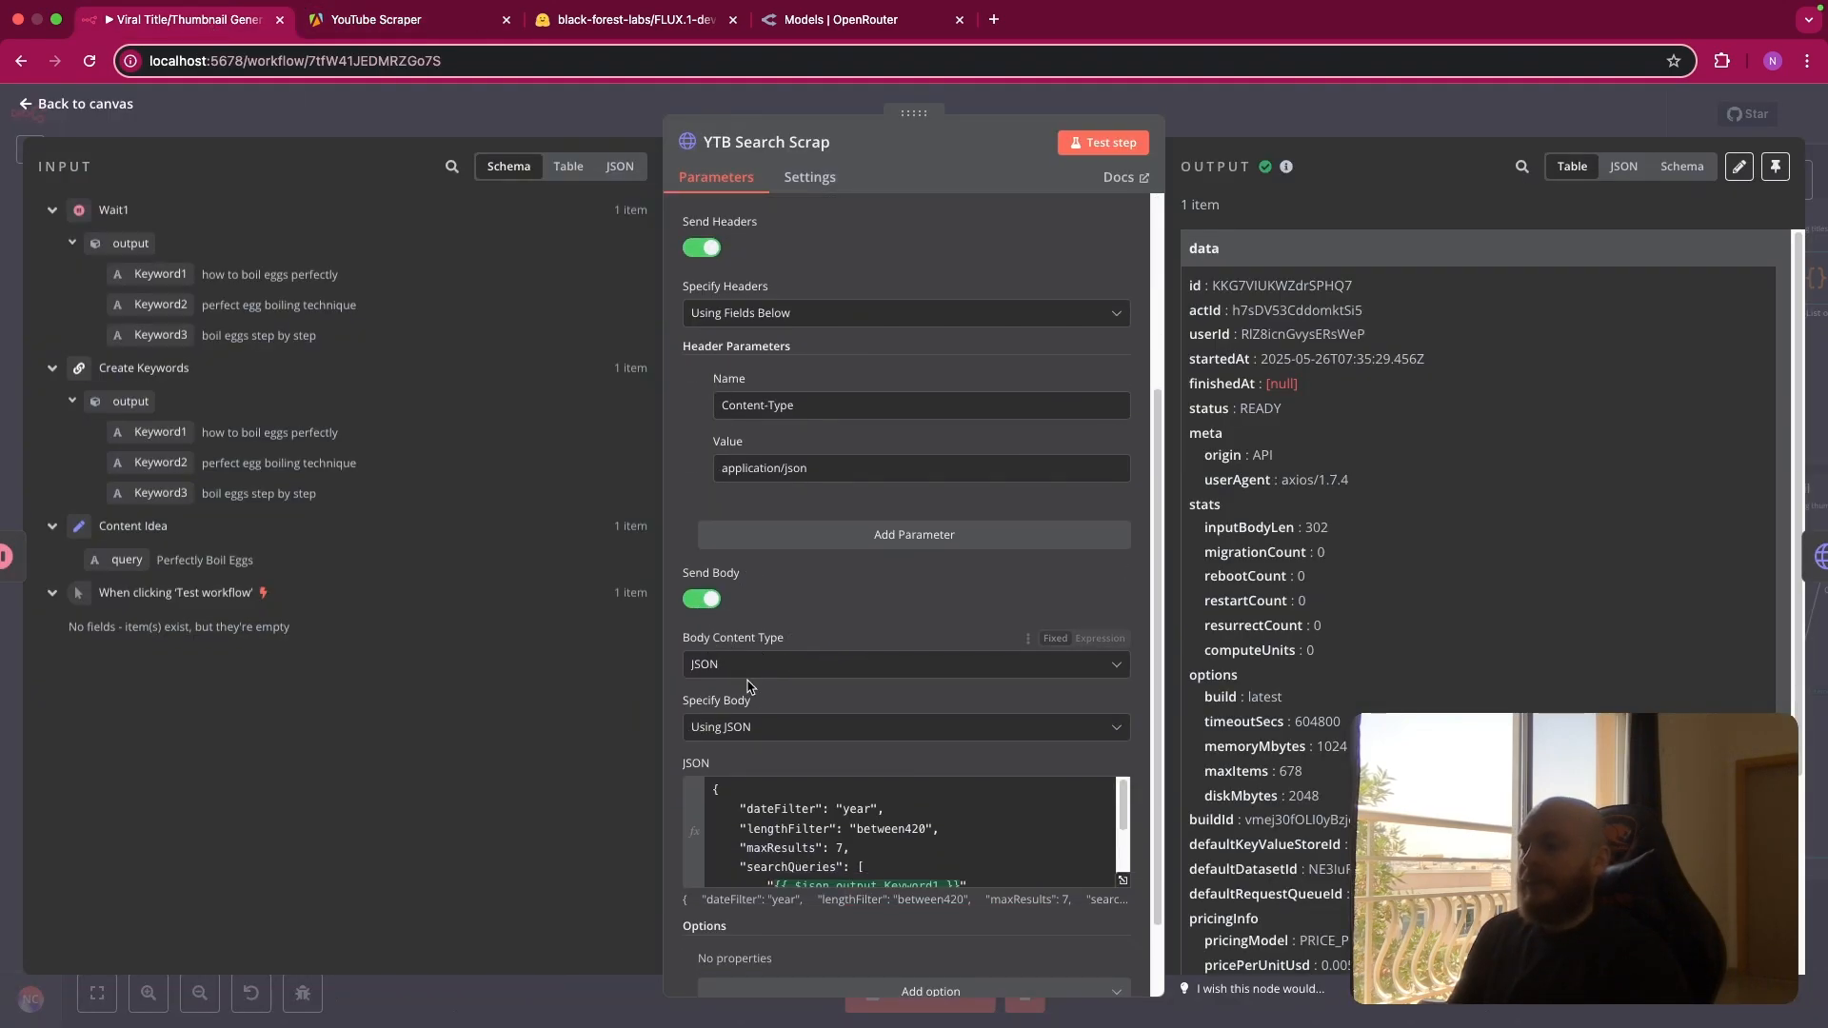
scroll(754, 685, "down", 2)
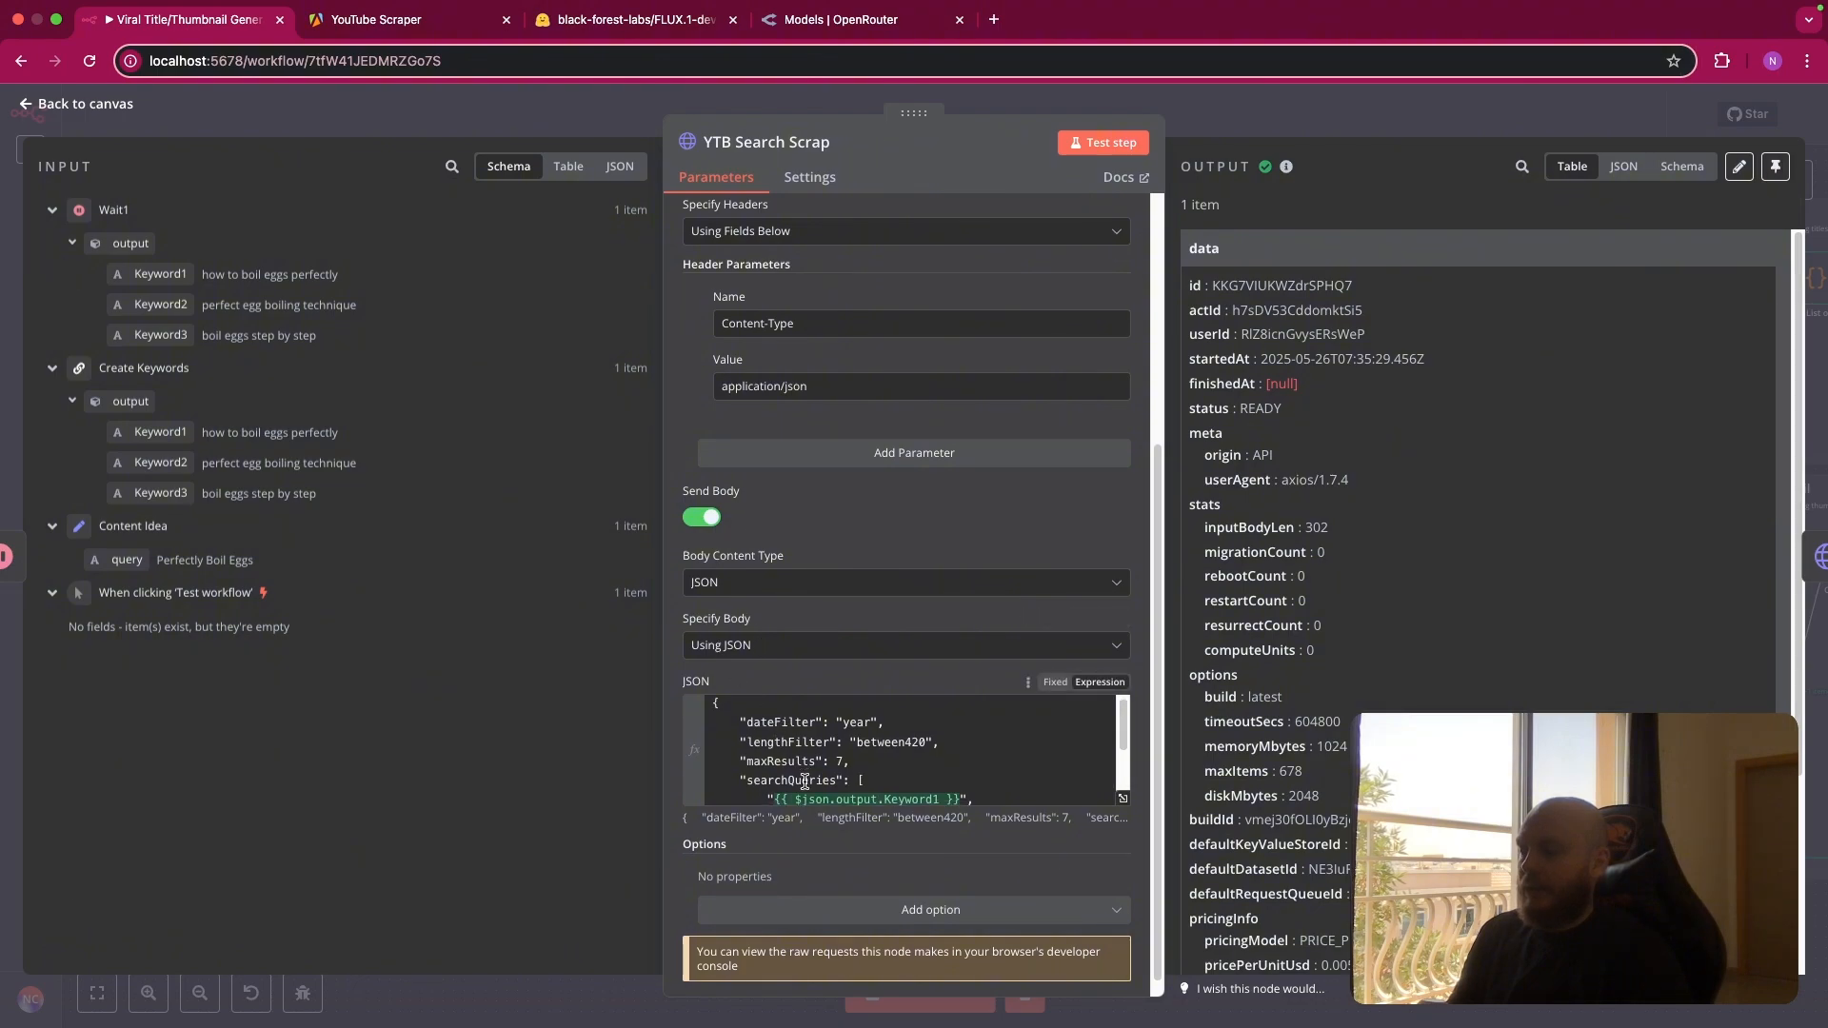
scroll(778, 729, "down", 3)
scroll(790, 752, "up", 3)
scroll(806, 781, "down", 3)
scroll(805, 781, "up", 2)
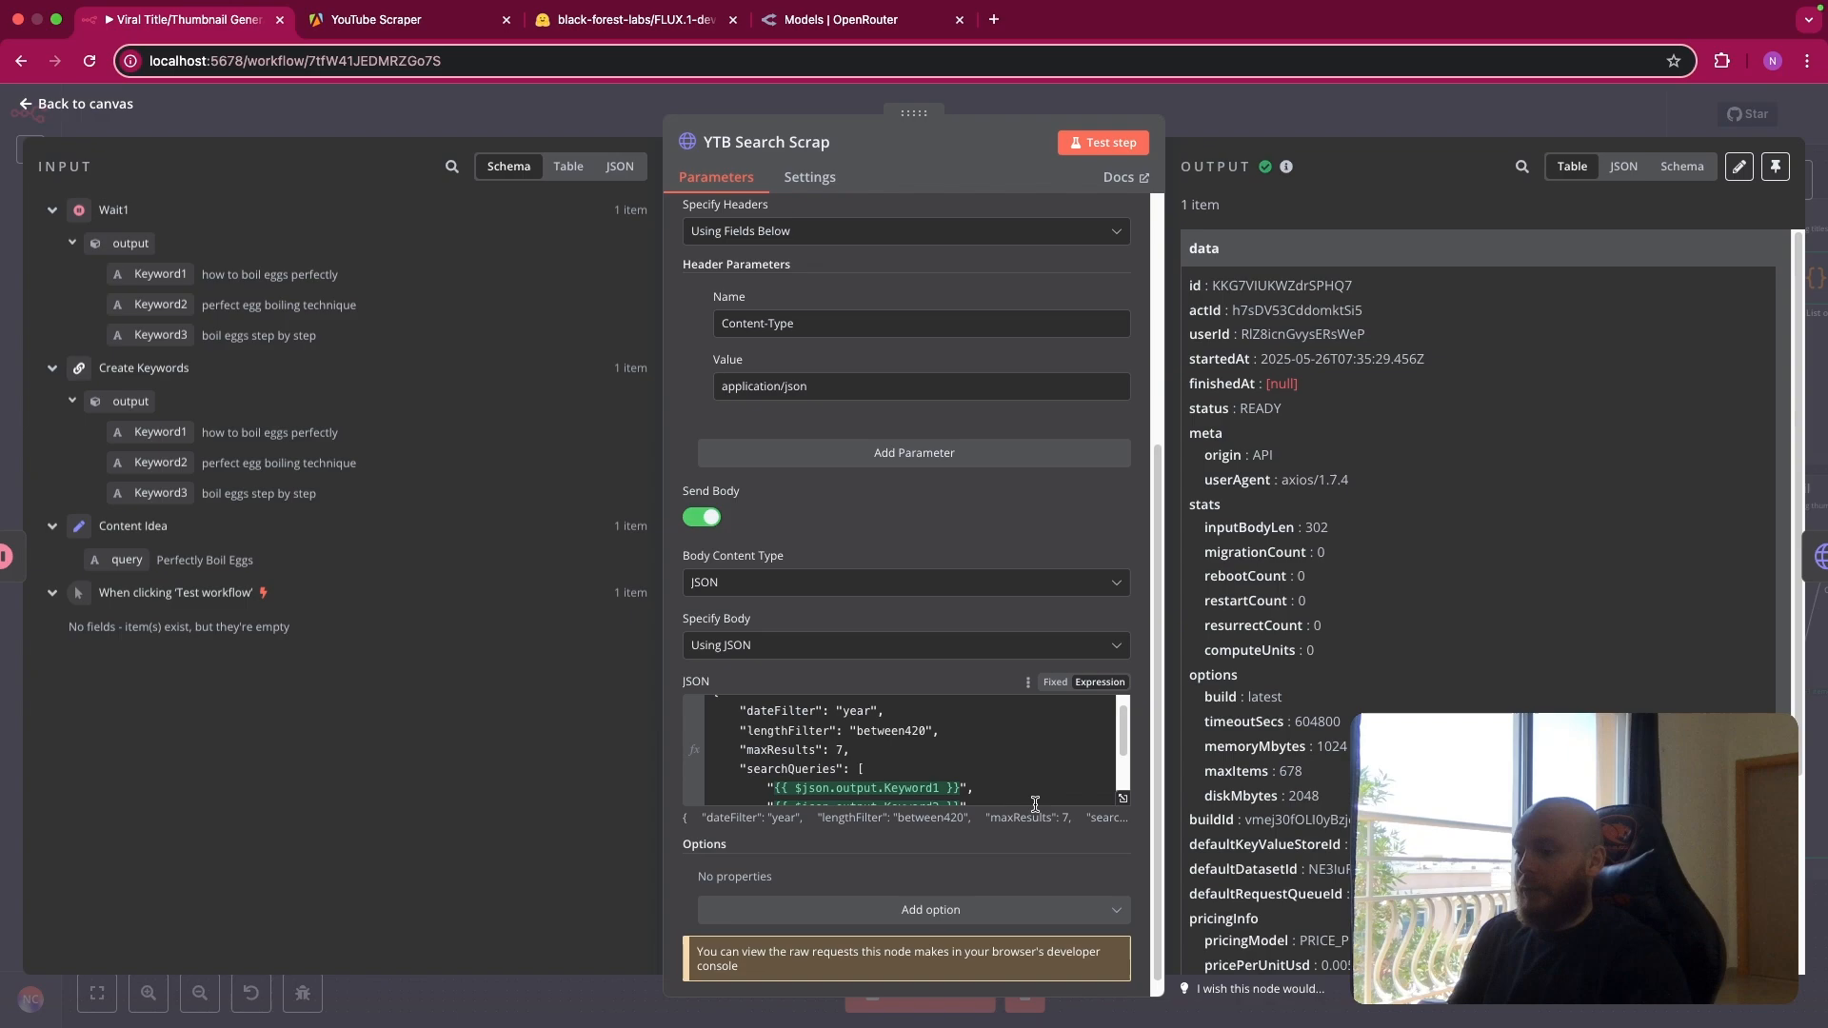
left_click(1123, 798)
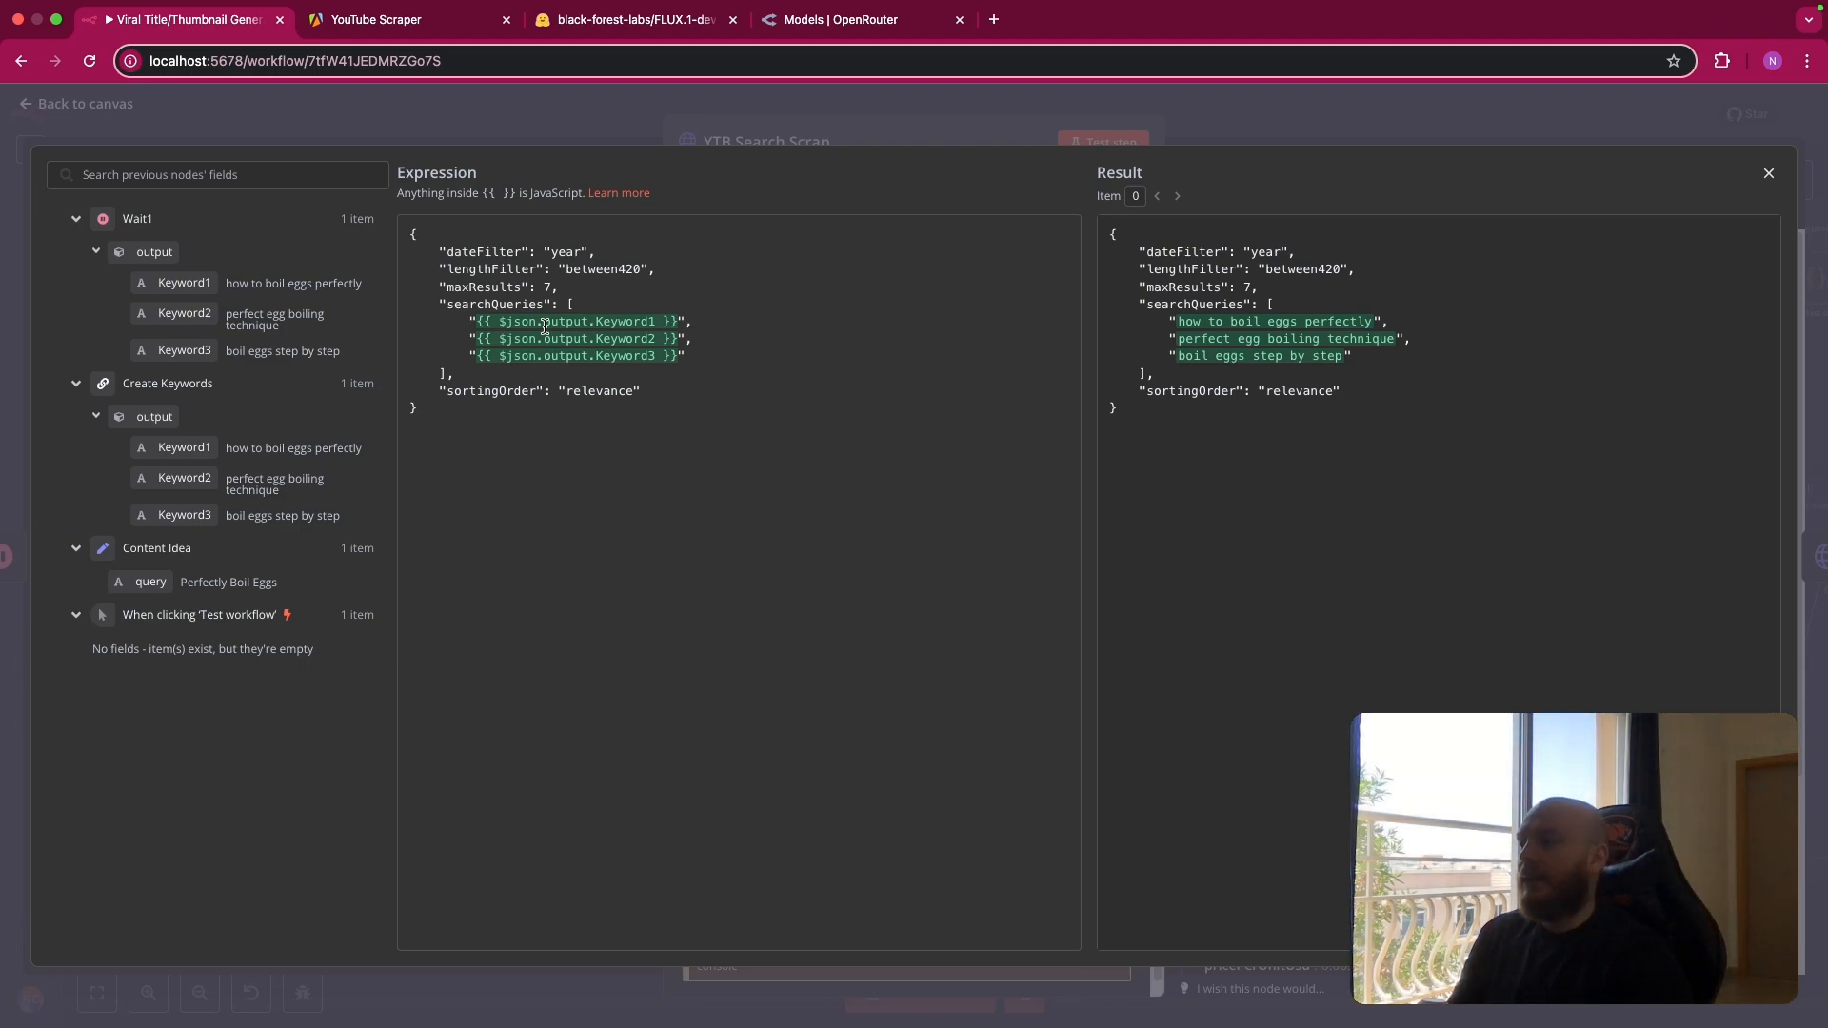
key("Escape")
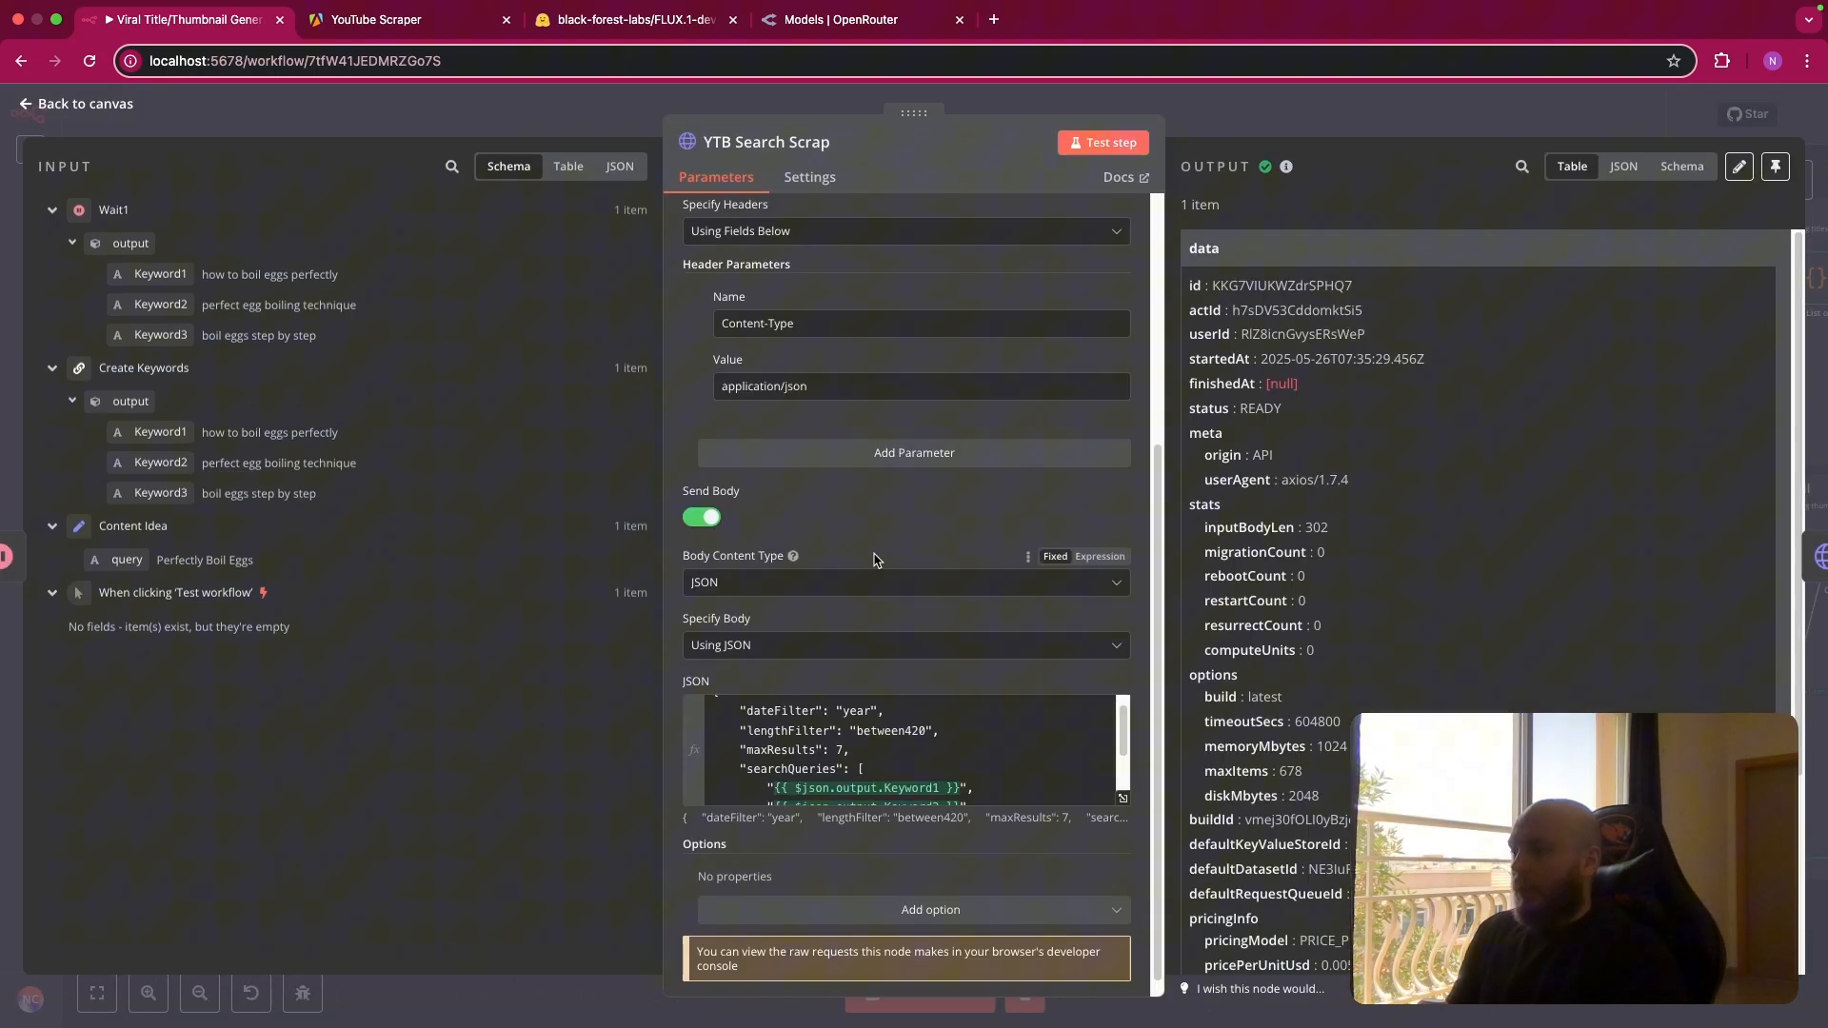
Switch to Apify, open the YouTube Scraper's API endpoint list and copy the Run Actor endpoint URL.
left_click(462, 28)
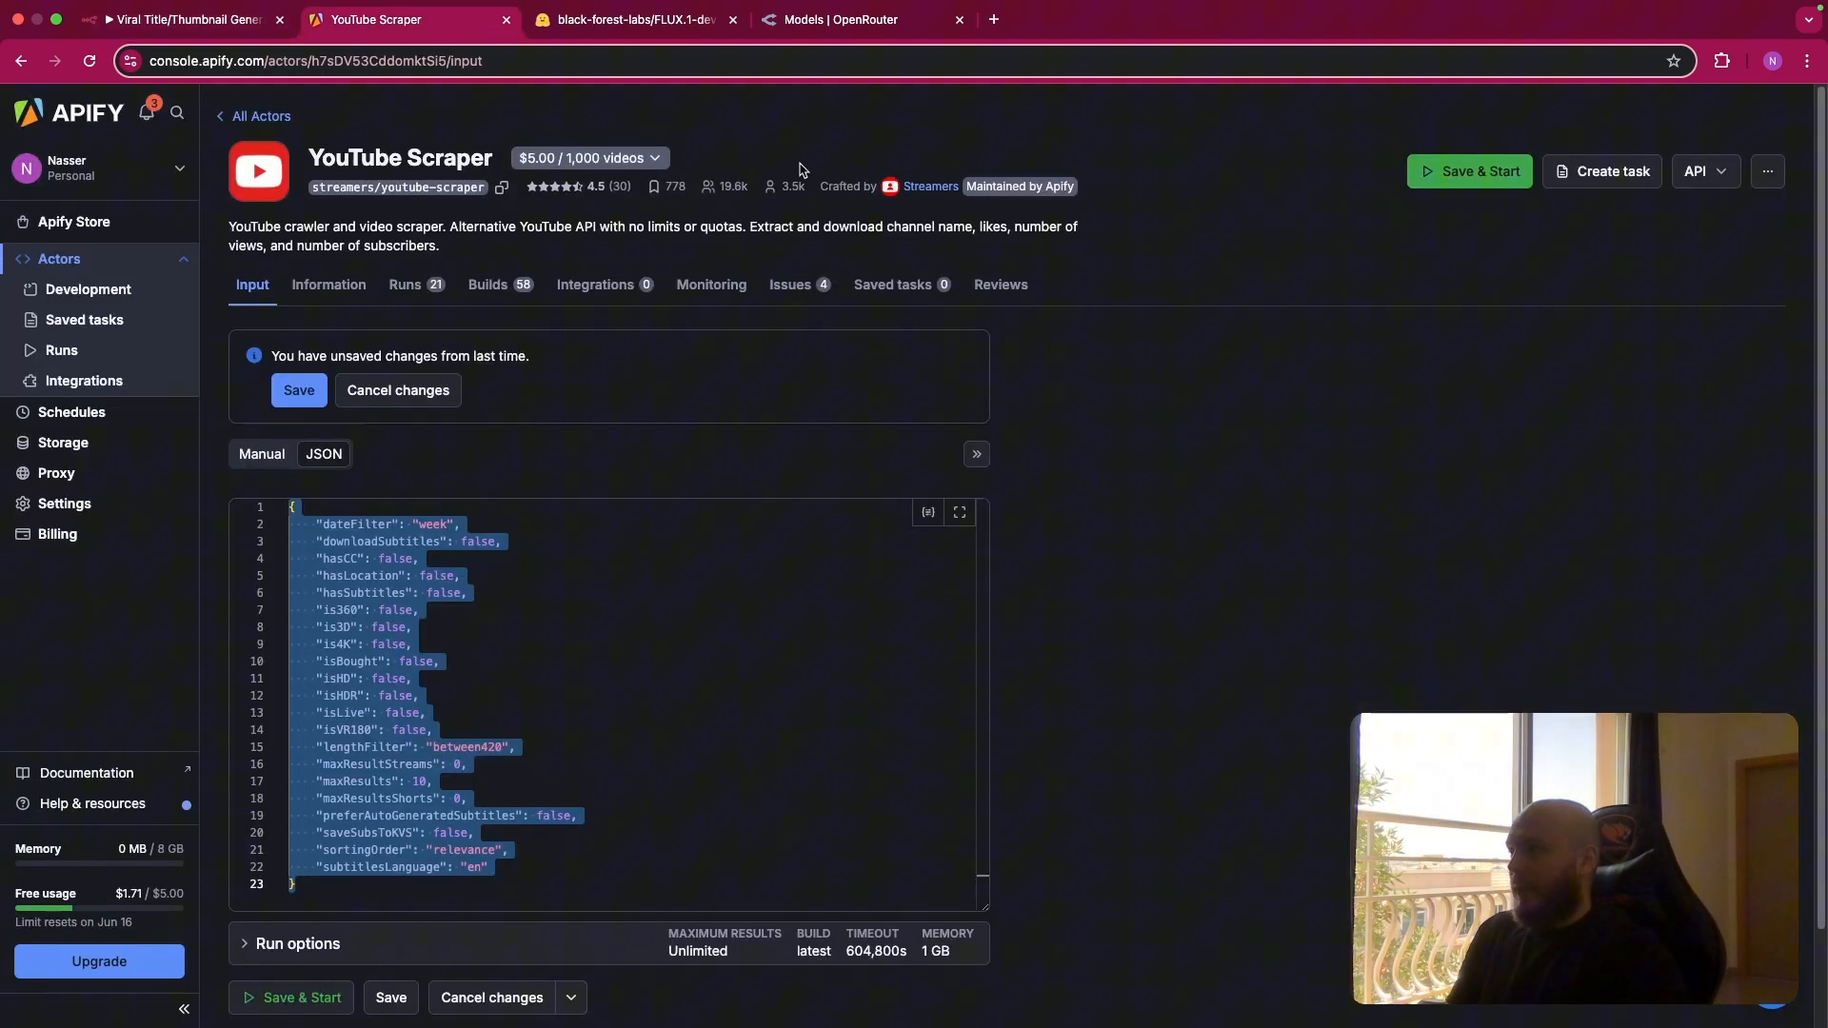
left_click(1726, 174)
left_click(1692, 254)
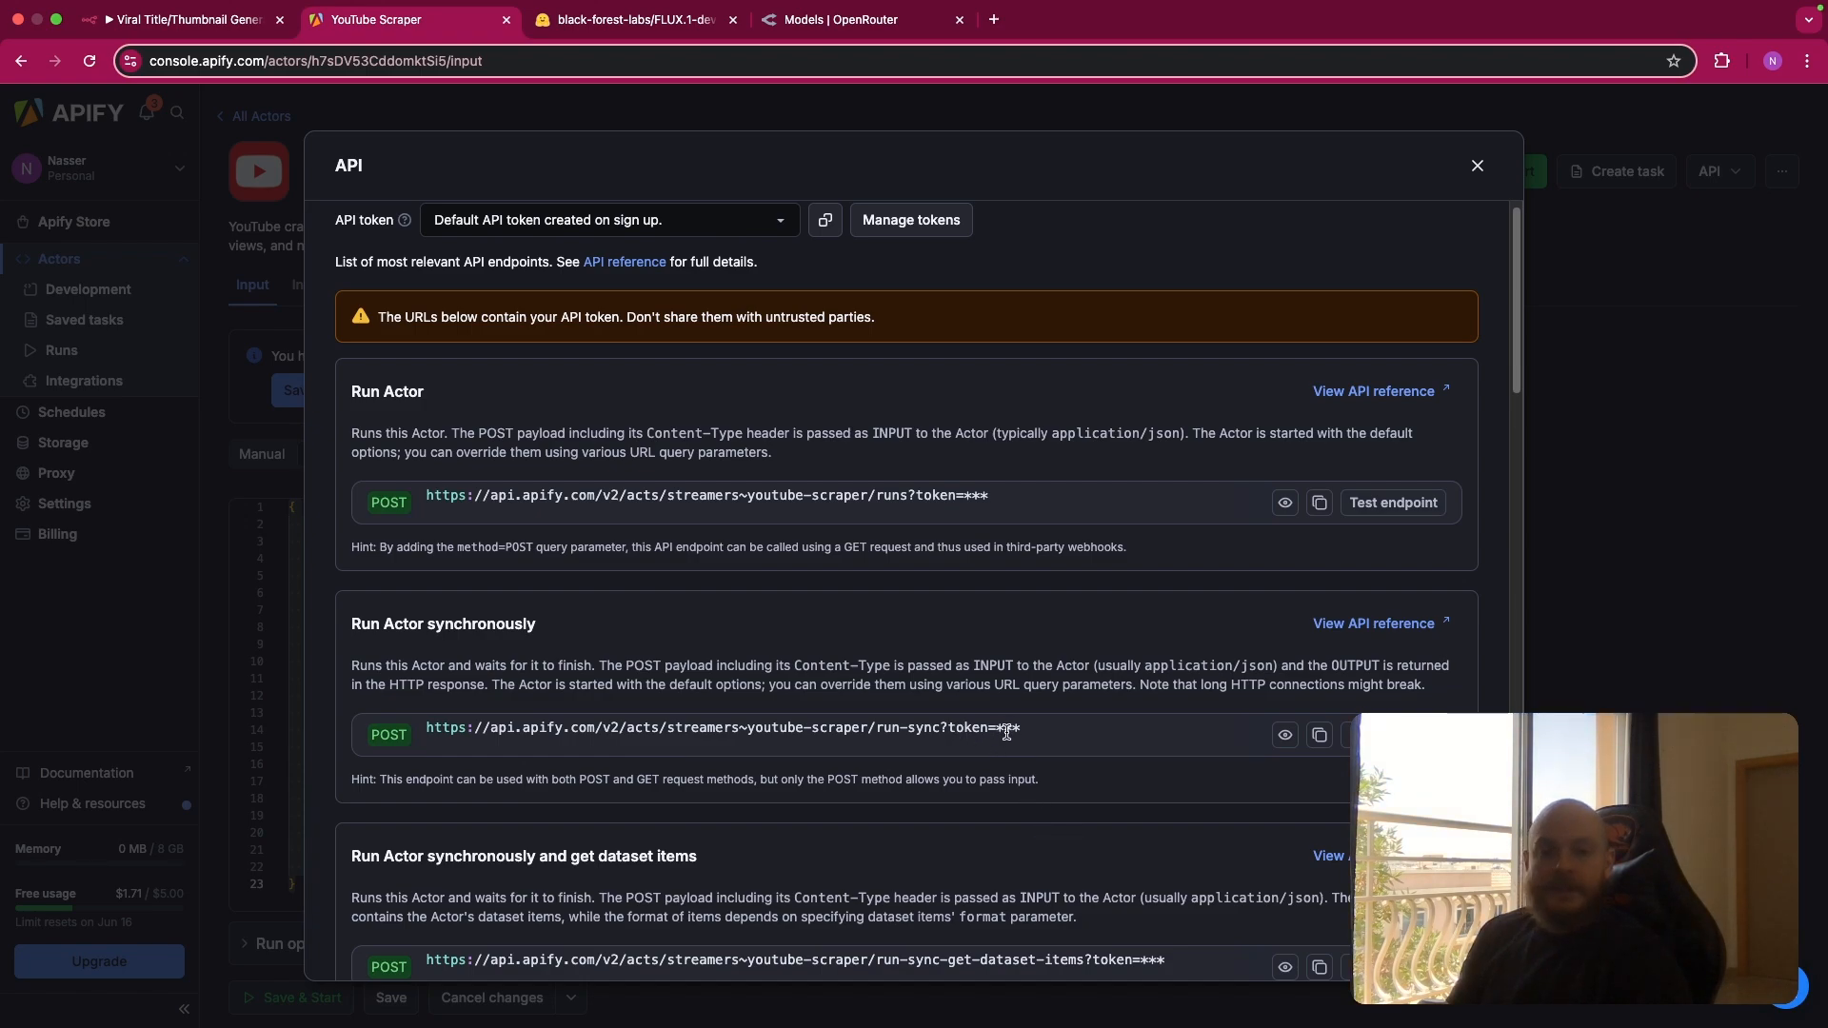
left_click(1319, 501)
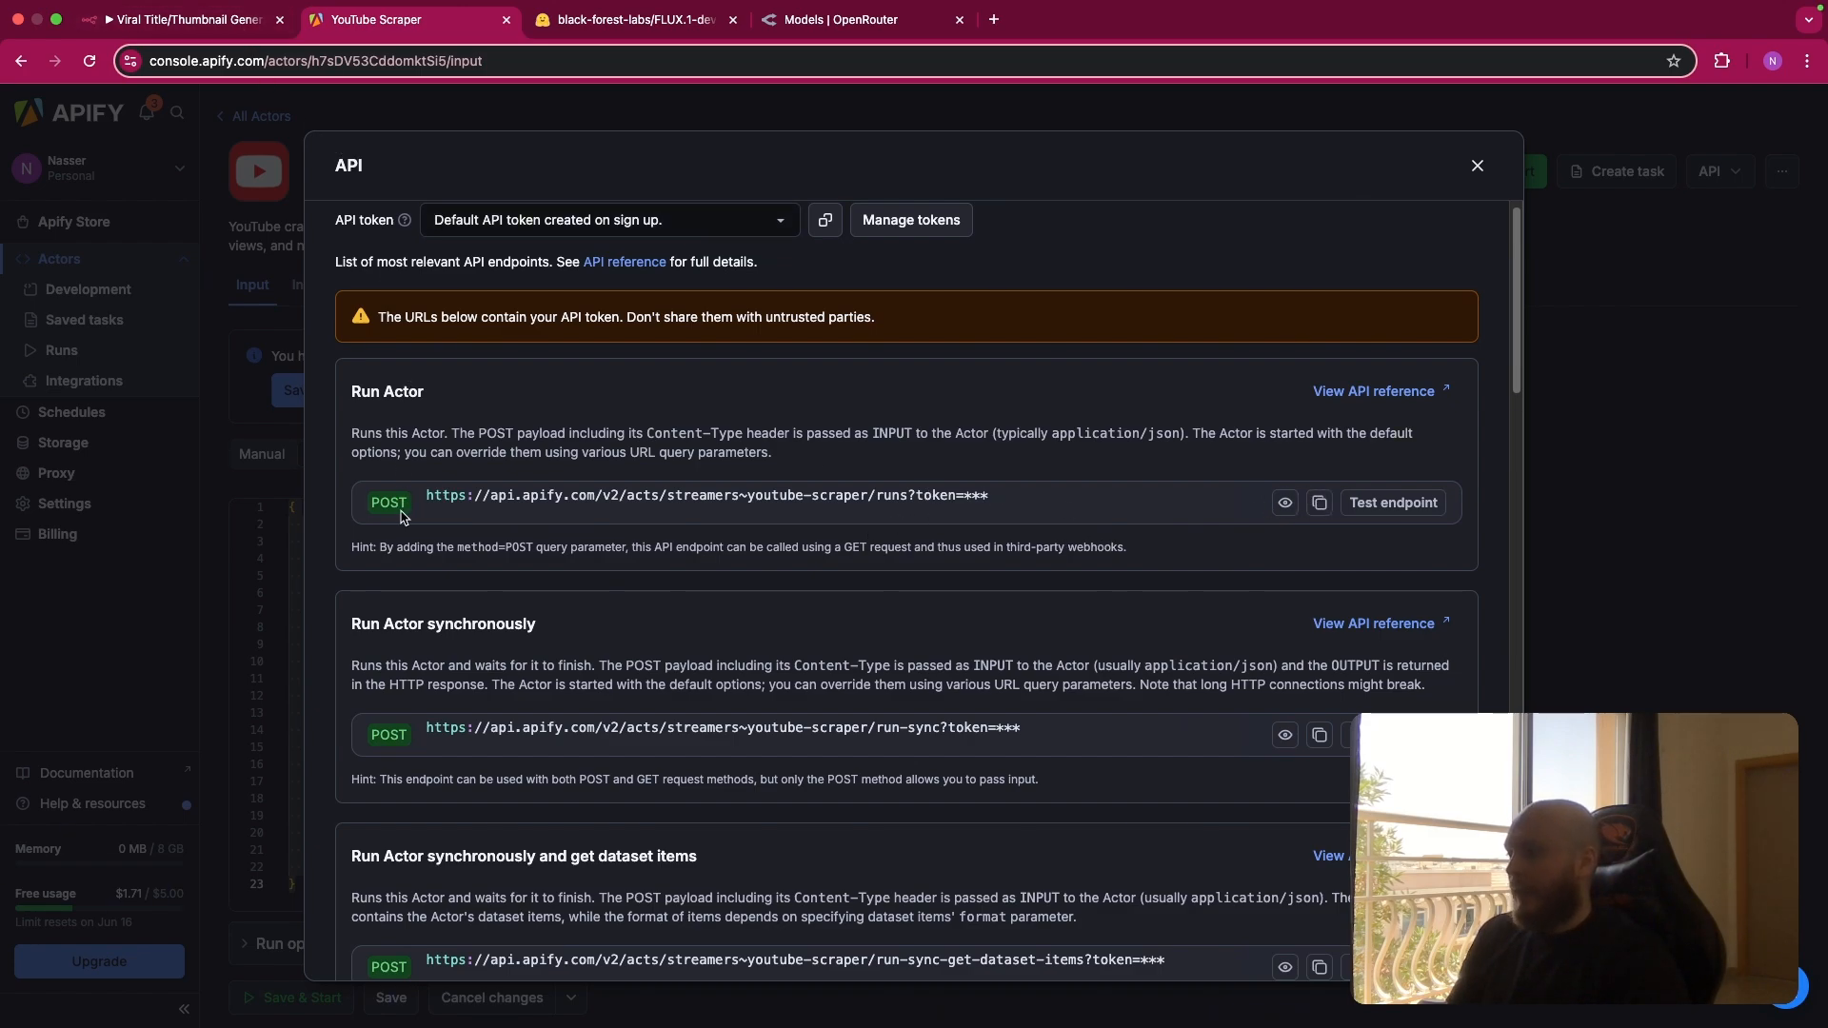
Back in n8n, review the YTB Search Scrap node's POST method, URL, header and JSON body settings, then close the node.
left_click(190, 19)
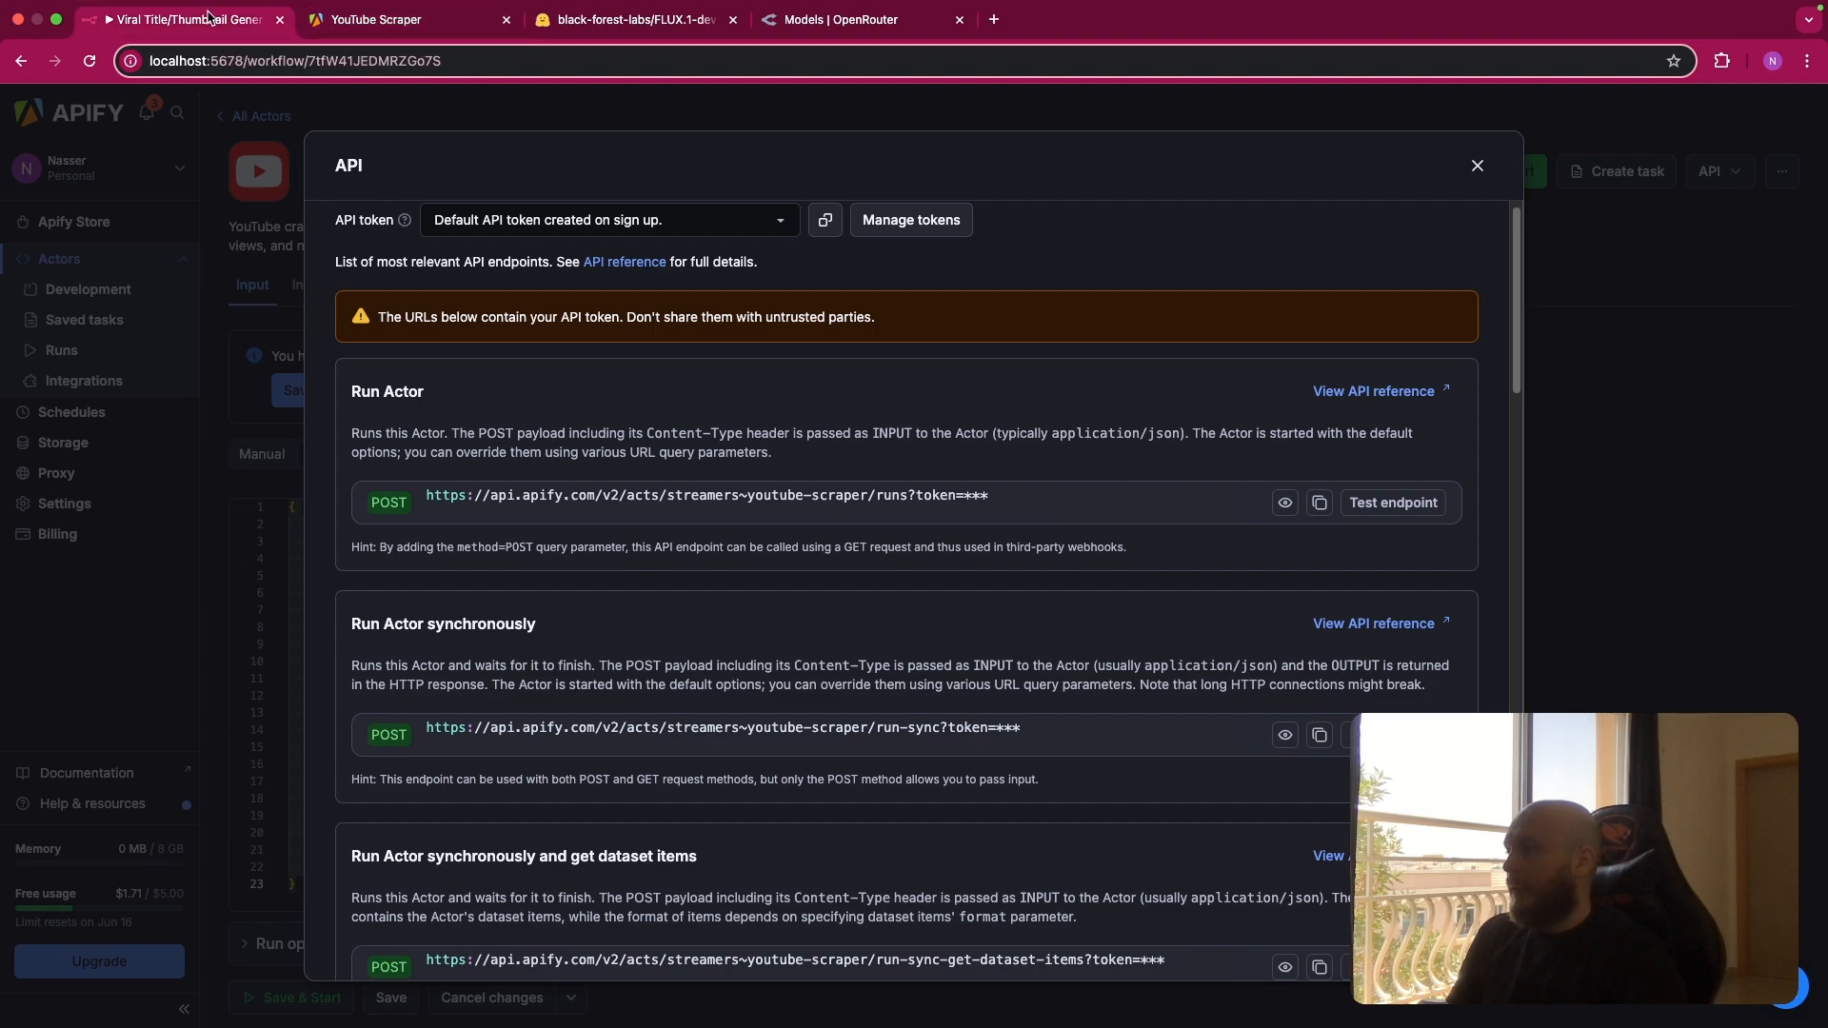
scroll(800, 515, "up", 4)
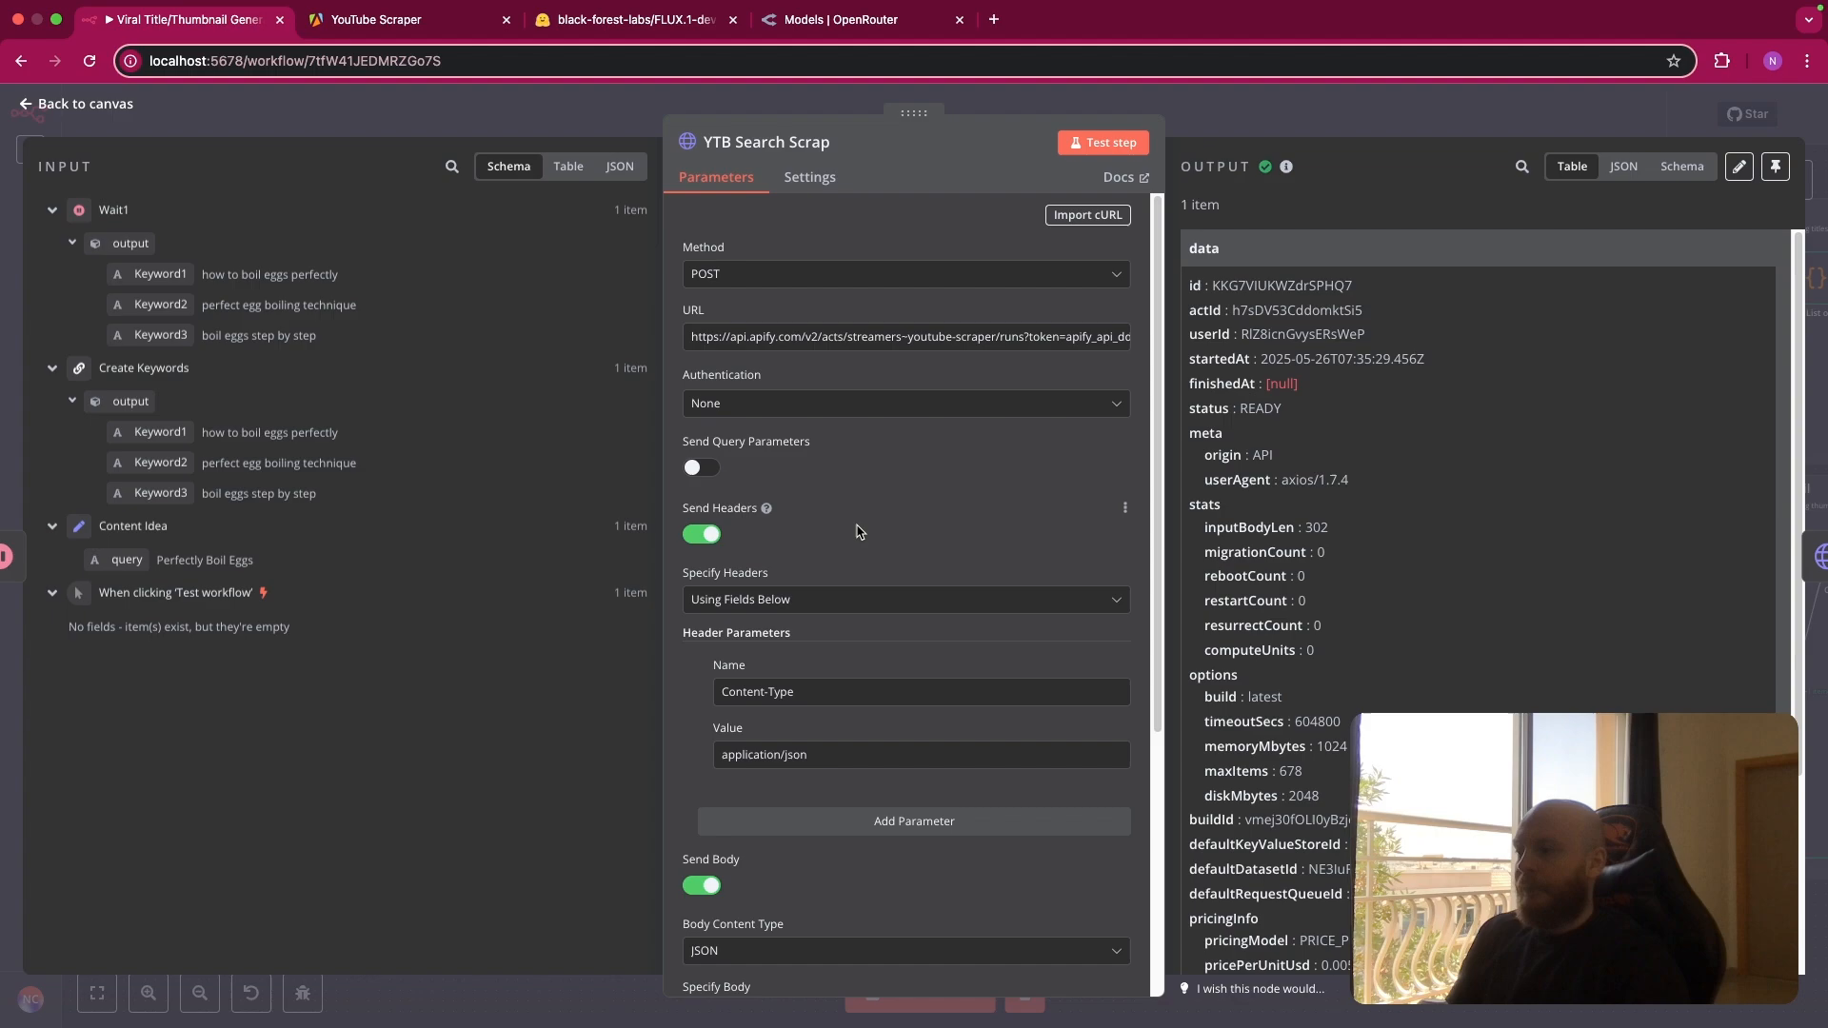
scroll(777, 476, "down", 1)
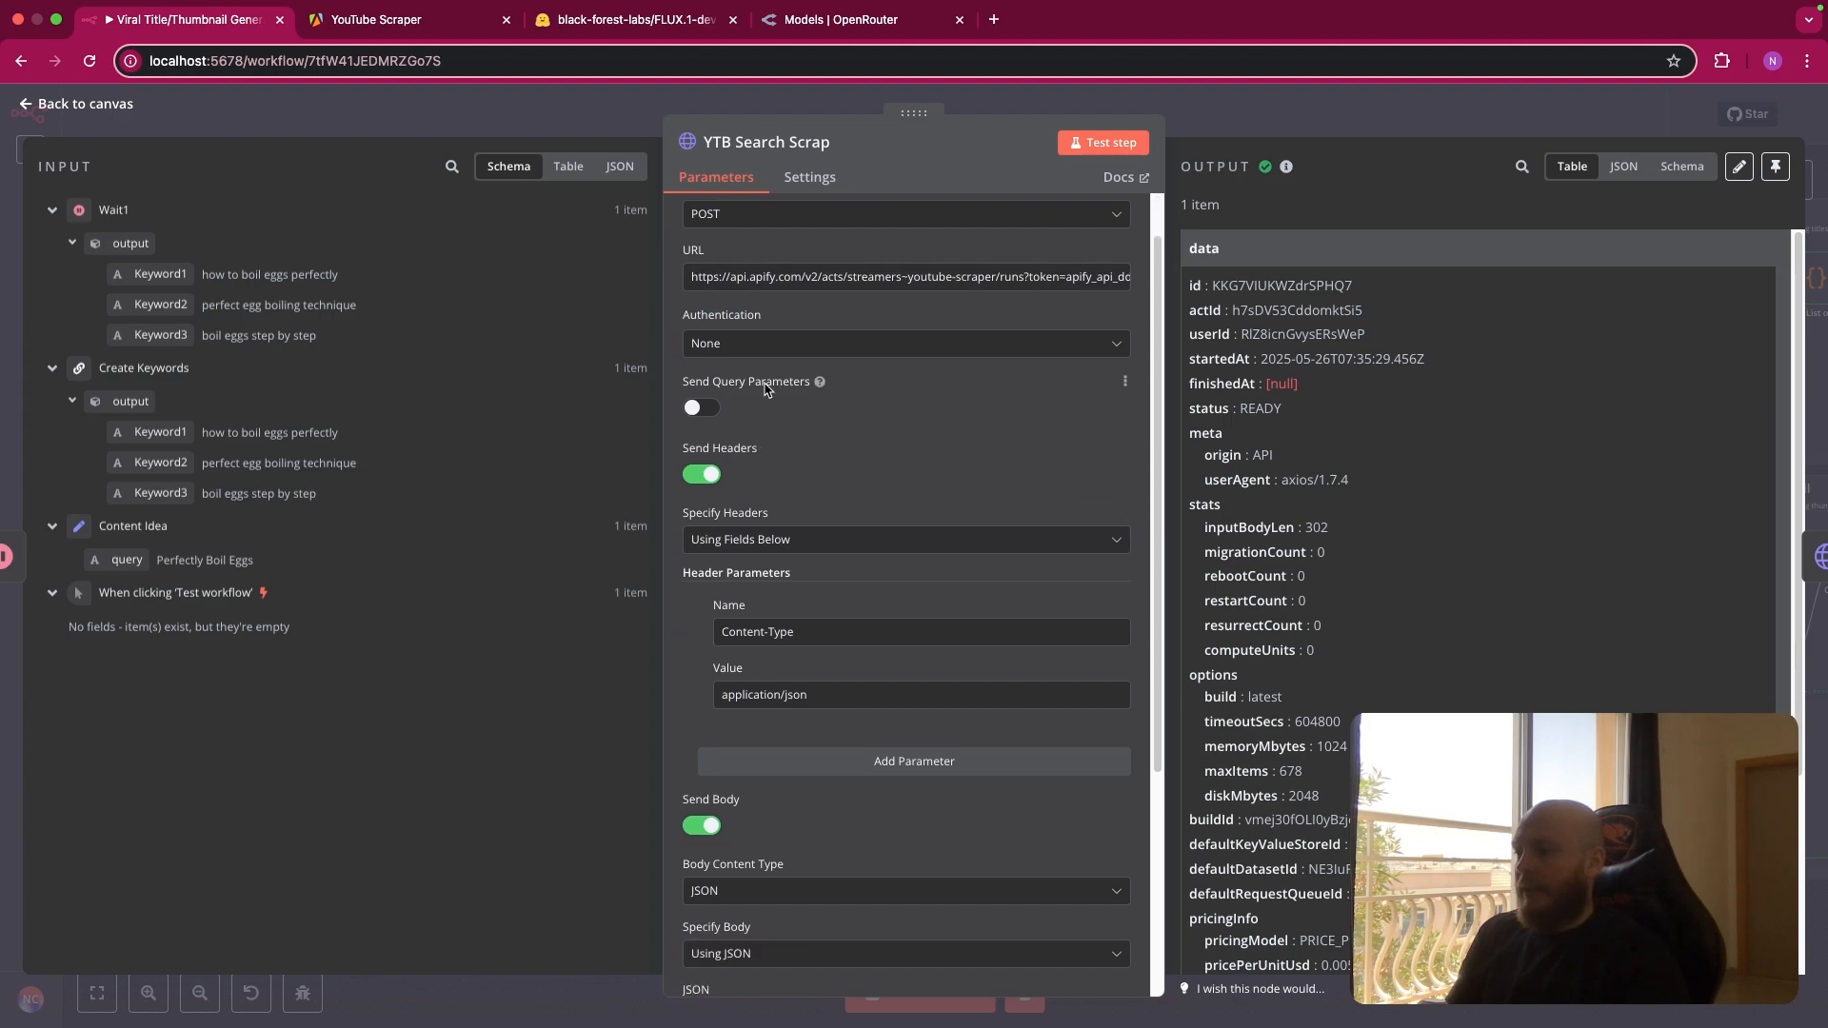
scroll(810, 510, "down", 1)
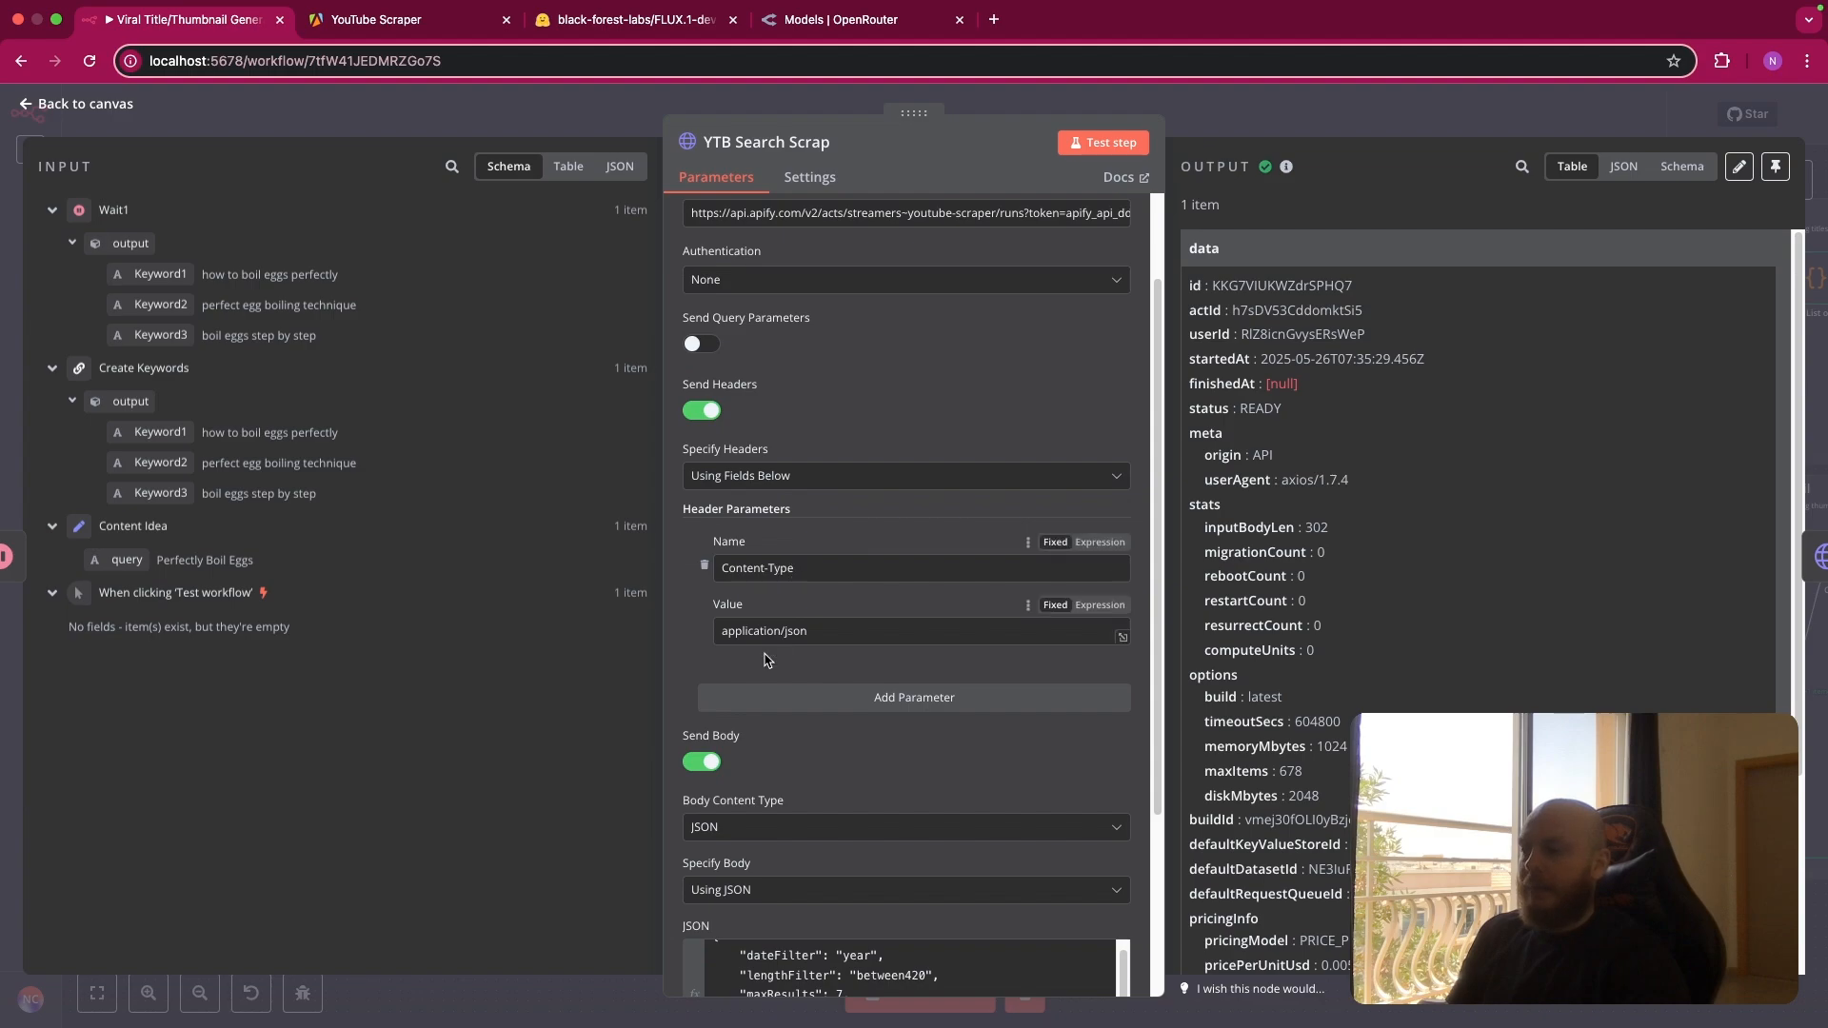
scroll(870, 474, "down", 4)
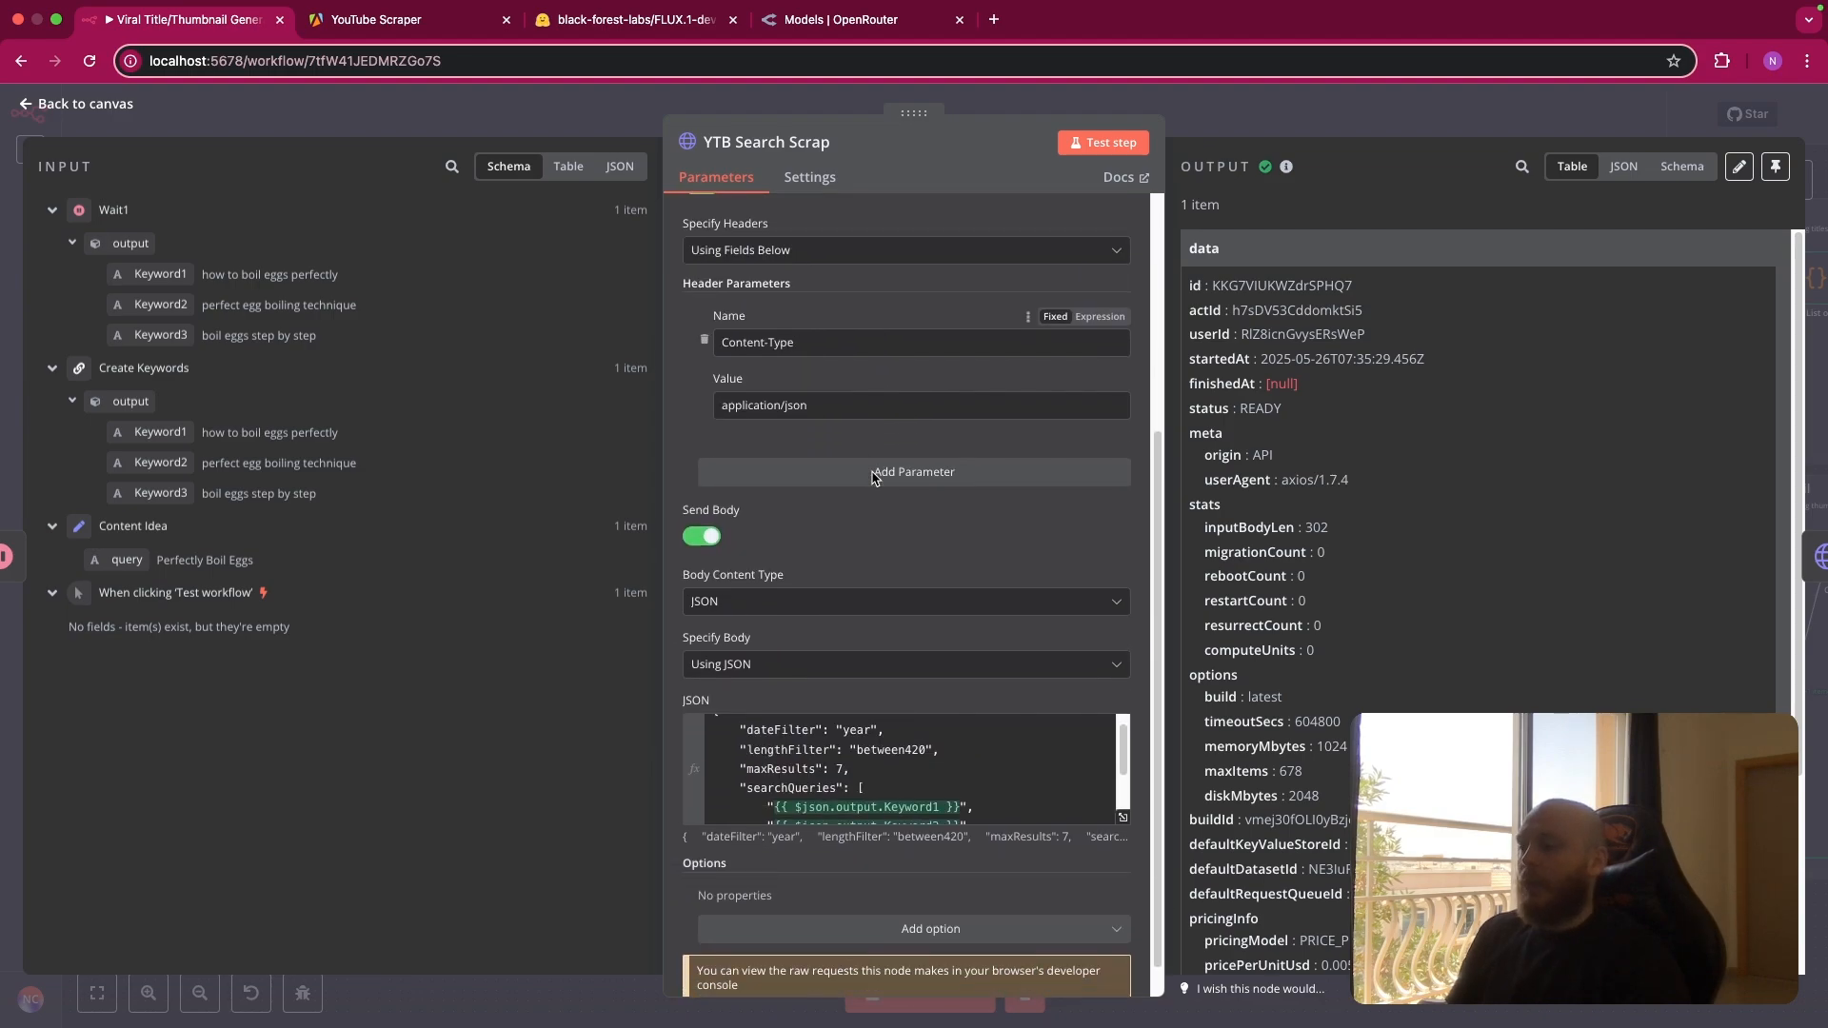
scroll(877, 478, "down", 1)
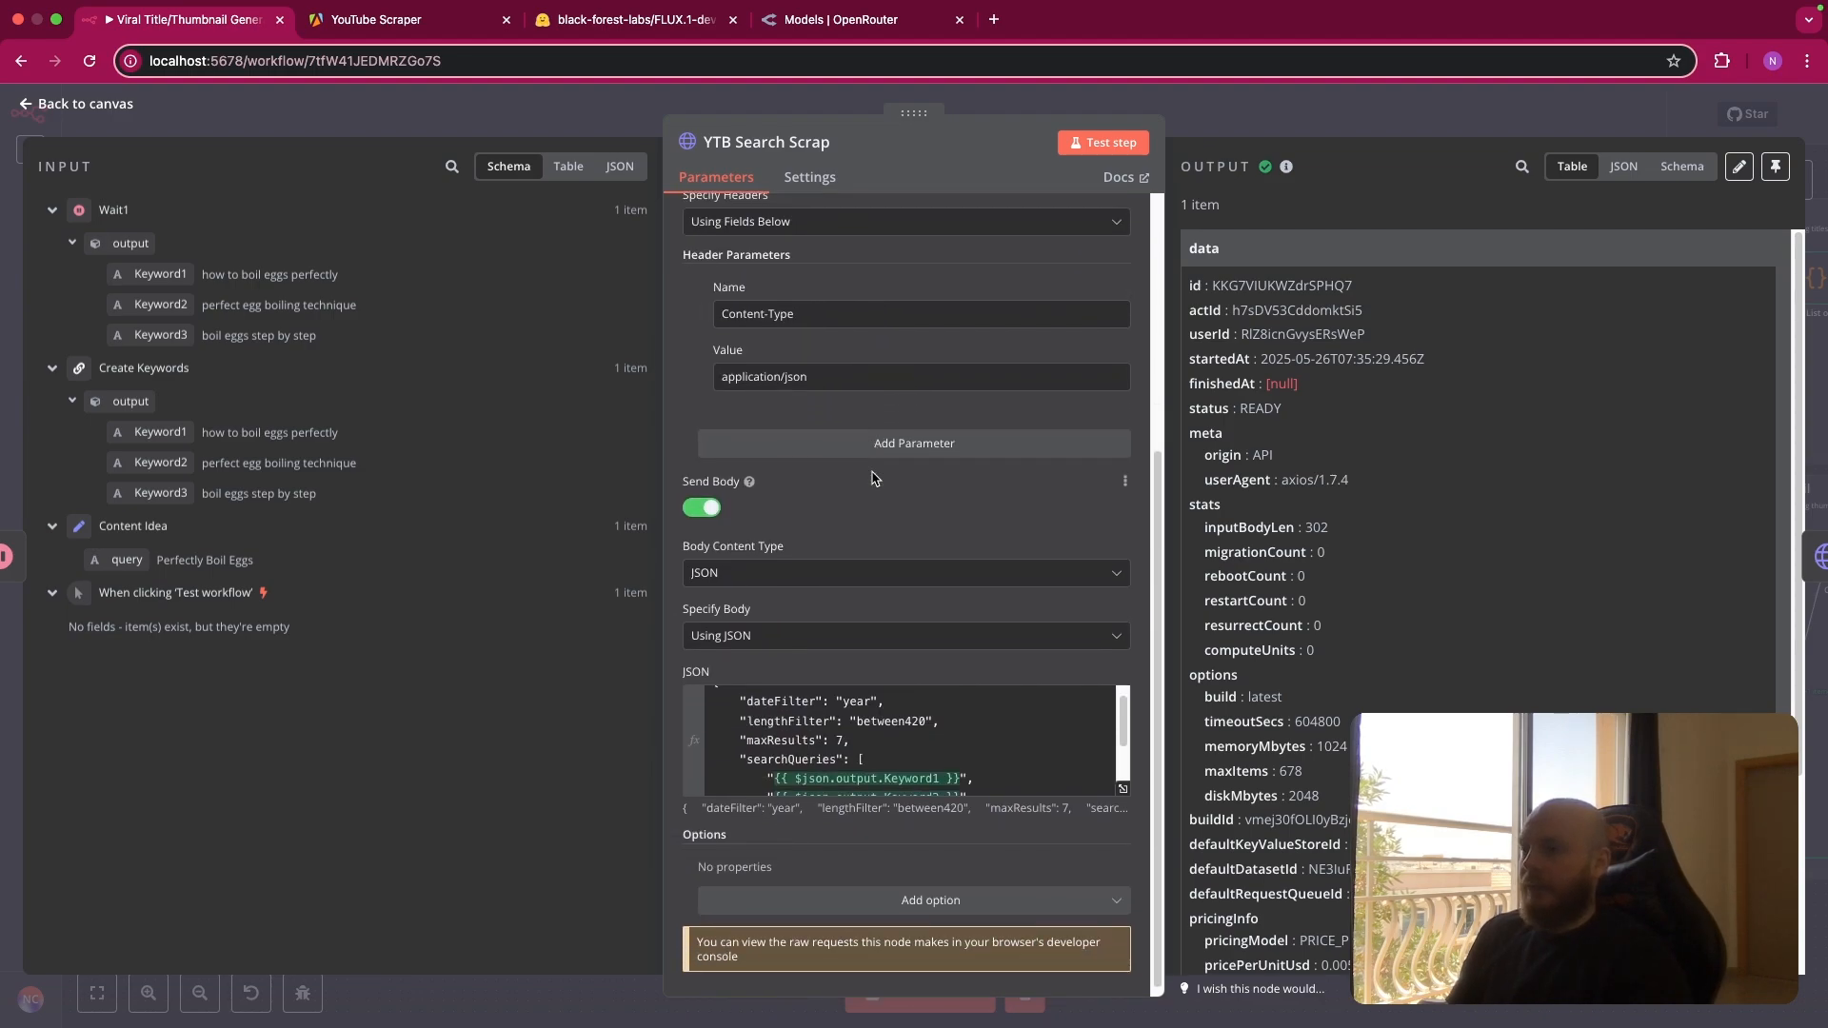
left_click(552, 128)
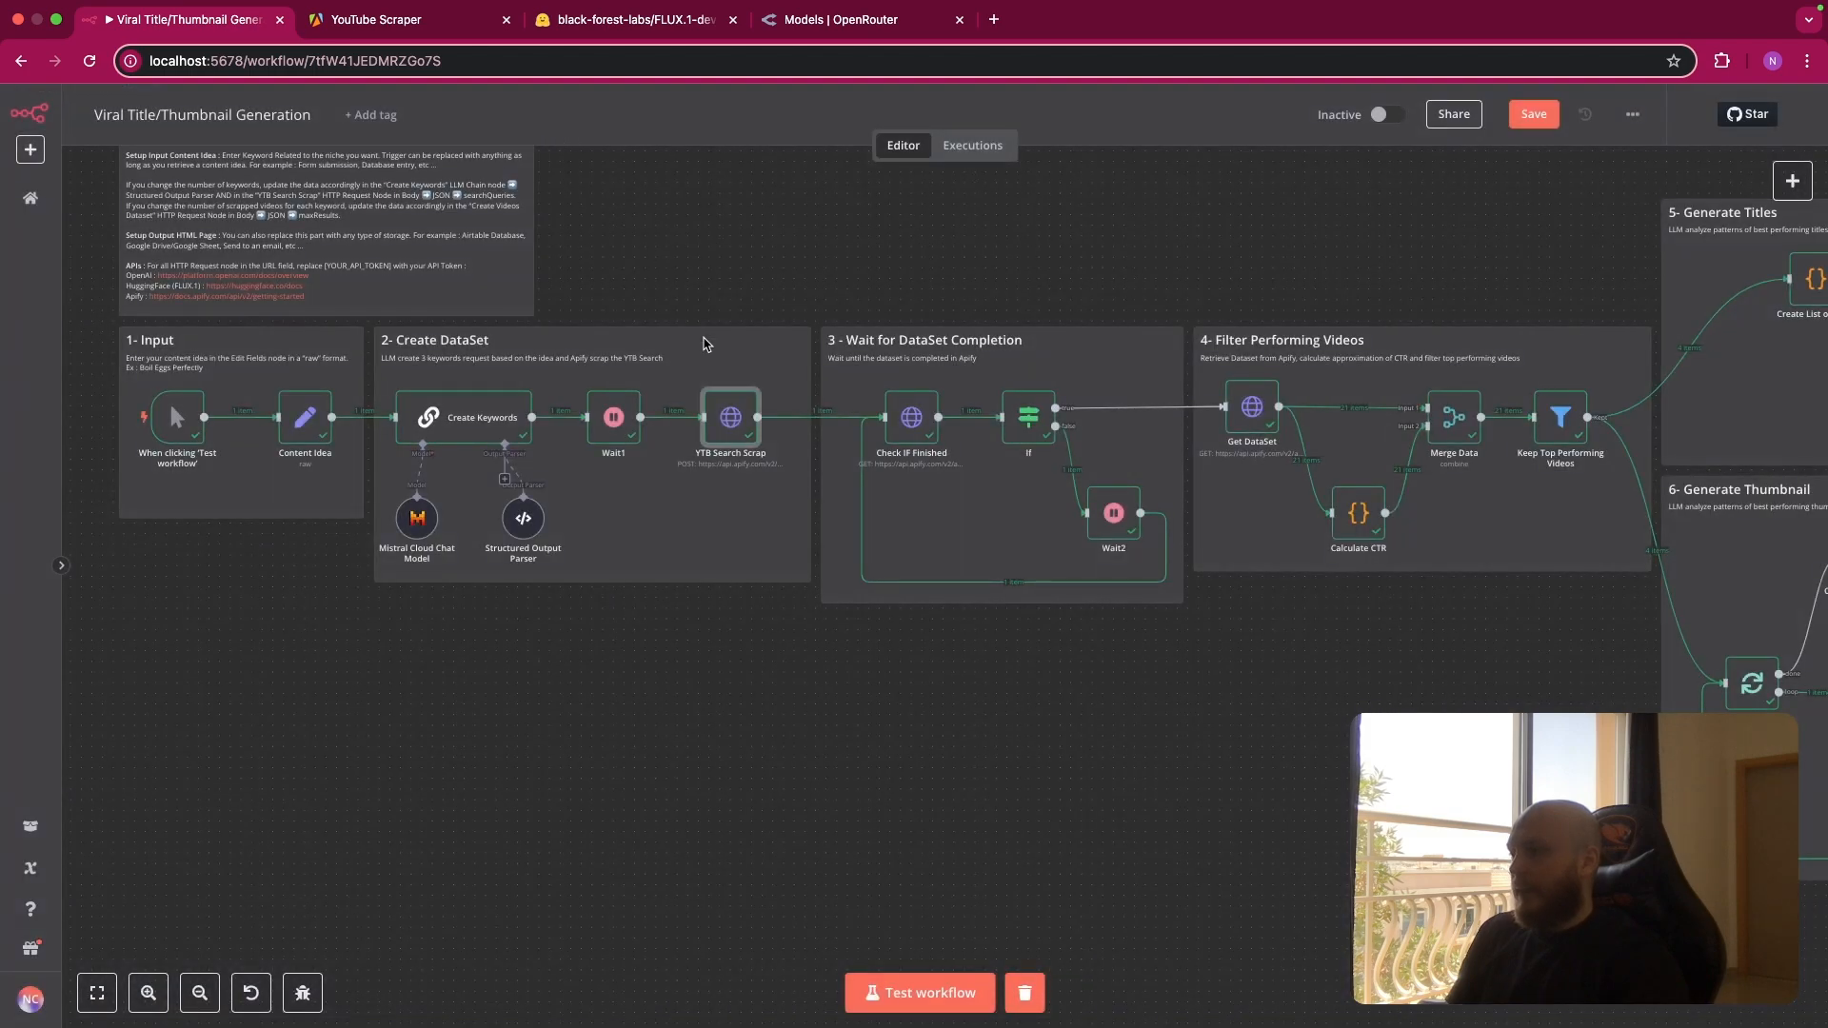
Switch to Apify and copy the Get last run endpoint URL from the YouTube Scraper's API list.
scroll(768, 306, "right", 3)
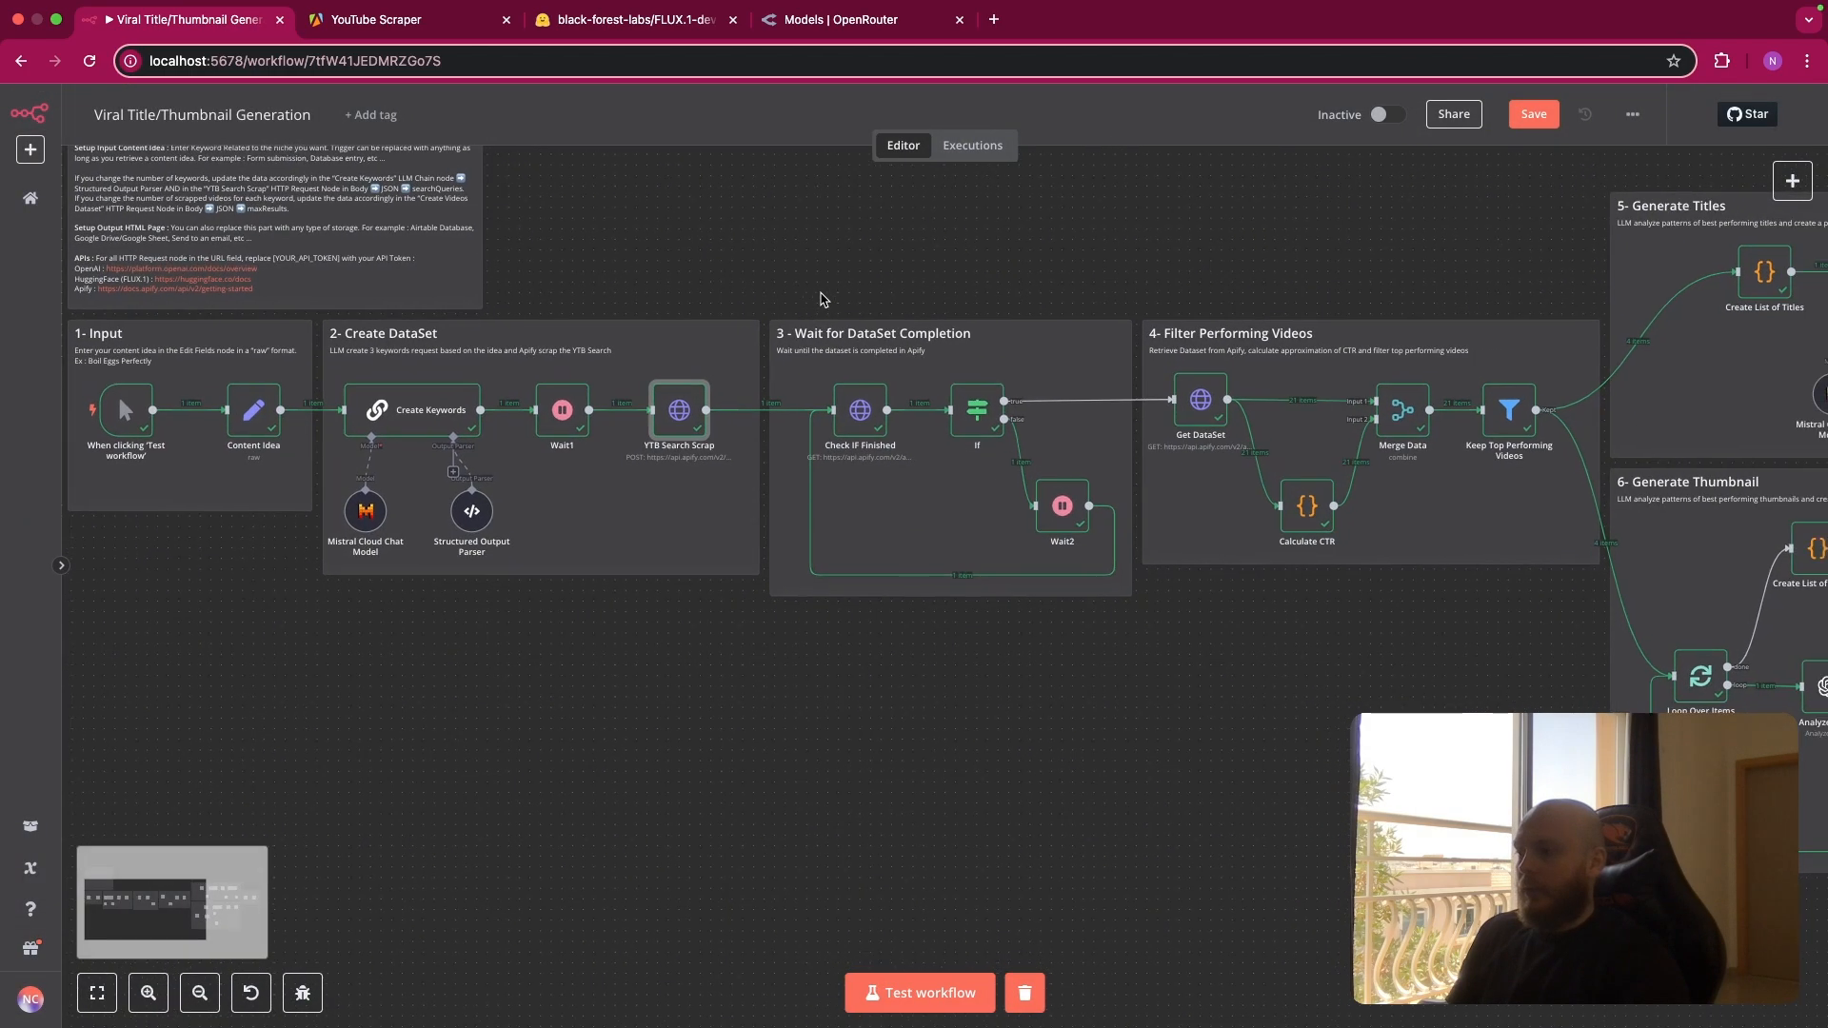
scroll(823, 300, "right", 3)
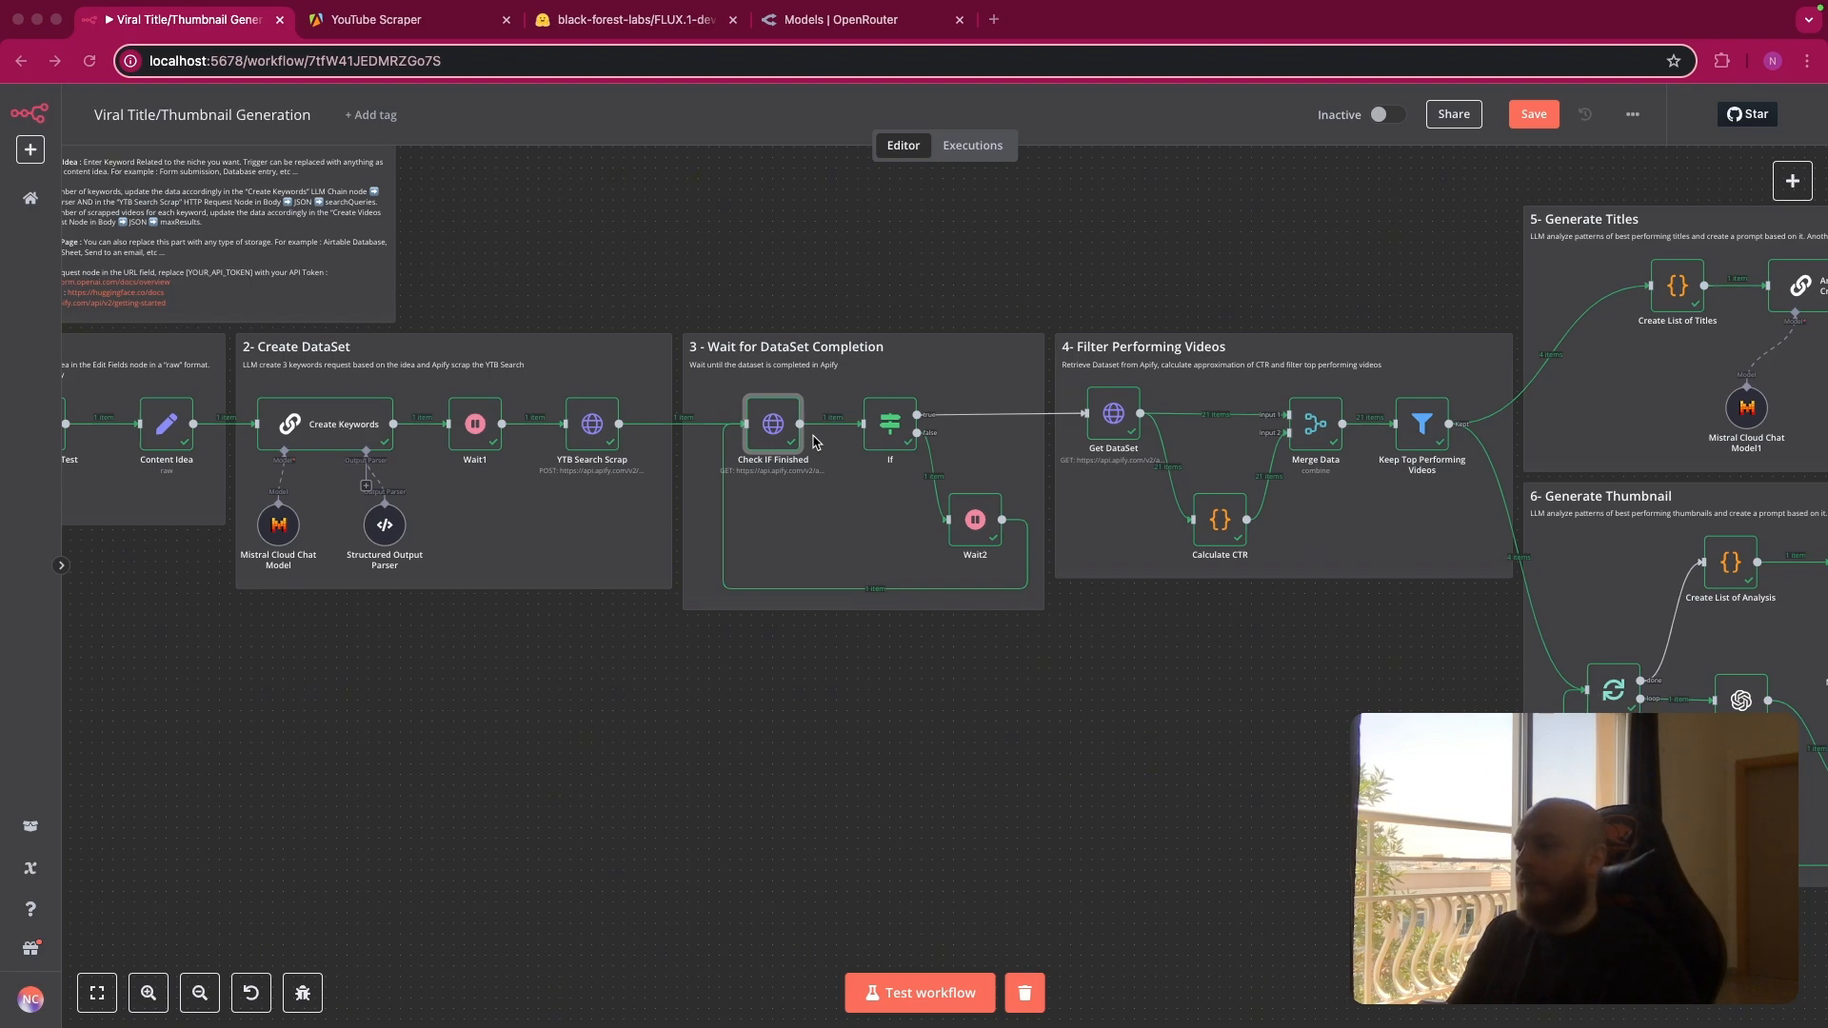
left_click(429, 33)
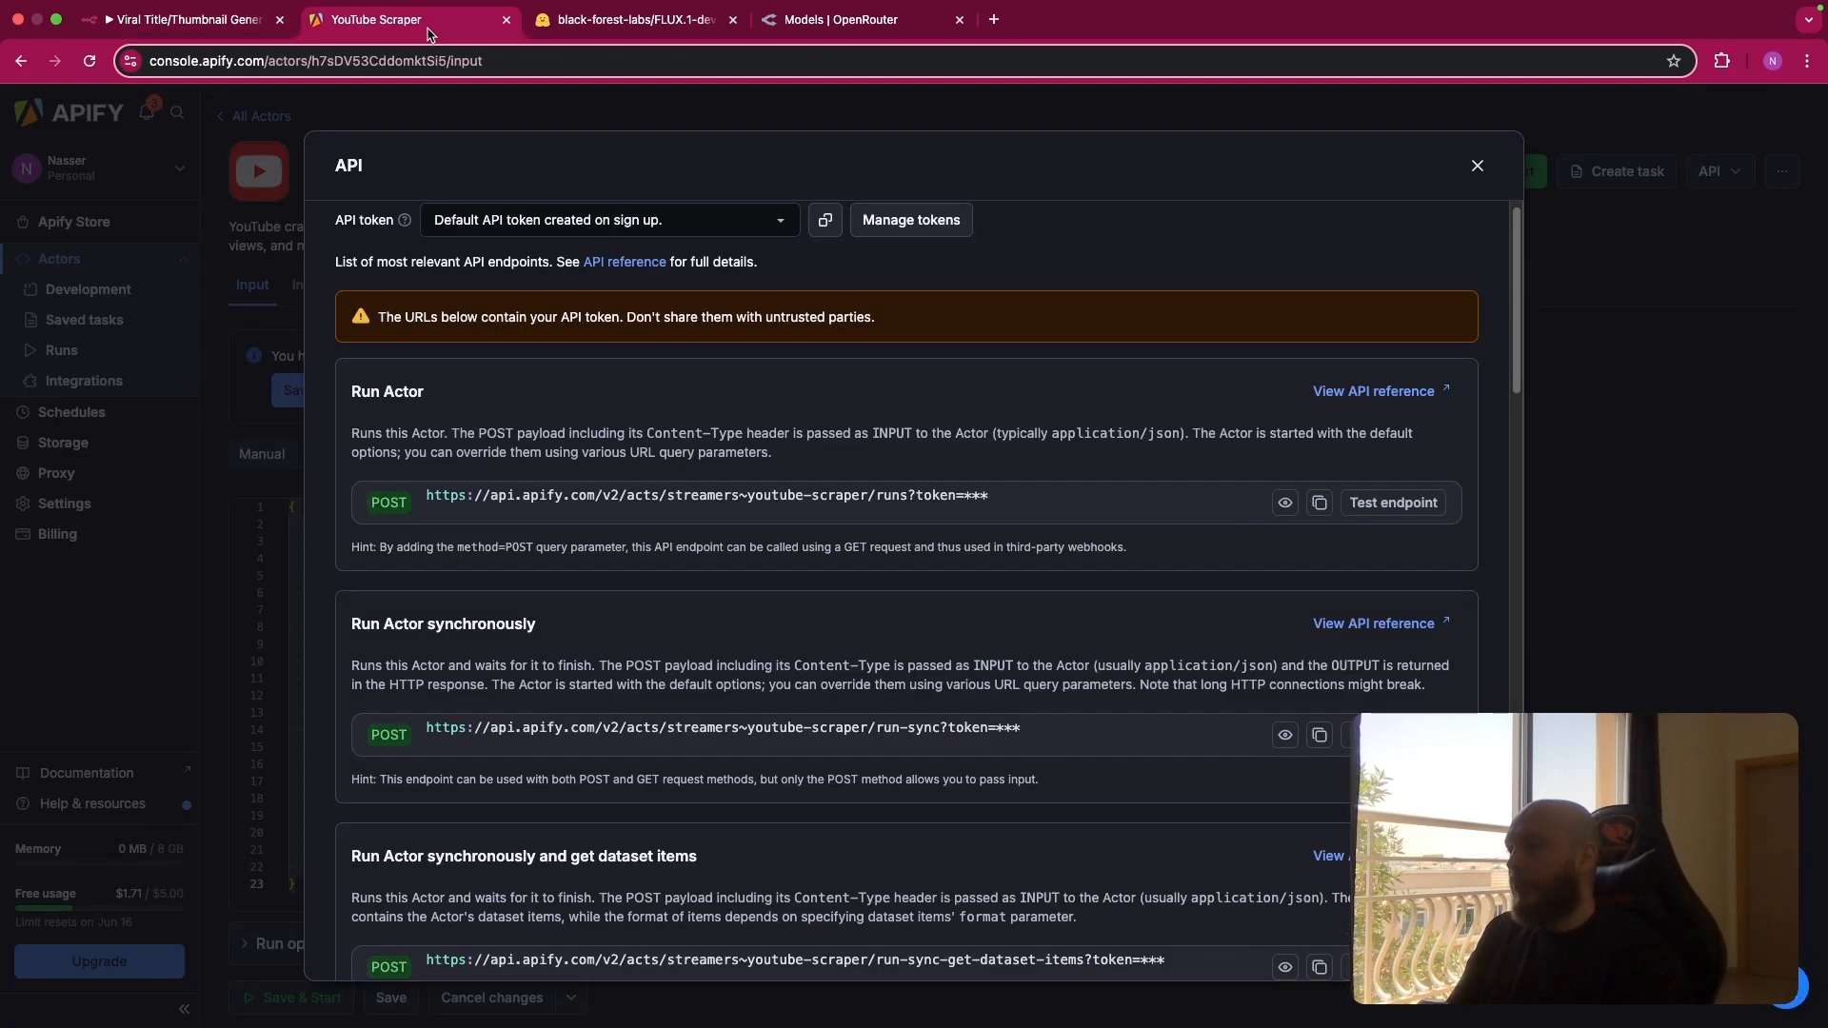
scroll(609, 602, "down", 10)
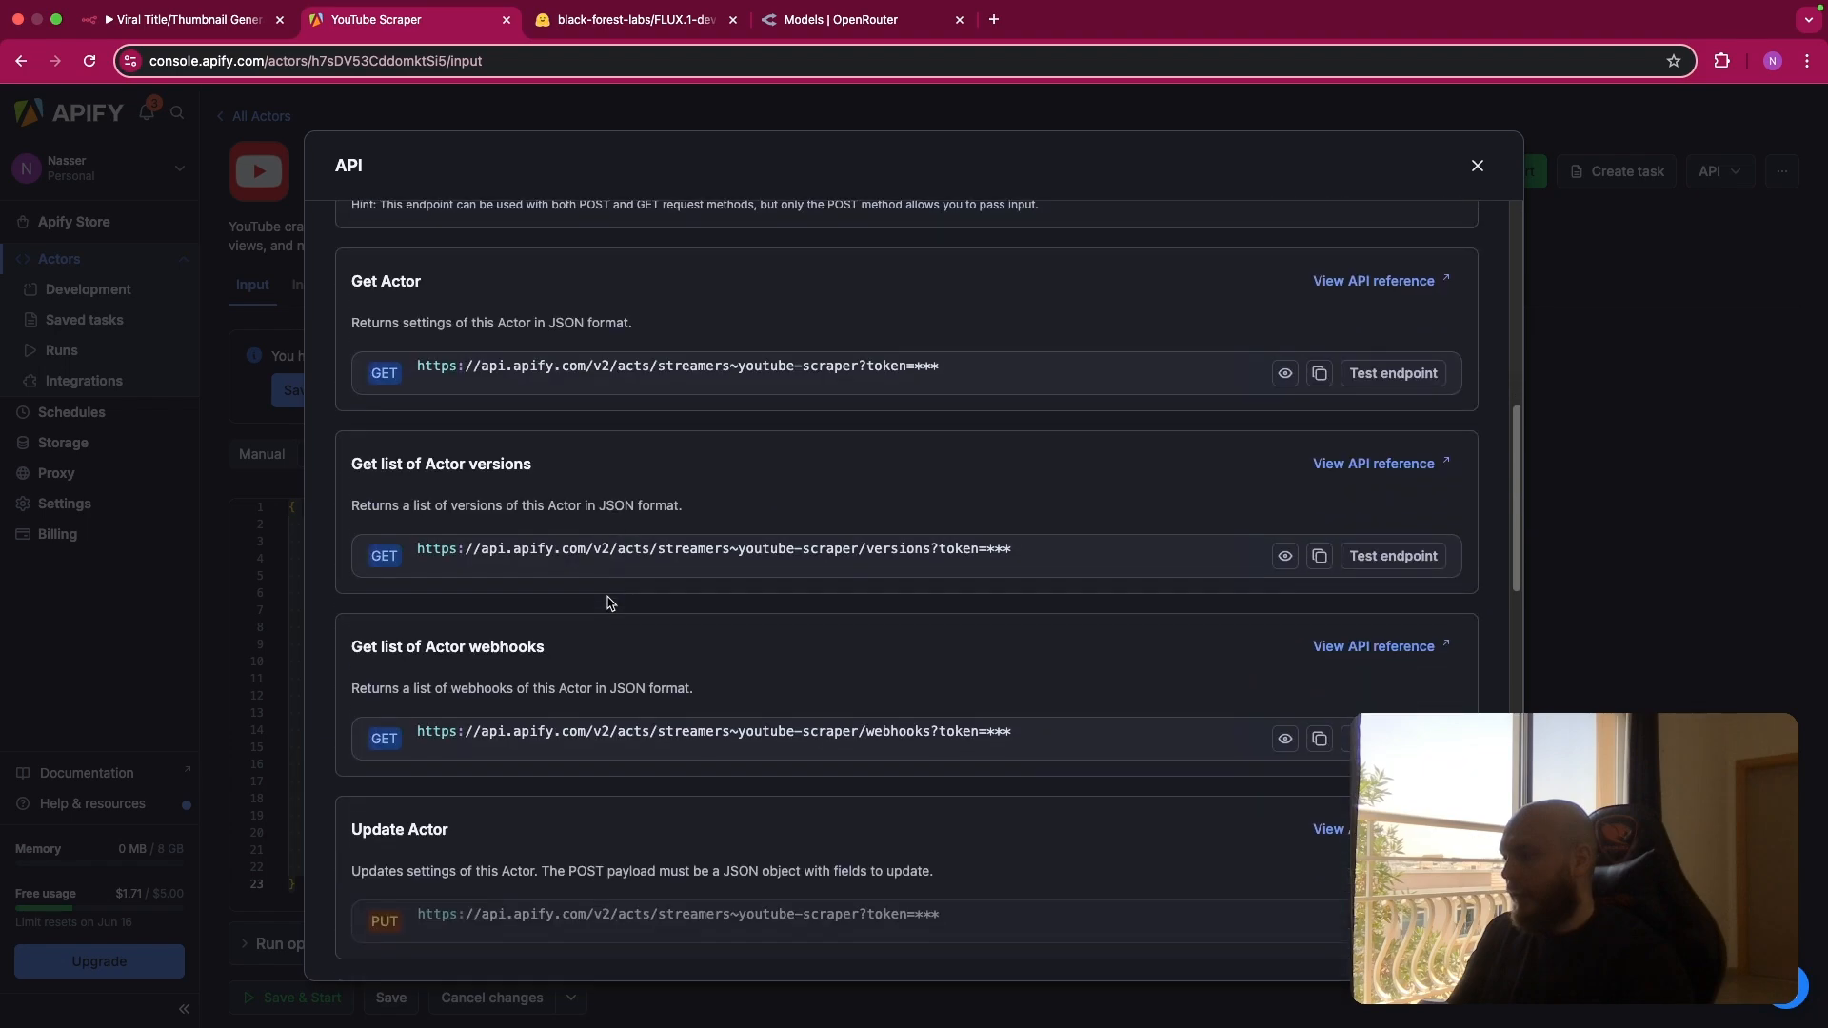
scroll(609, 602, "down", 10)
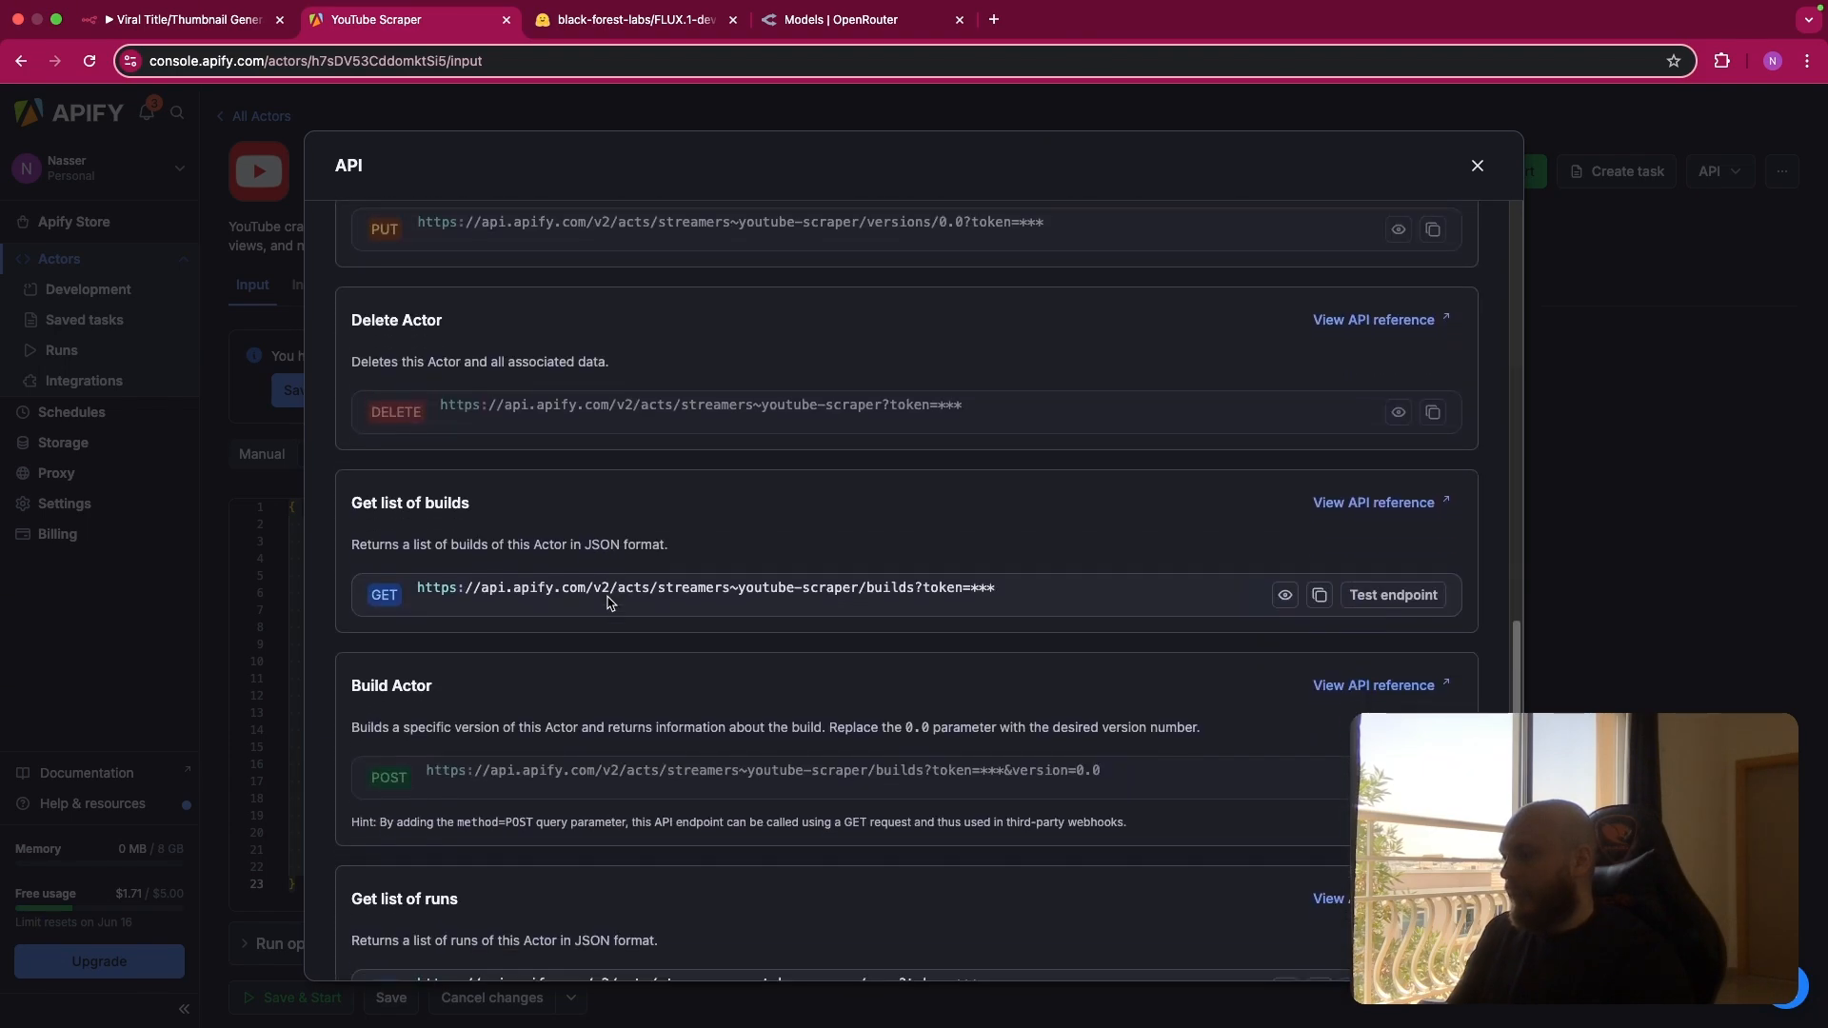
scroll(610, 602, "down", 5)
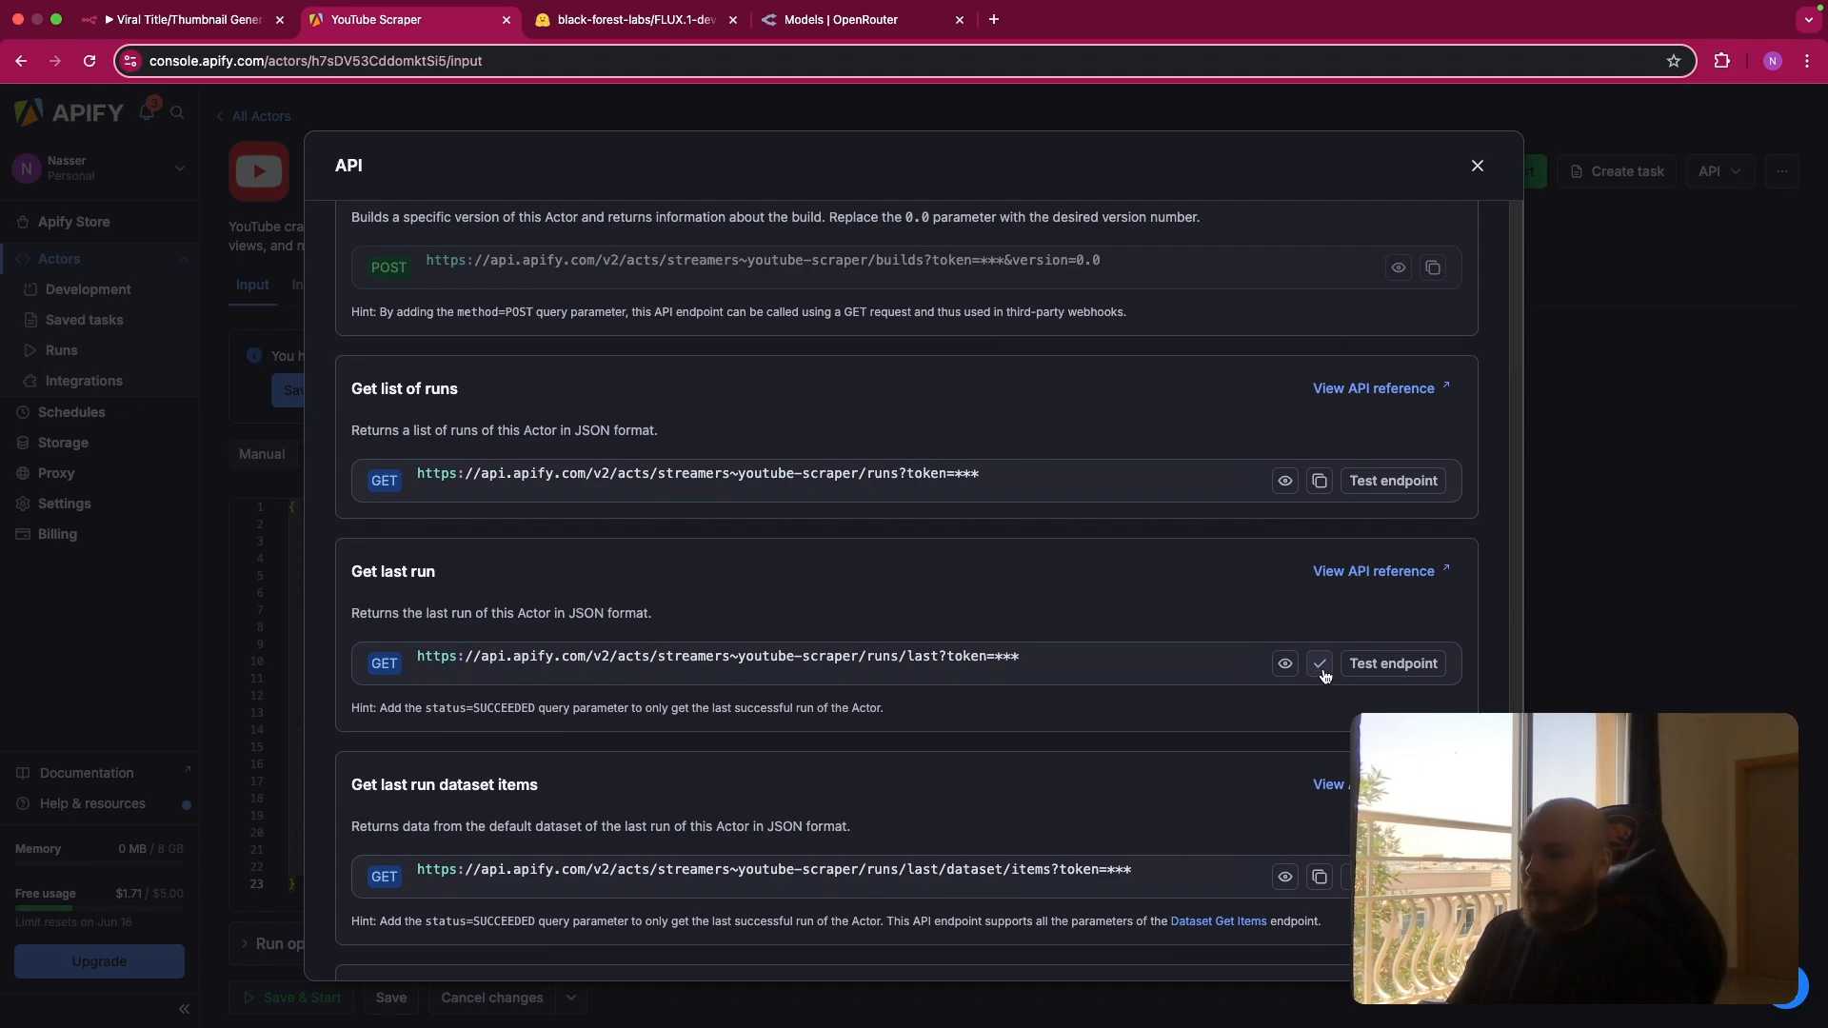
Return to n8n and inspect the Check IF Finished node's GET request and output status, then close the node.
left_click(210, 20)
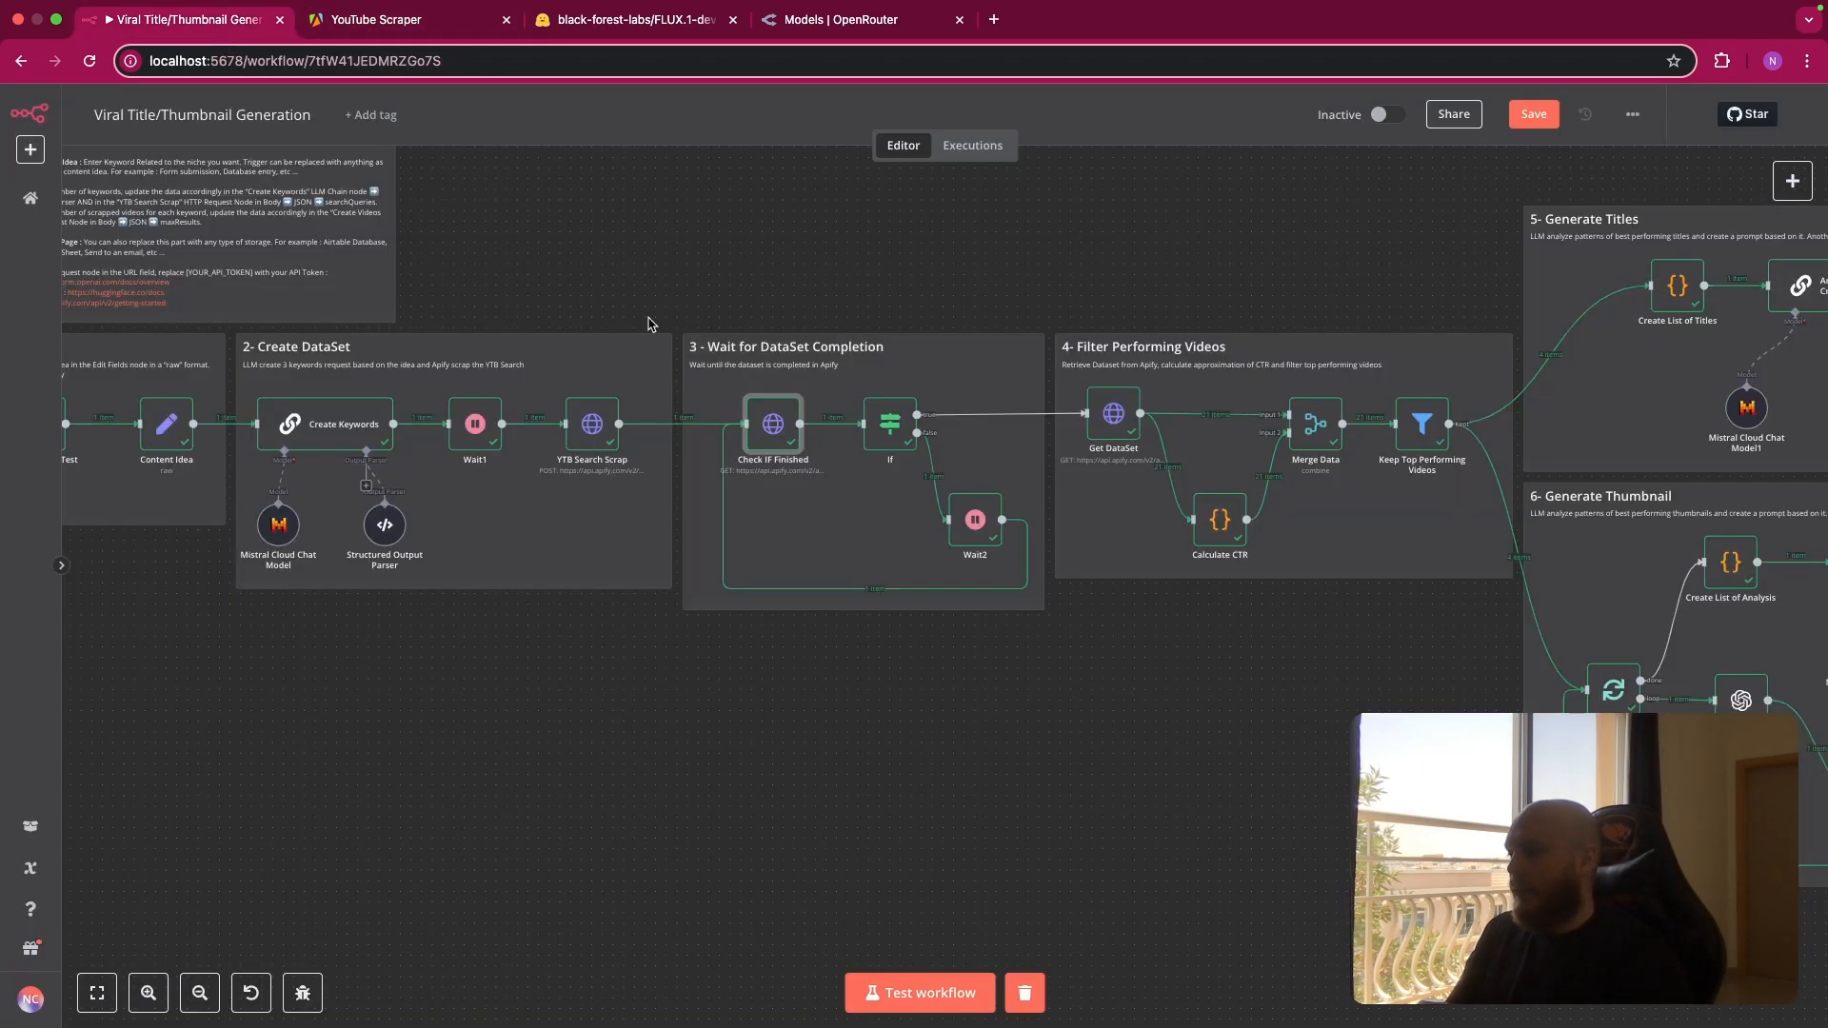
double_click(767, 438)
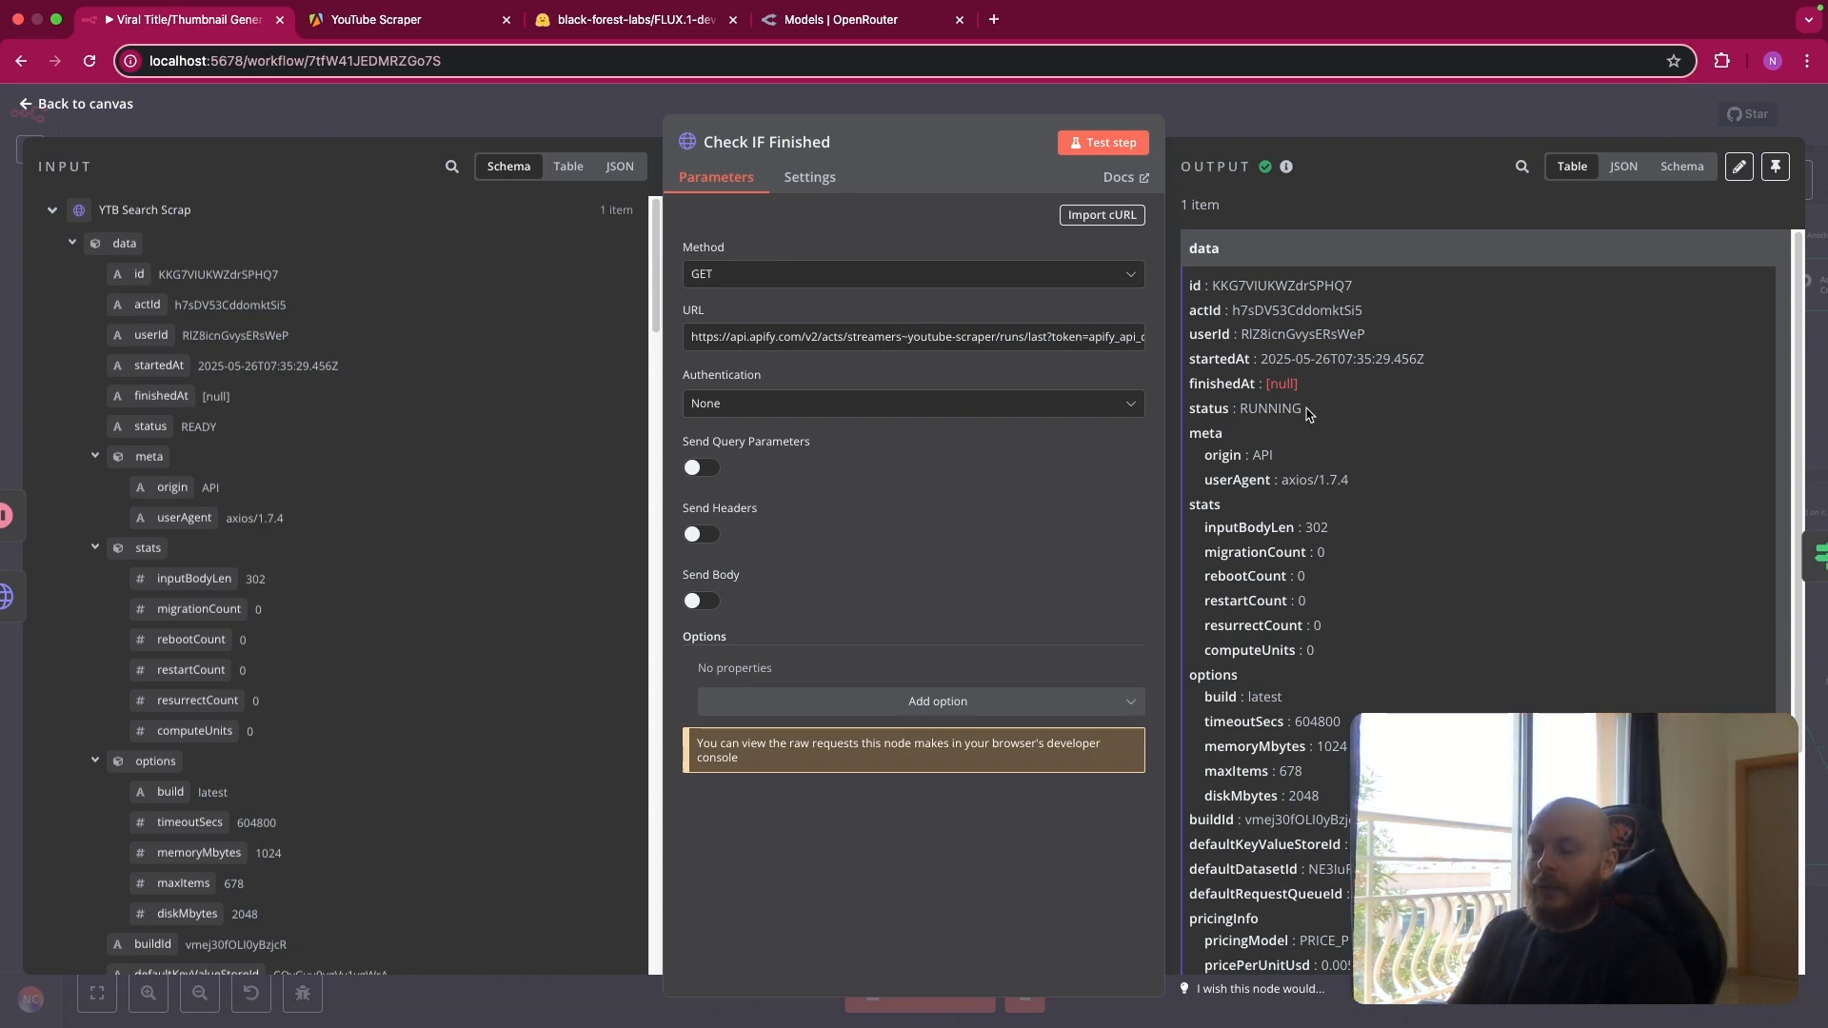
left_click_drag(1305, 412, 1239, 411)
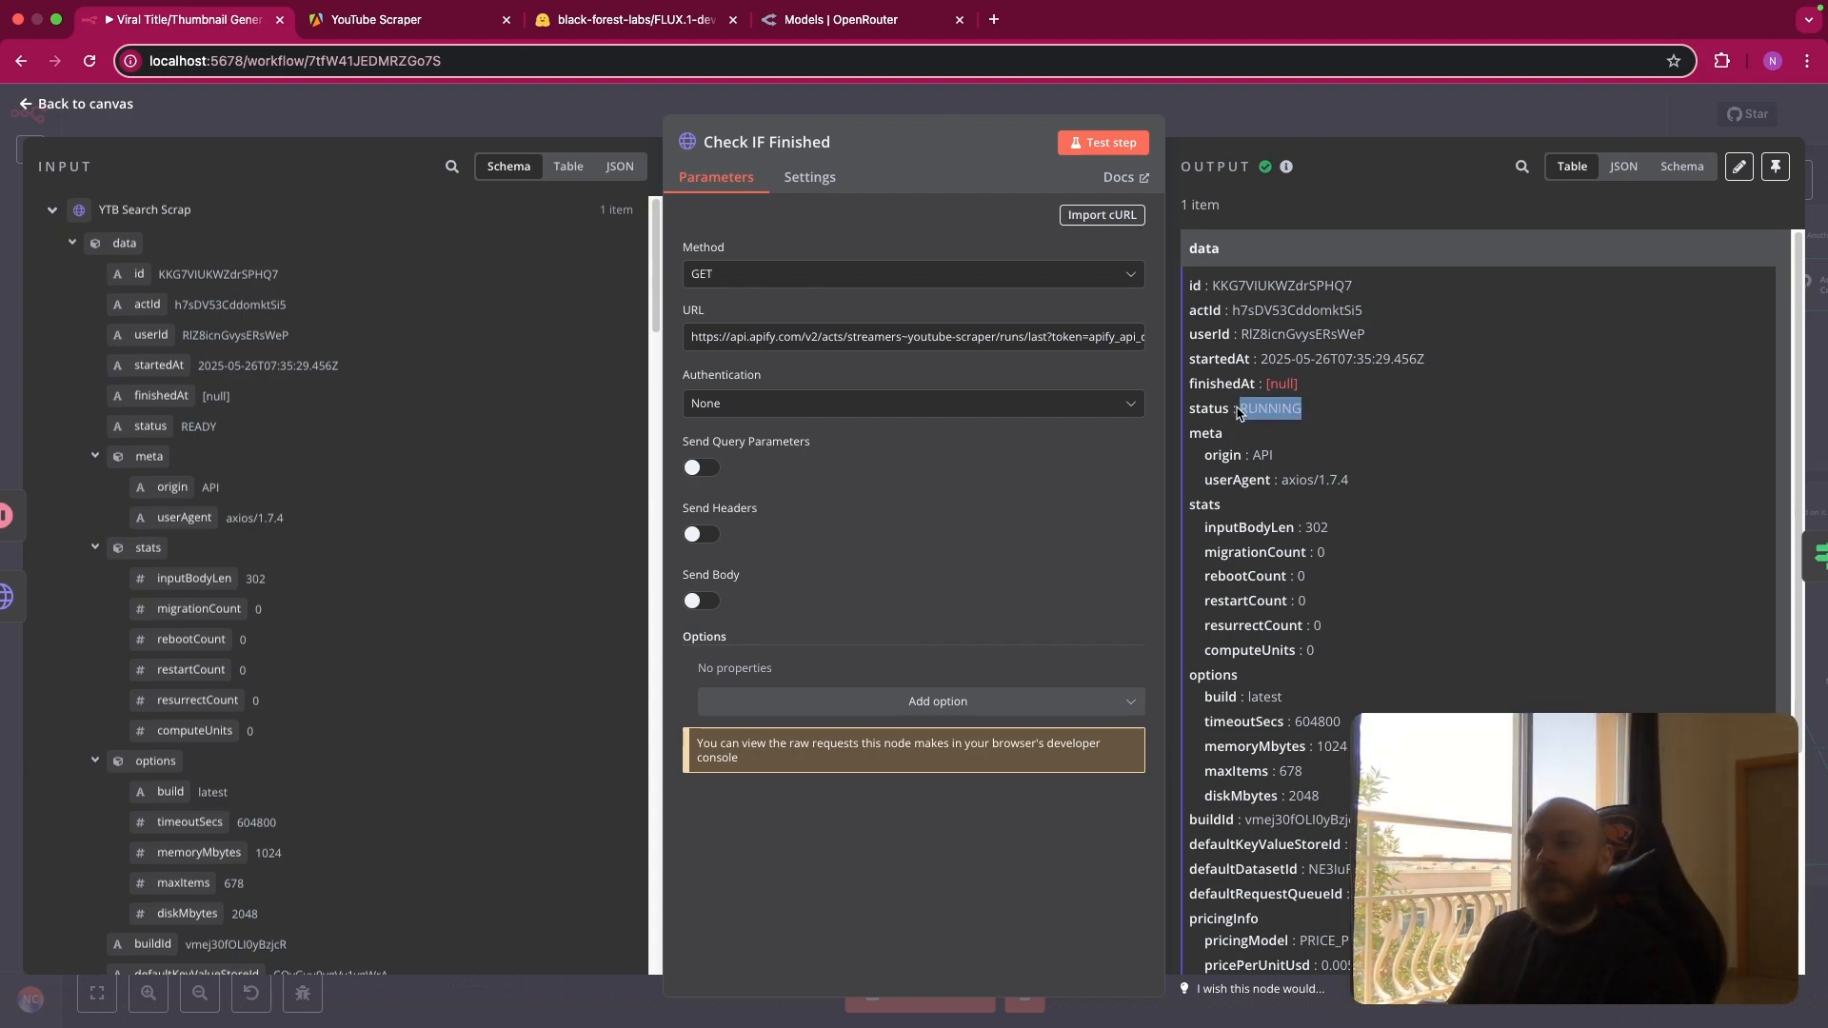
key("Escape")
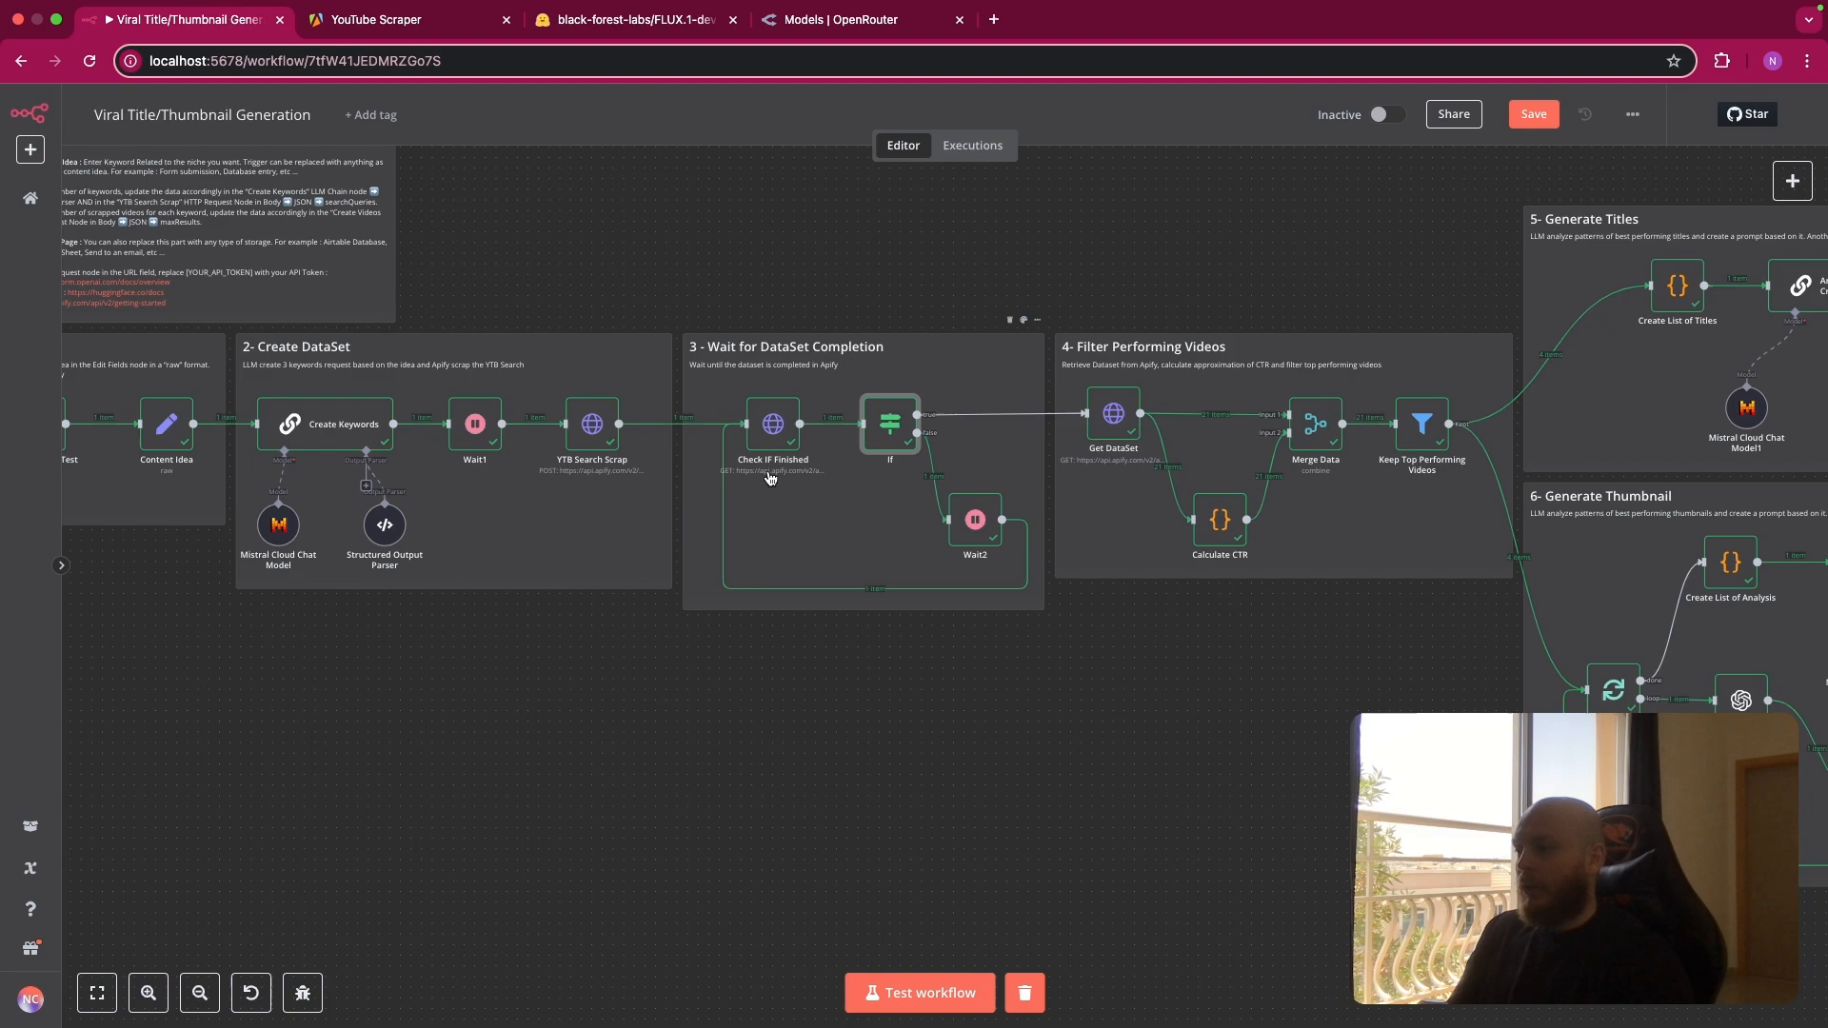
Review the If node's status condition and the Wait2 node's wait interval, closing each node again.
double_click(883, 436)
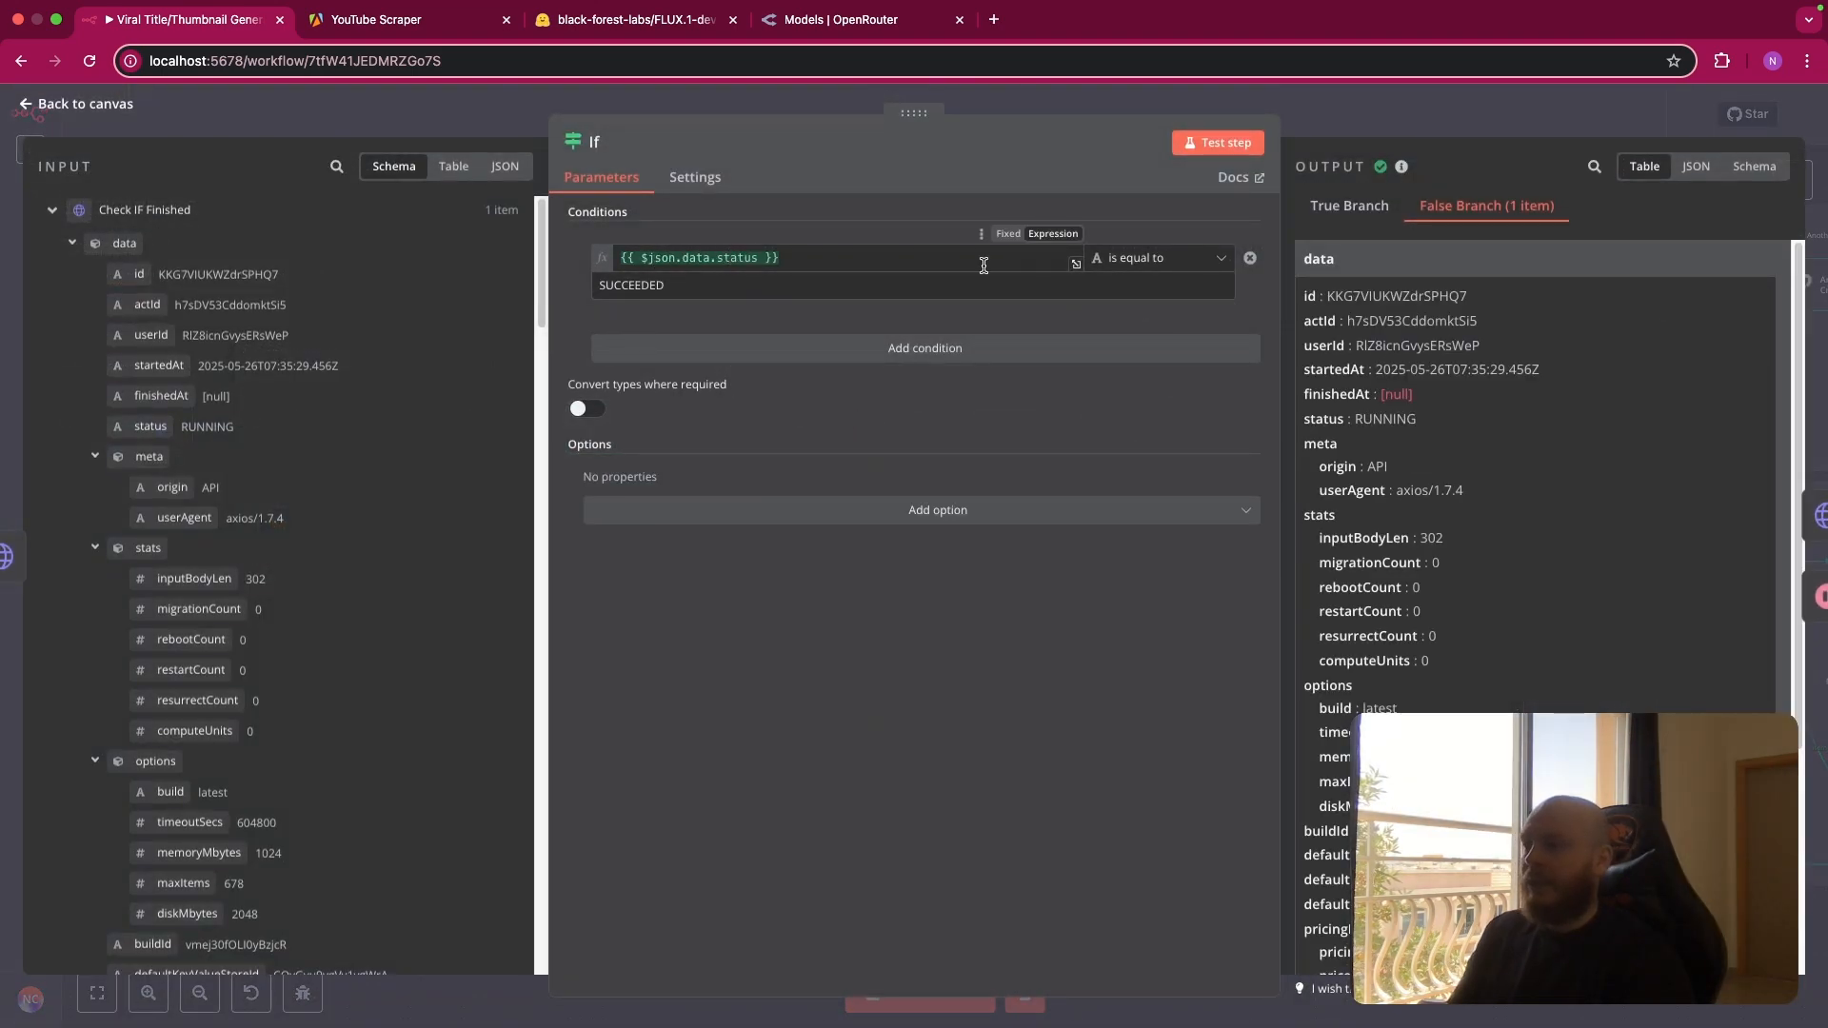
left_click(999, 108)
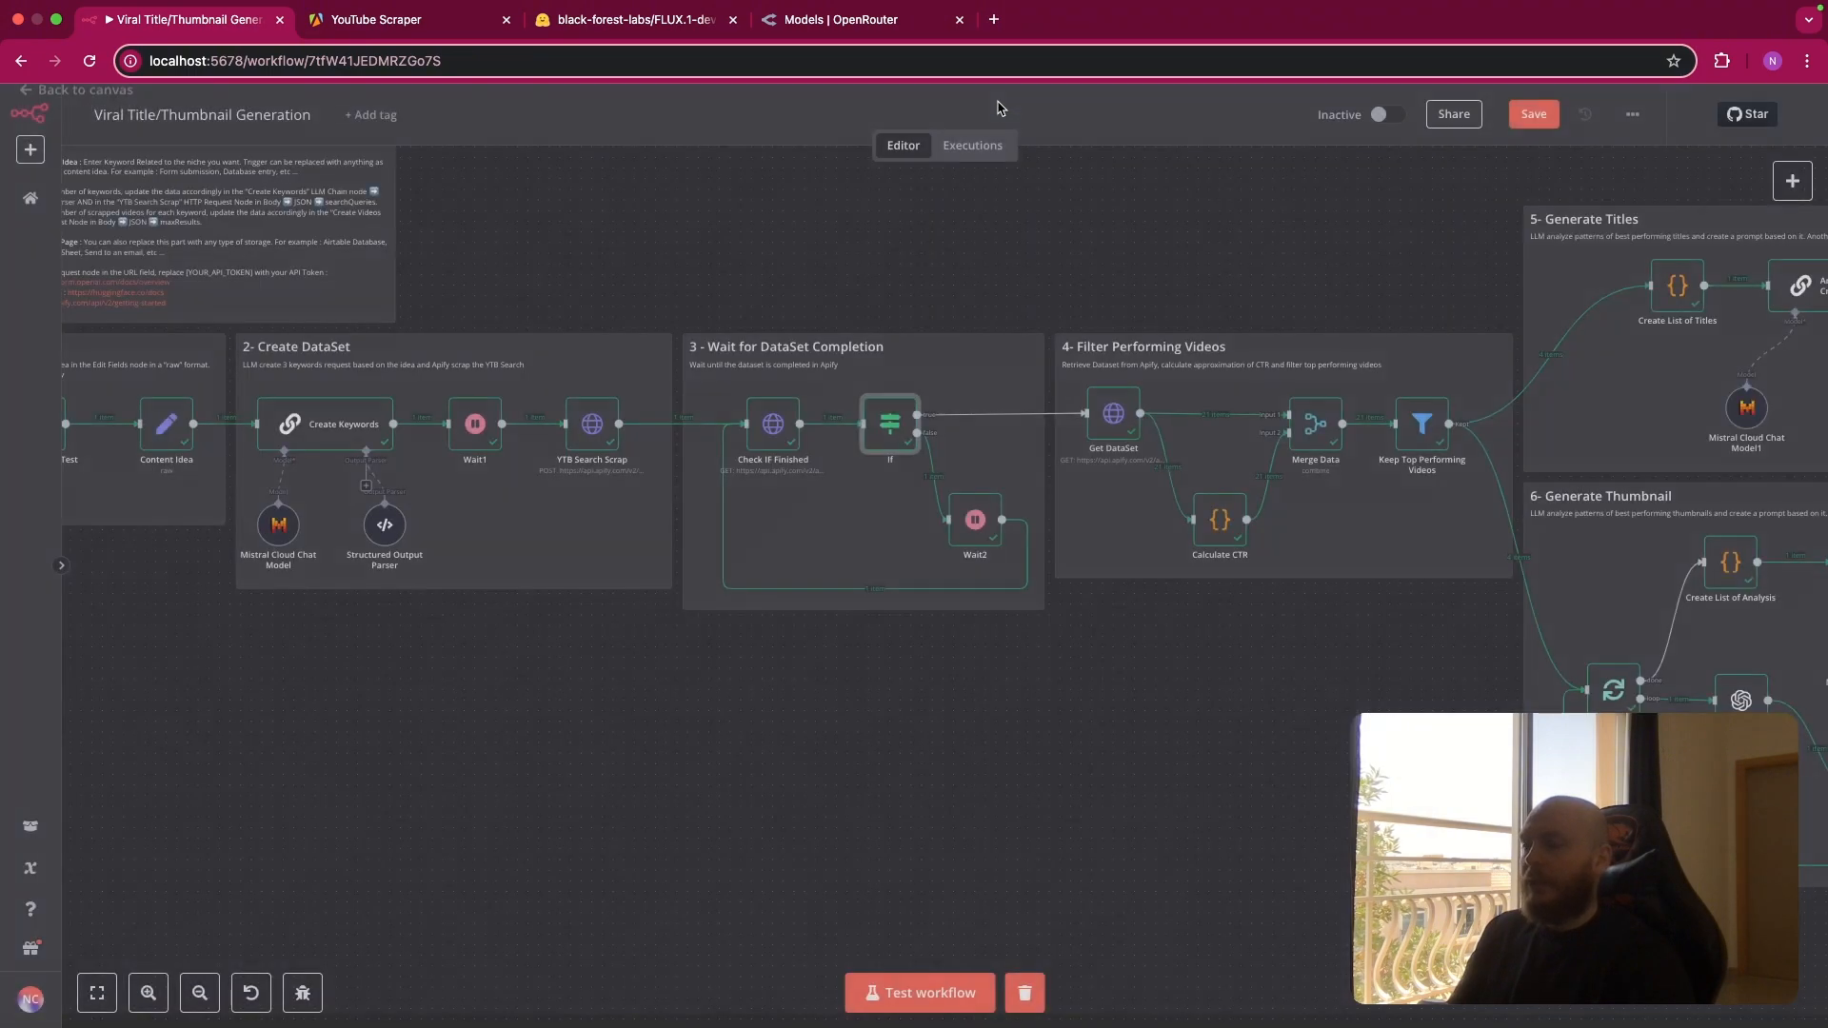
left_click(975, 519)
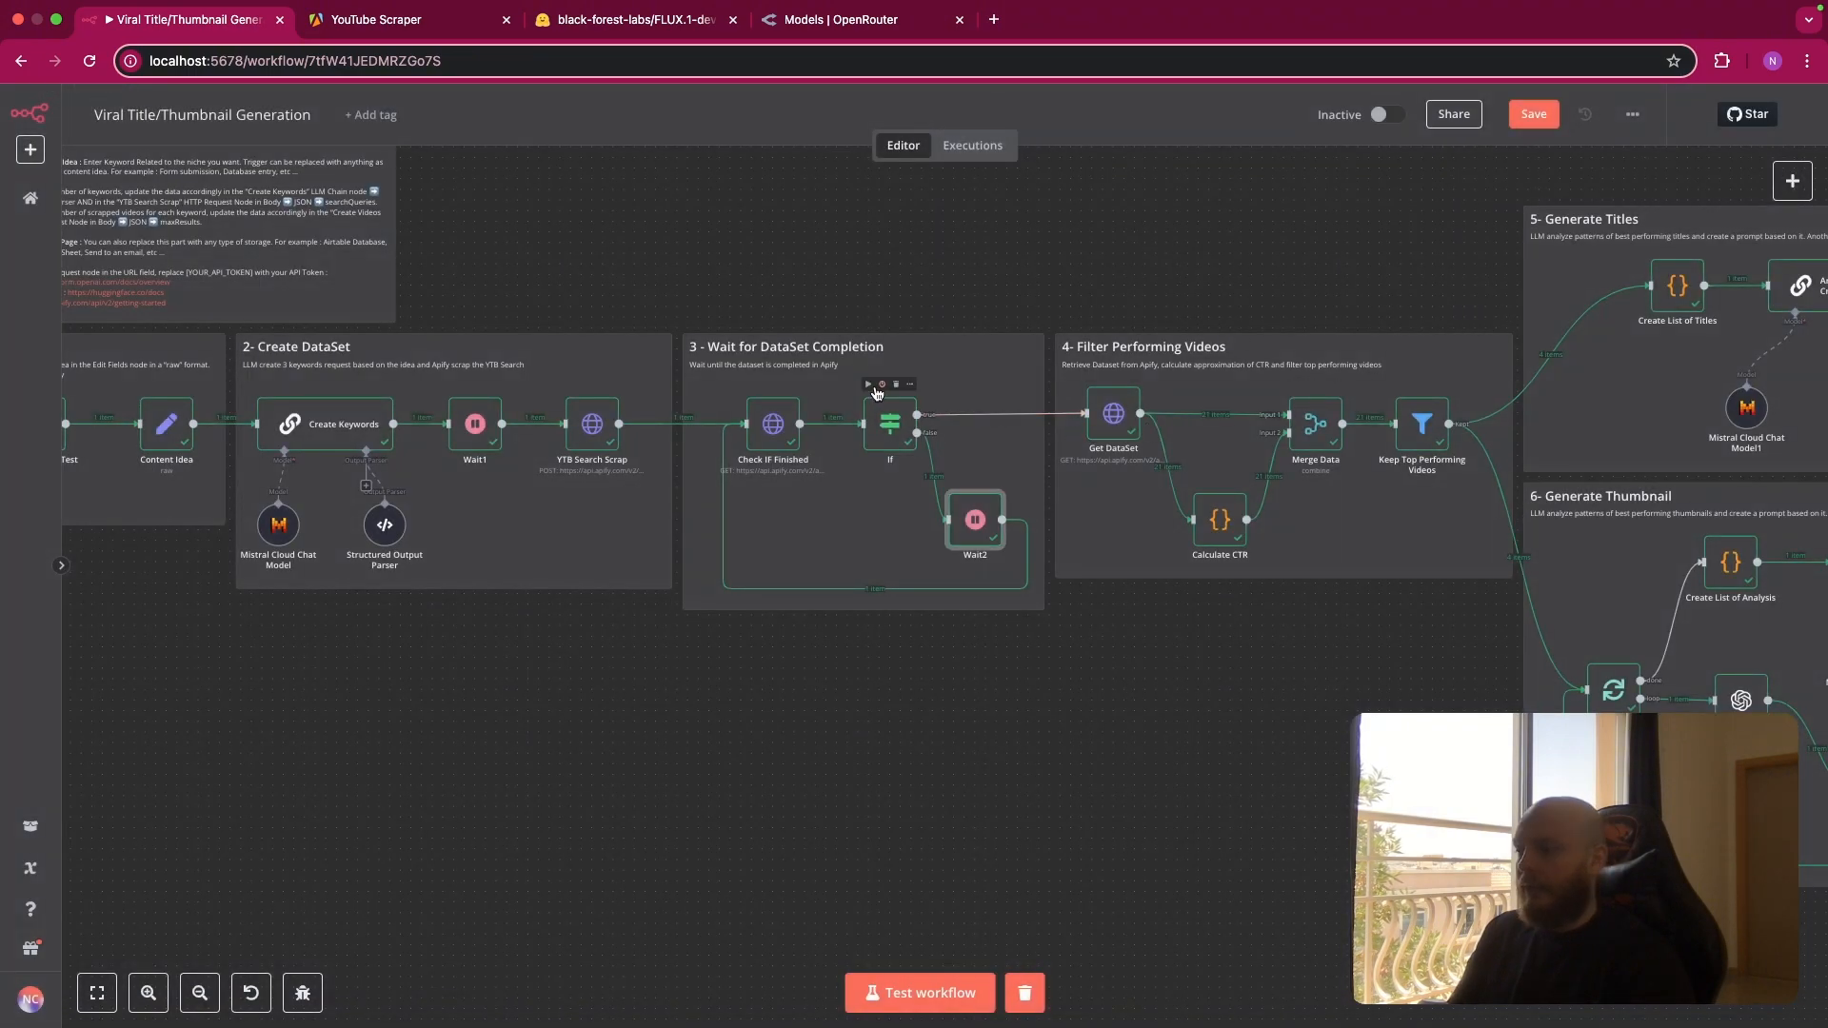
double_click(990, 538)
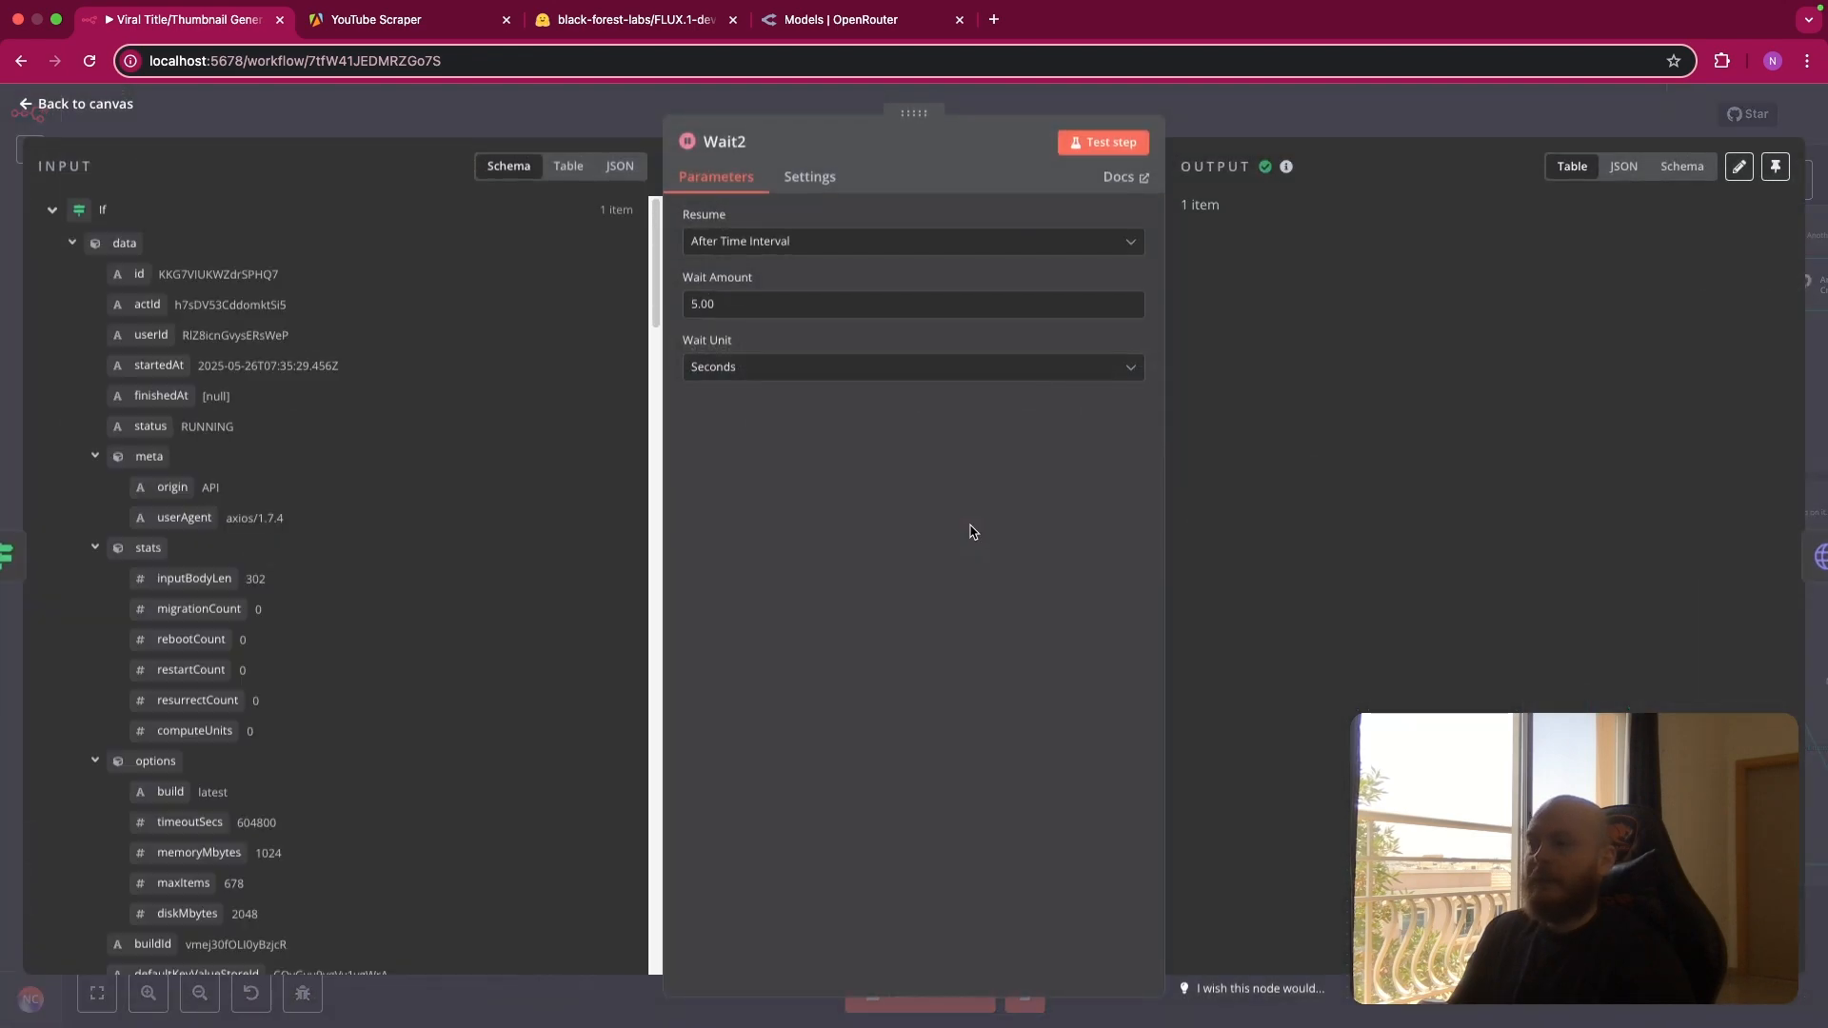
key("Escape")
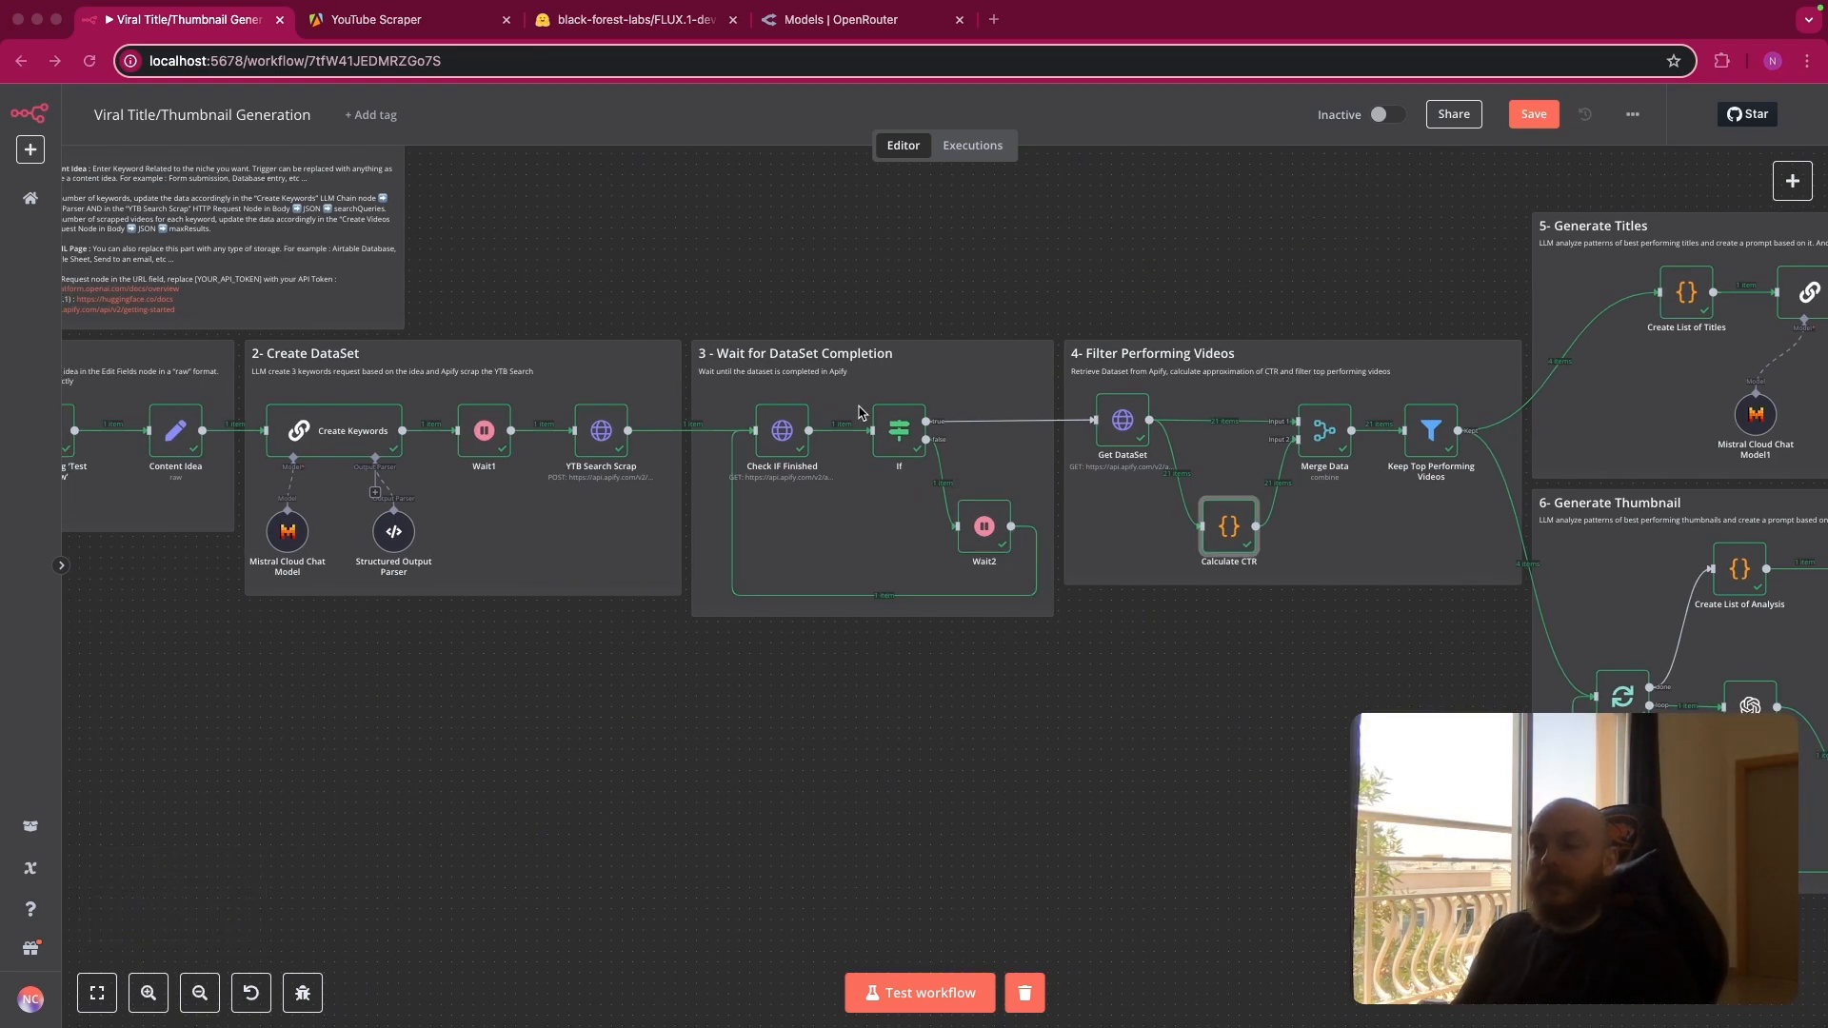
Switch to Apify and copy the Get last run dataset items endpoint URL from the YouTube Scraper's API list.
scroll(860, 412, "right", 5)
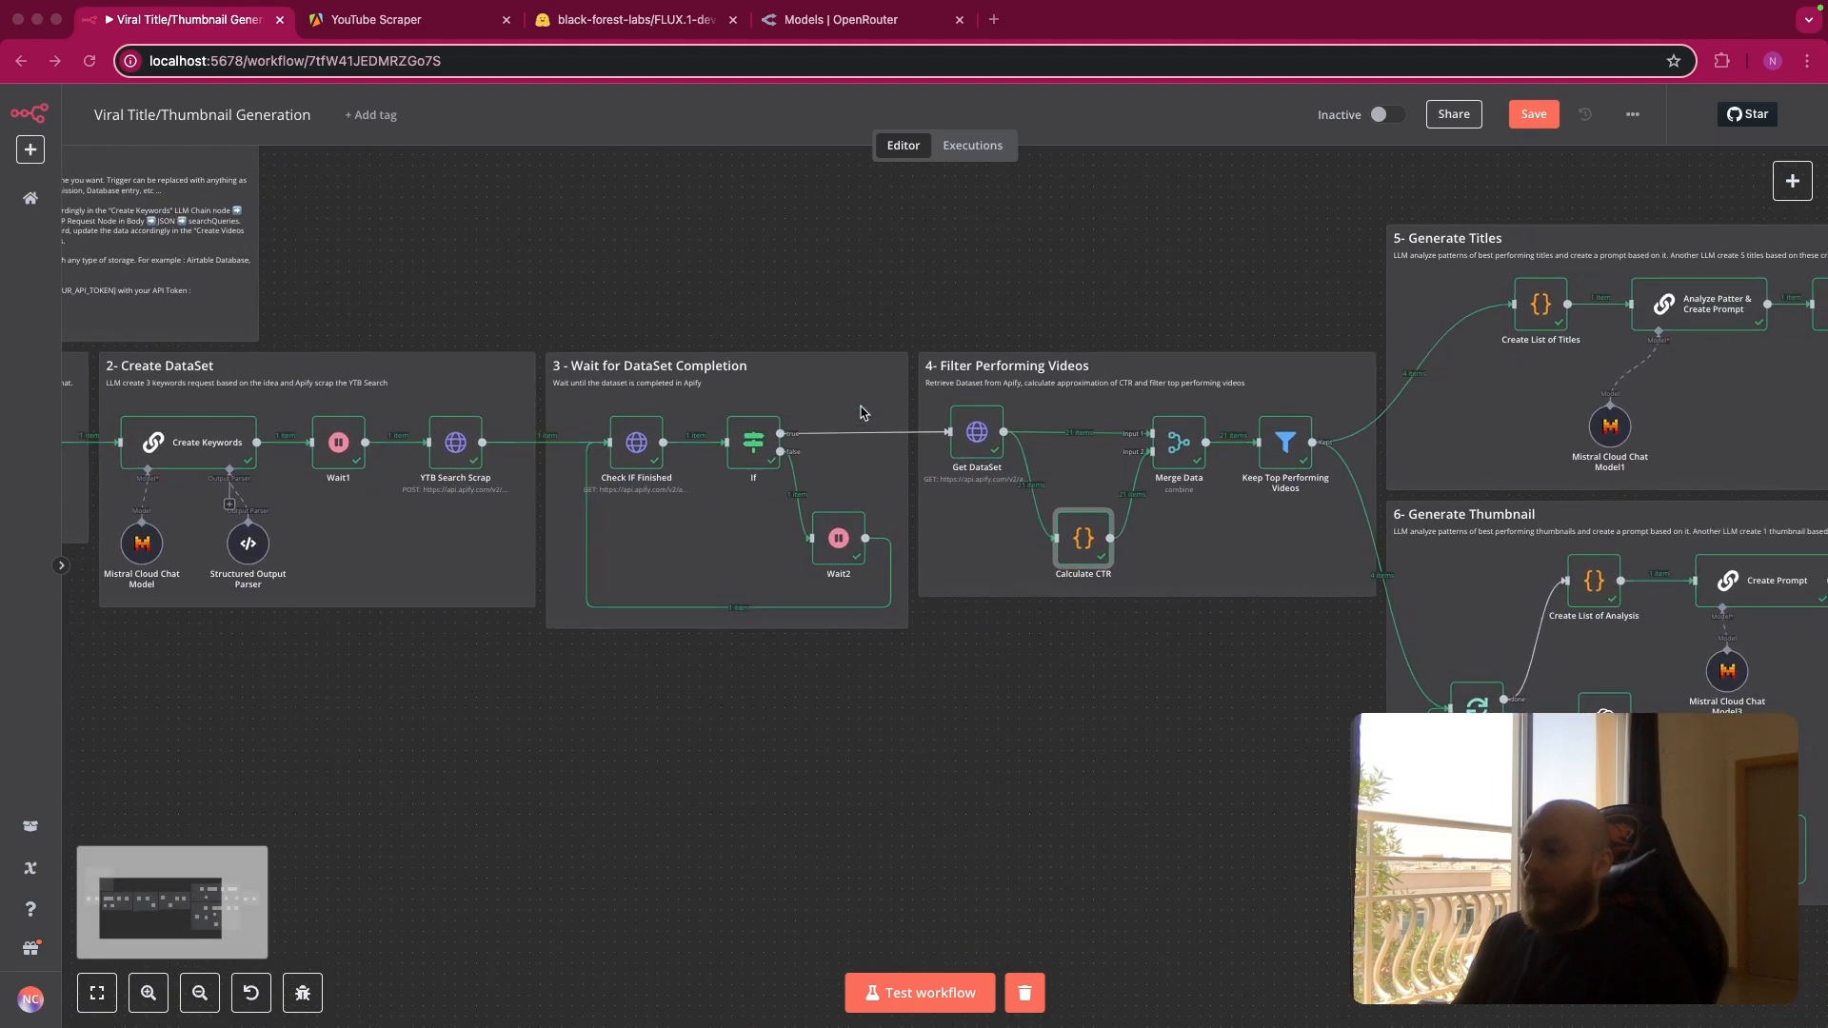
scroll(1047, 451, "right", 2)
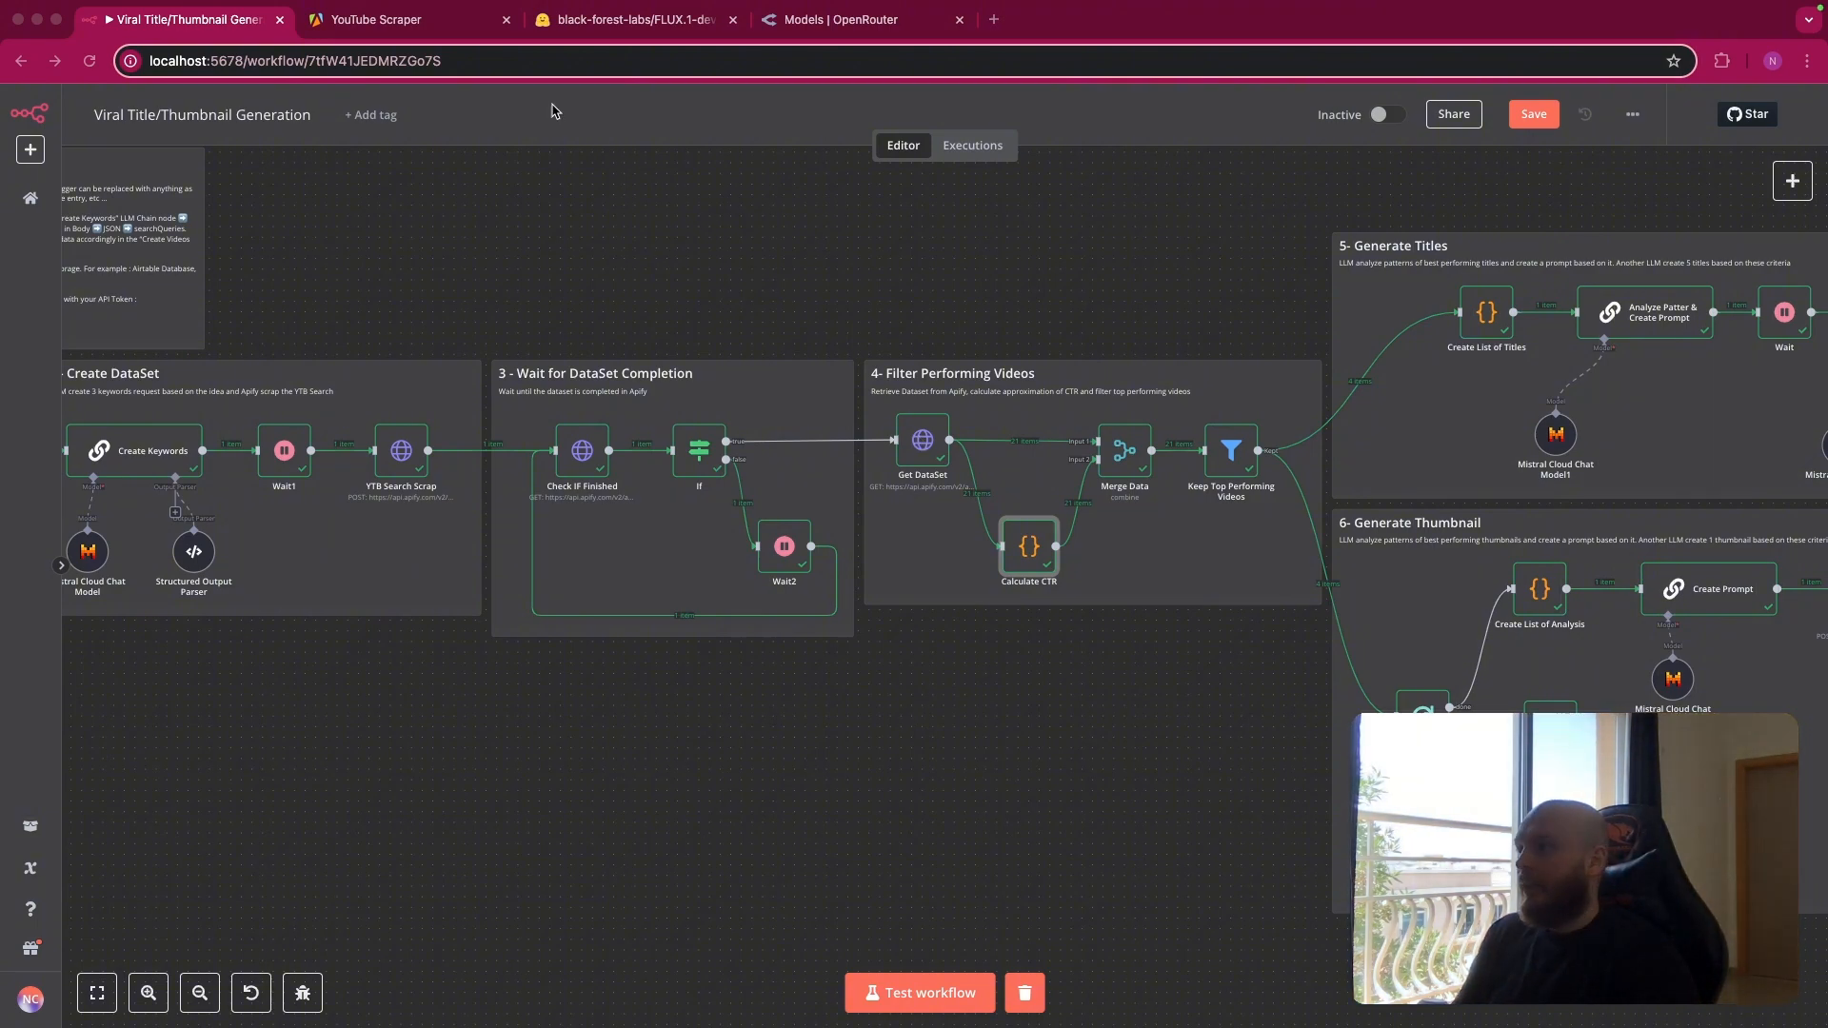
left_click(440, 31)
scroll(1126, 351, "down", 3)
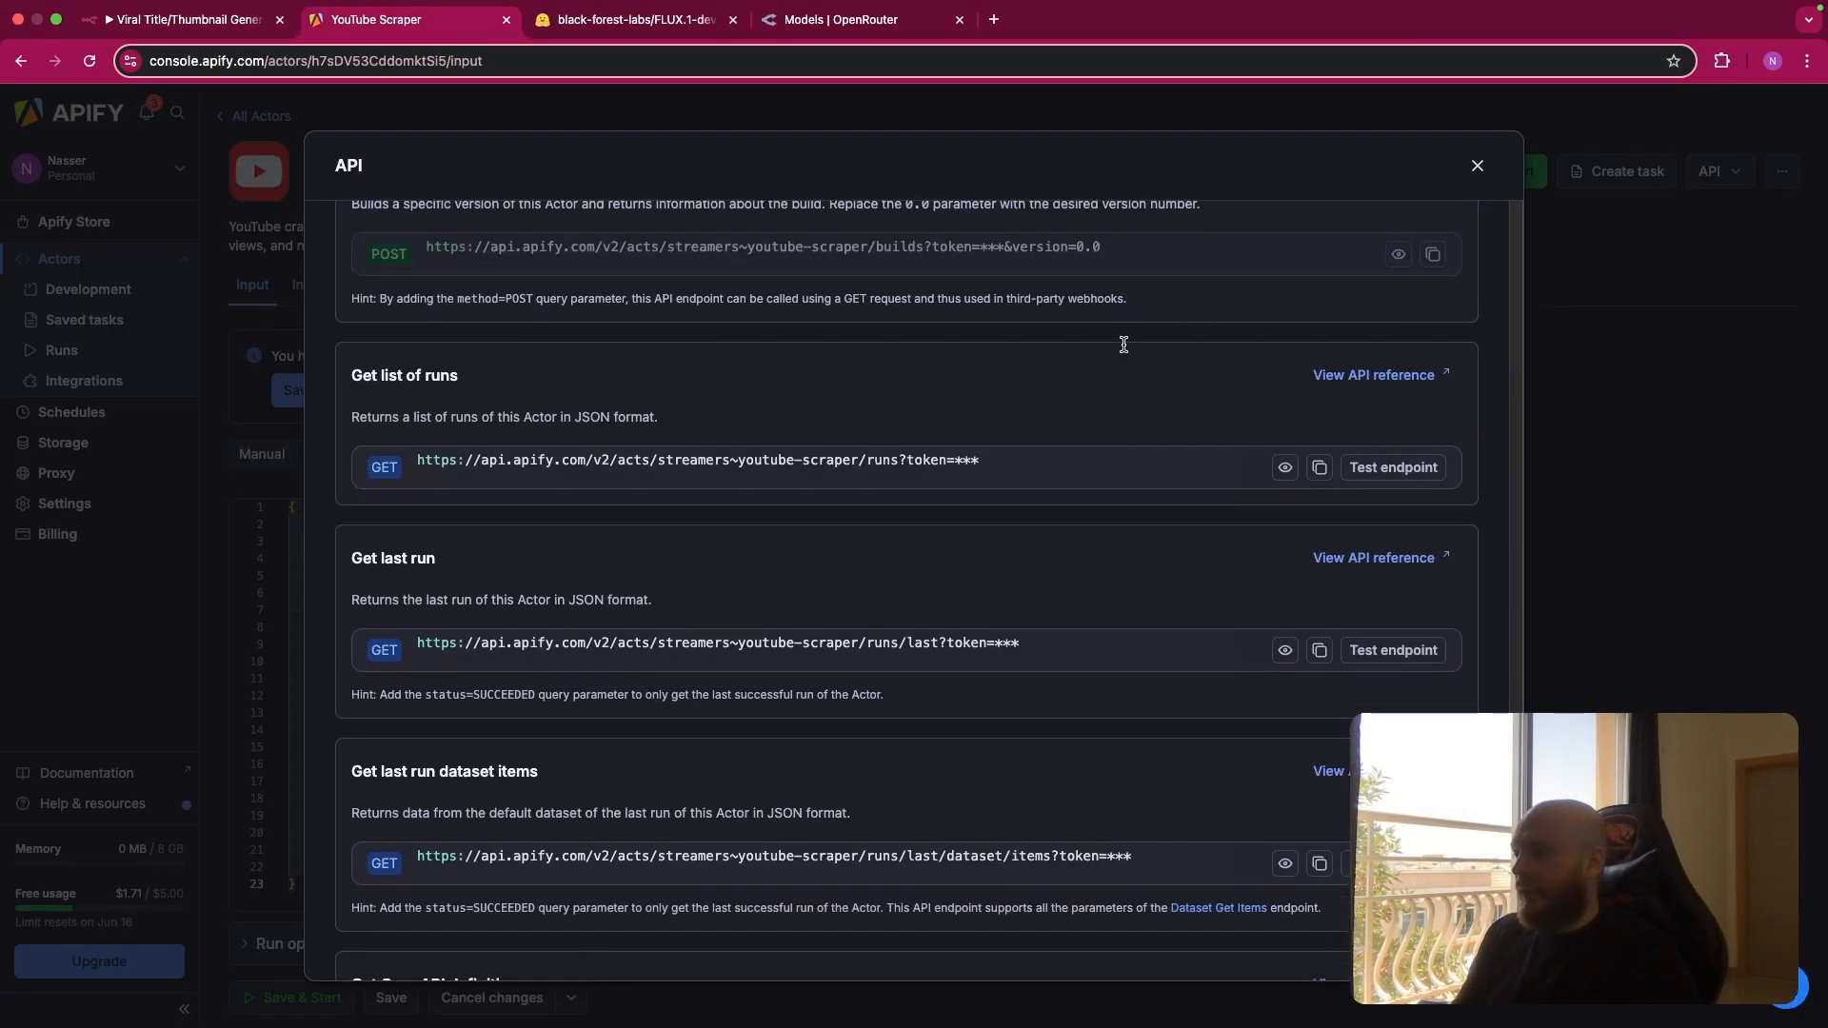
scroll(1127, 350, "down", 1)
scroll(818, 374, "up", 2)
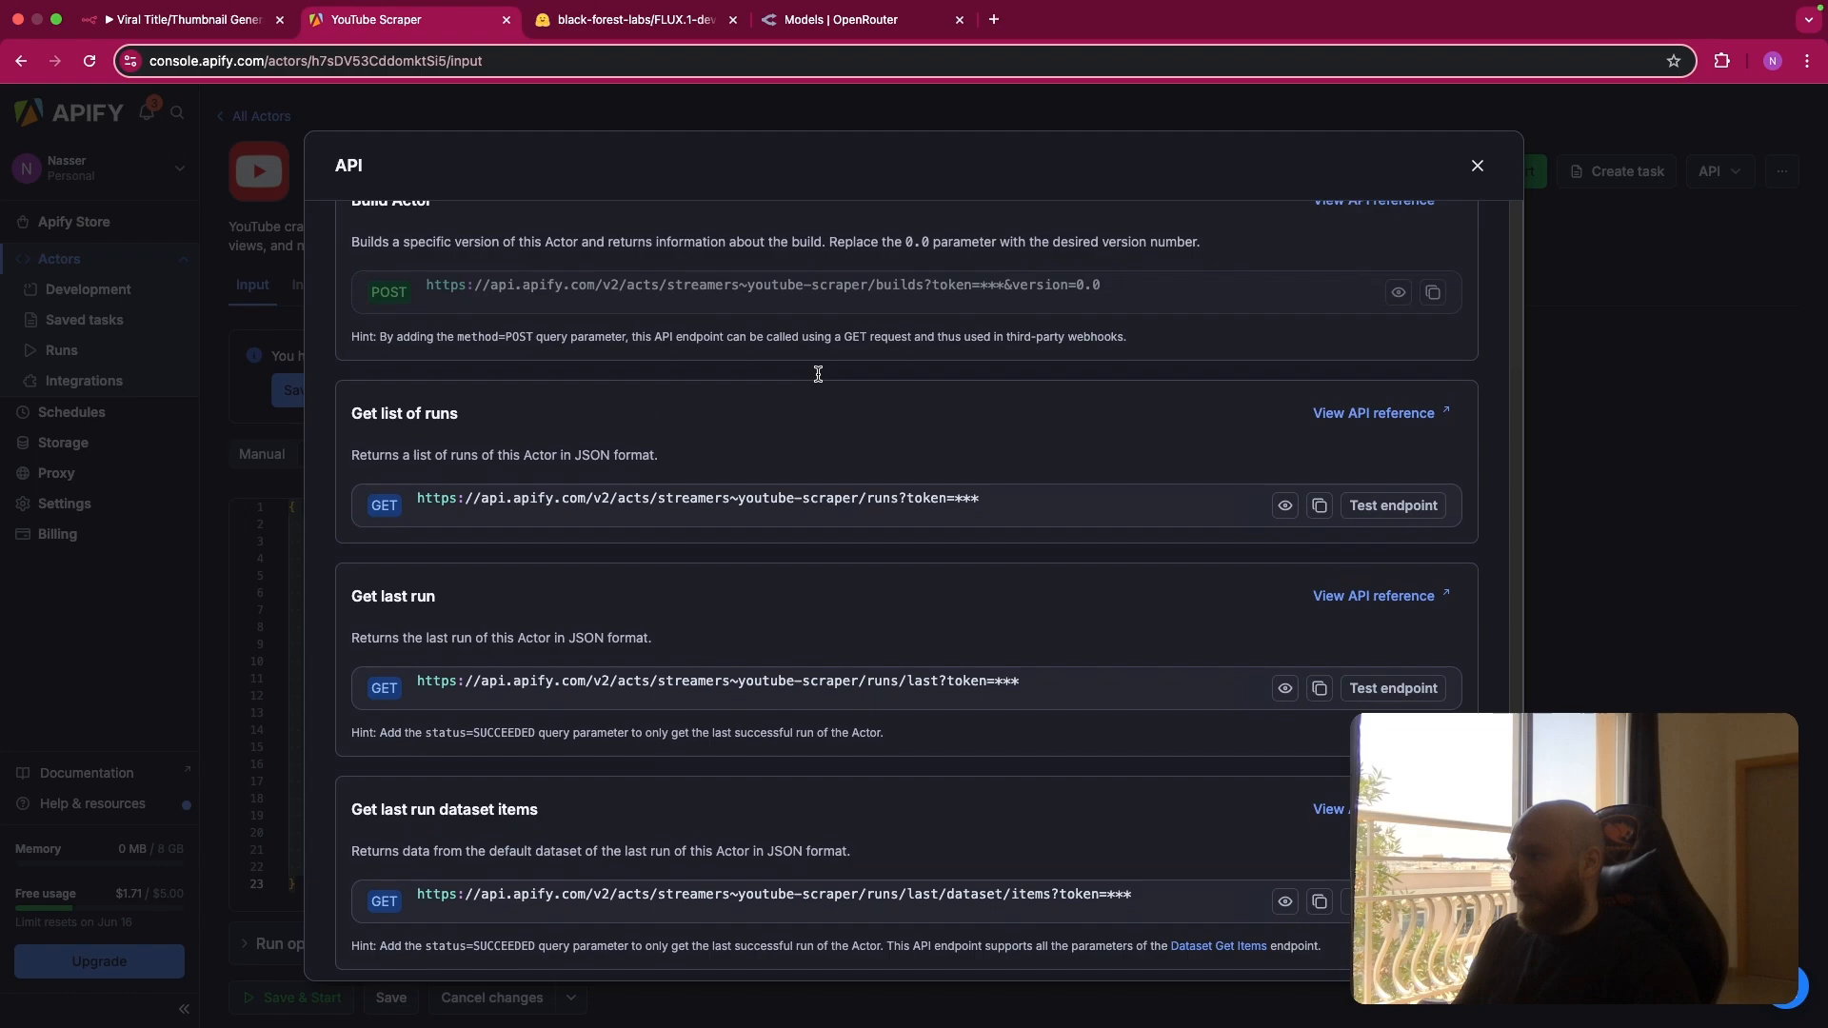
scroll(817, 371, "down", 2)
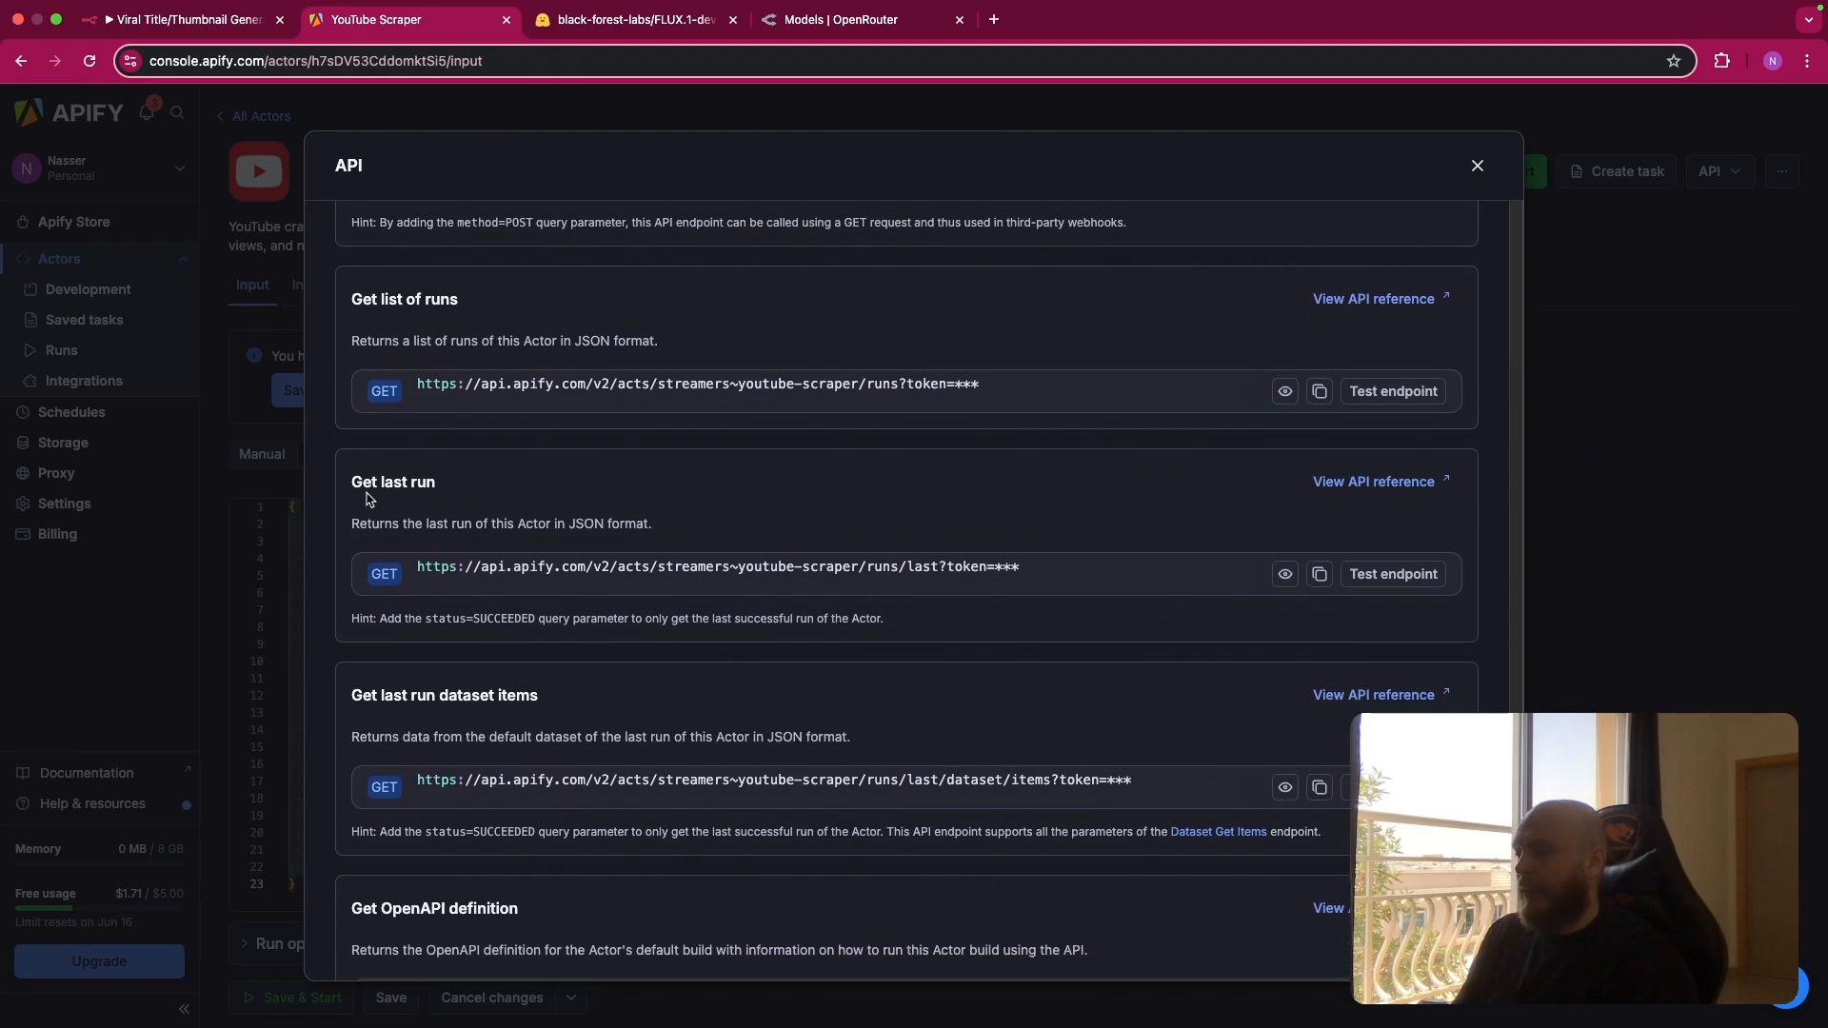
scroll(446, 494, "down", 1)
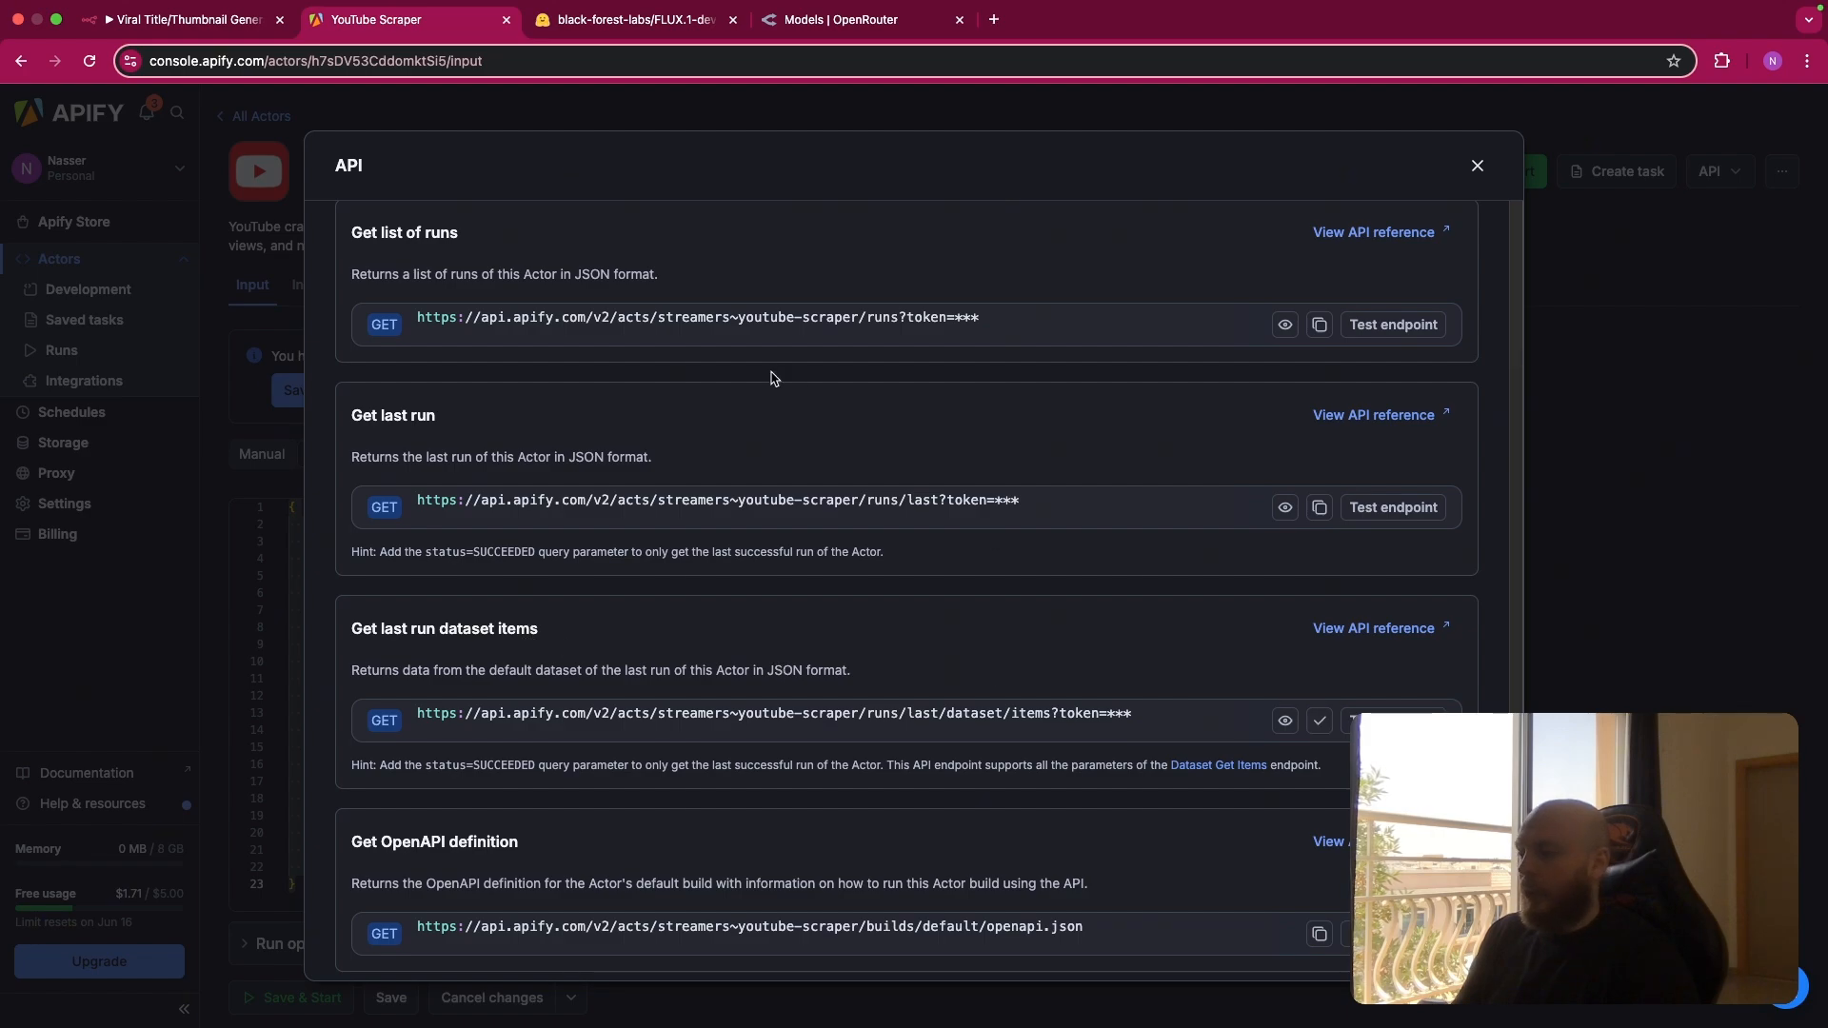
Return to n8n, examine the Get DataSet node's GET request and the video fields in its output table, then close the node.
left_click(220, 33)
double_click(919, 448)
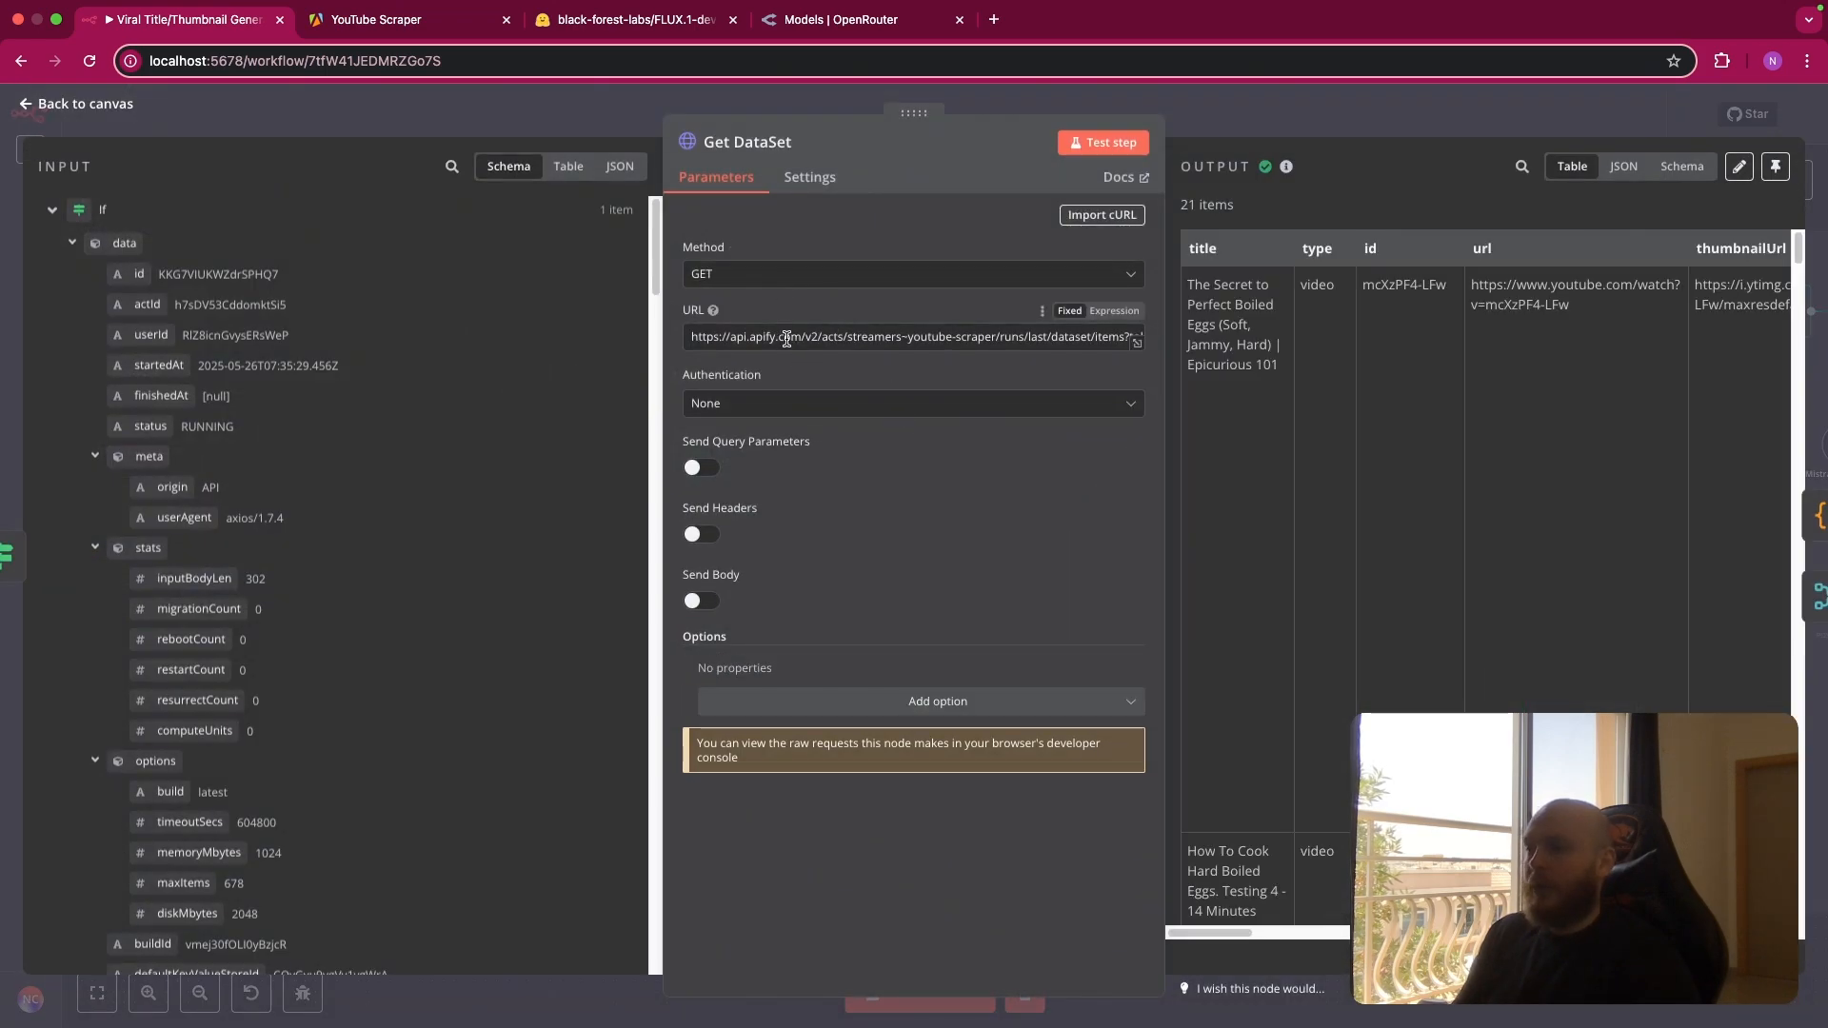
scroll(1333, 381, "right", 2)
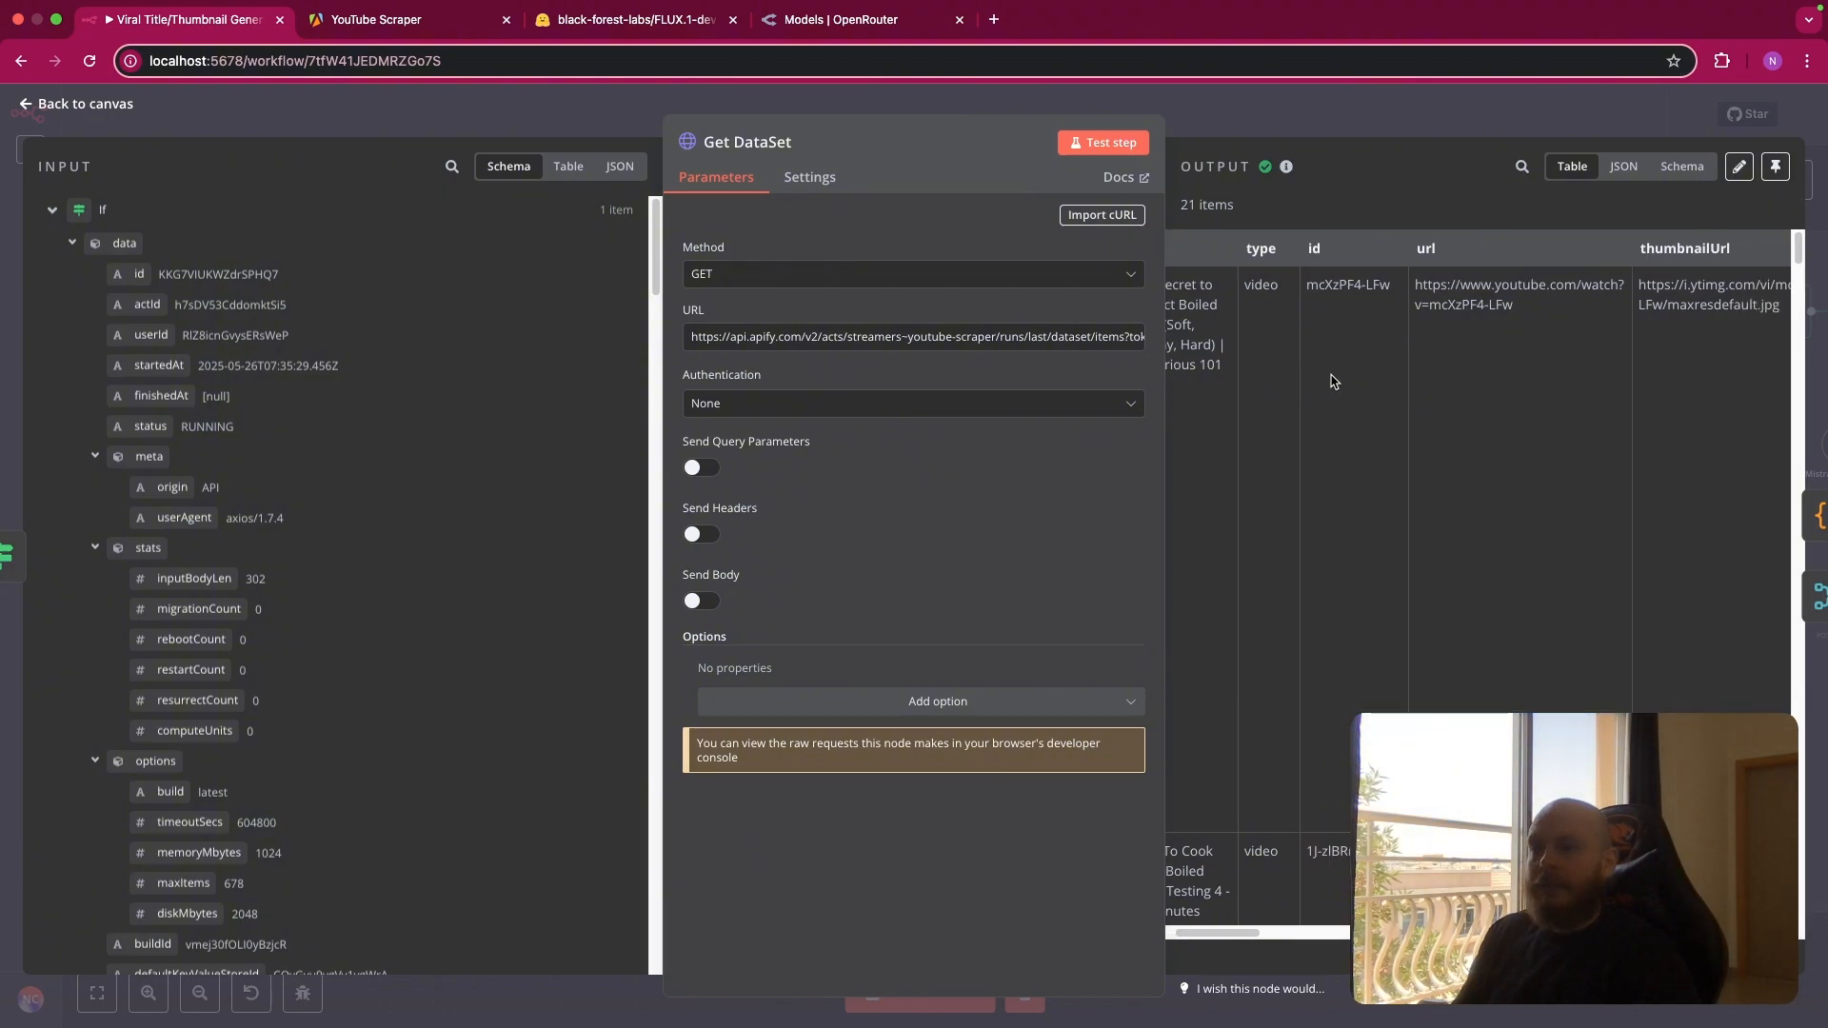
scroll(1332, 381, "left", 2)
scroll(1332, 381, "right", 1)
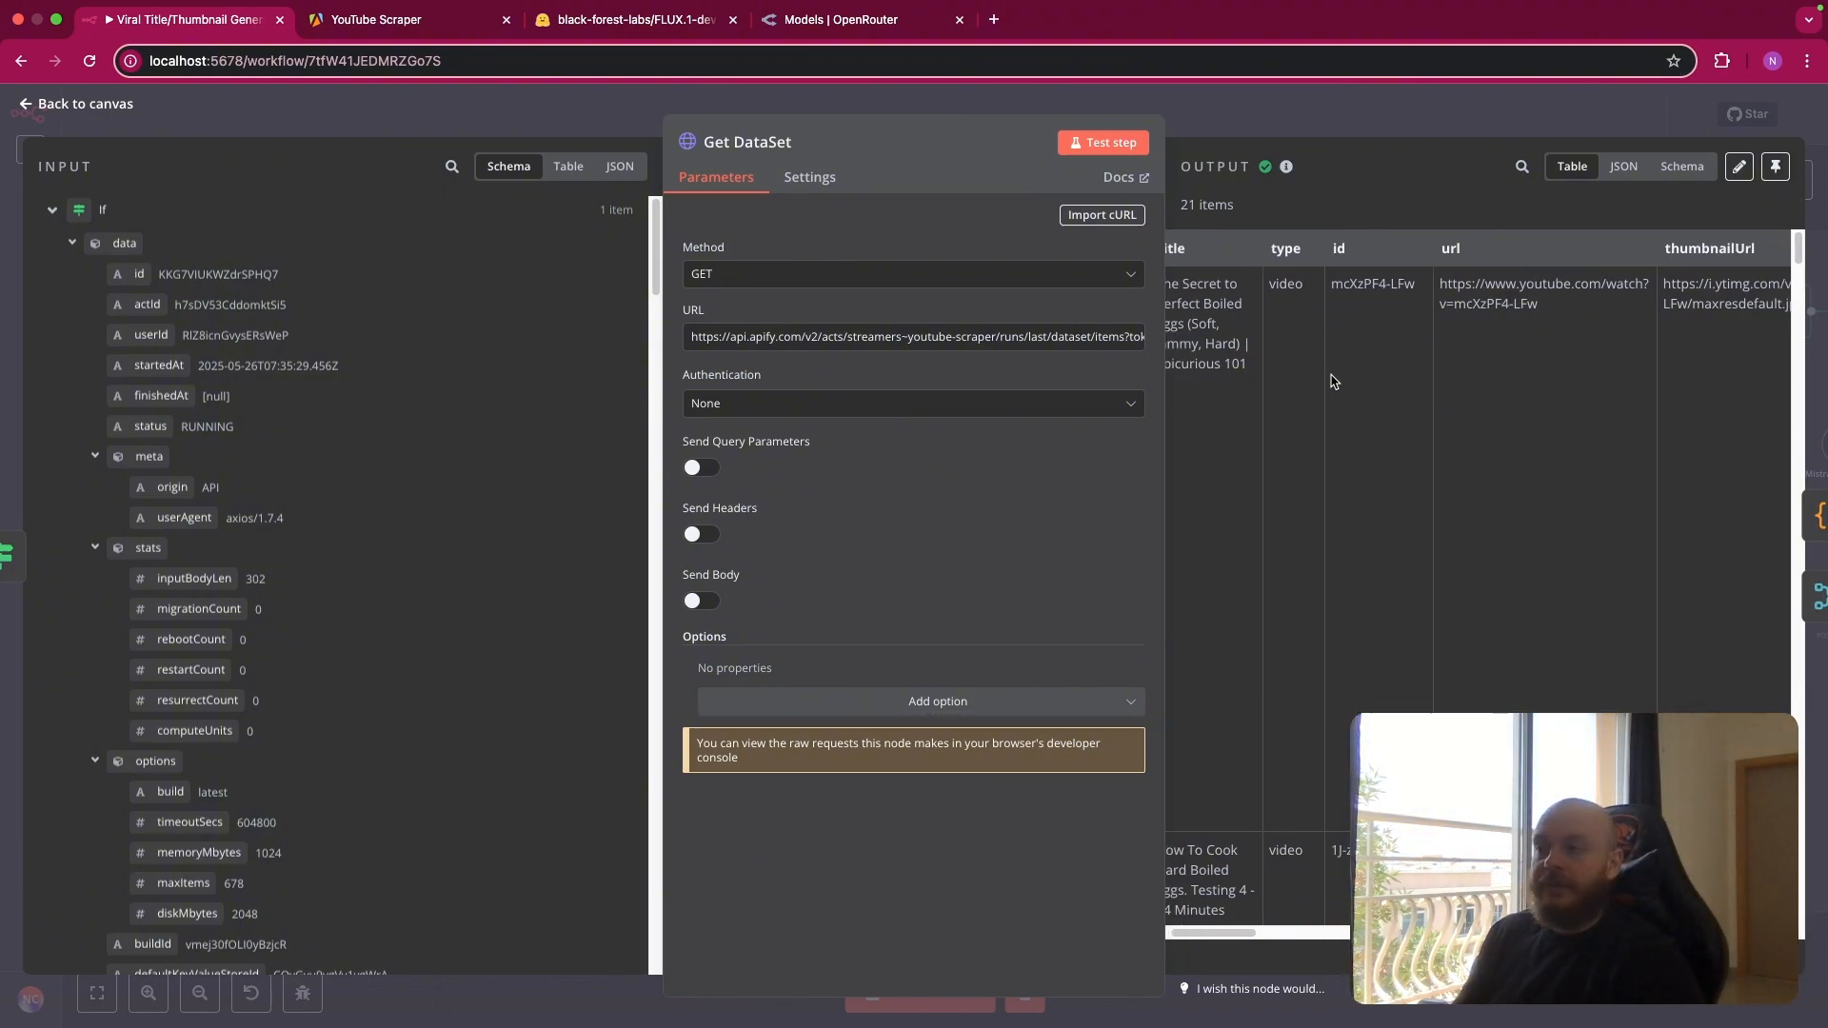
scroll(1323, 373, "left", 1)
scroll(1400, 319, "right", 5)
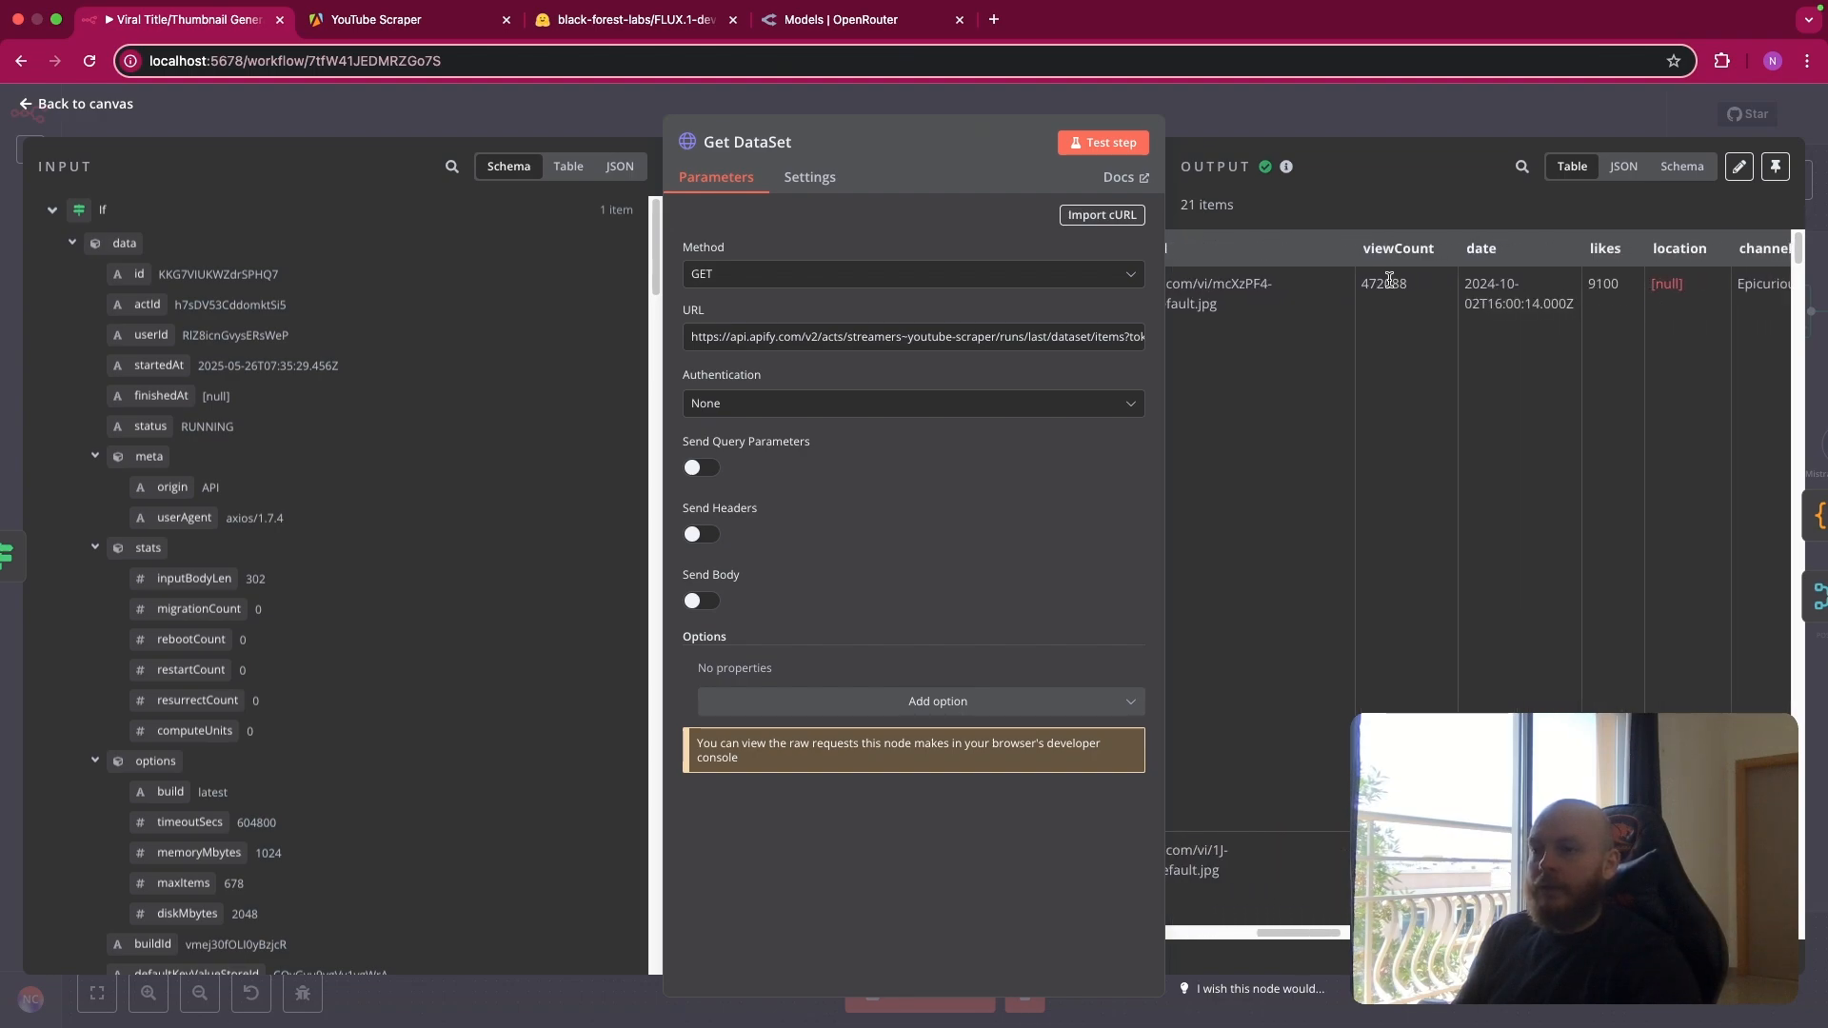
scroll(1643, 295, "right", 3)
scroll(1631, 284, "right", 5)
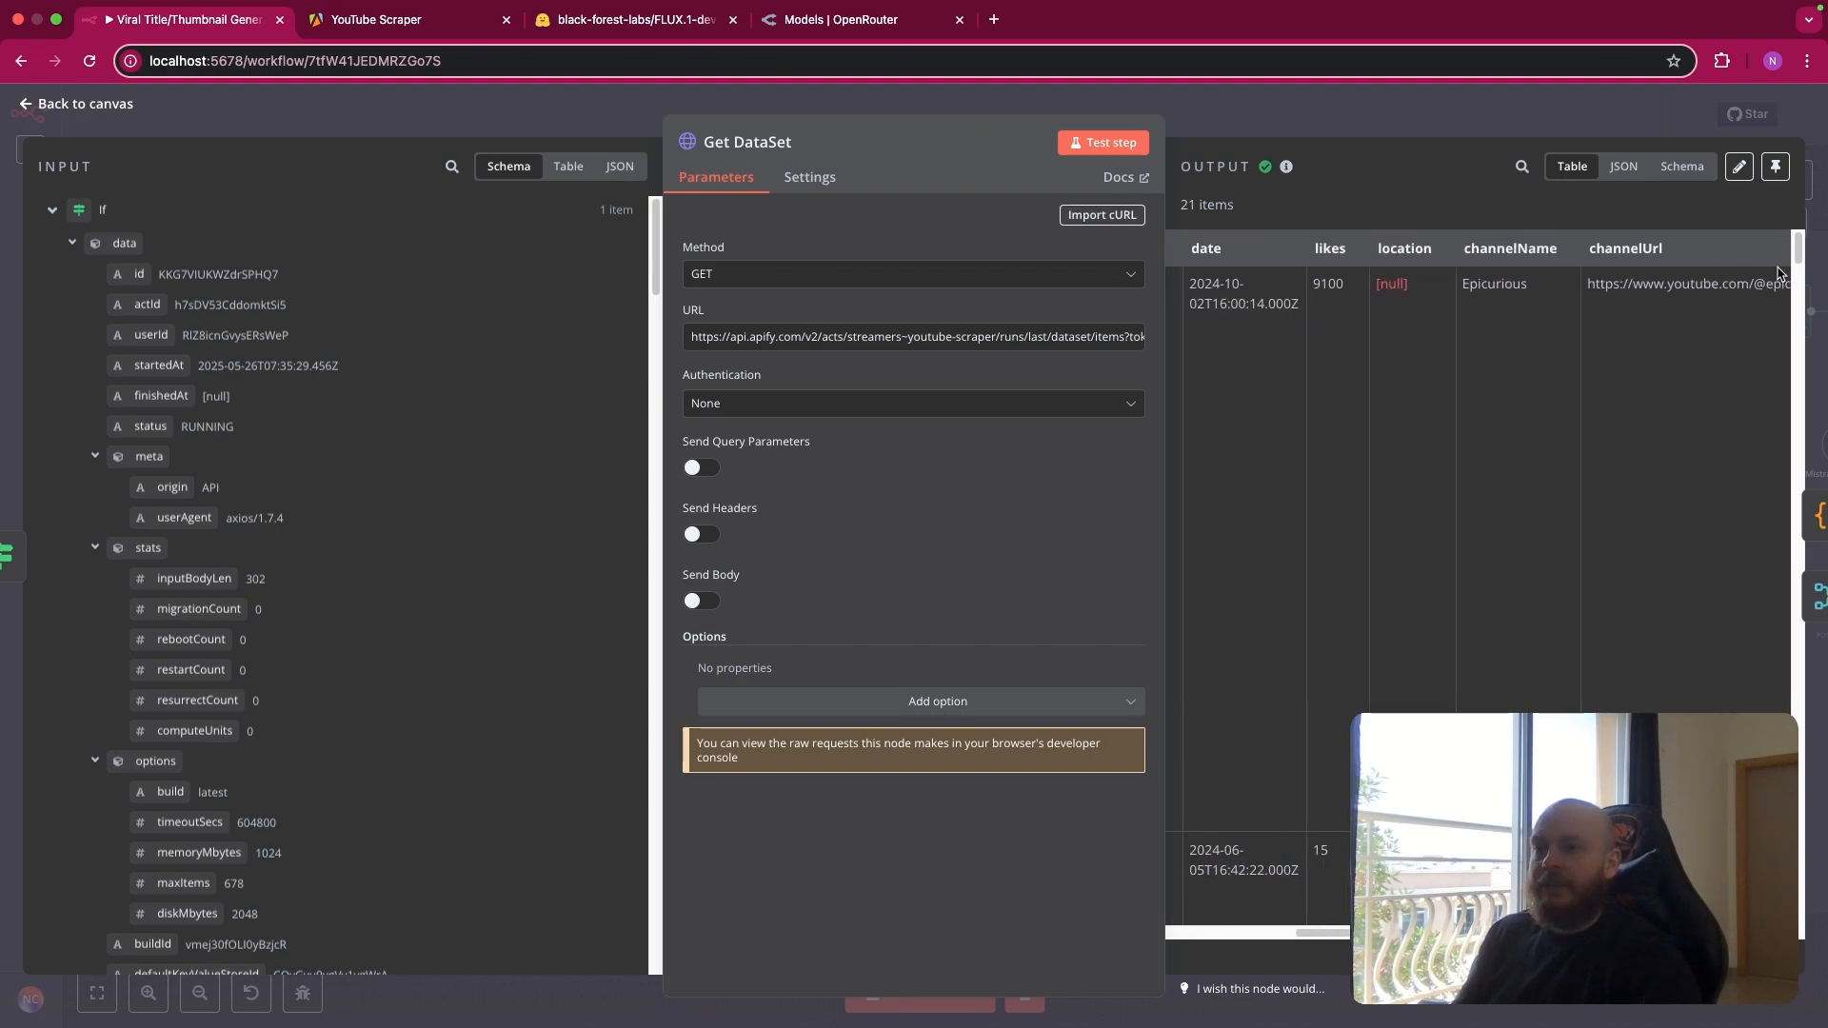
scroll(1723, 281, "left", 13)
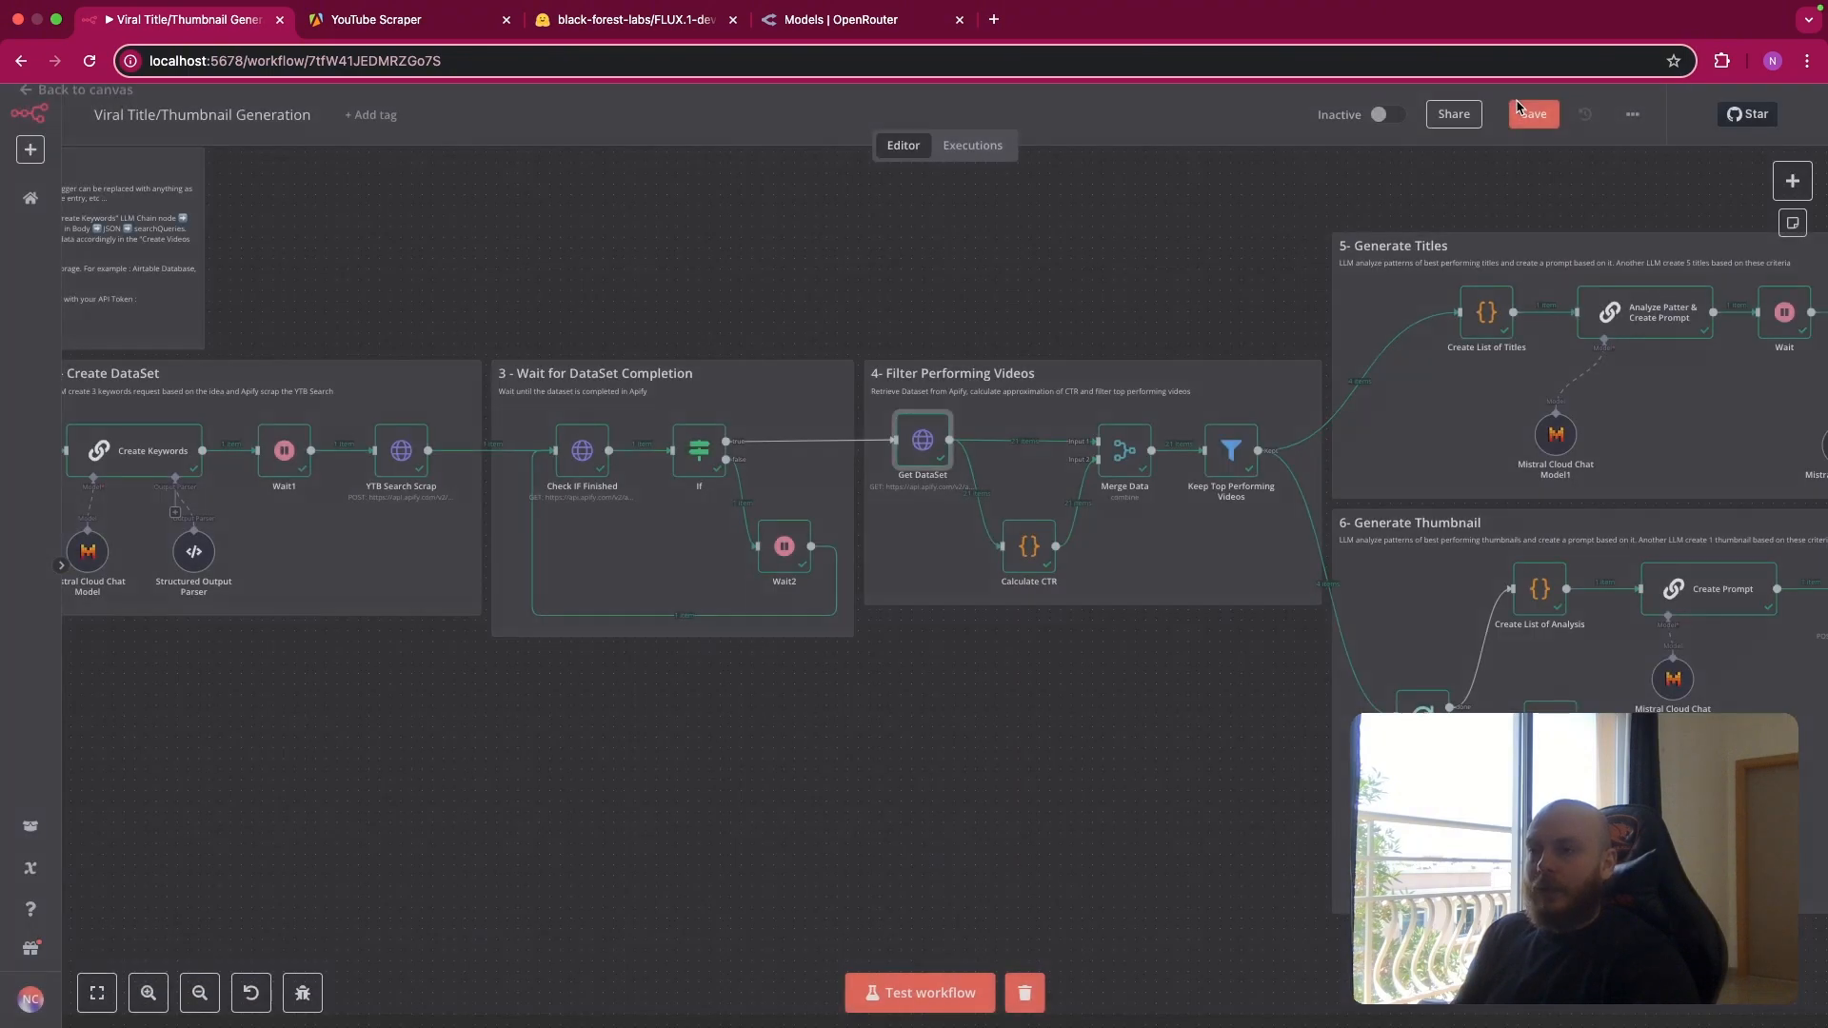
left_click(1522, 107)
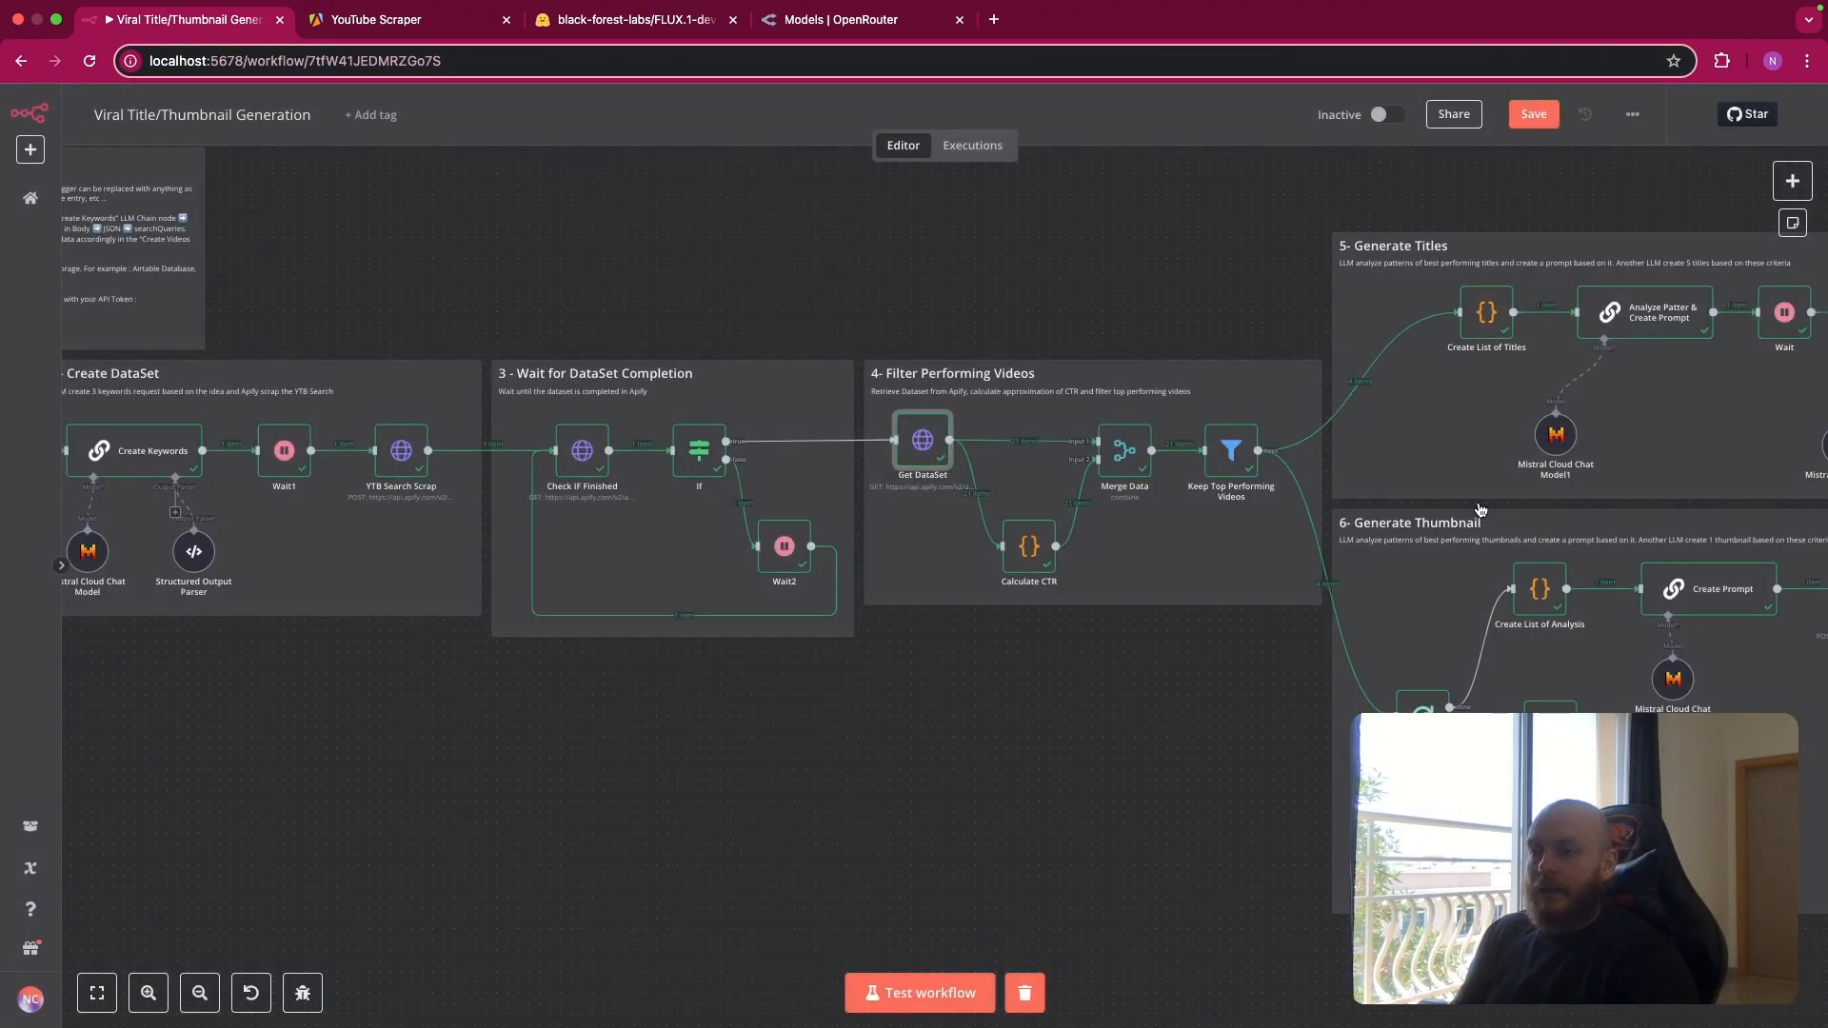
Open the Calculate CTR node and read its JavaScript from the variable definitions through the missing-value and date checks.
double_click(1041, 563)
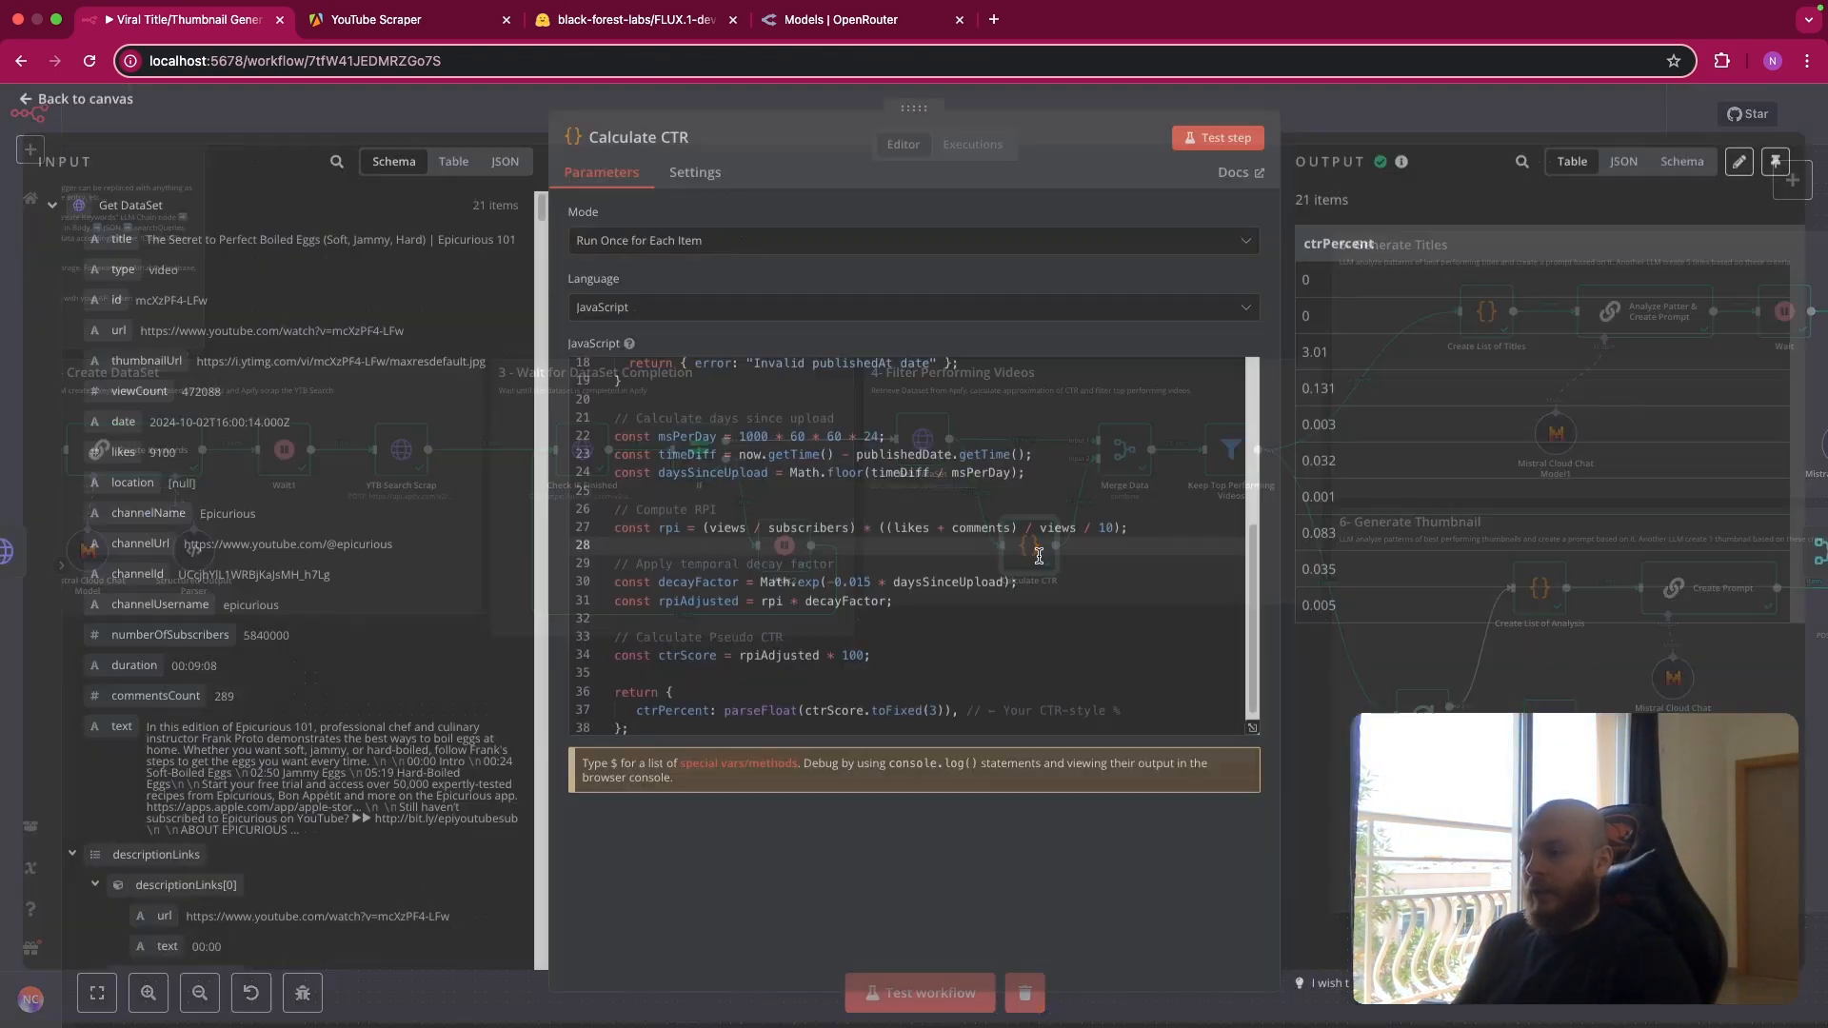
scroll(891, 533, "up", 6)
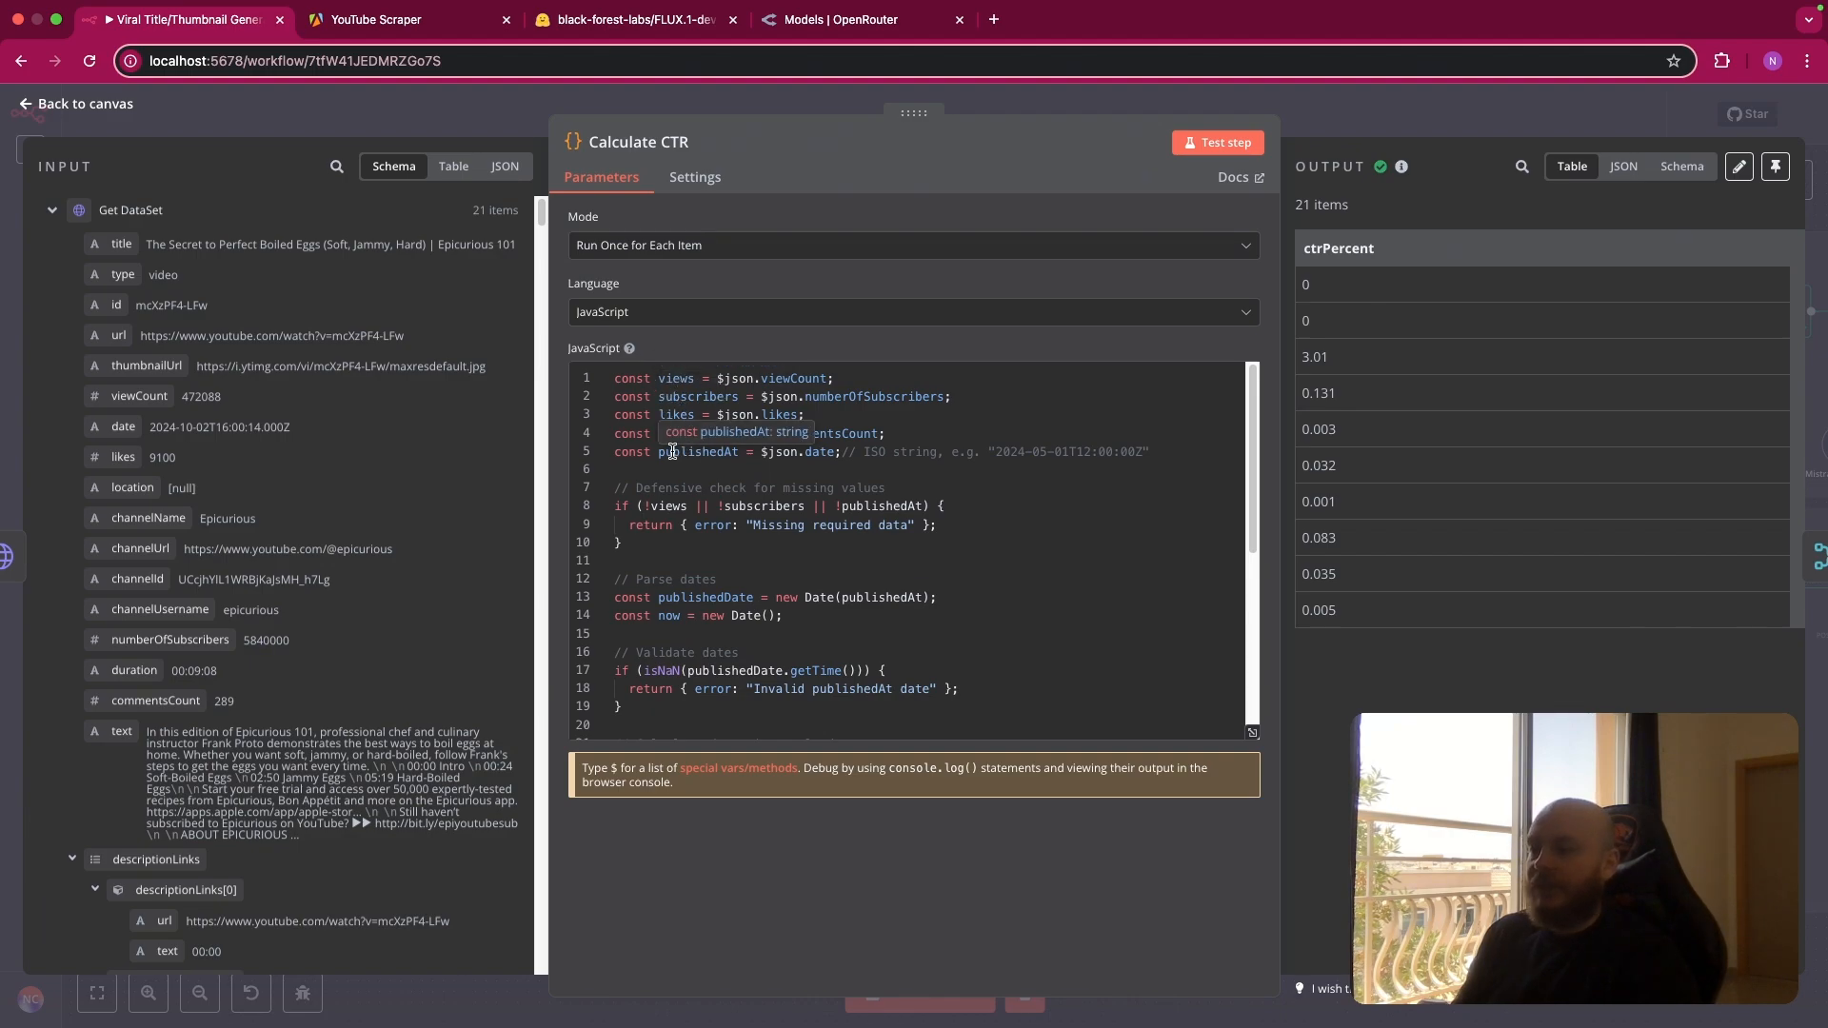
scroll(657, 464, "down", 3)
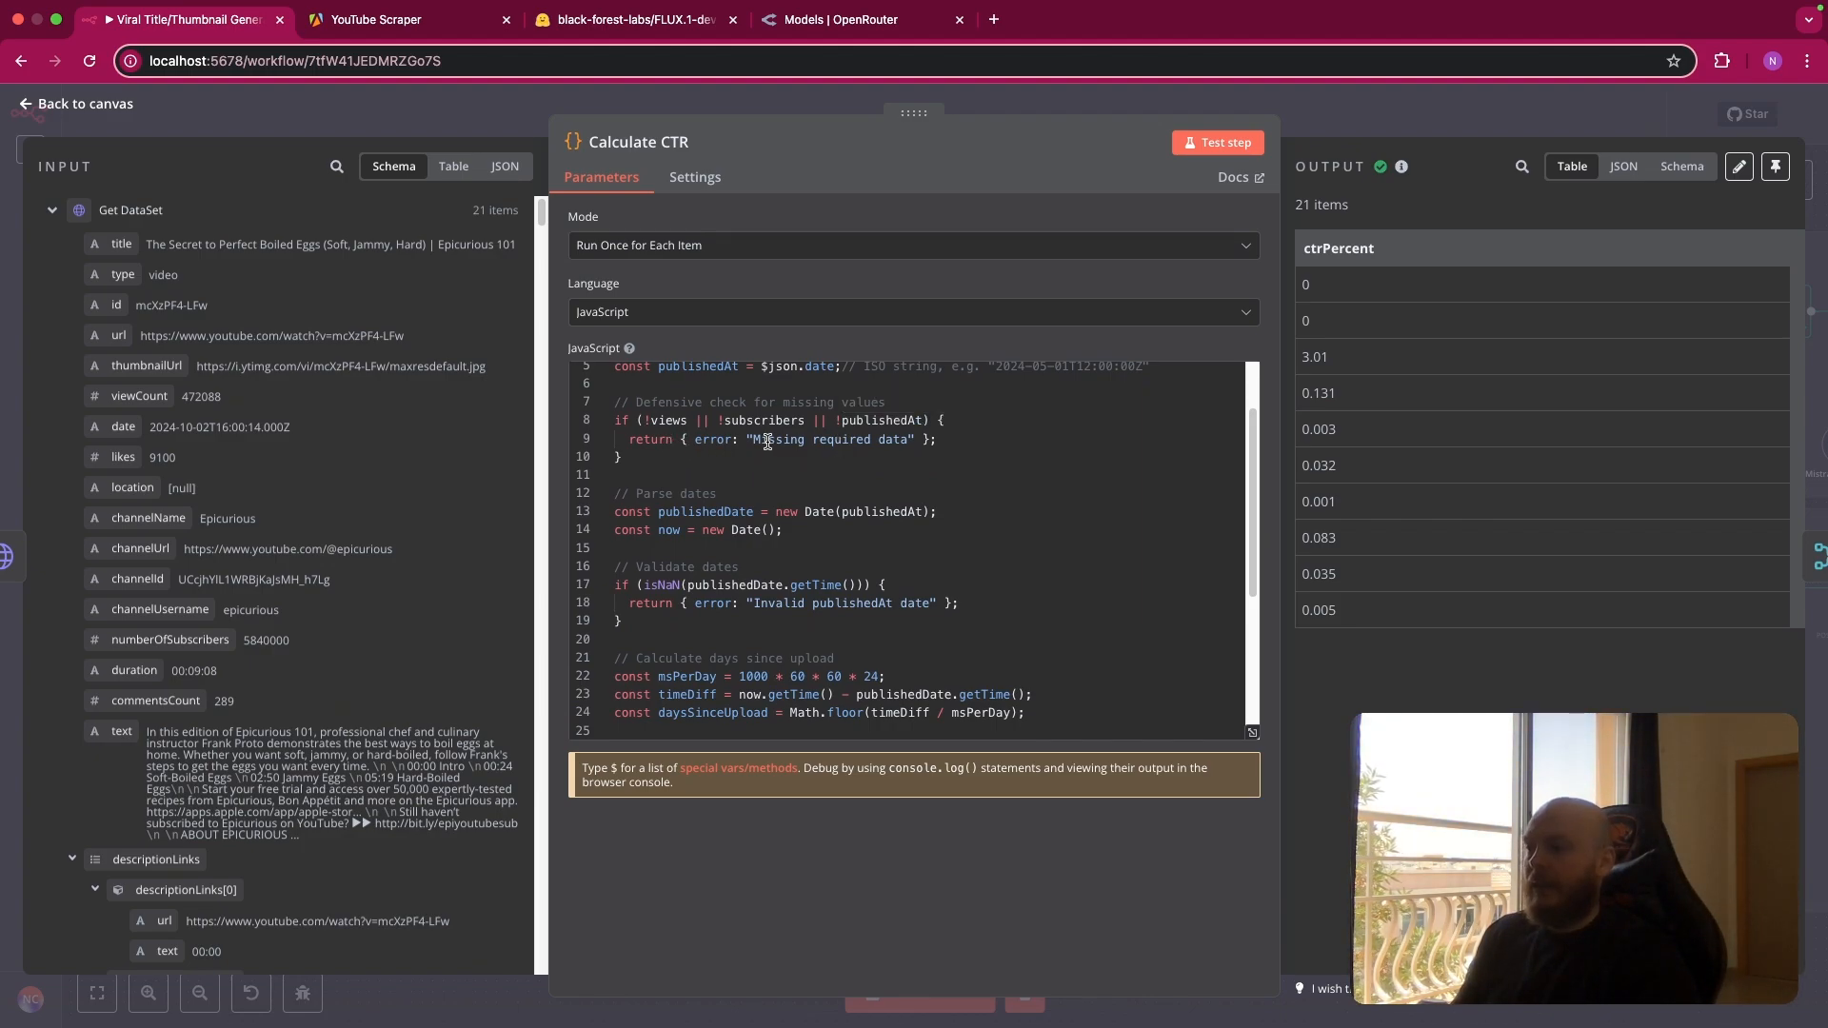
scroll(666, 476, "up", 2)
scroll(660, 483, "down", 2)
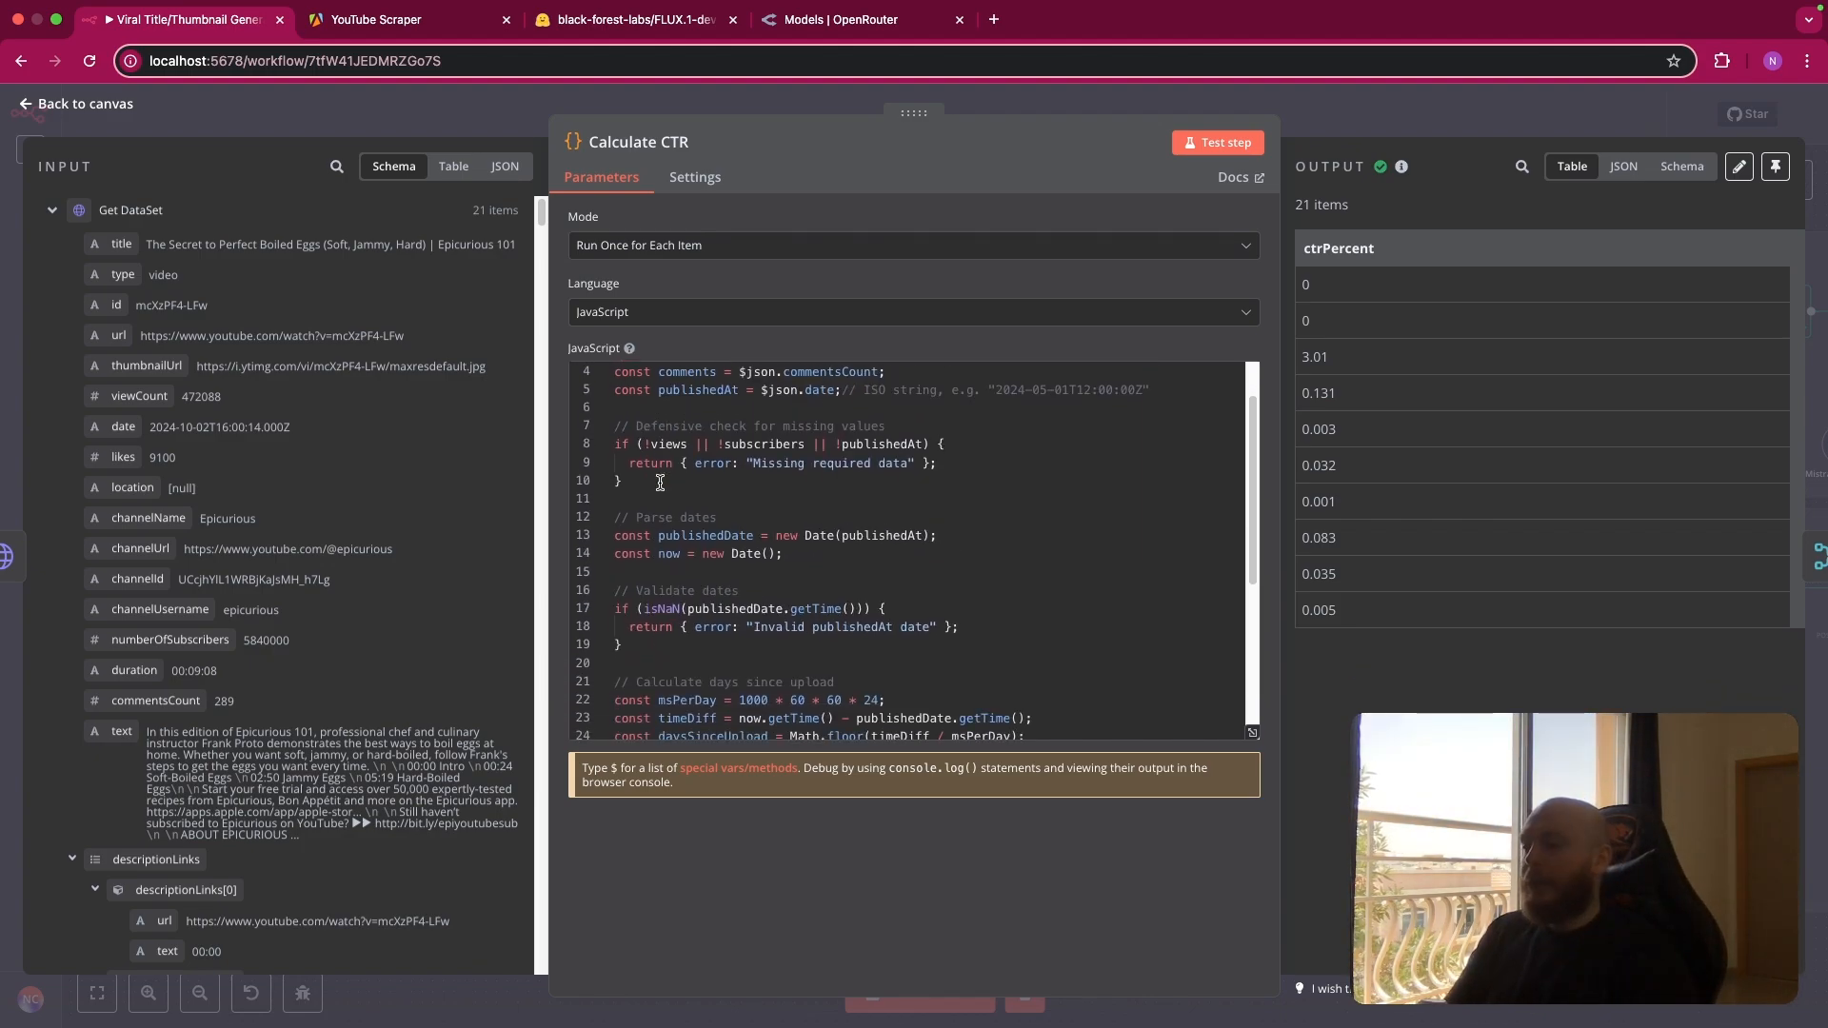
scroll(660, 483, "down", 2)
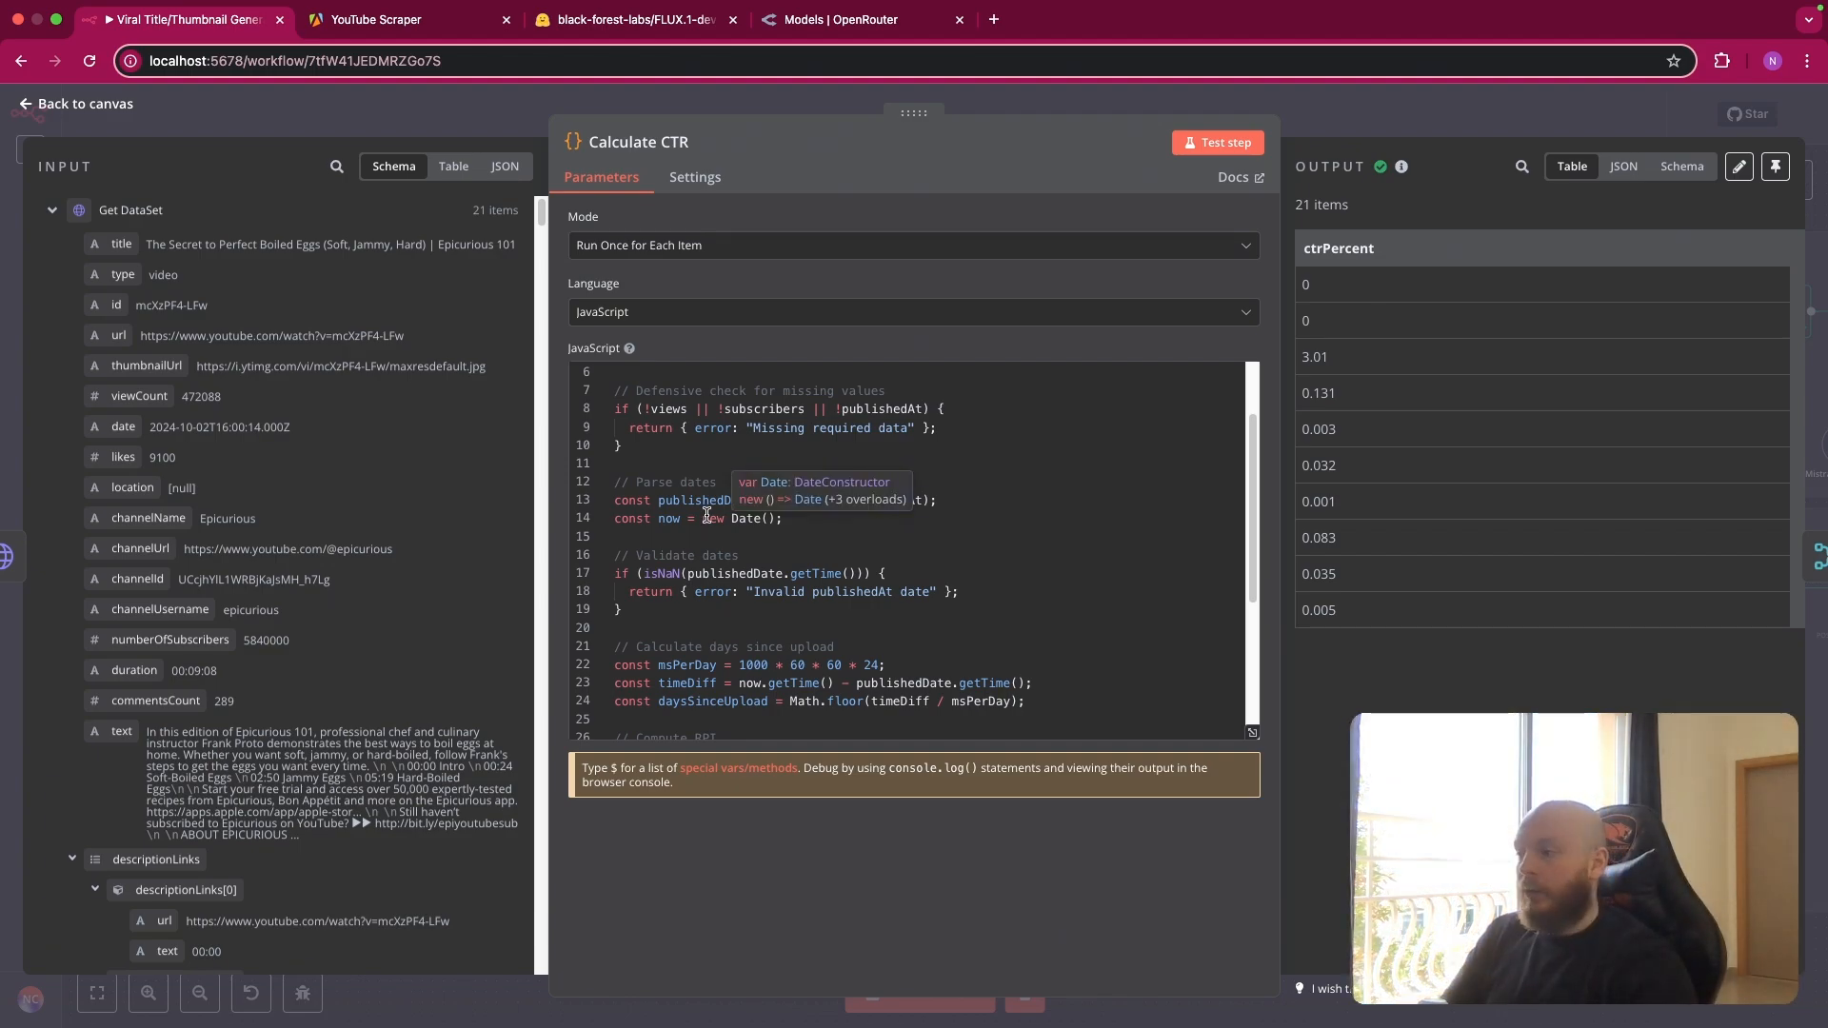
scroll(686, 538, "down", 2)
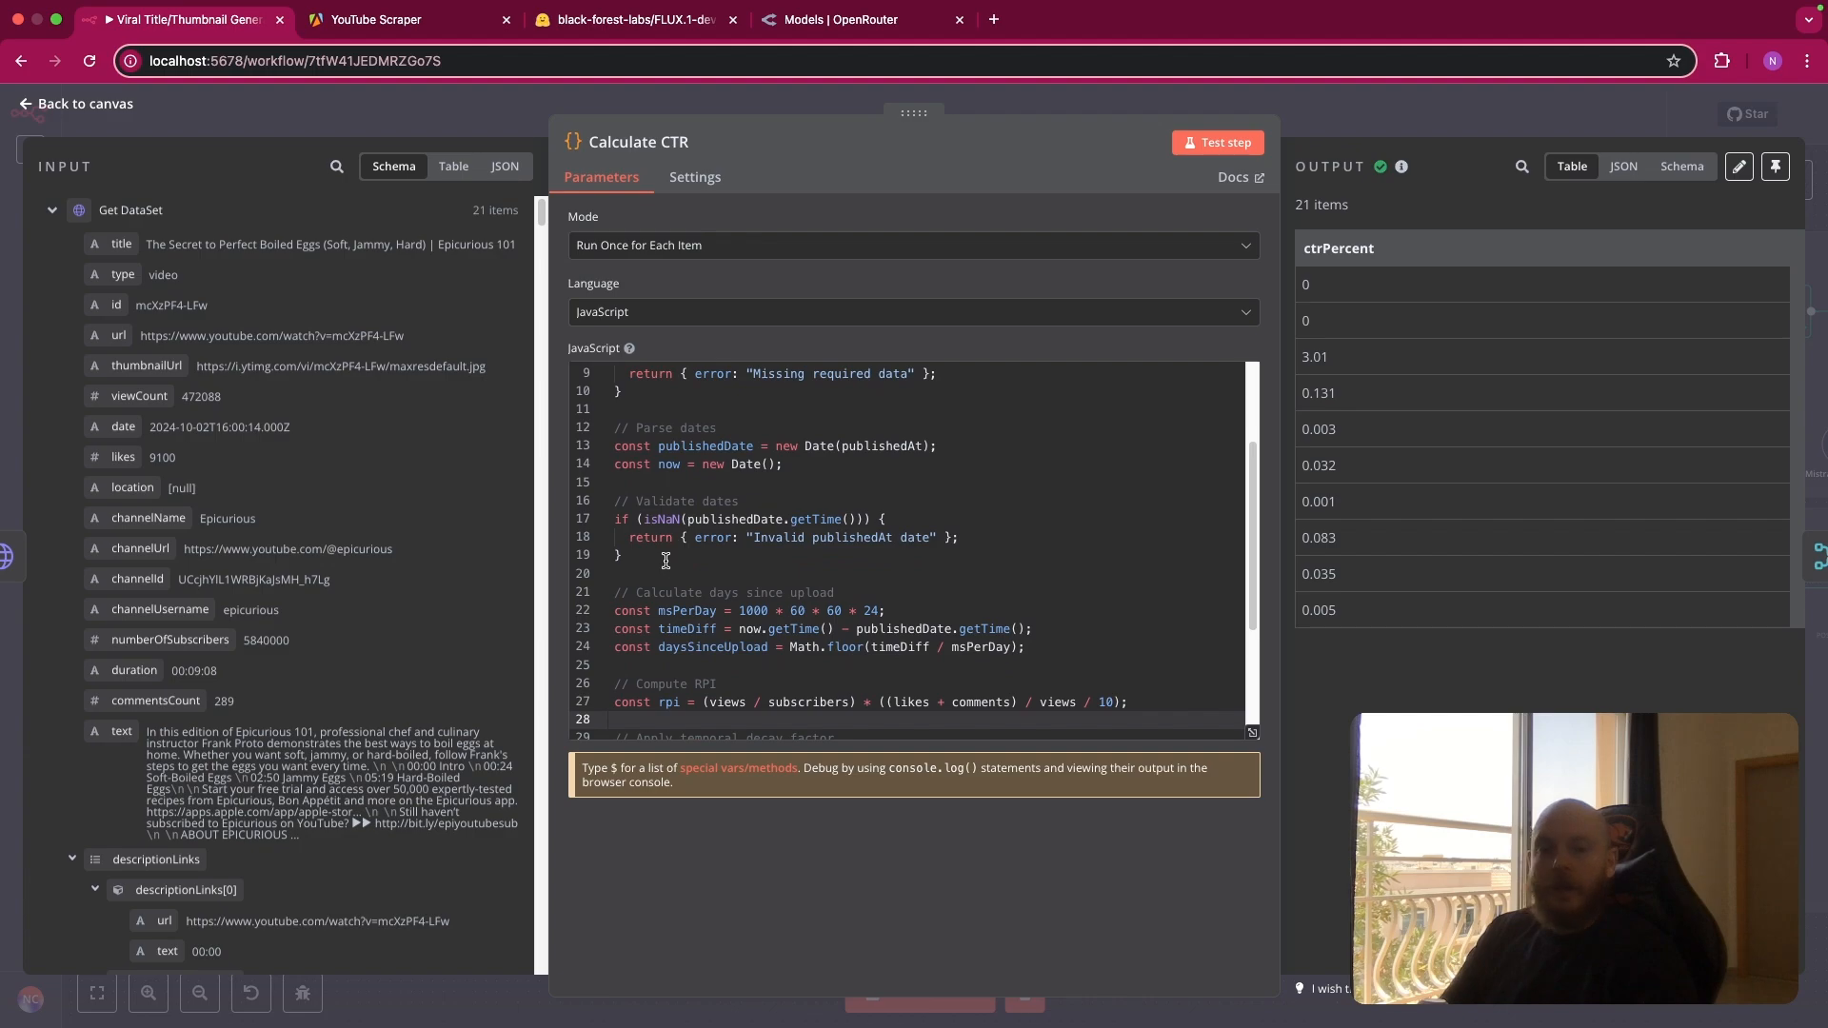
Read the days-since-upload, RPI, decay factor and Pseudo CTR code, check the output in Schema view, then close the Calculate CTR node.
scroll(722, 506, "down", 2)
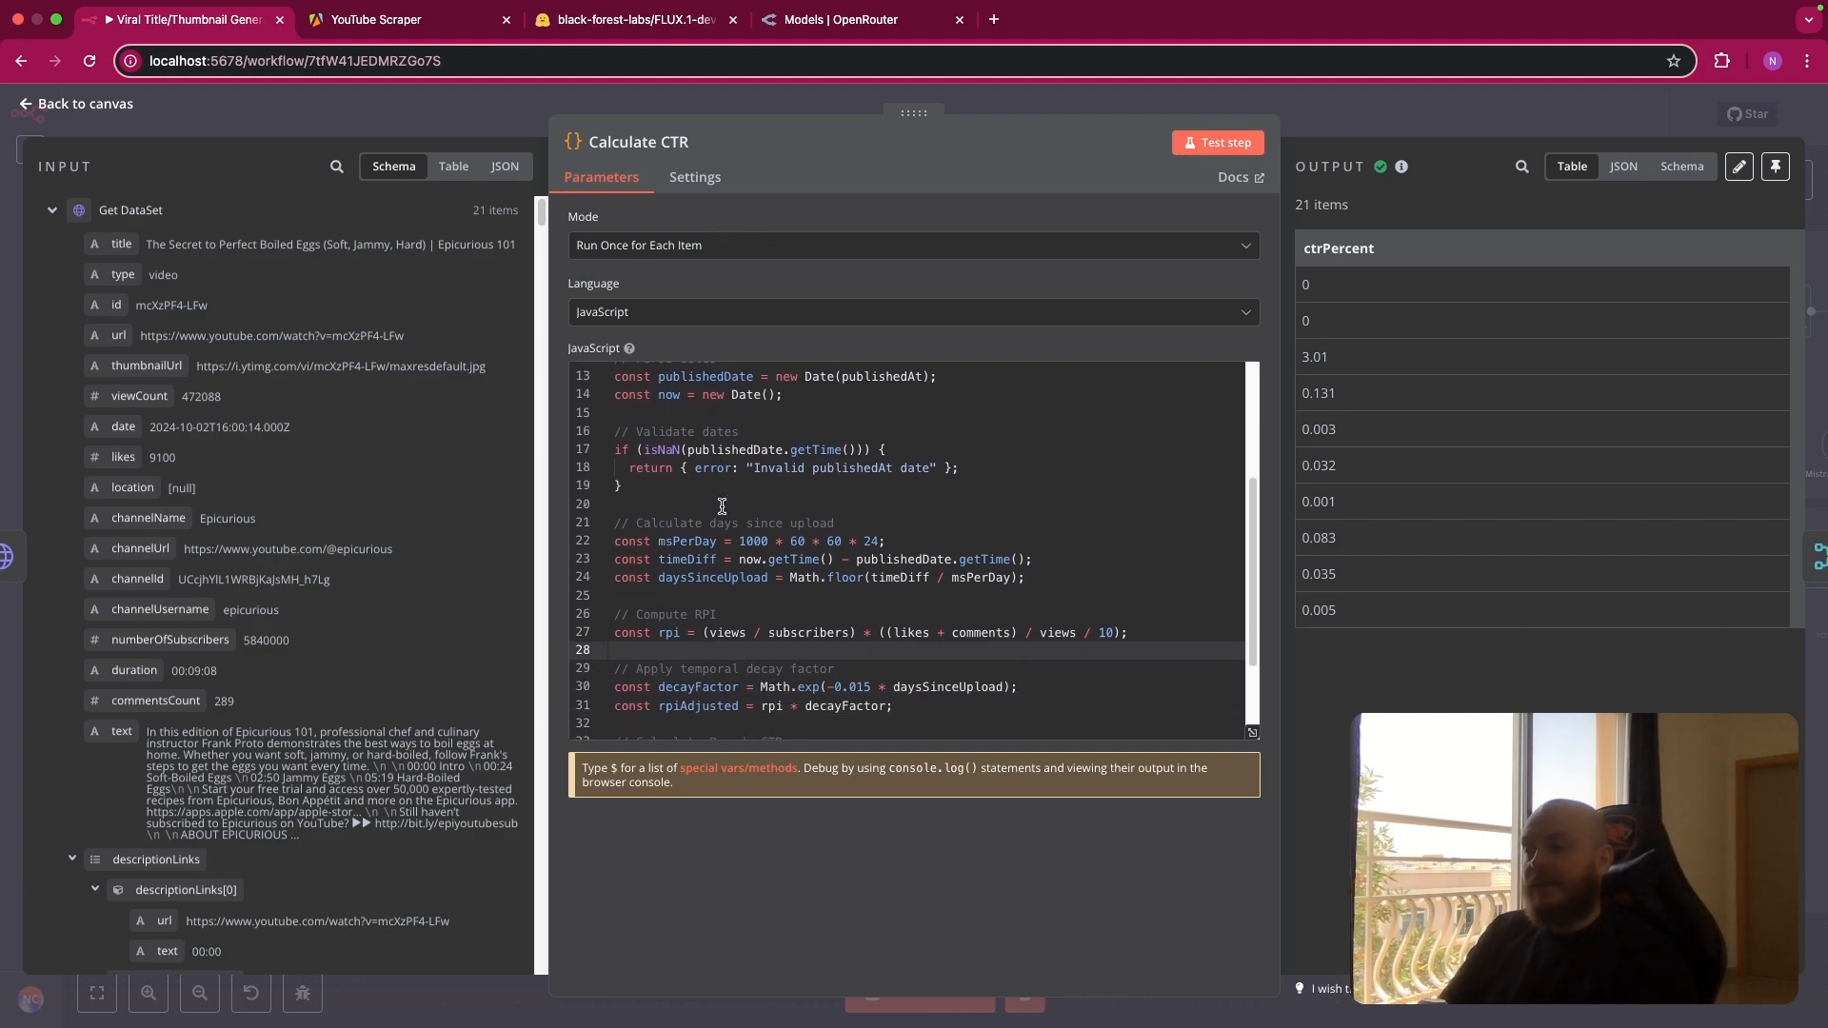
scroll(722, 506, "down", 1)
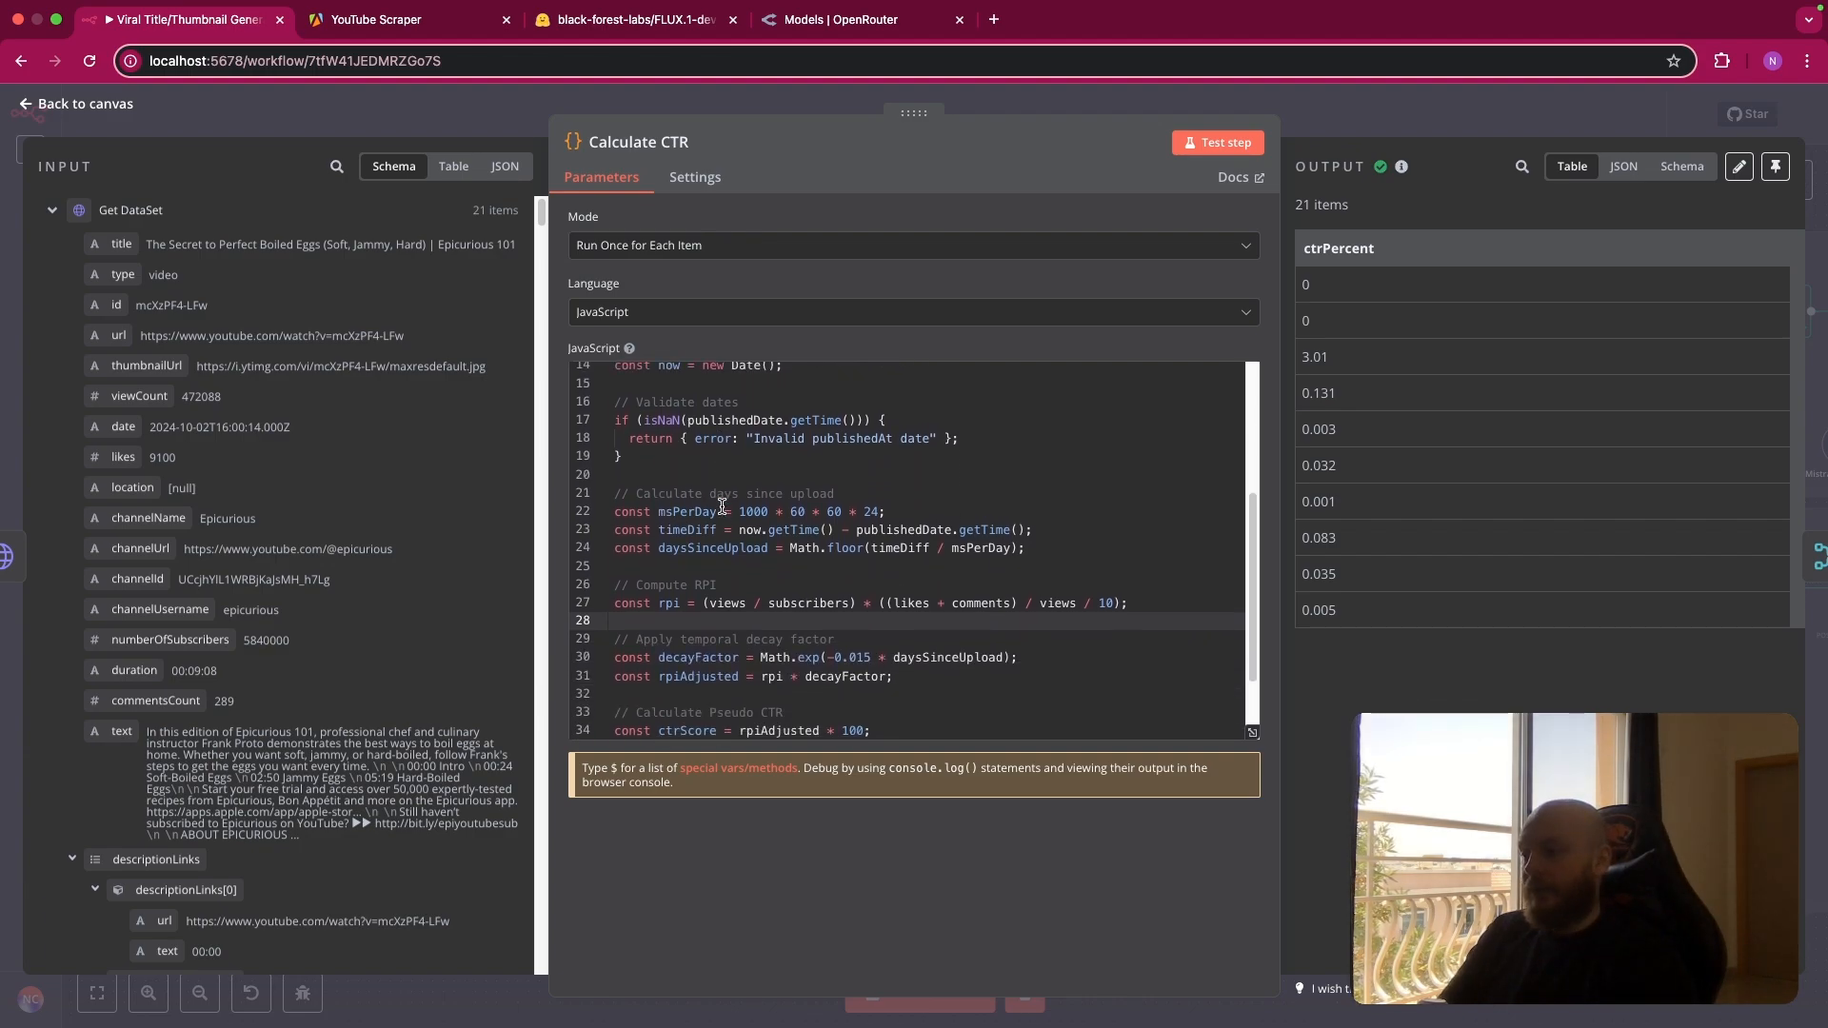
scroll(722, 506, "down", 1)
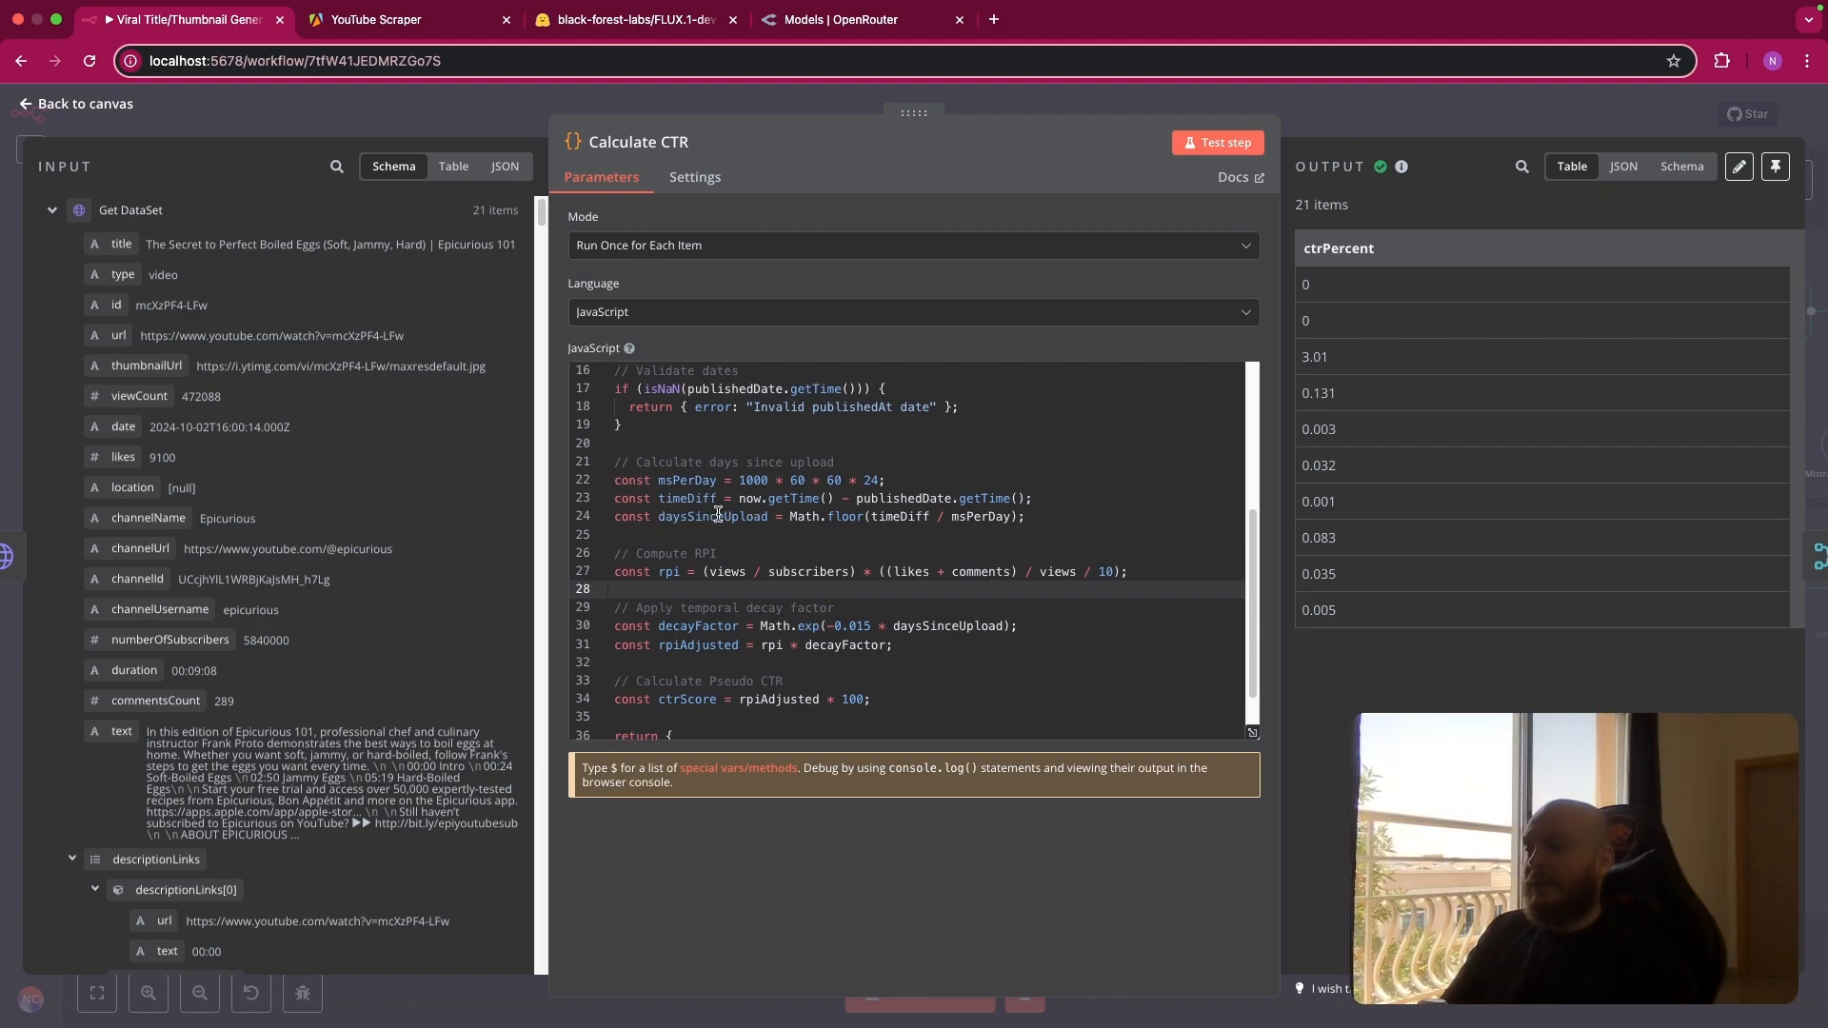
scroll(762, 534, "down", 1)
left_click(685, 544)
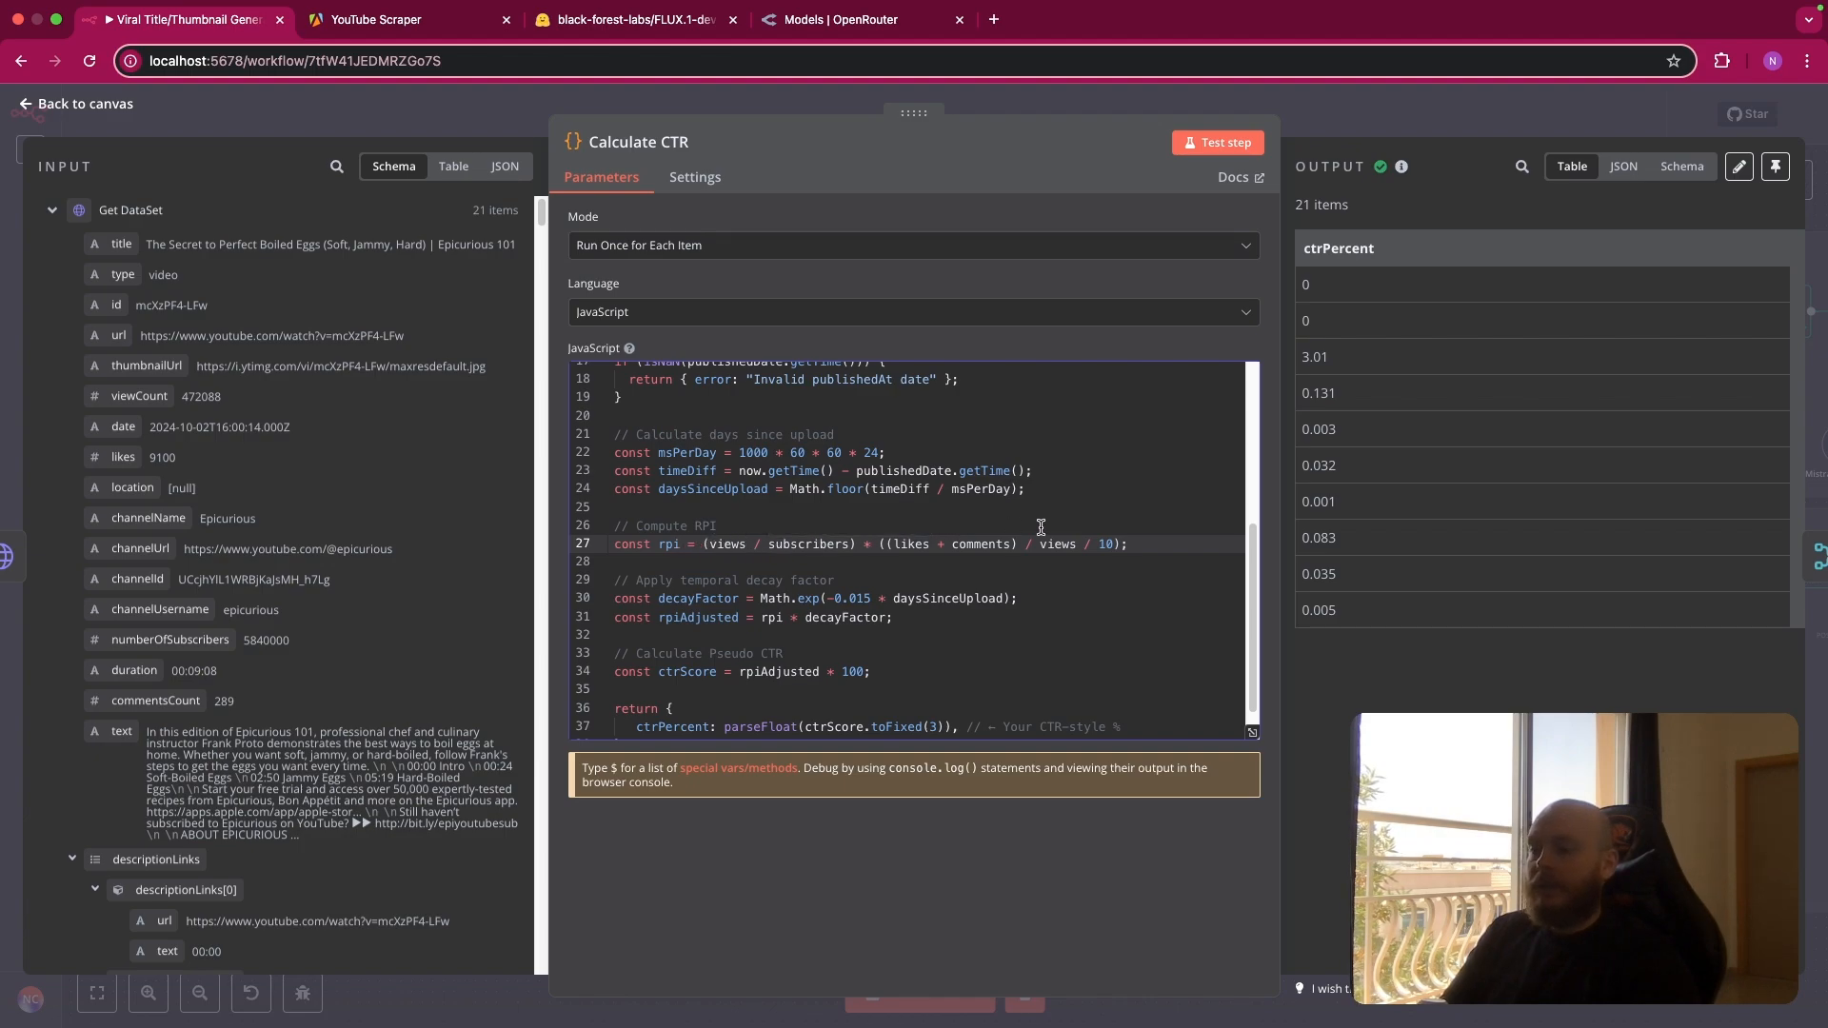
scroll(688, 498, "down", 1)
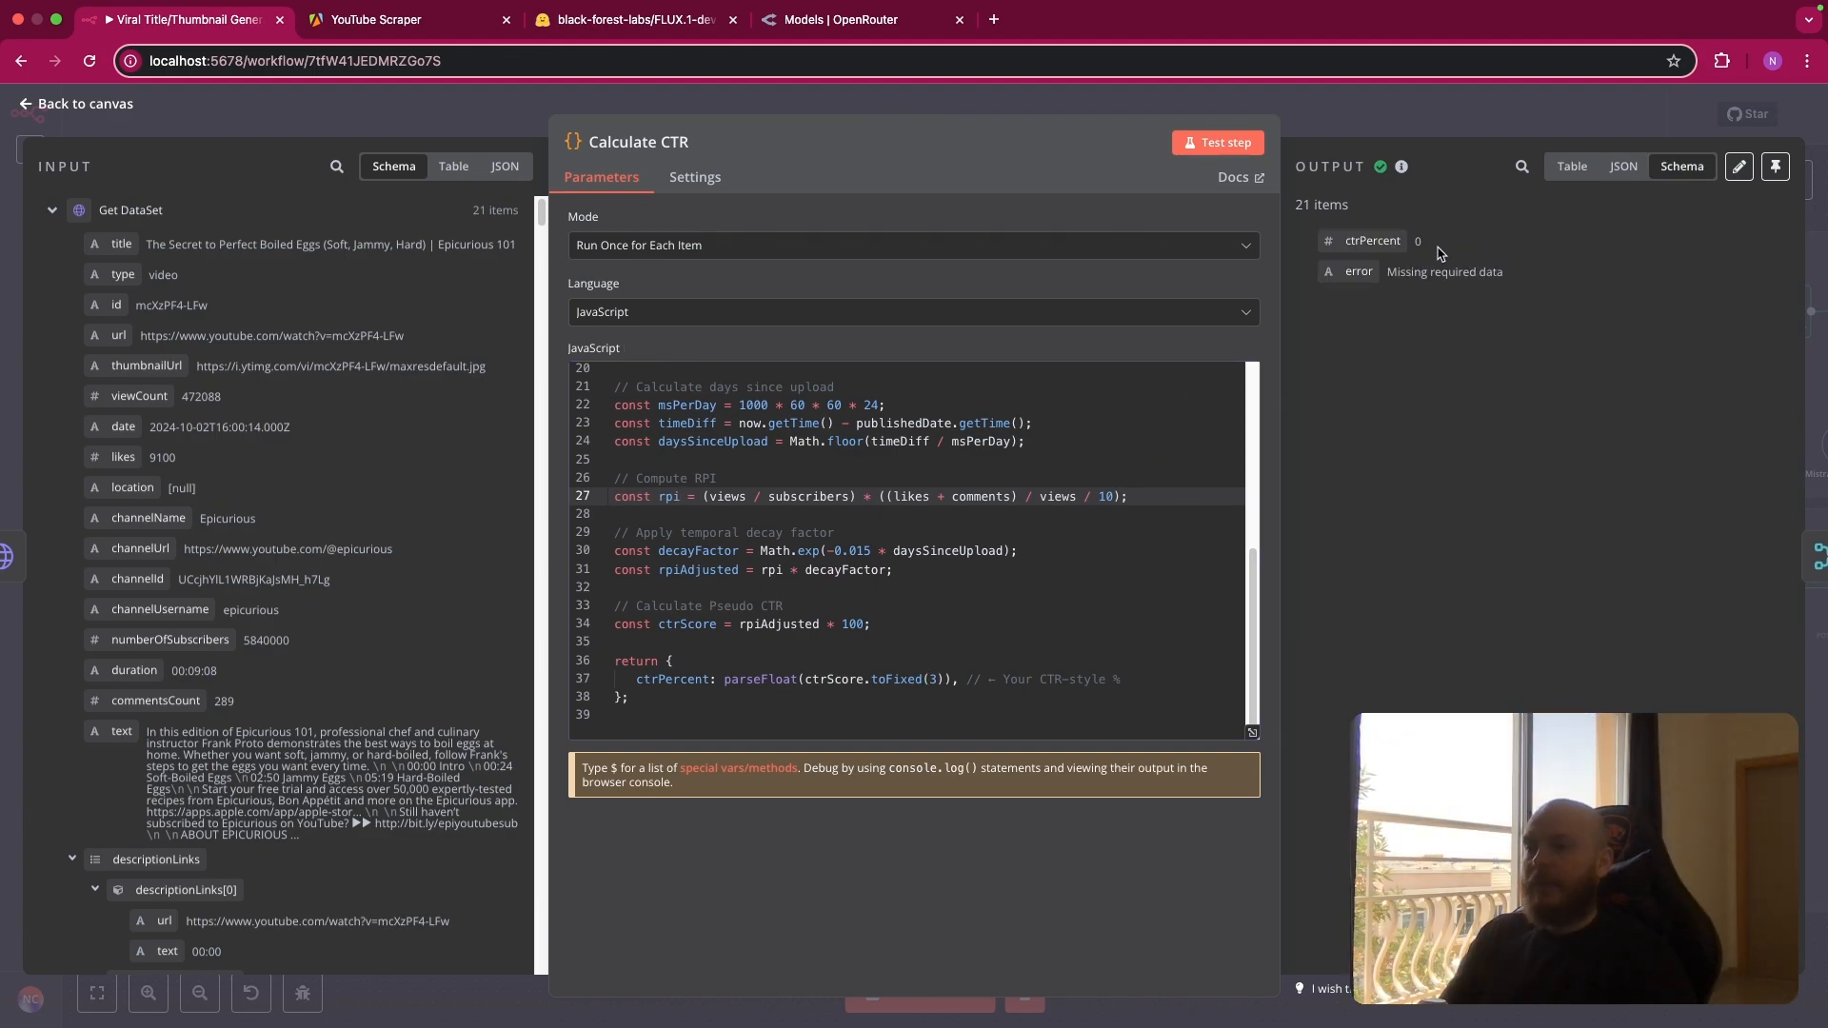
key("Escape")
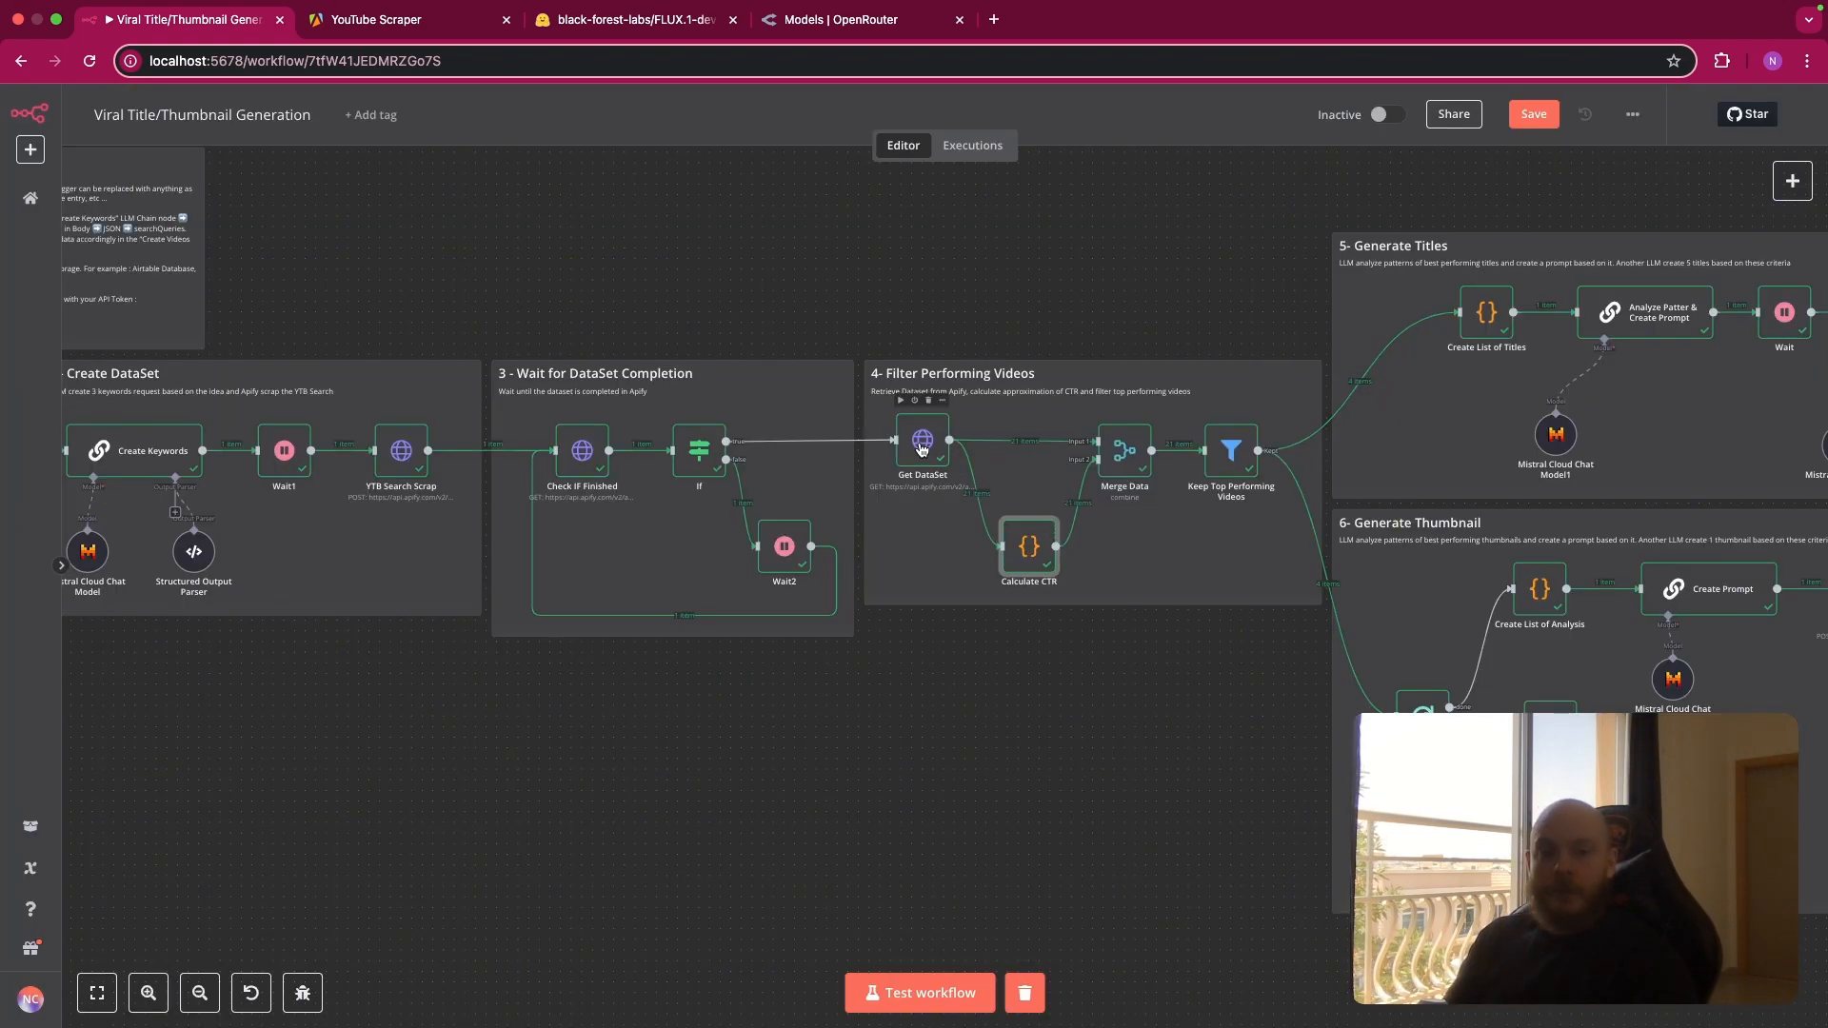
Reopen the Calculate CTR node, view its run mode options, and close the node without changing the mode.
double_click(1032, 545)
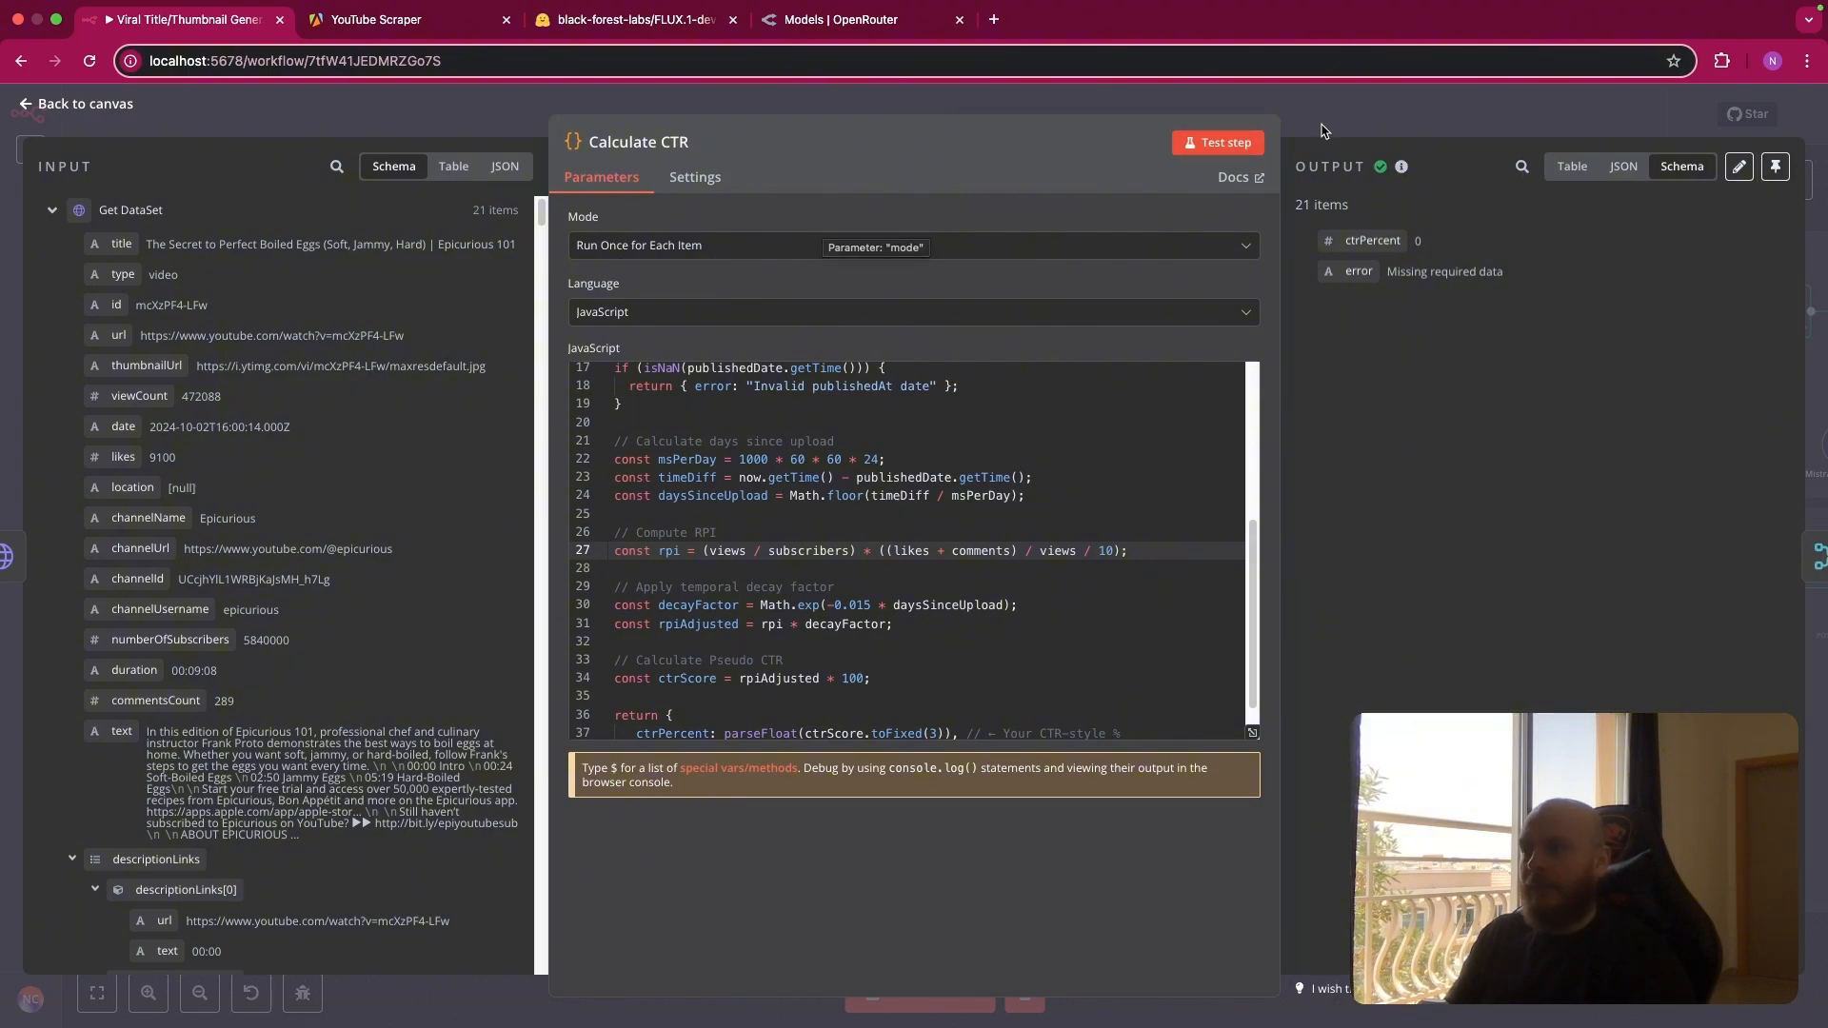
left_click(991, 244)
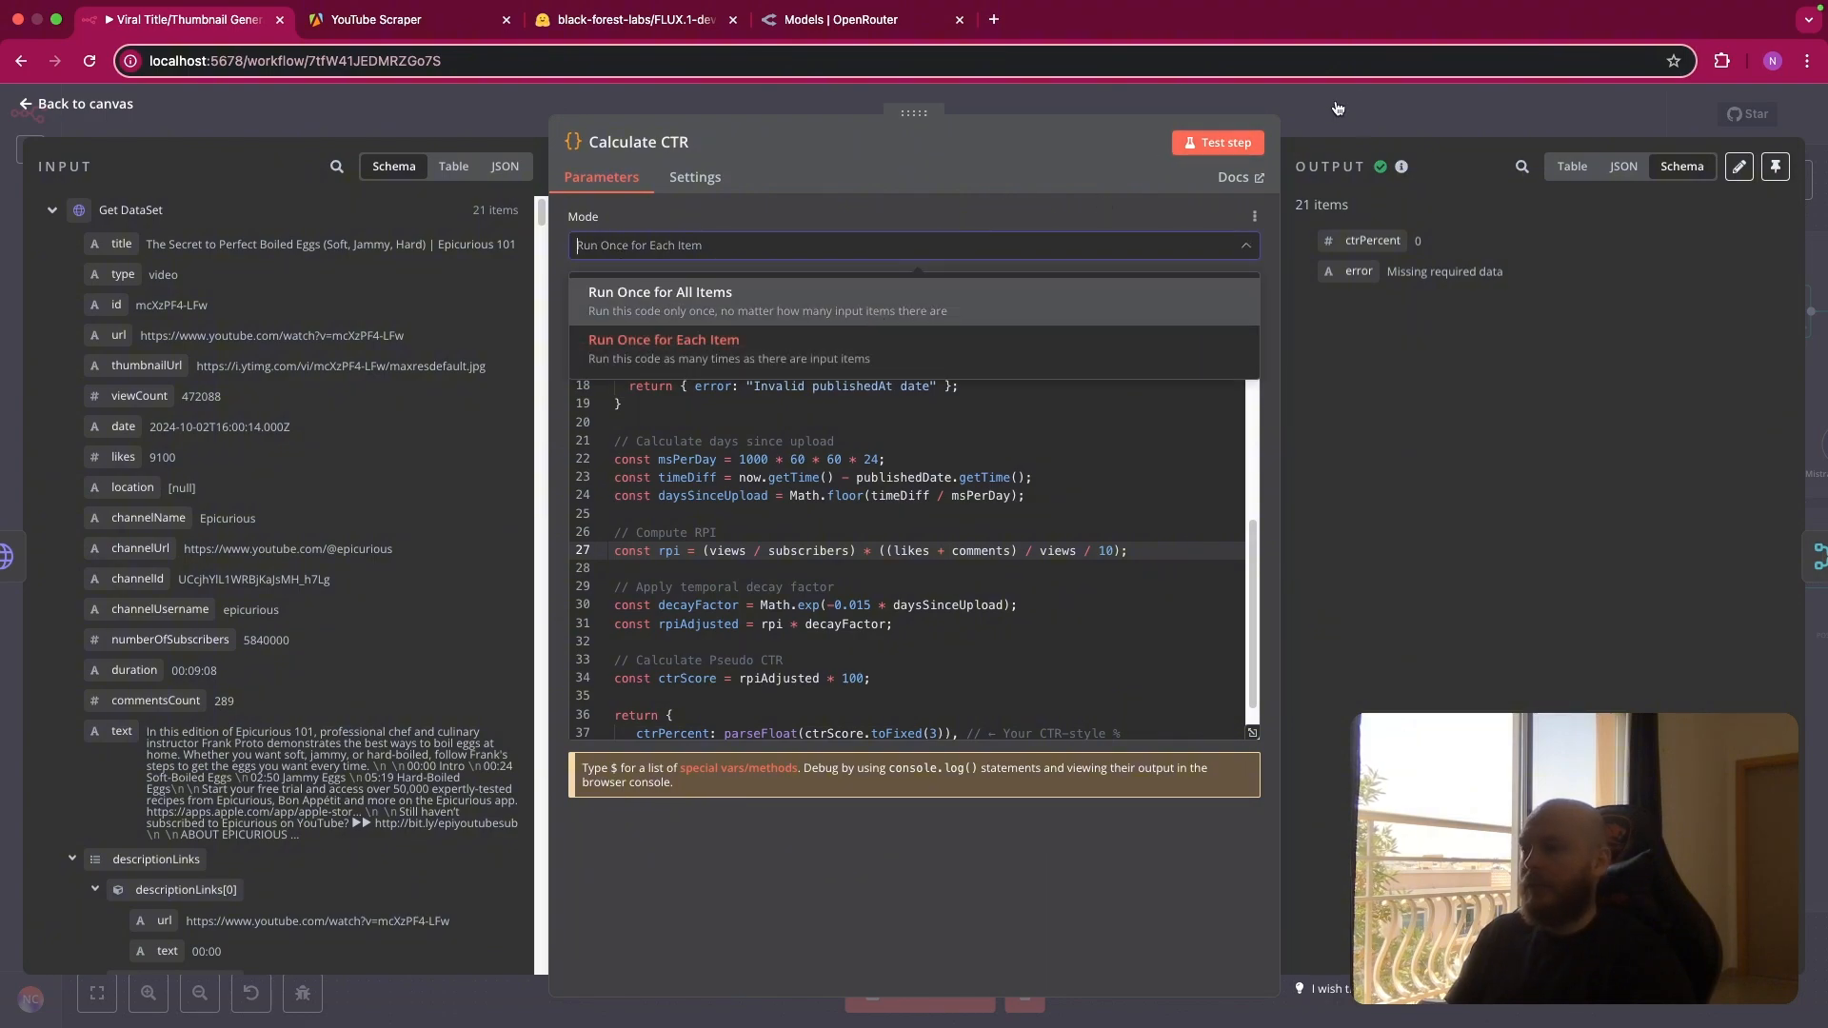
left_click(1338, 108)
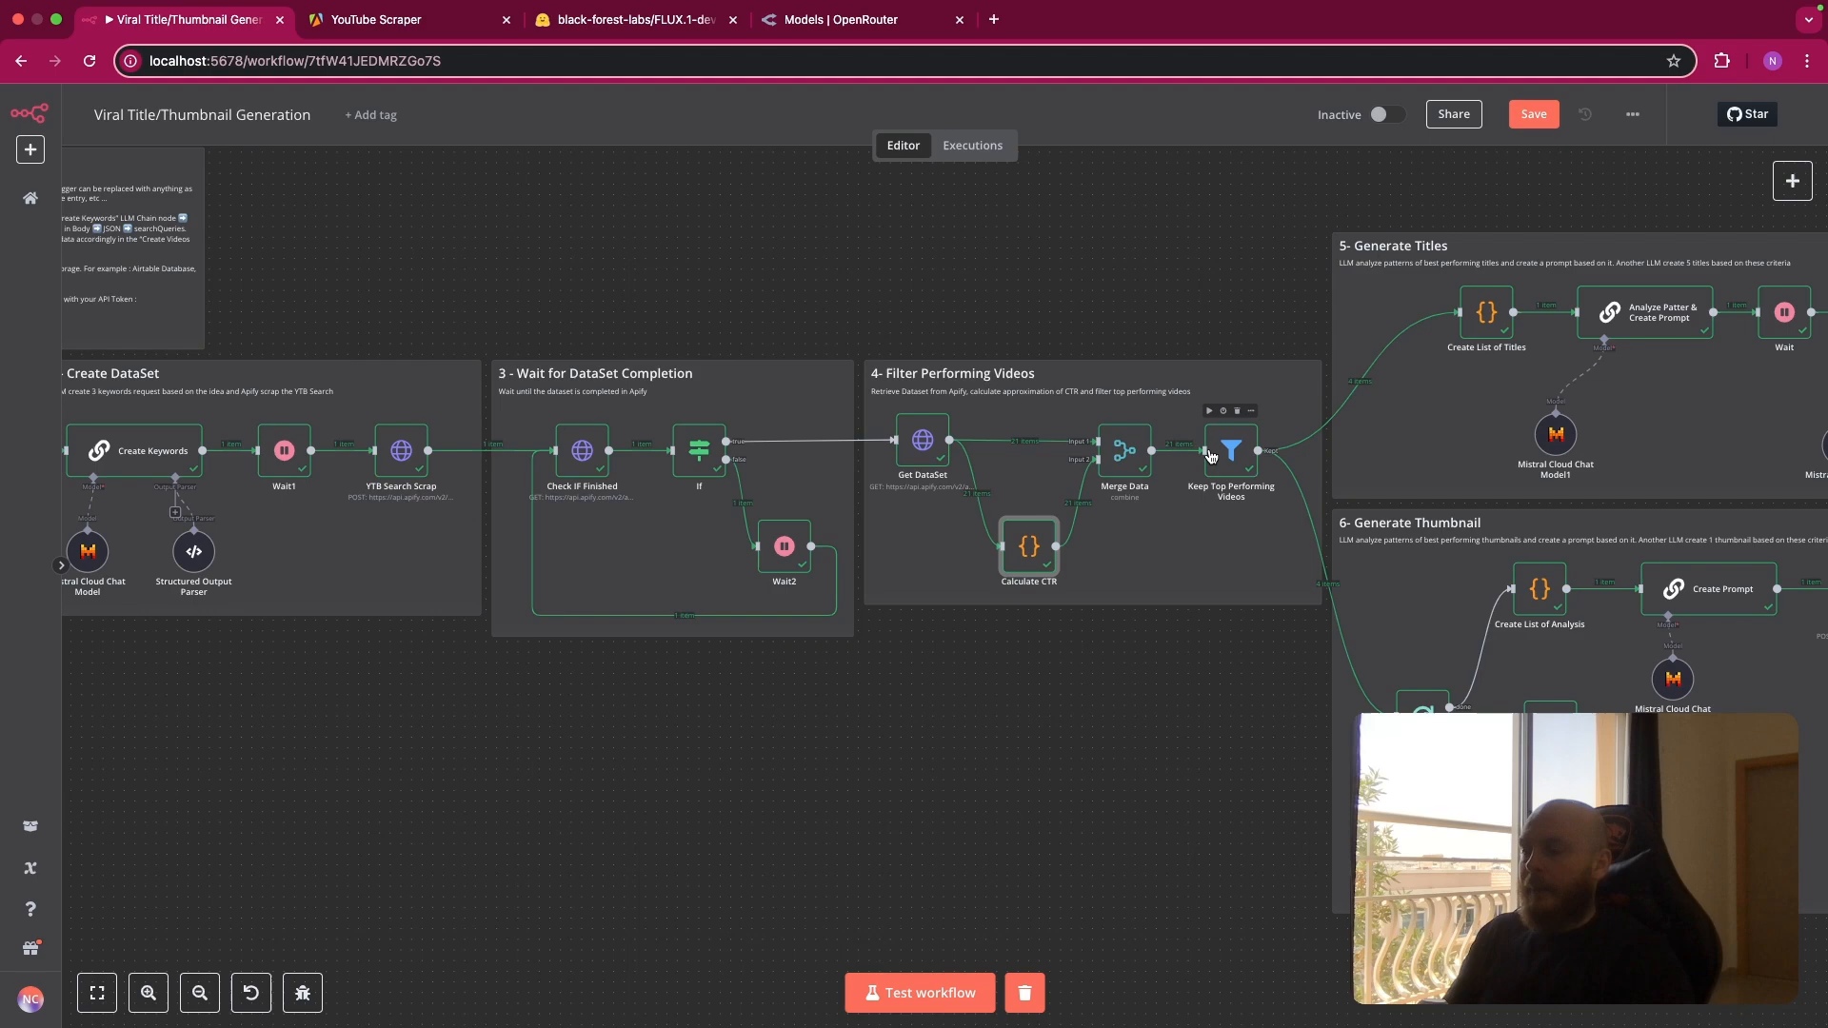
Review the Merge Data node's combine settings and the Keep Top Performing Videos node's ctrPercent filter condition, closing each node again.
double_click(1124, 451)
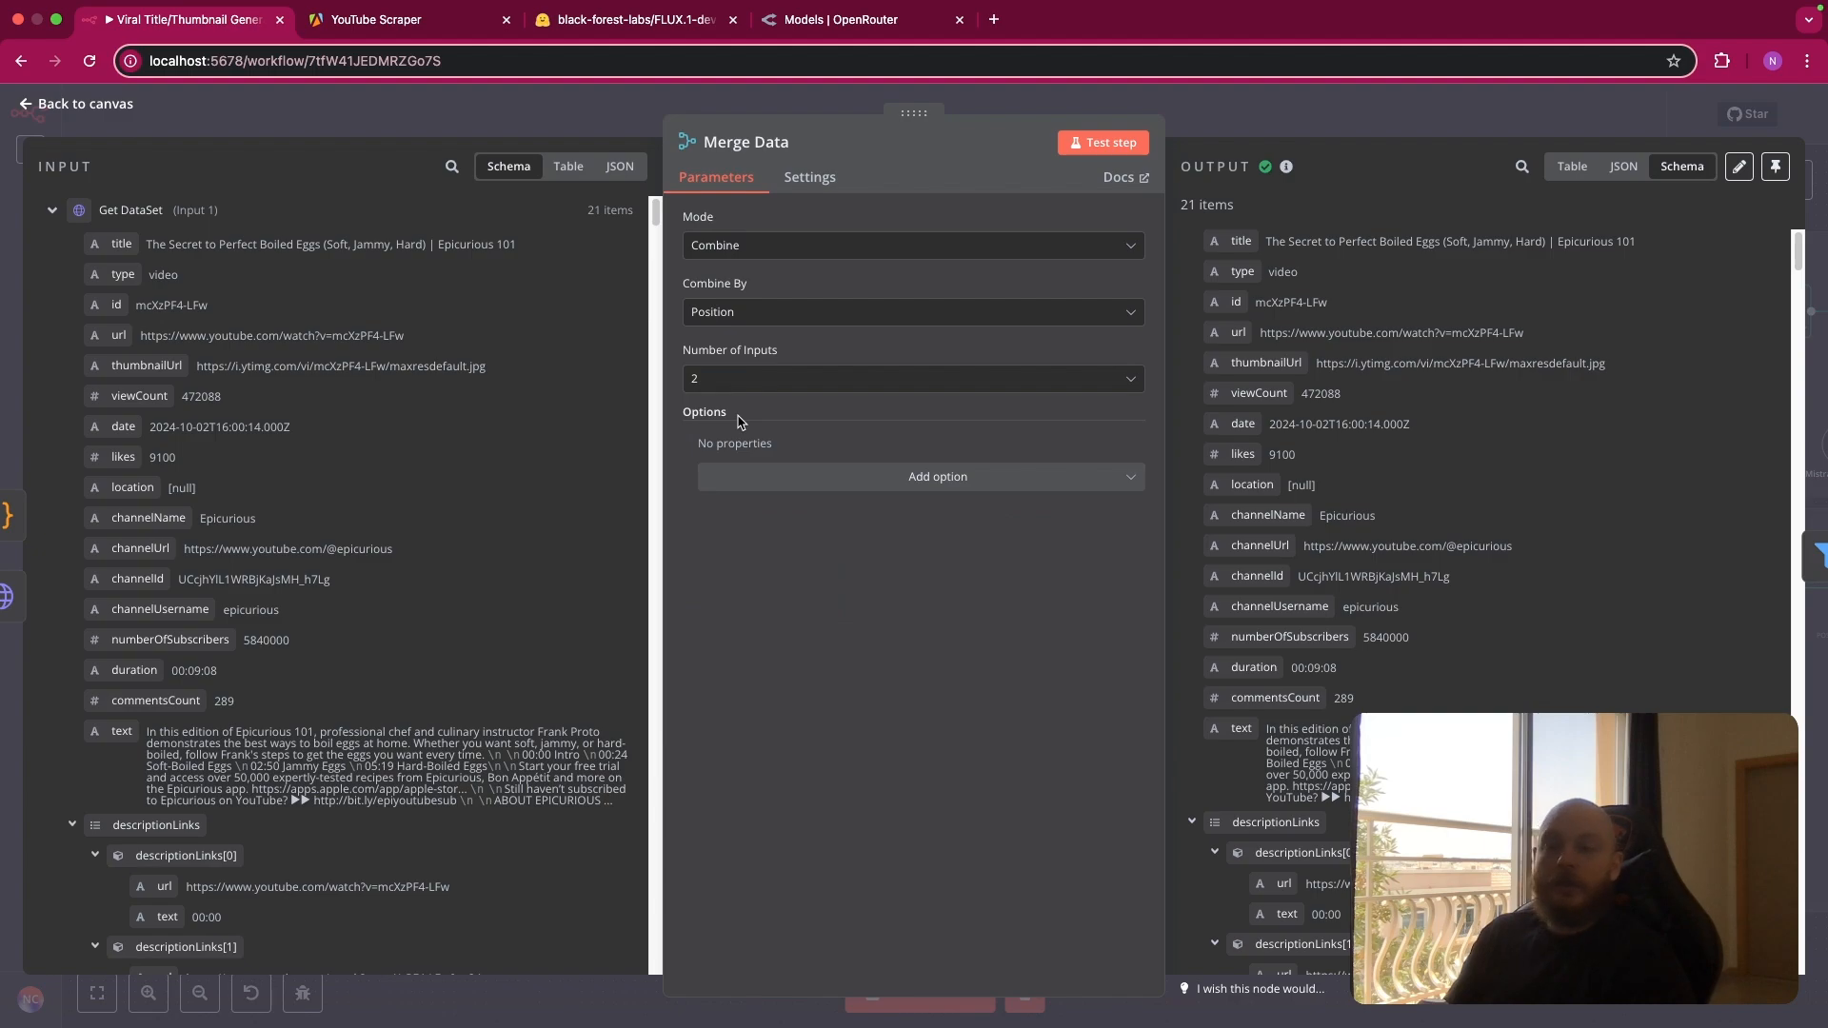
left_click(1219, 129)
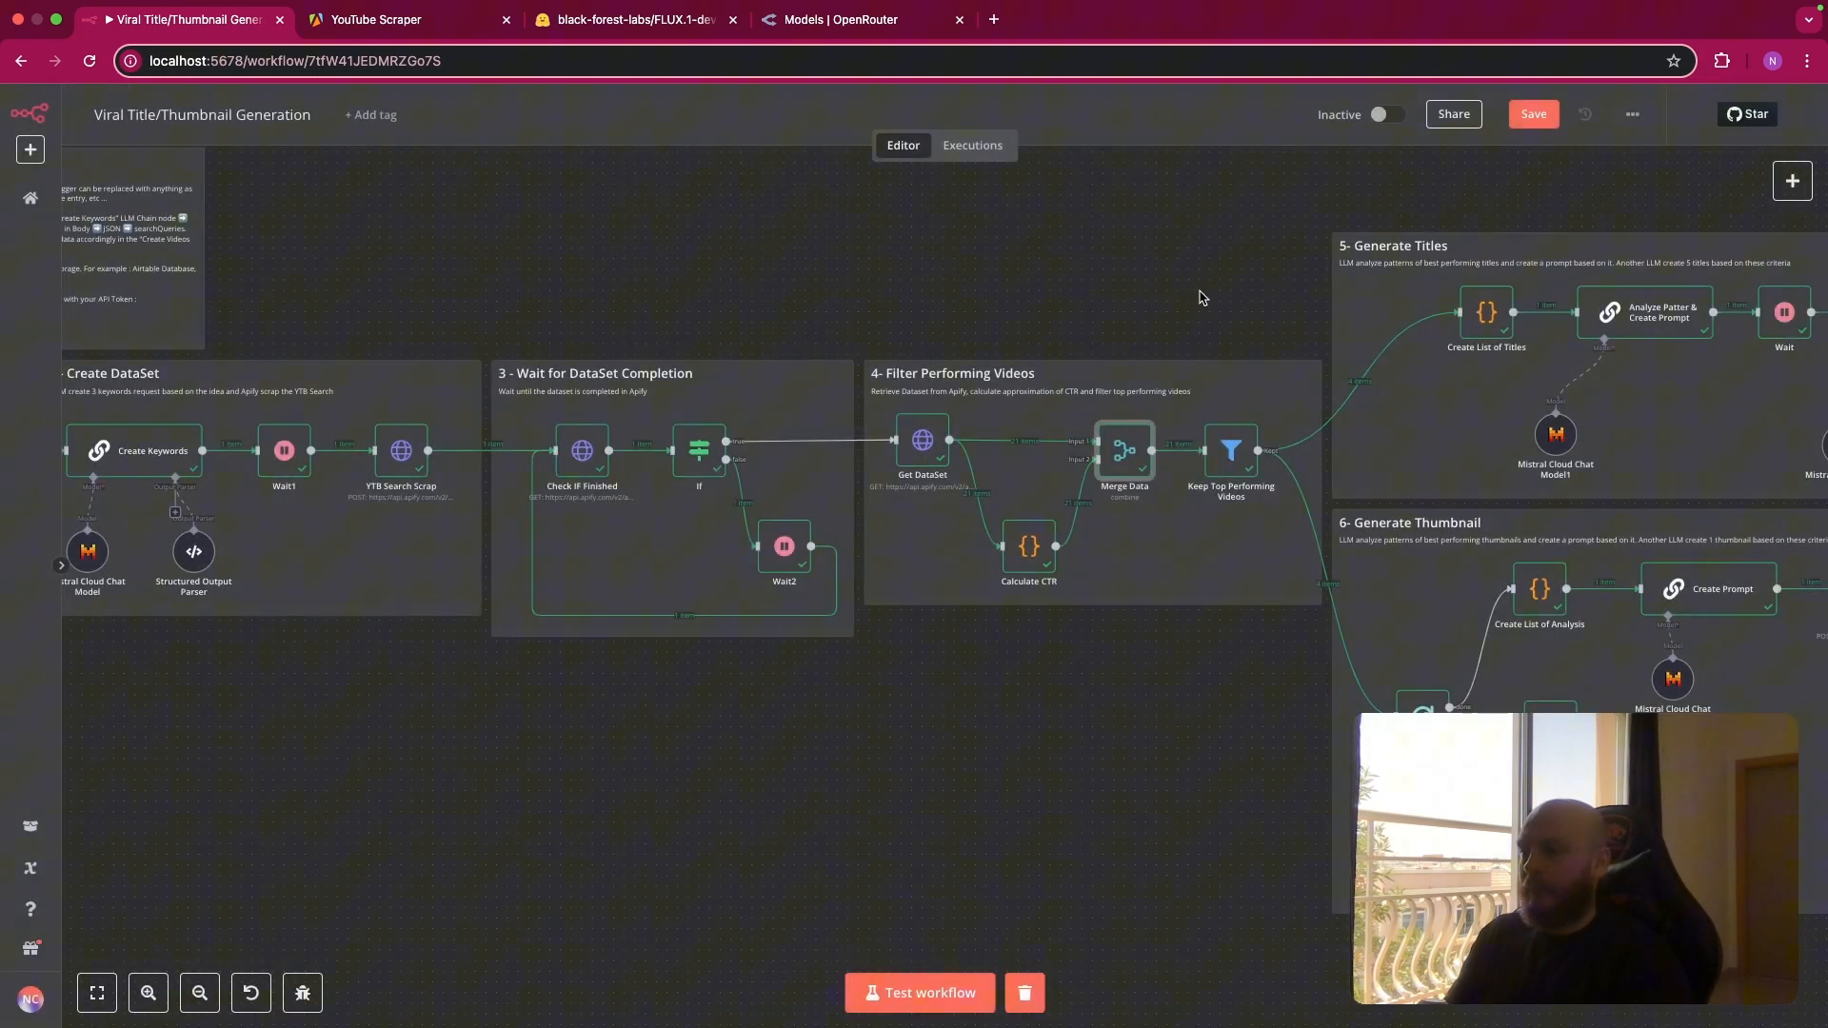
double_click(1234, 457)
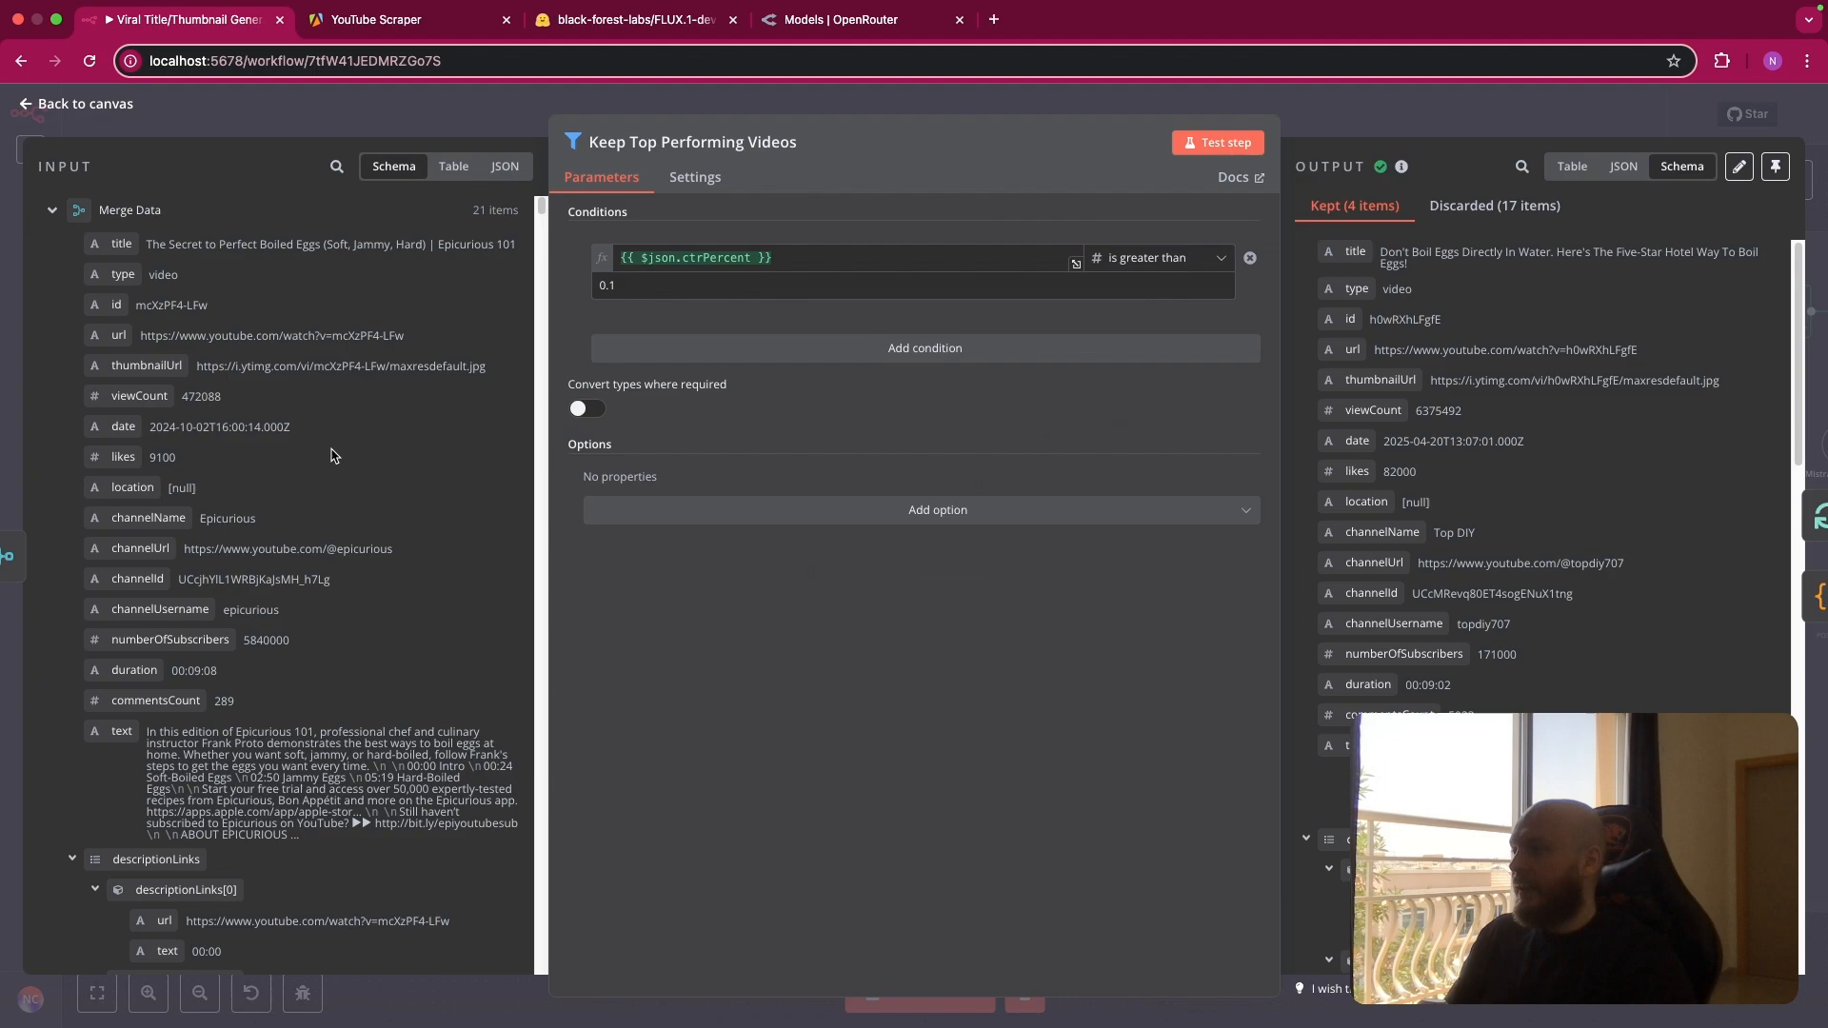
scroll(334, 454, "down", 1)
scroll(171, 260, "up", 1)
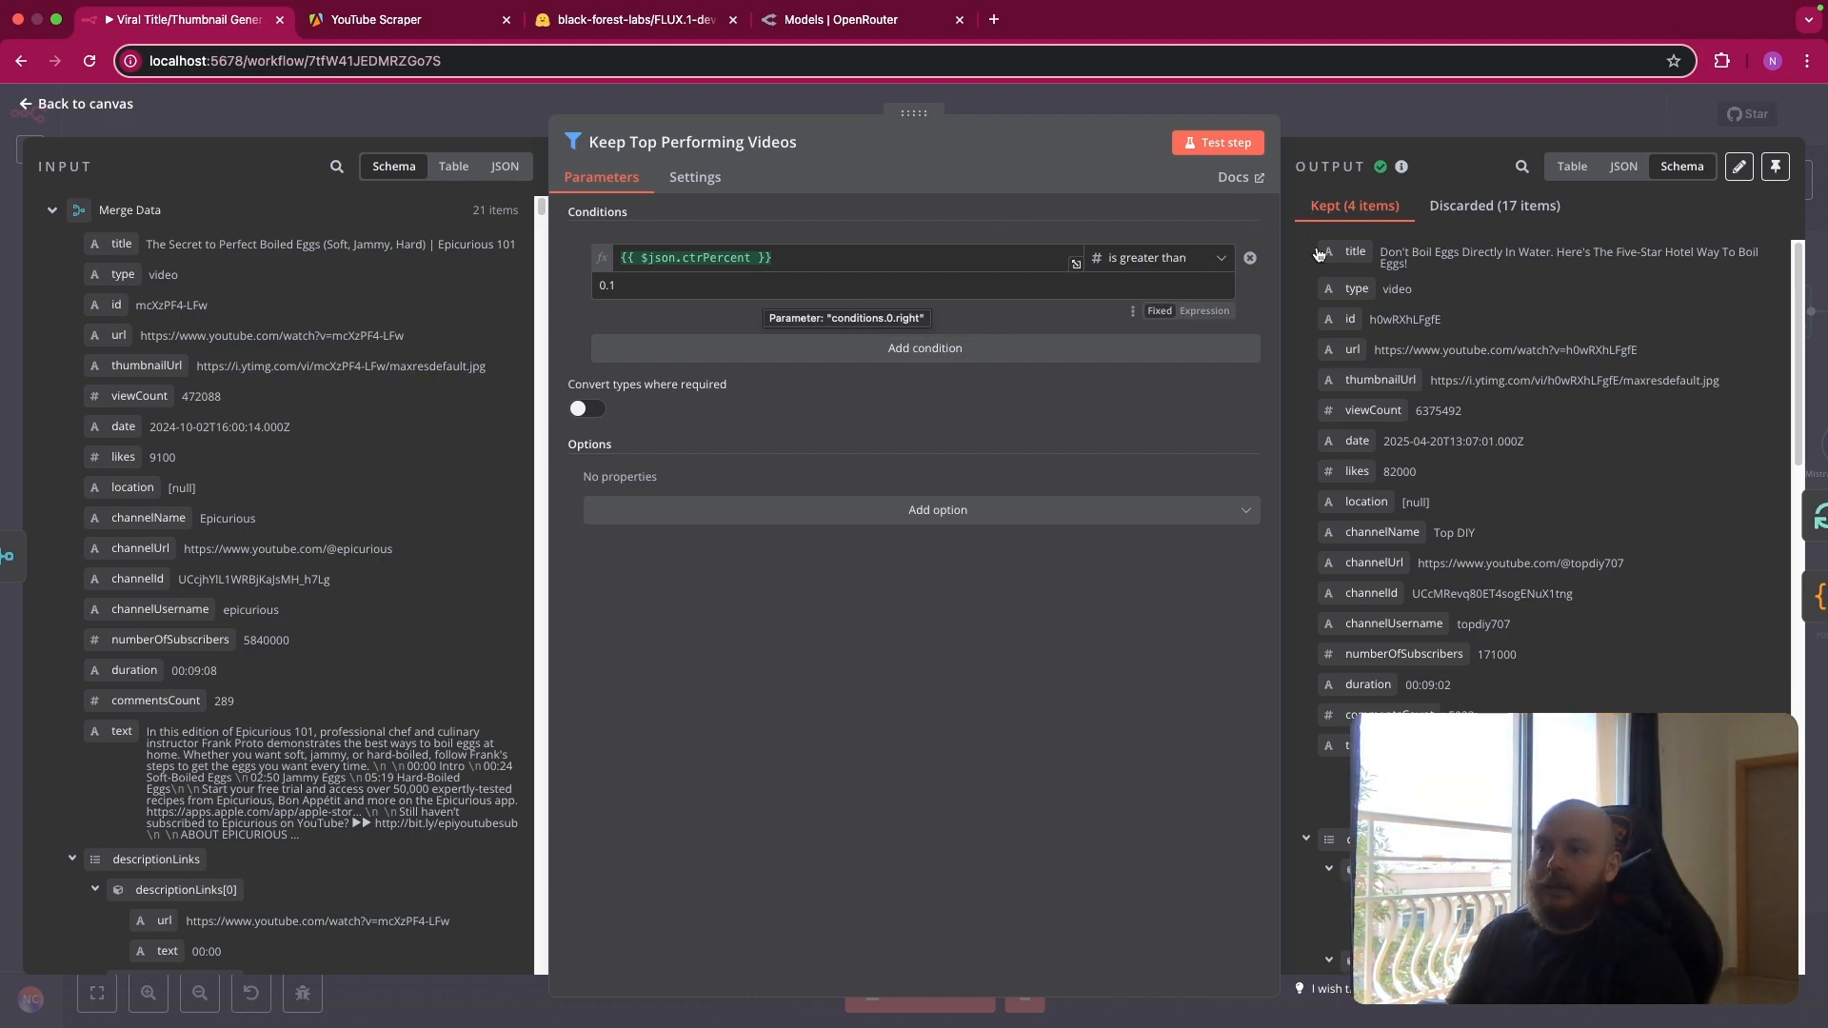
left_click(1442, 104)
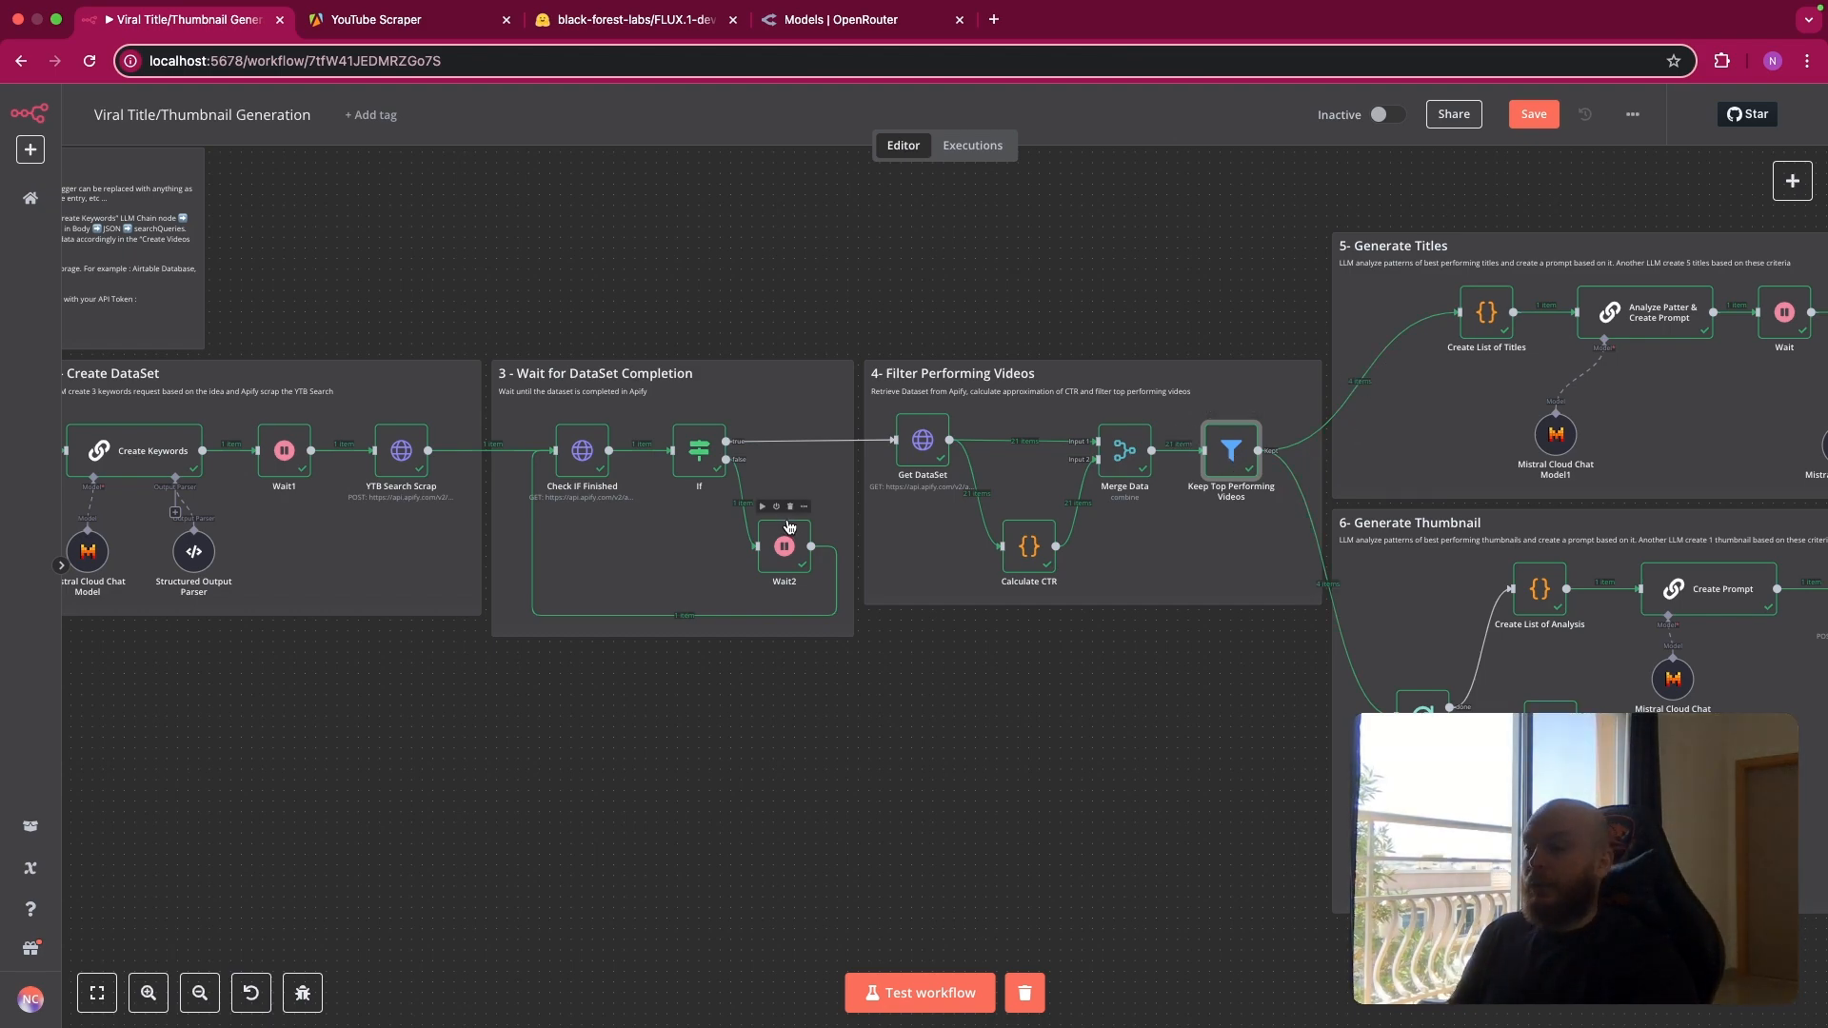
Review the YTB Search Scrap node's JSON body and the Keep Top Performing Videos node's filter condition, closing each node again.
left_click(401, 452)
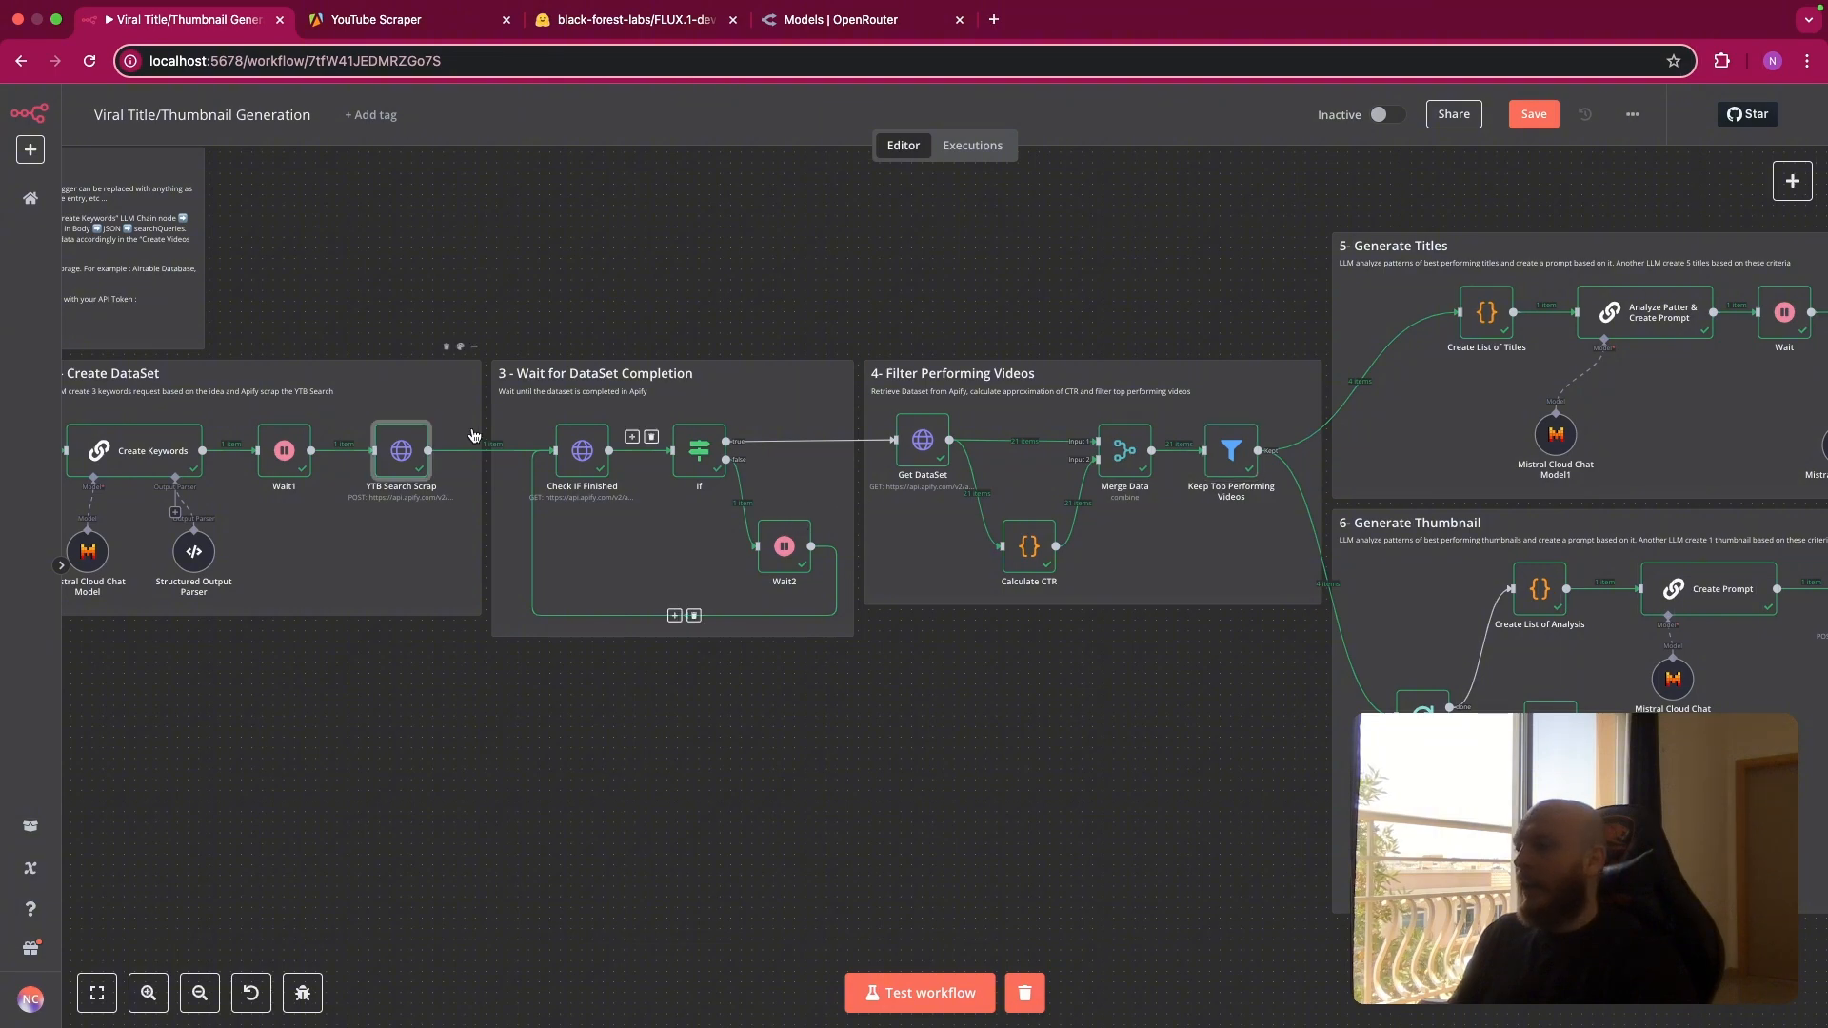
double_click(401, 453)
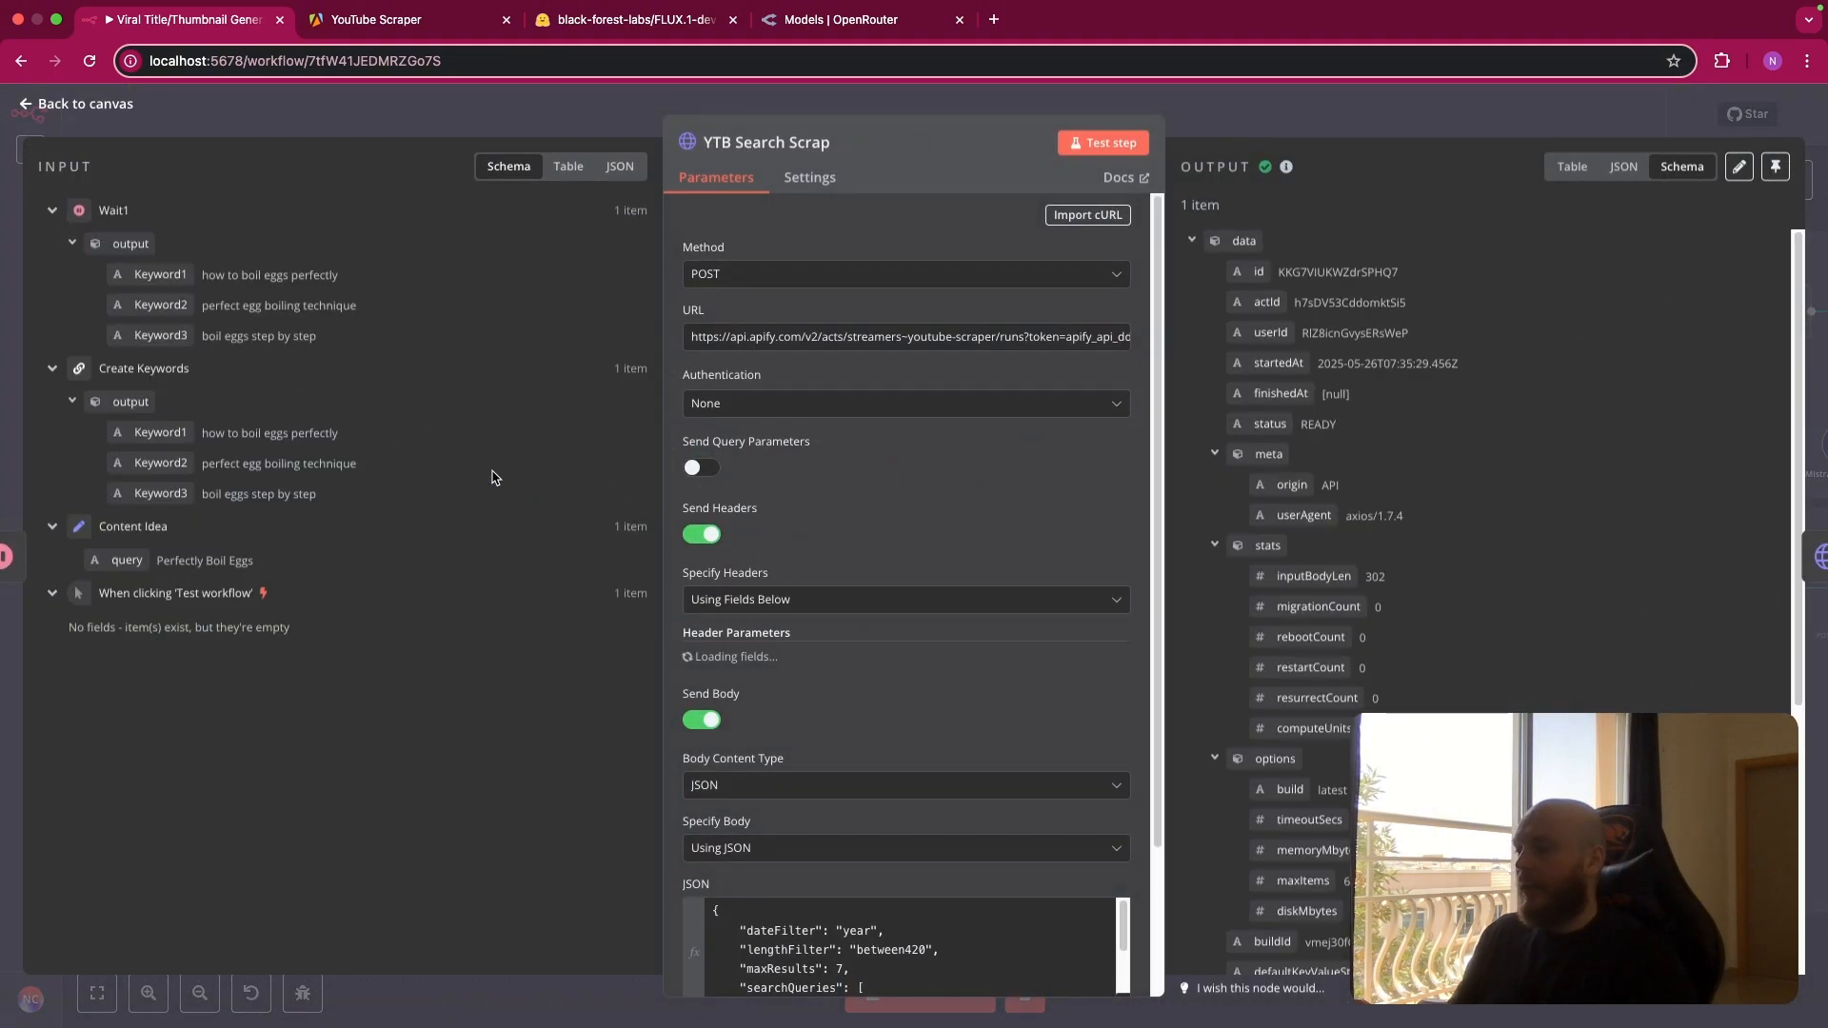
scroll(879, 767, "down", 10)
scroll(879, 767, "down", 2)
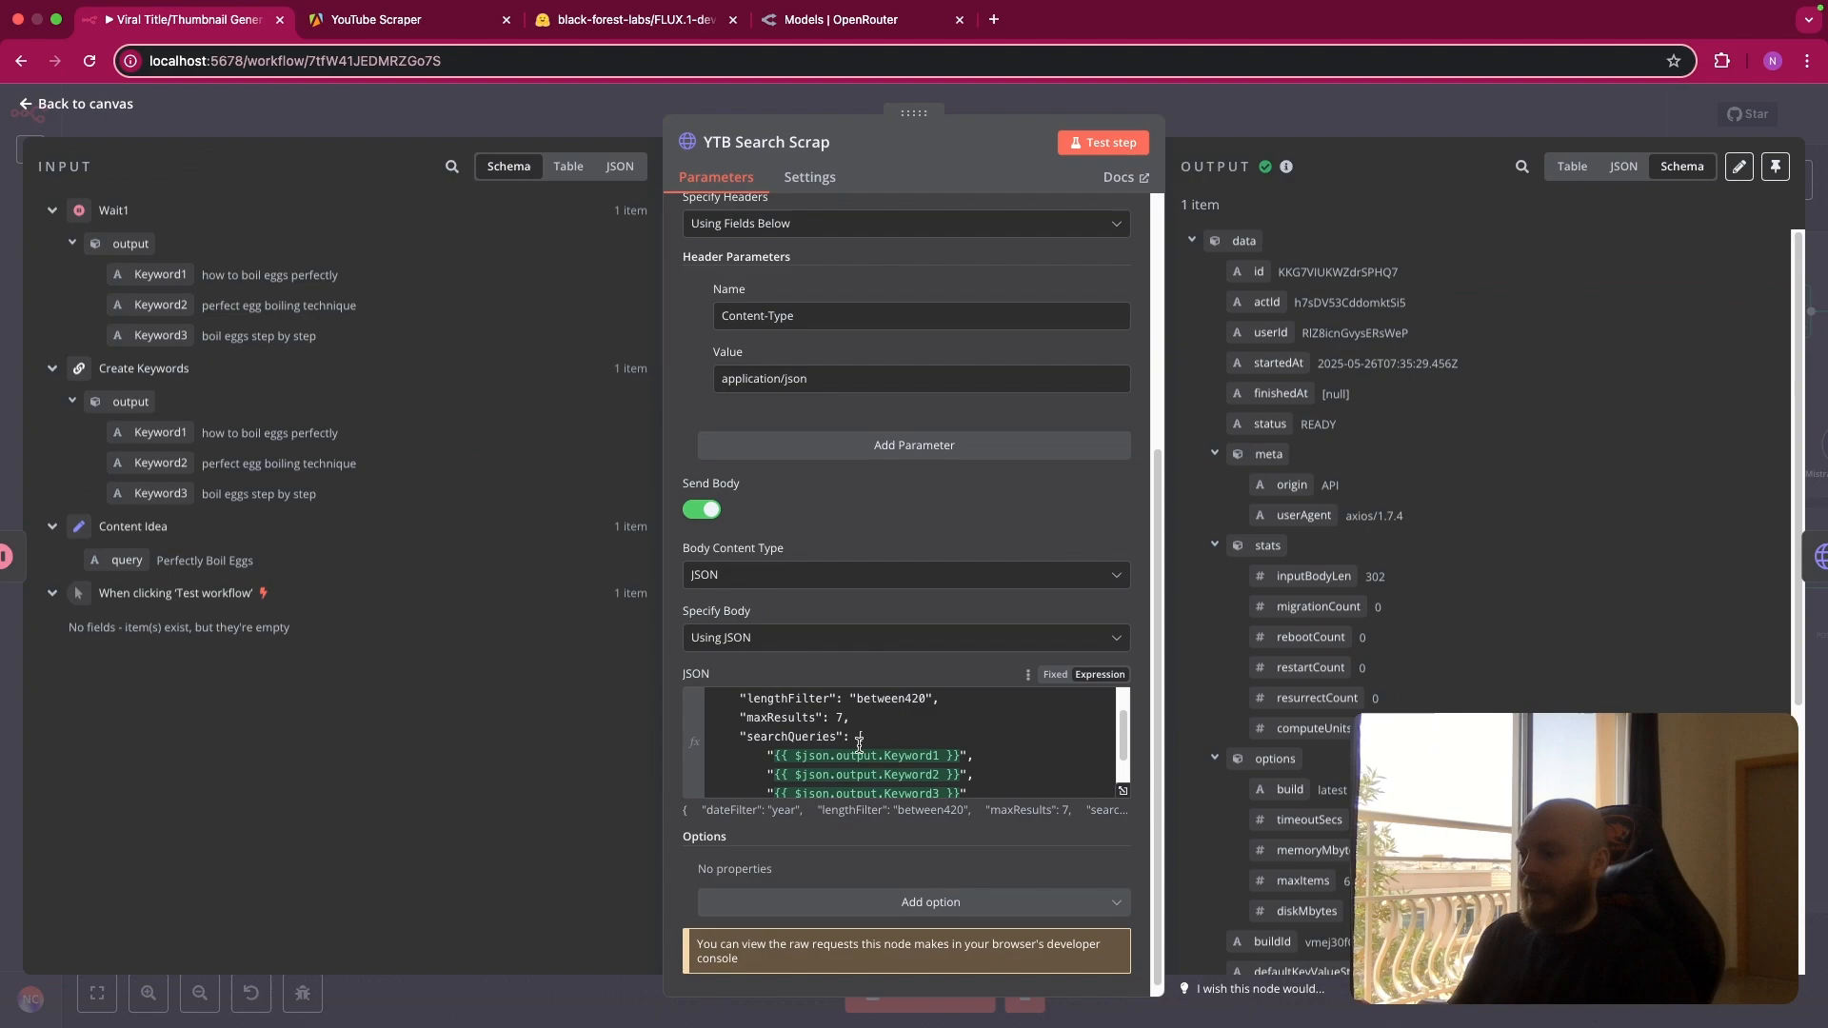
key("Escape")
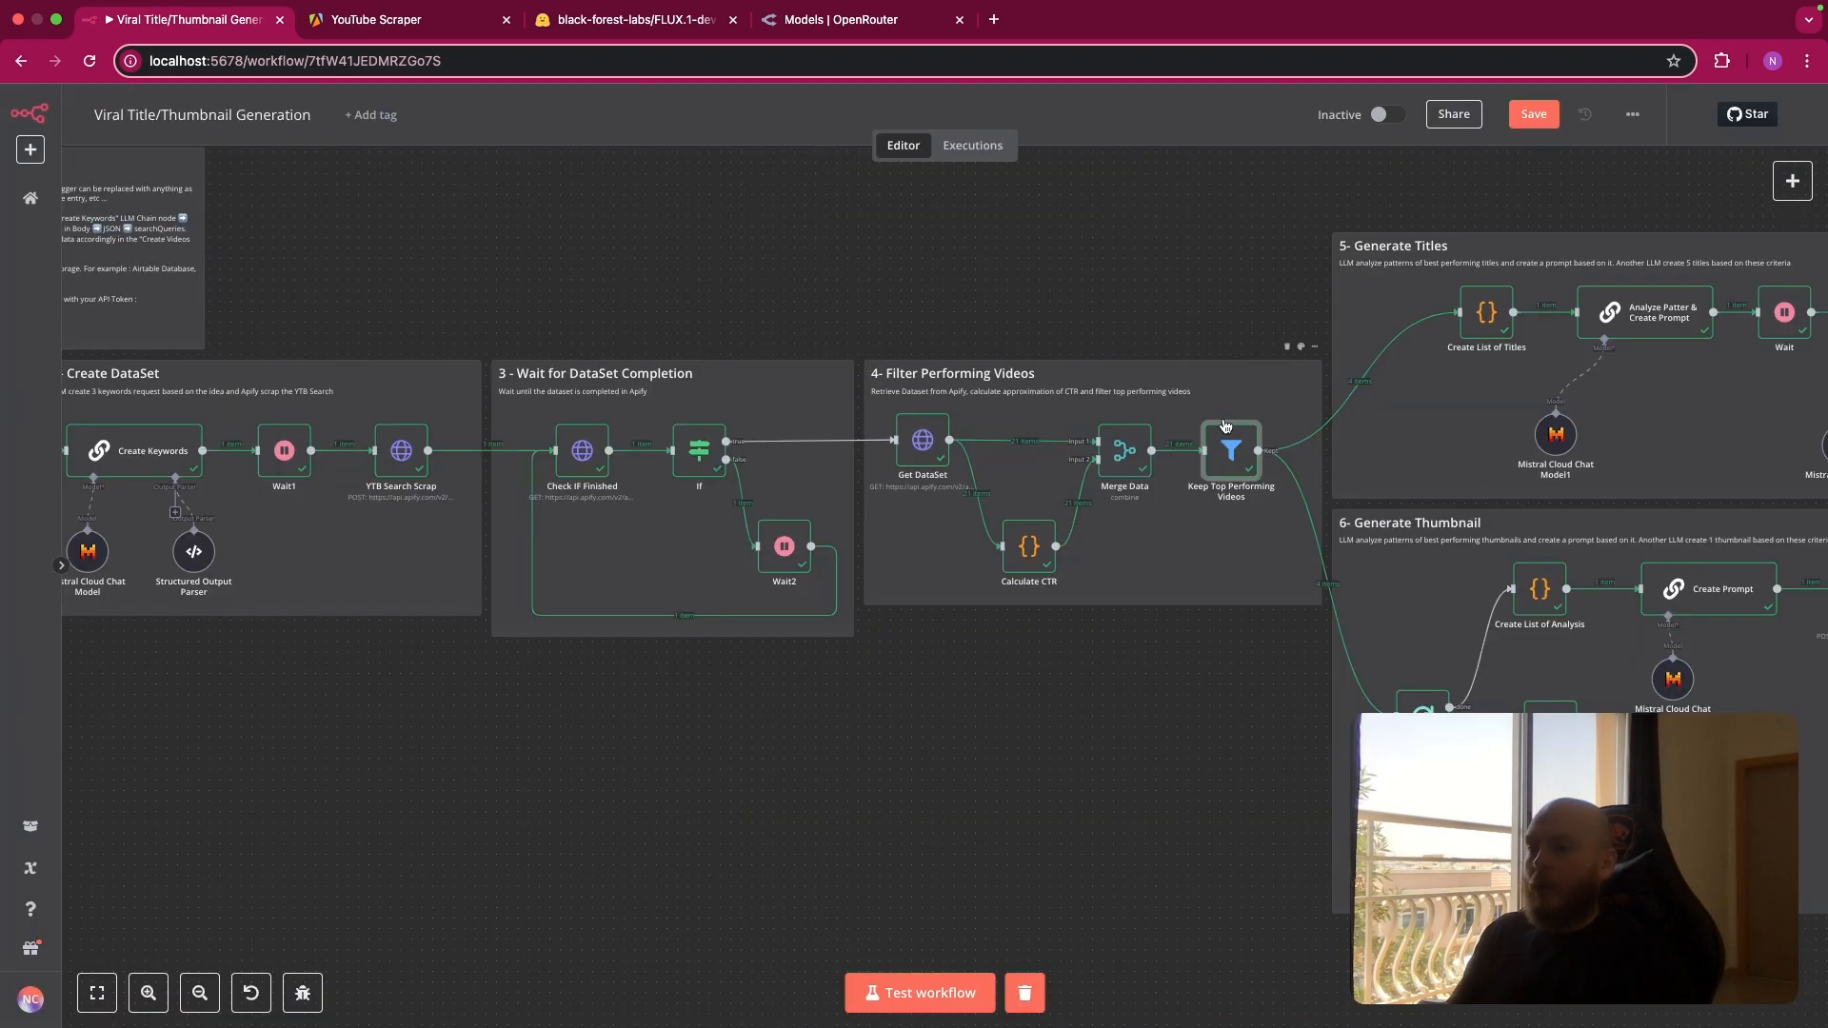
double_click(1230, 443)
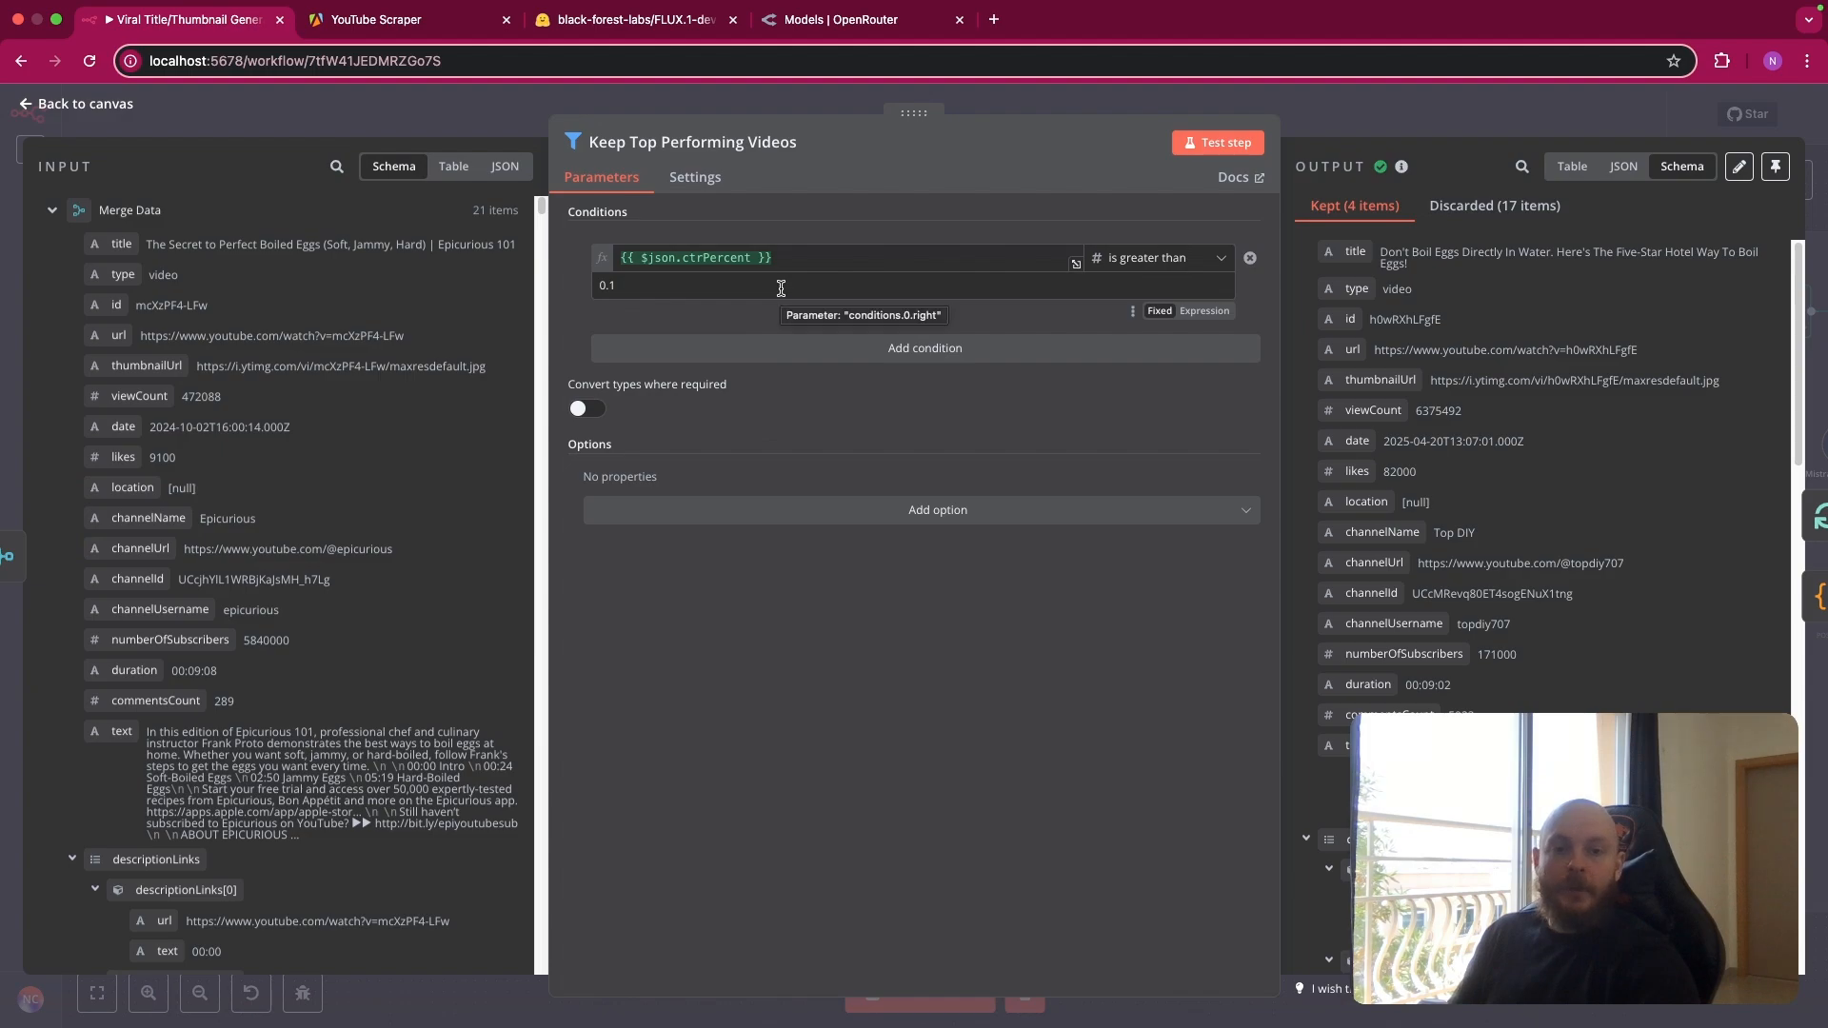
key("Escape")
Open the Create List of Titles node, check its JavaScript and the titles list in the output, and close the node.
scroll(831, 614, "right", 3)
scroll(832, 614, "right", 2)
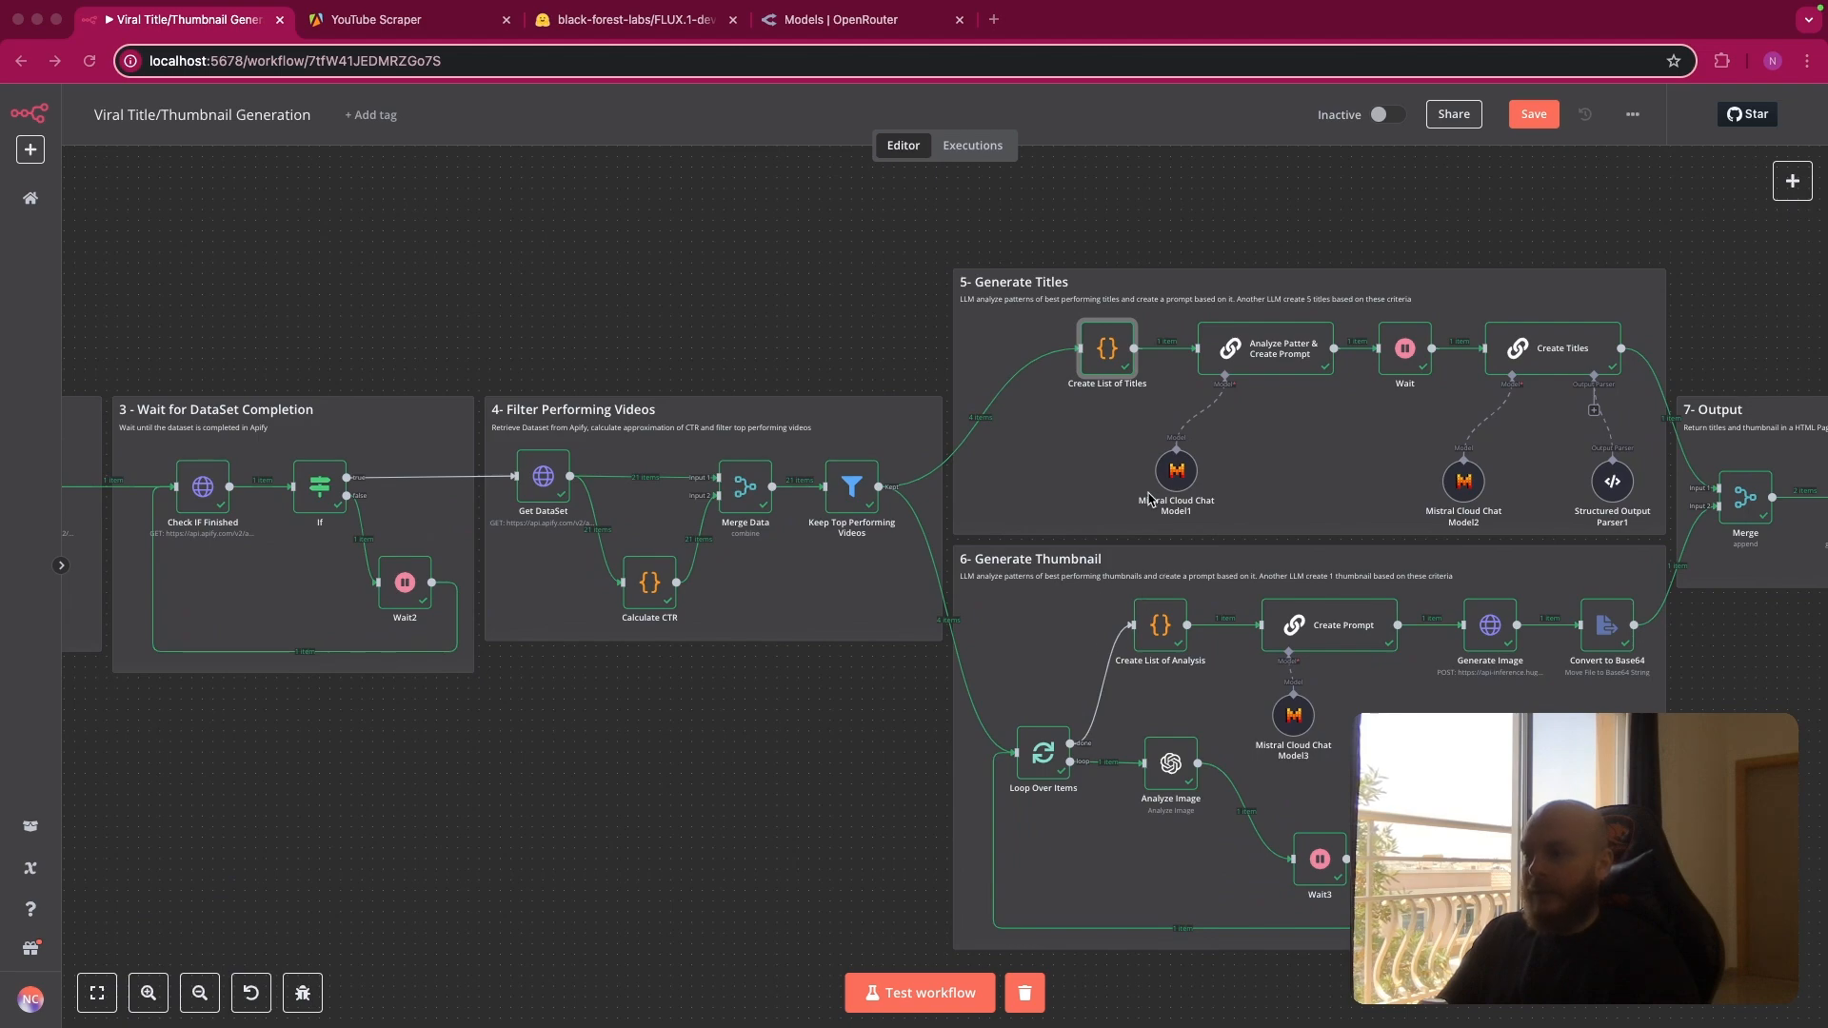
double_click(1109, 356)
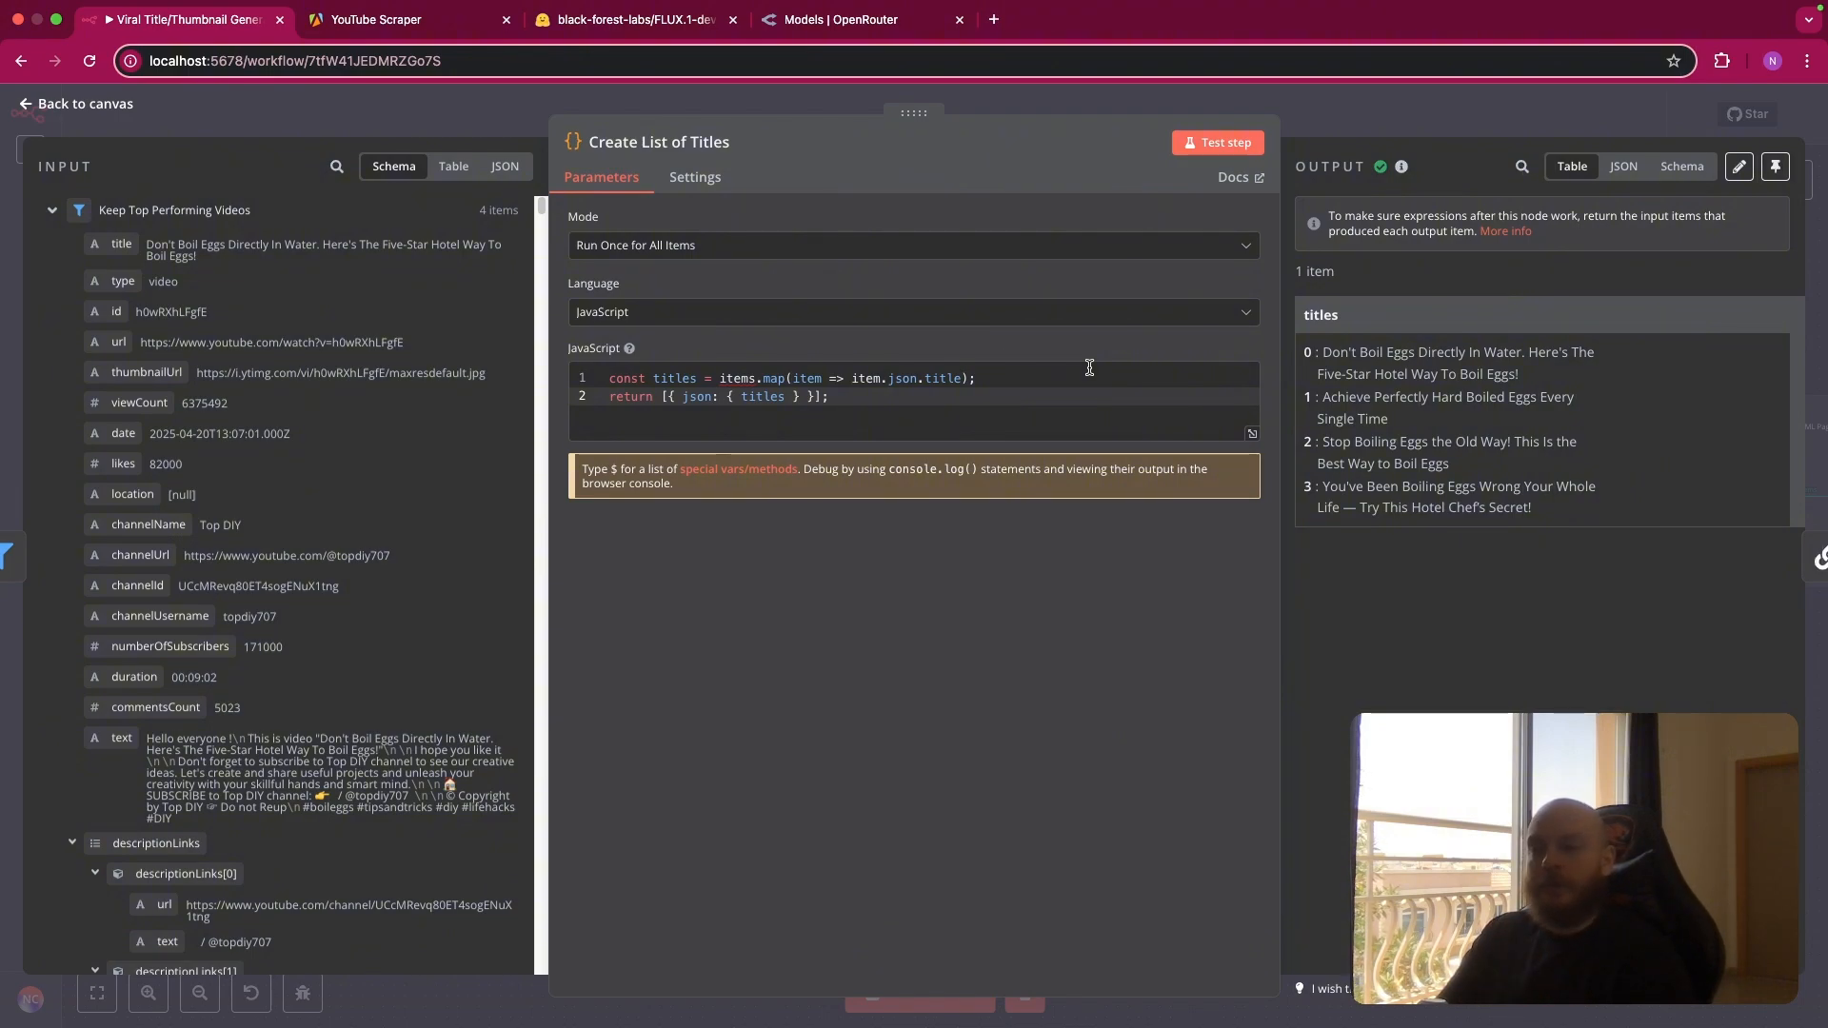
left_click_drag(1322, 348, 1559, 515)
left_click(1558, 514)
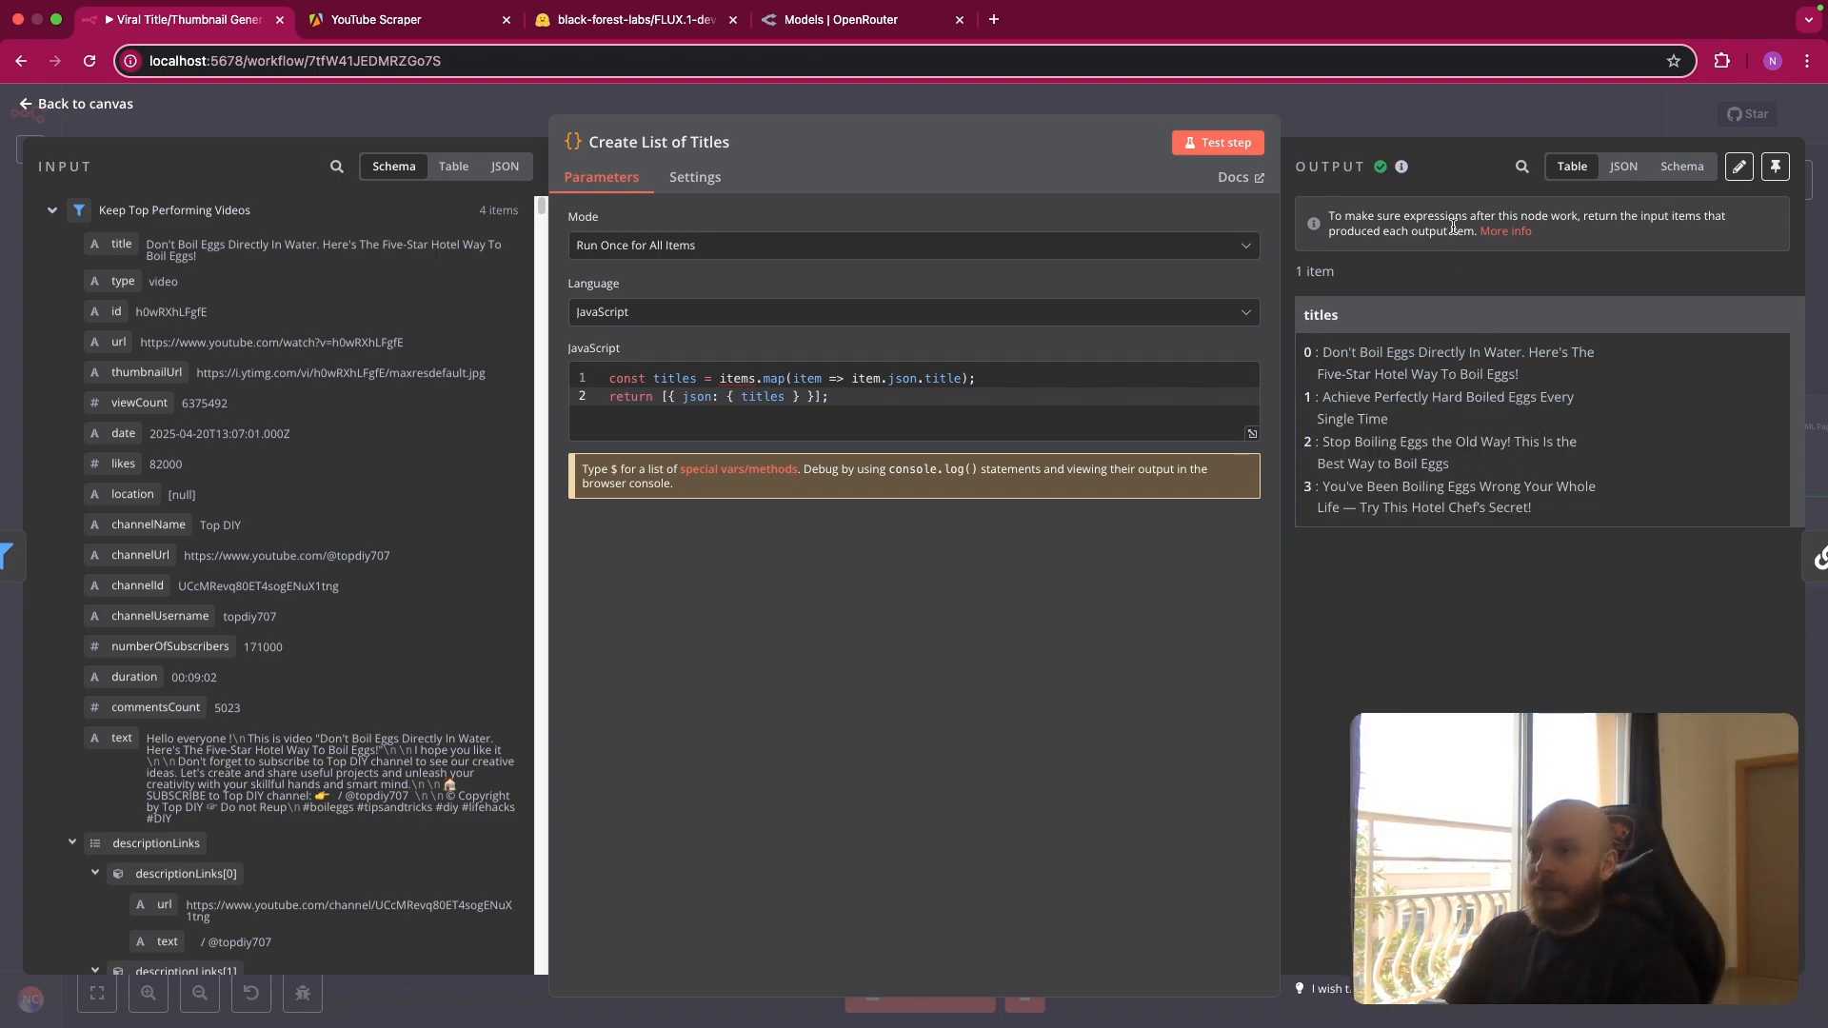
key("Escape")
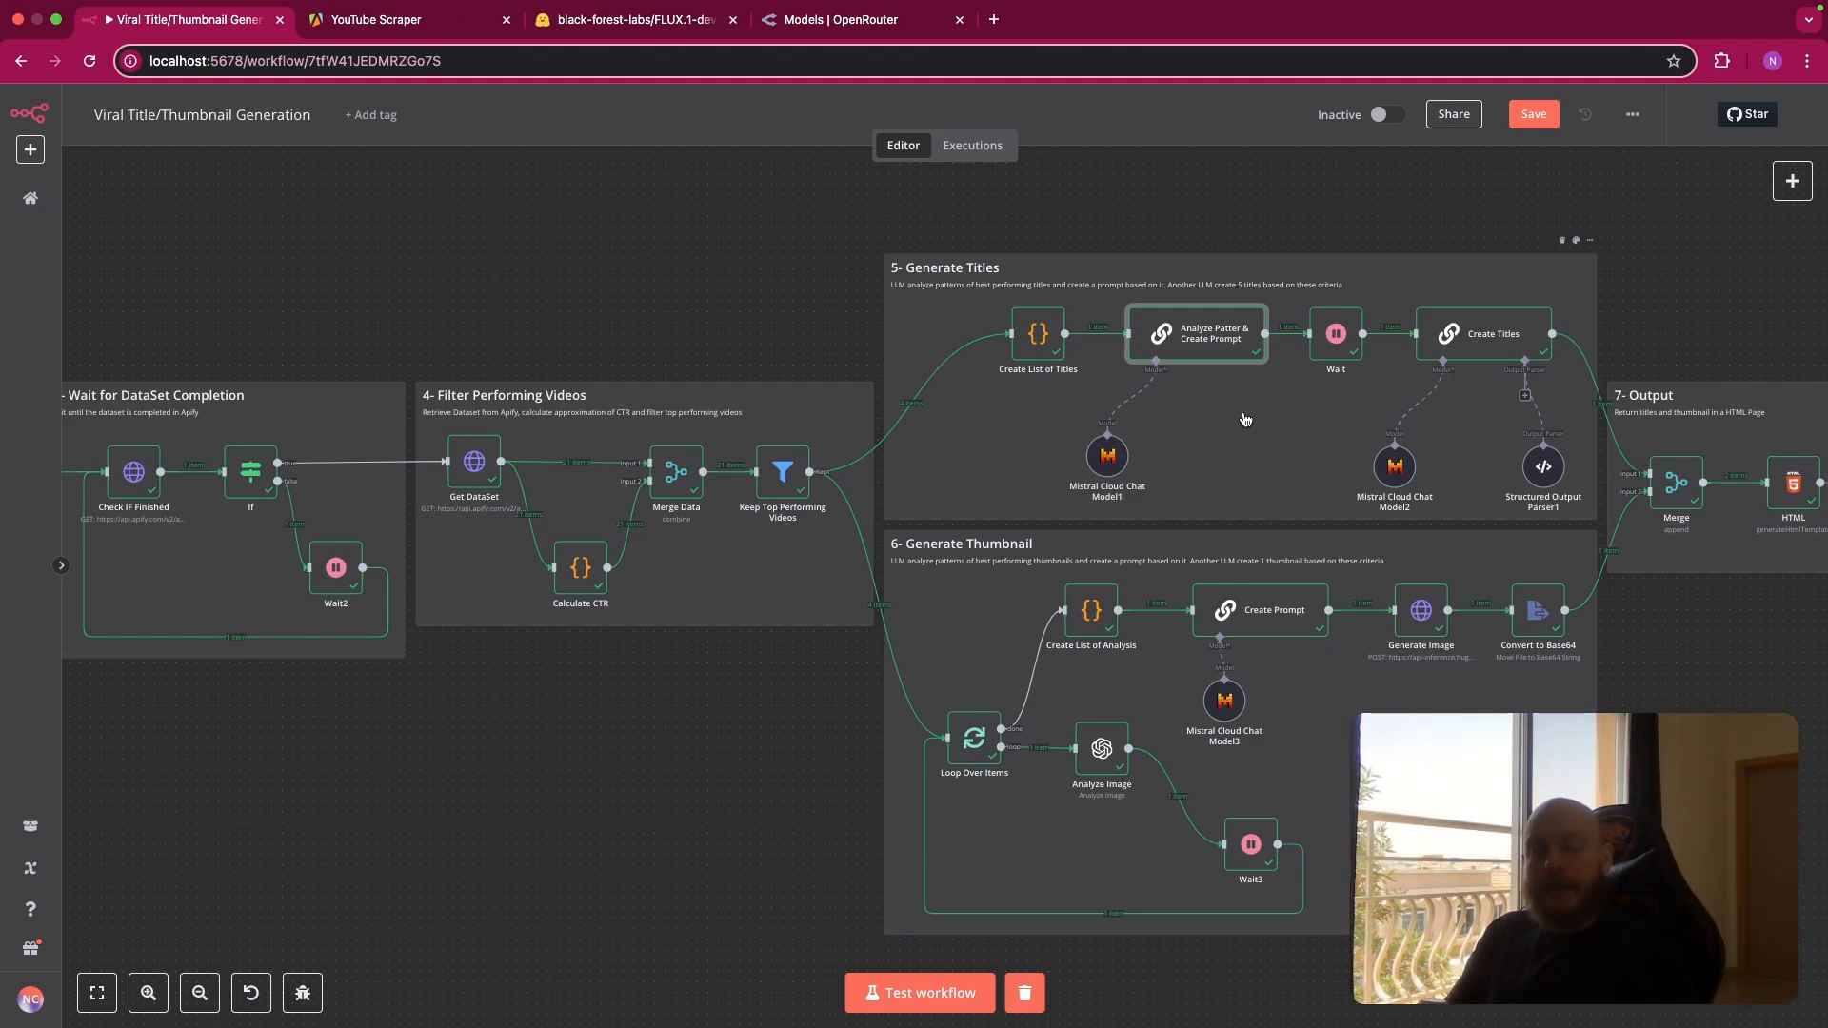
Open the Analyze Patter & Create Prompt node and view its full chat message in the expression editor.
double_click(1204, 355)
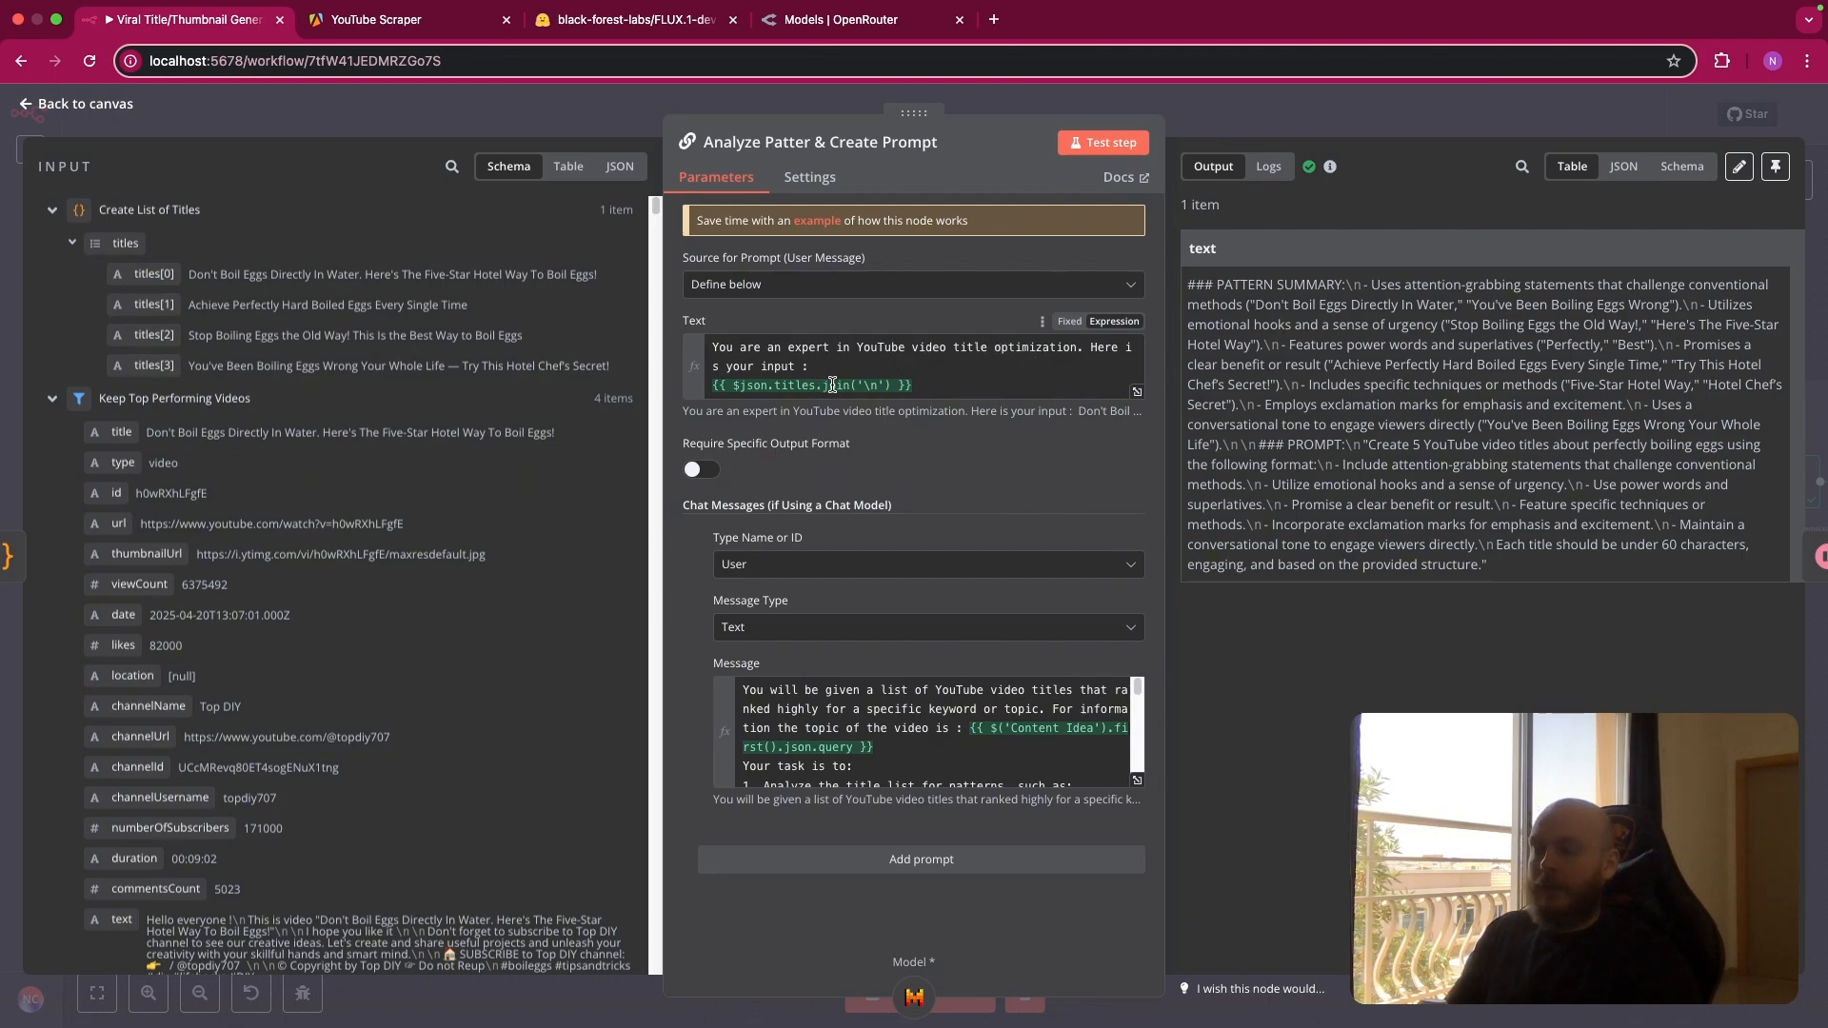
mouse_move(834, 385)
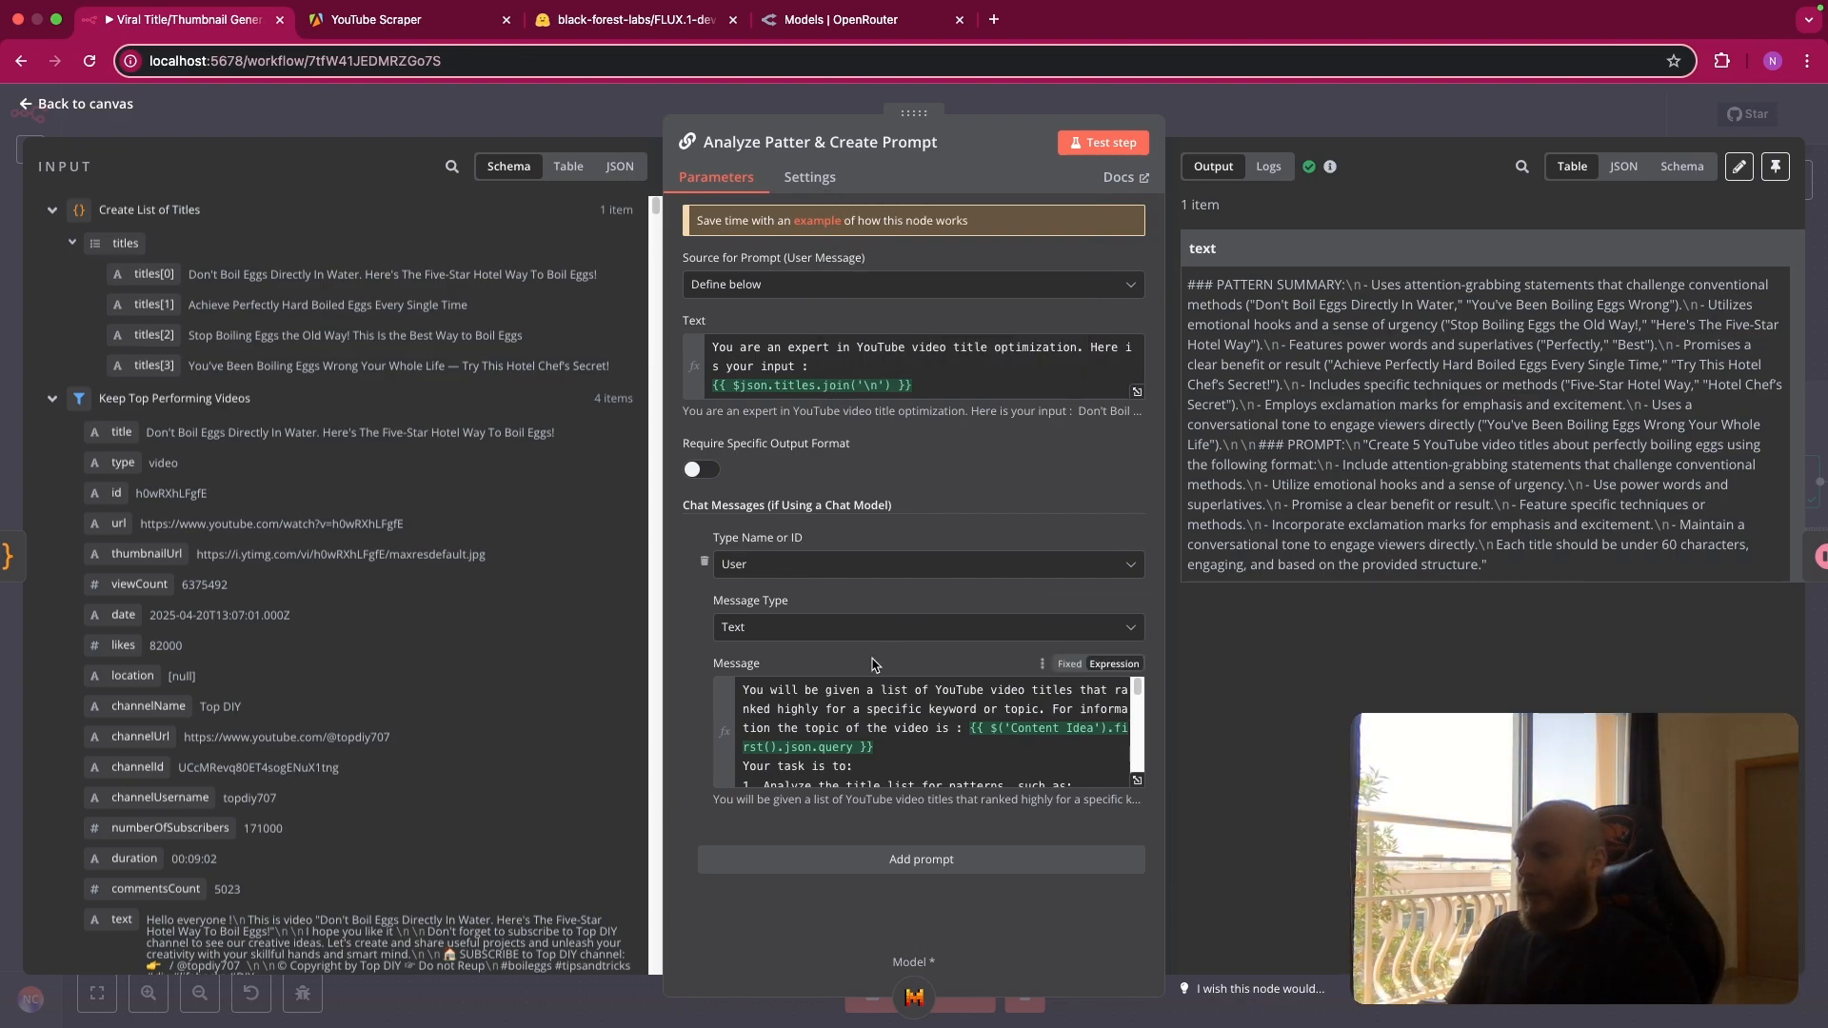
left_click(1135, 782)
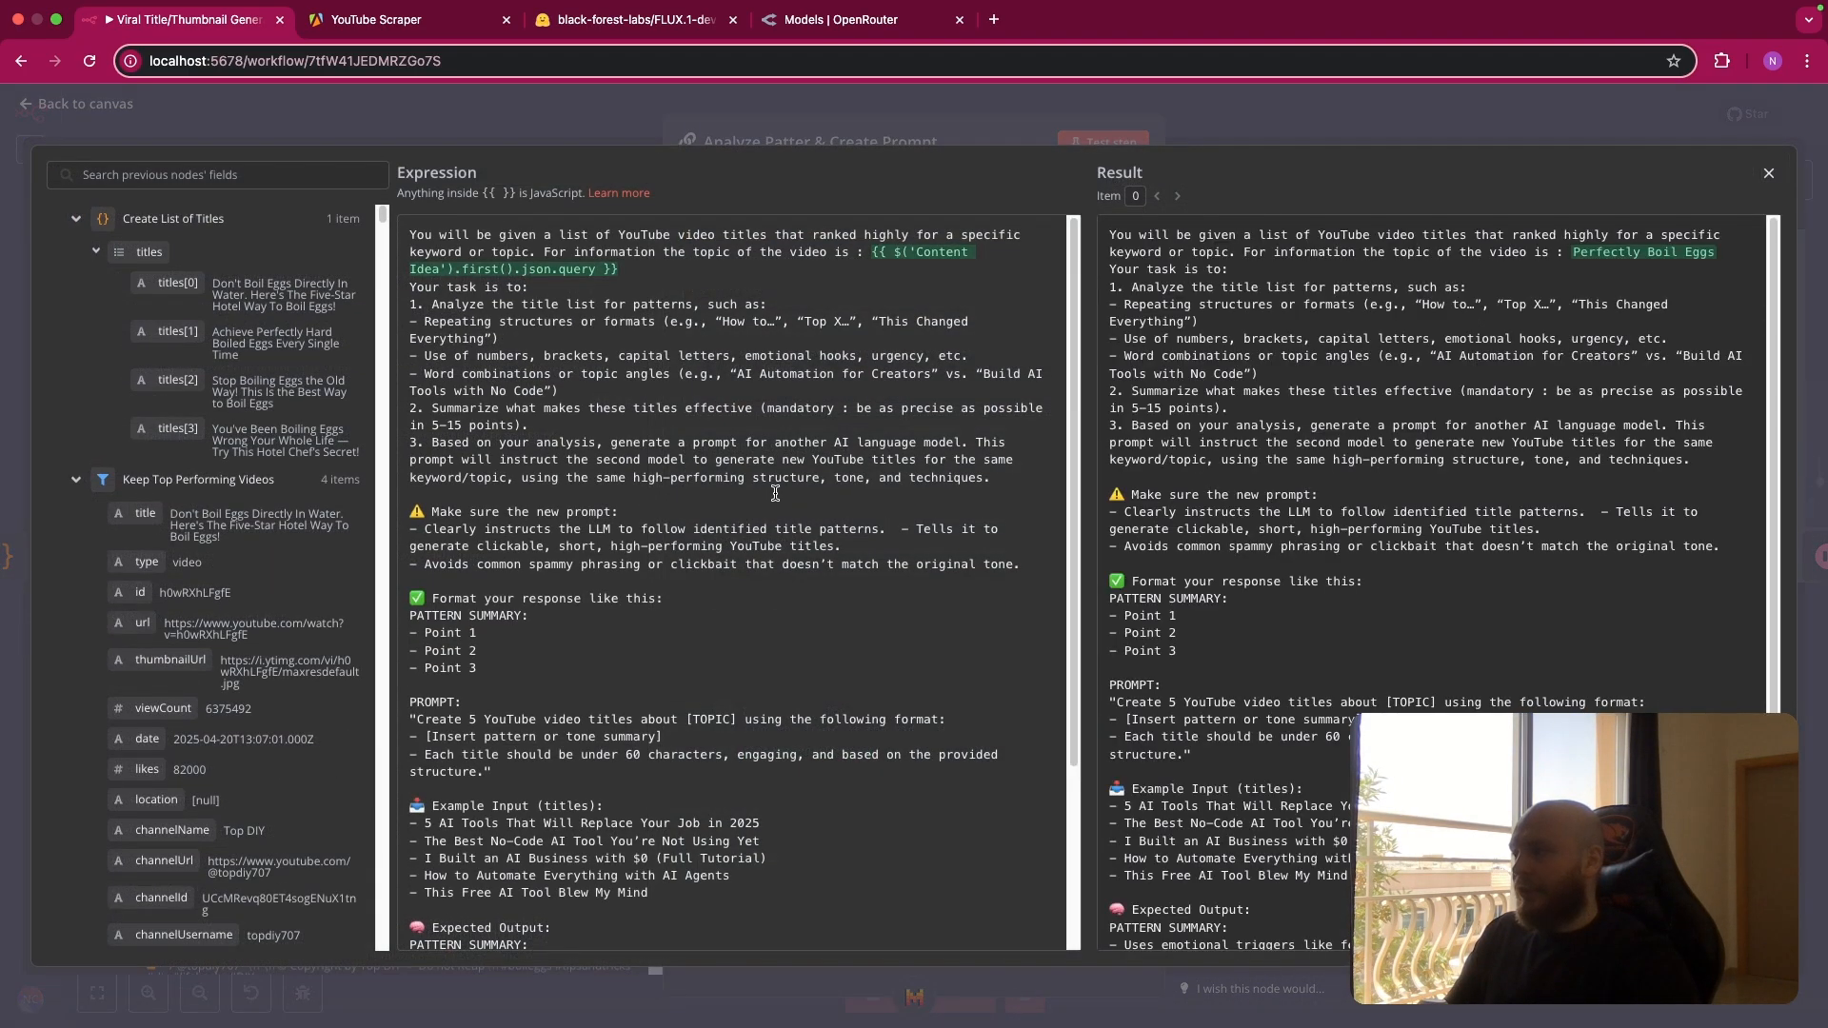
scroll(775, 492, "down", 5)
scroll(775, 492, "up", 5)
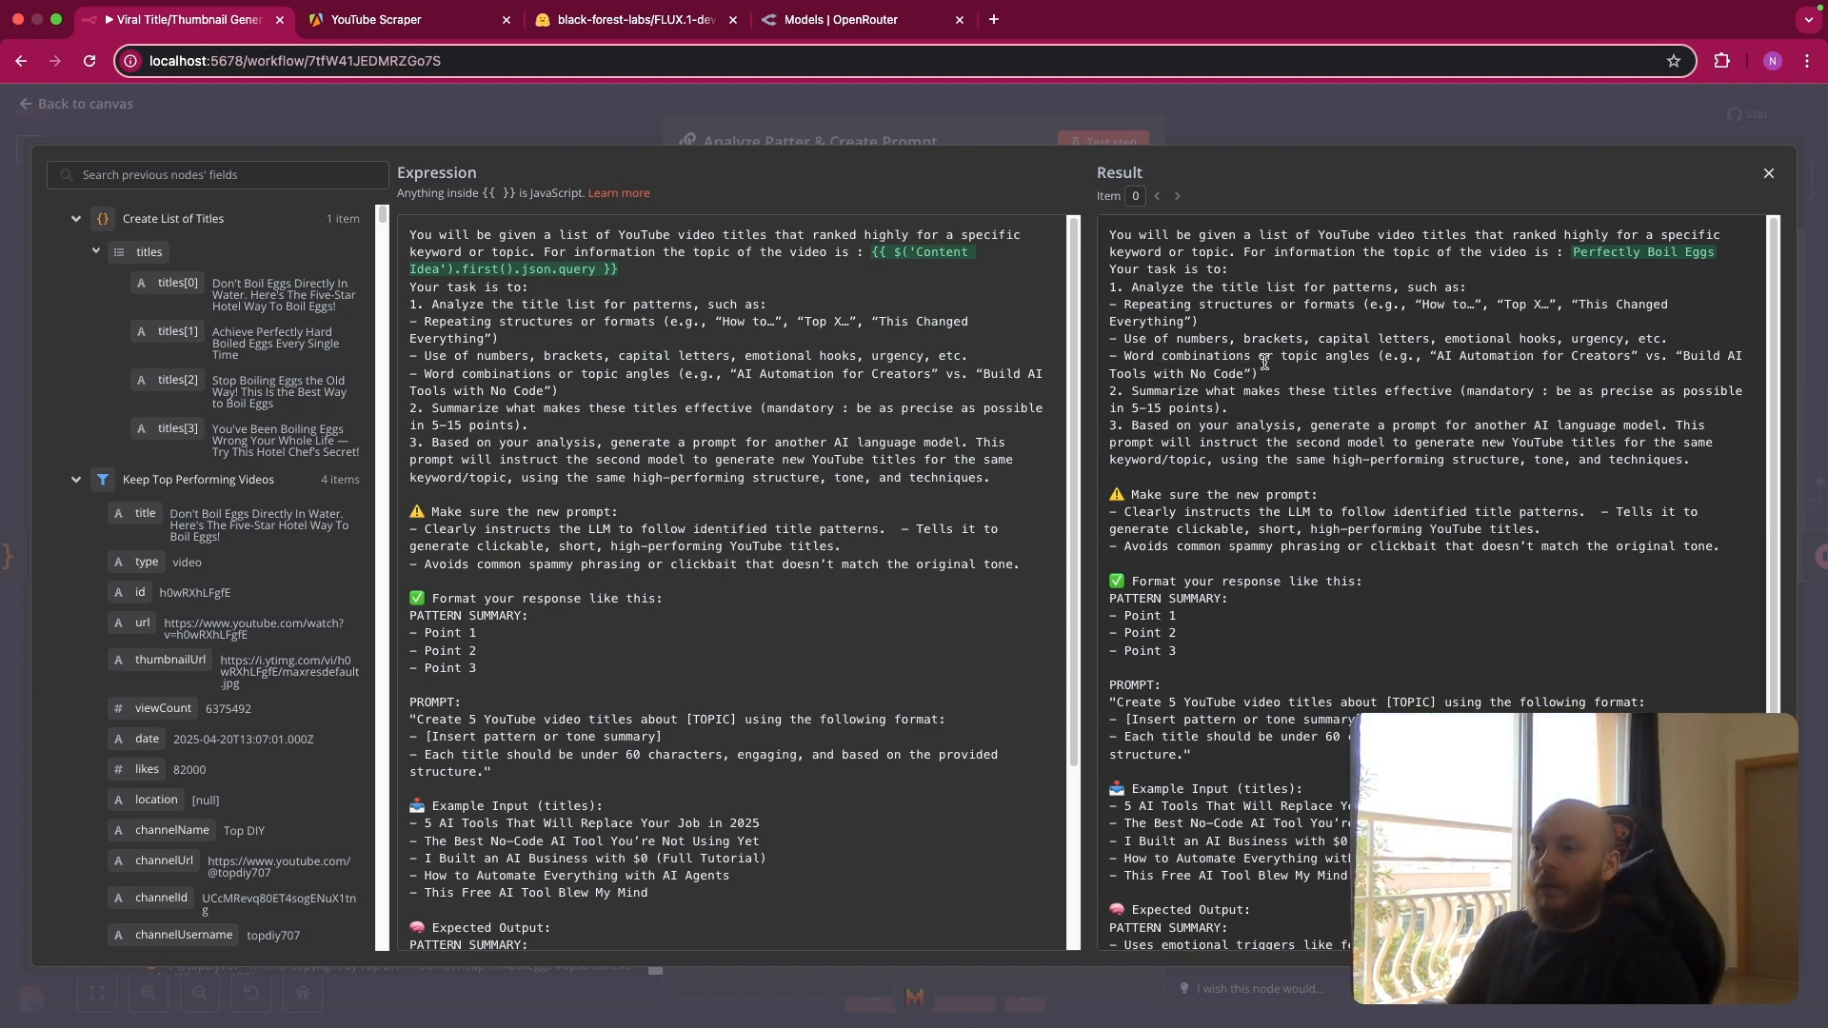
Read the message's rendered result from the task instructions through the response format and example titles to the expected output, then close the editor and node.
scroll(1364, 390, "down", 1)
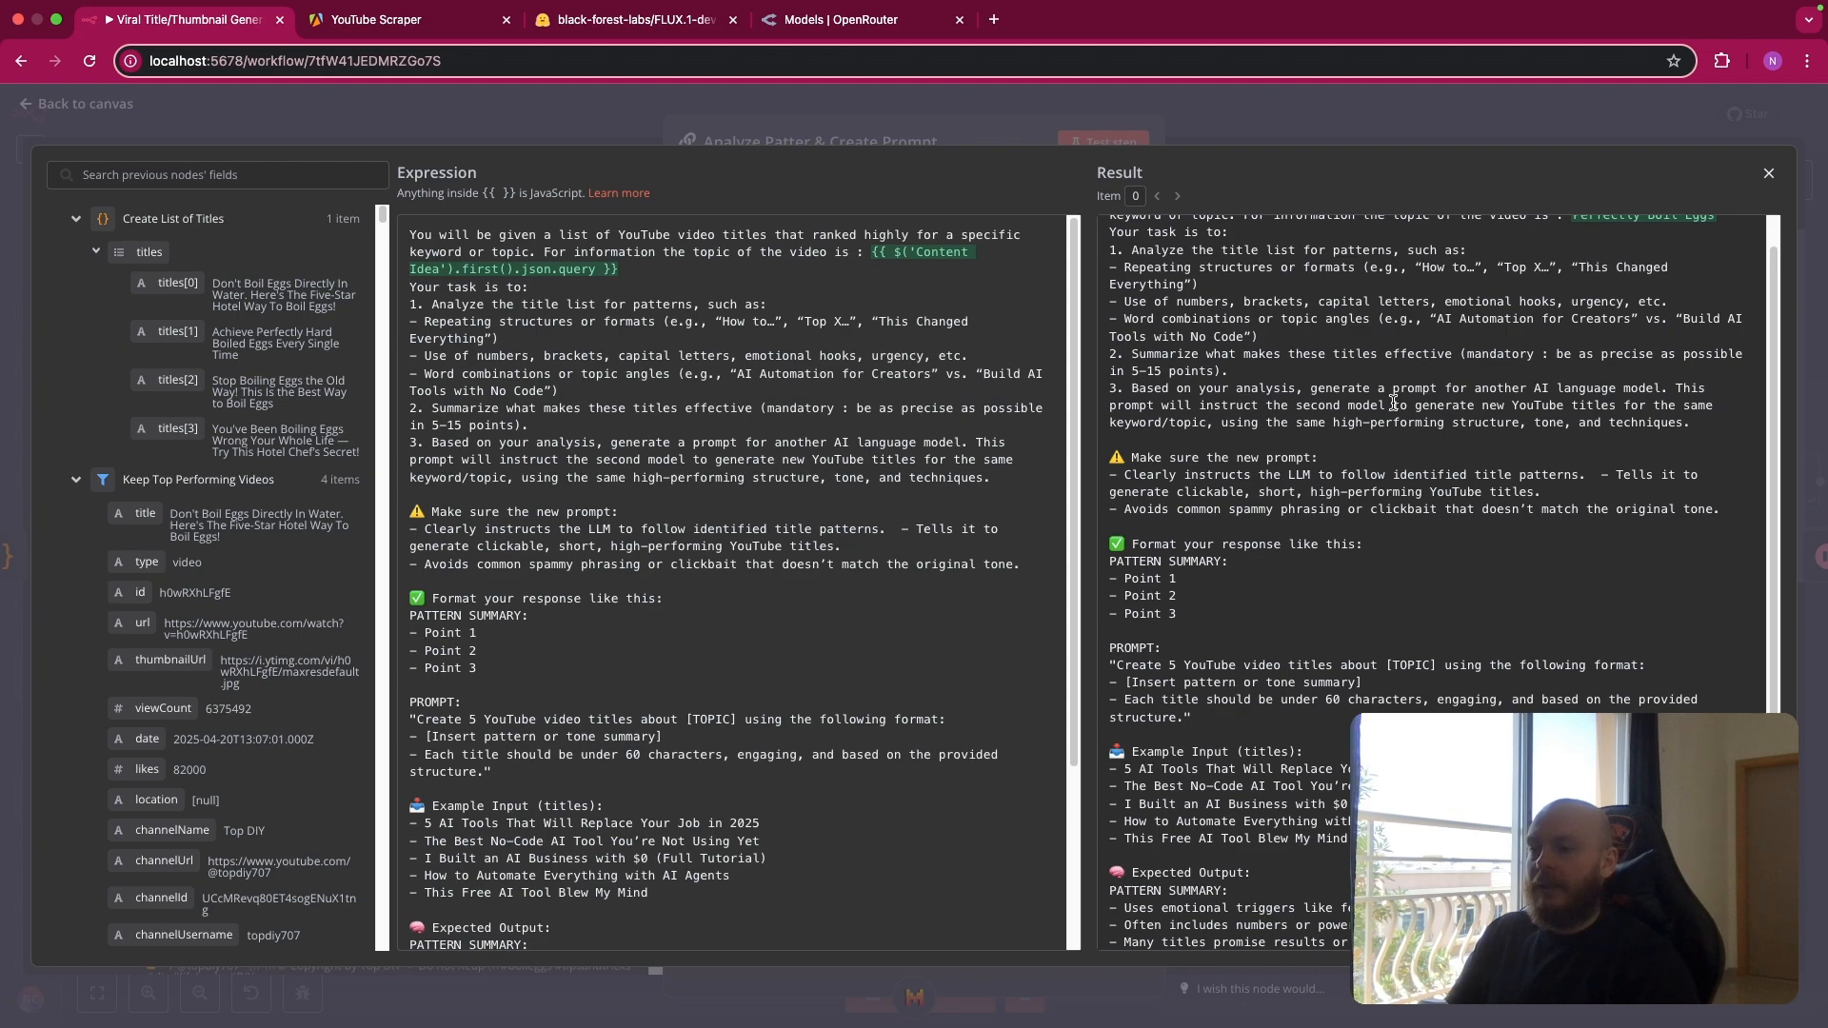
scroll(1393, 403, "down", 2)
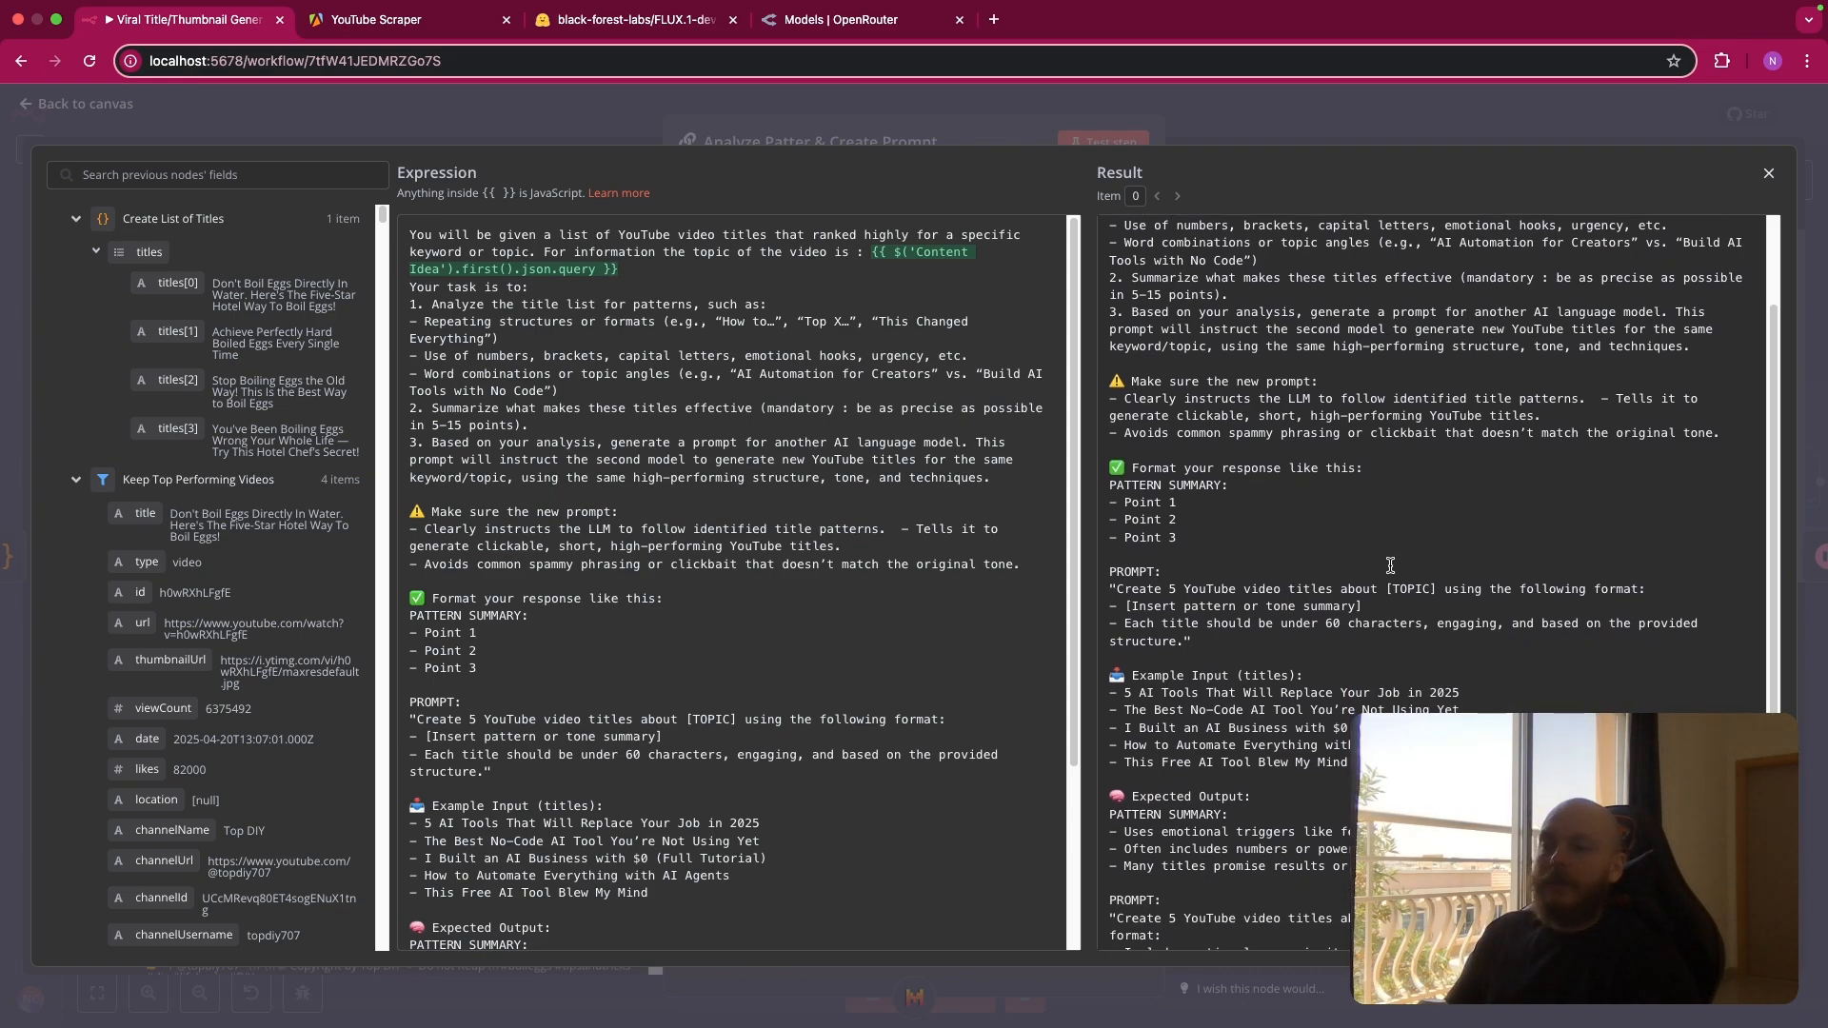
scroll(1386, 543, "down", 3)
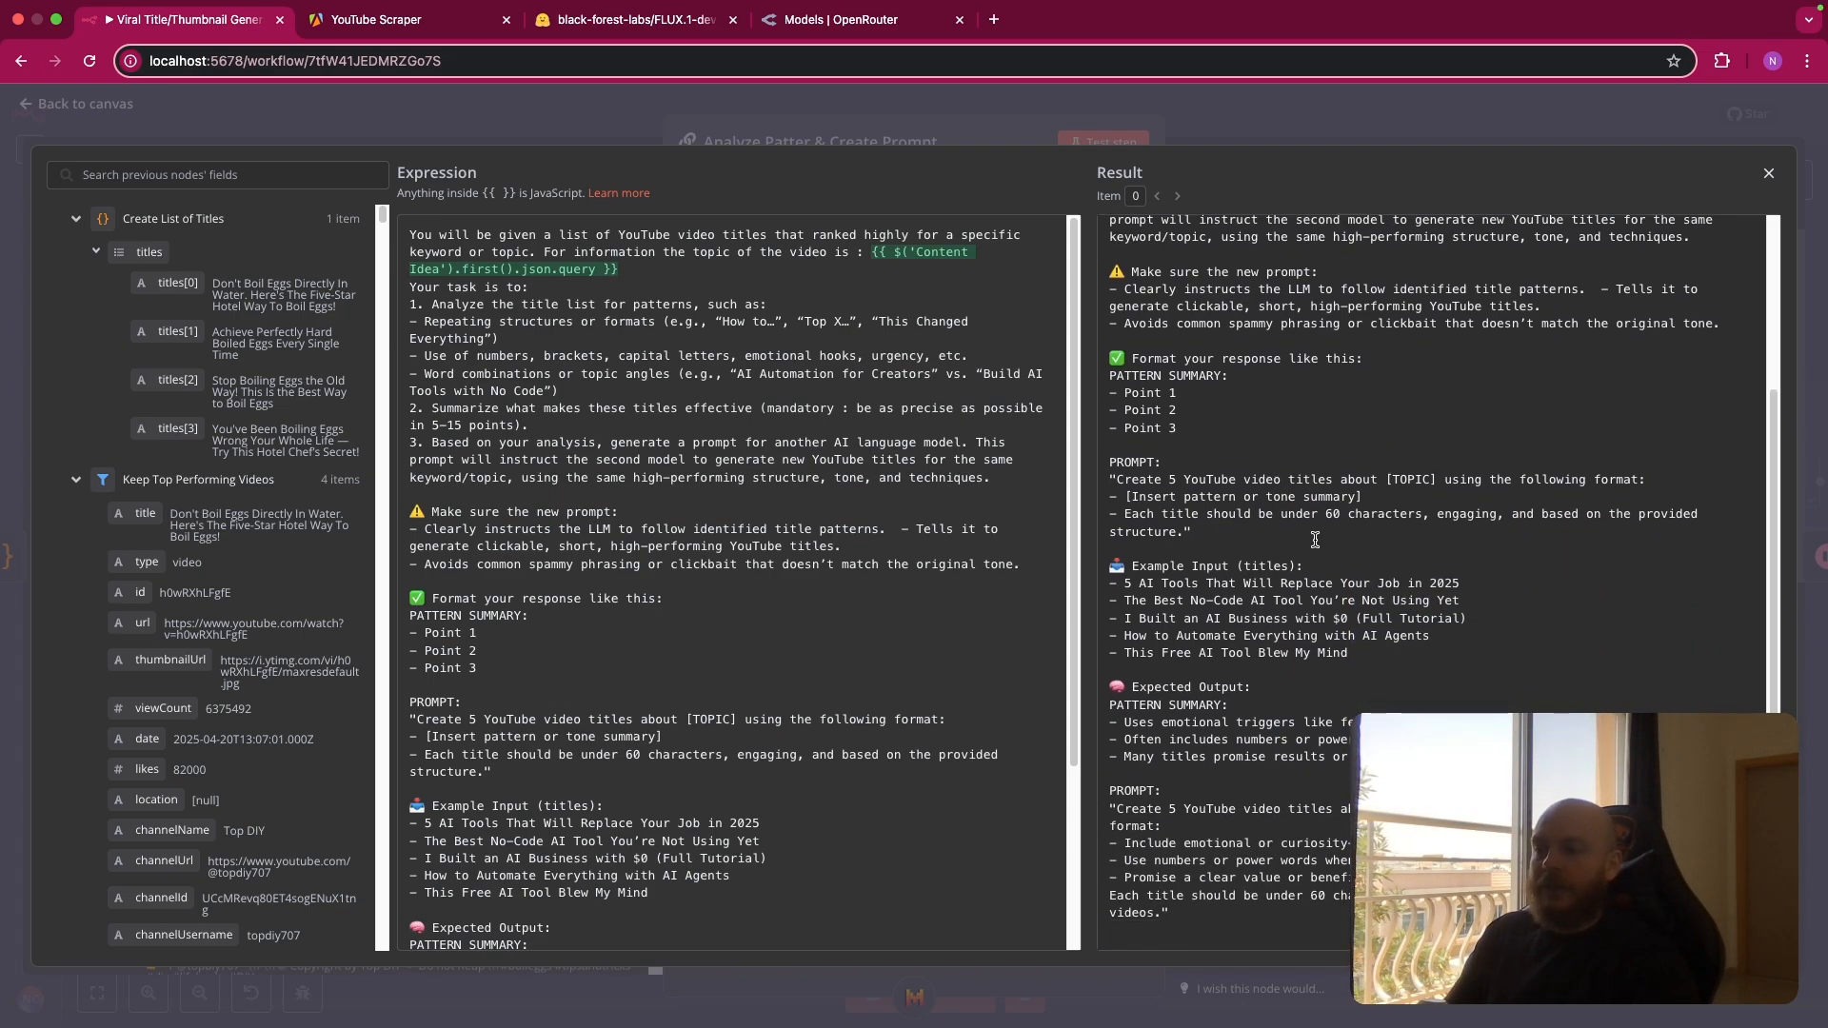
scroll(1315, 540, "up", 2)
scroll(1191, 356, "down", 1)
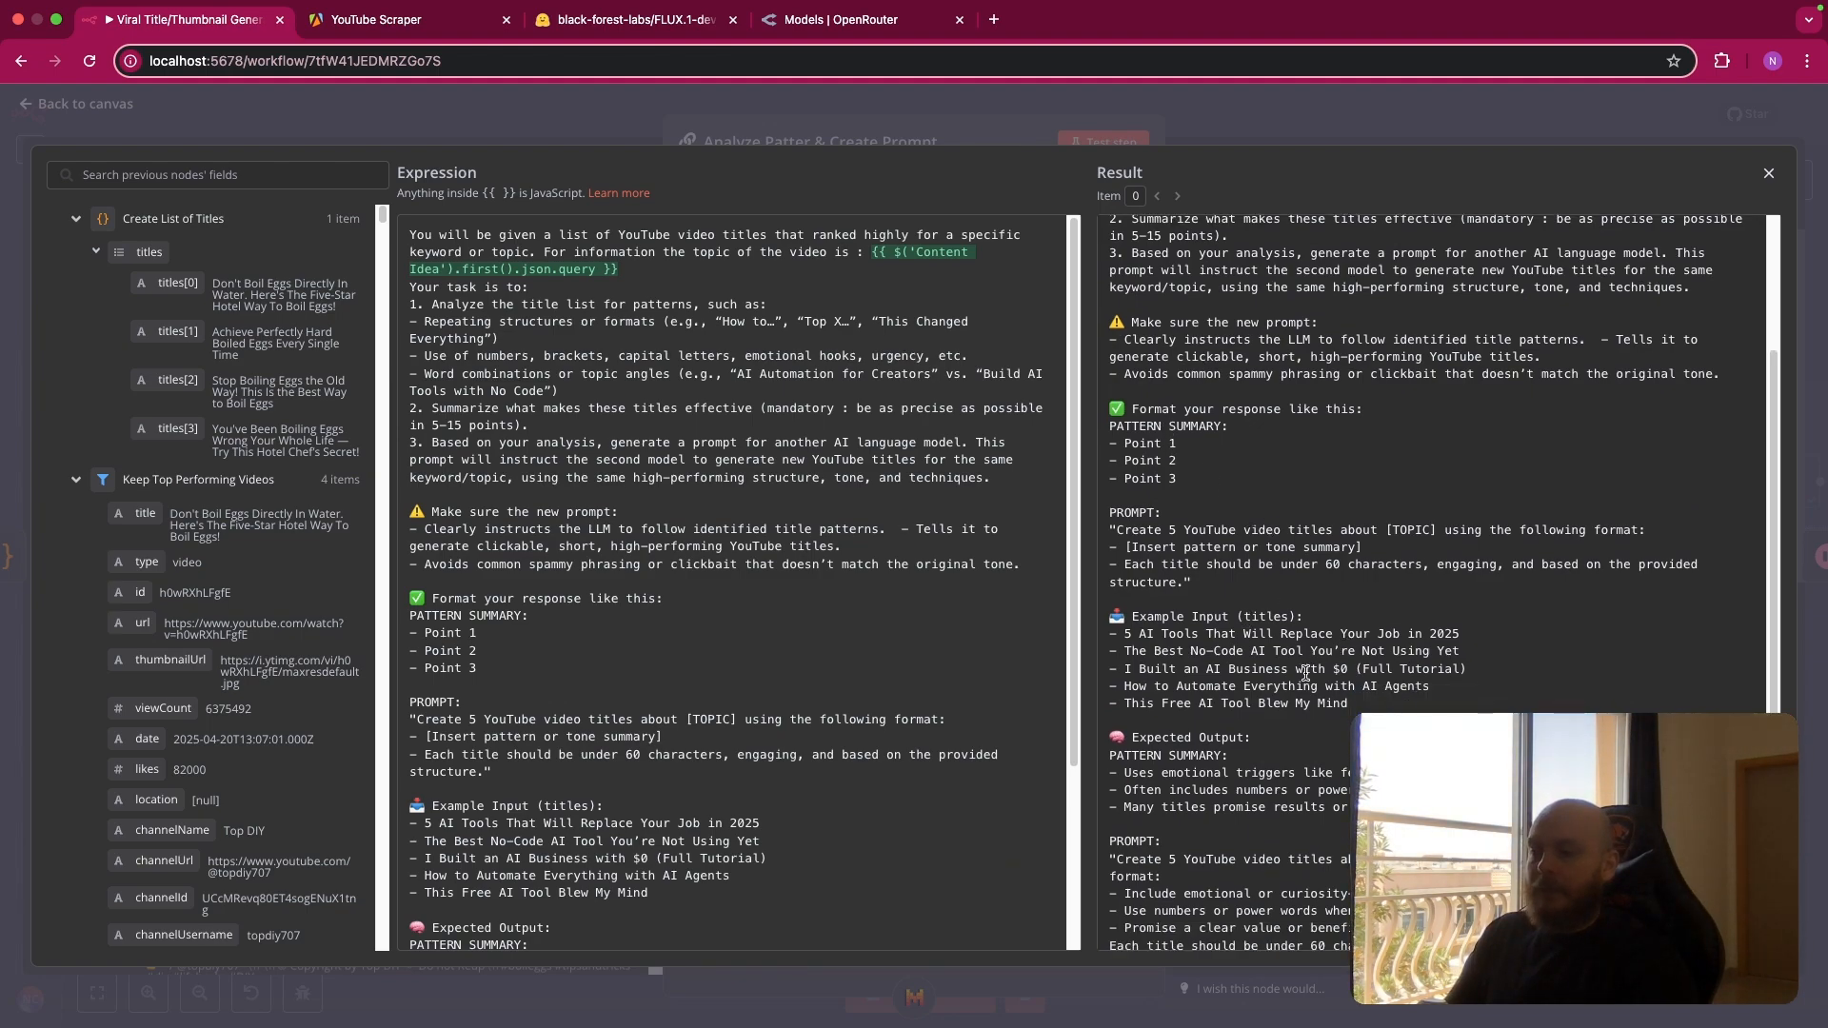
scroll(1272, 666, "down", 2)
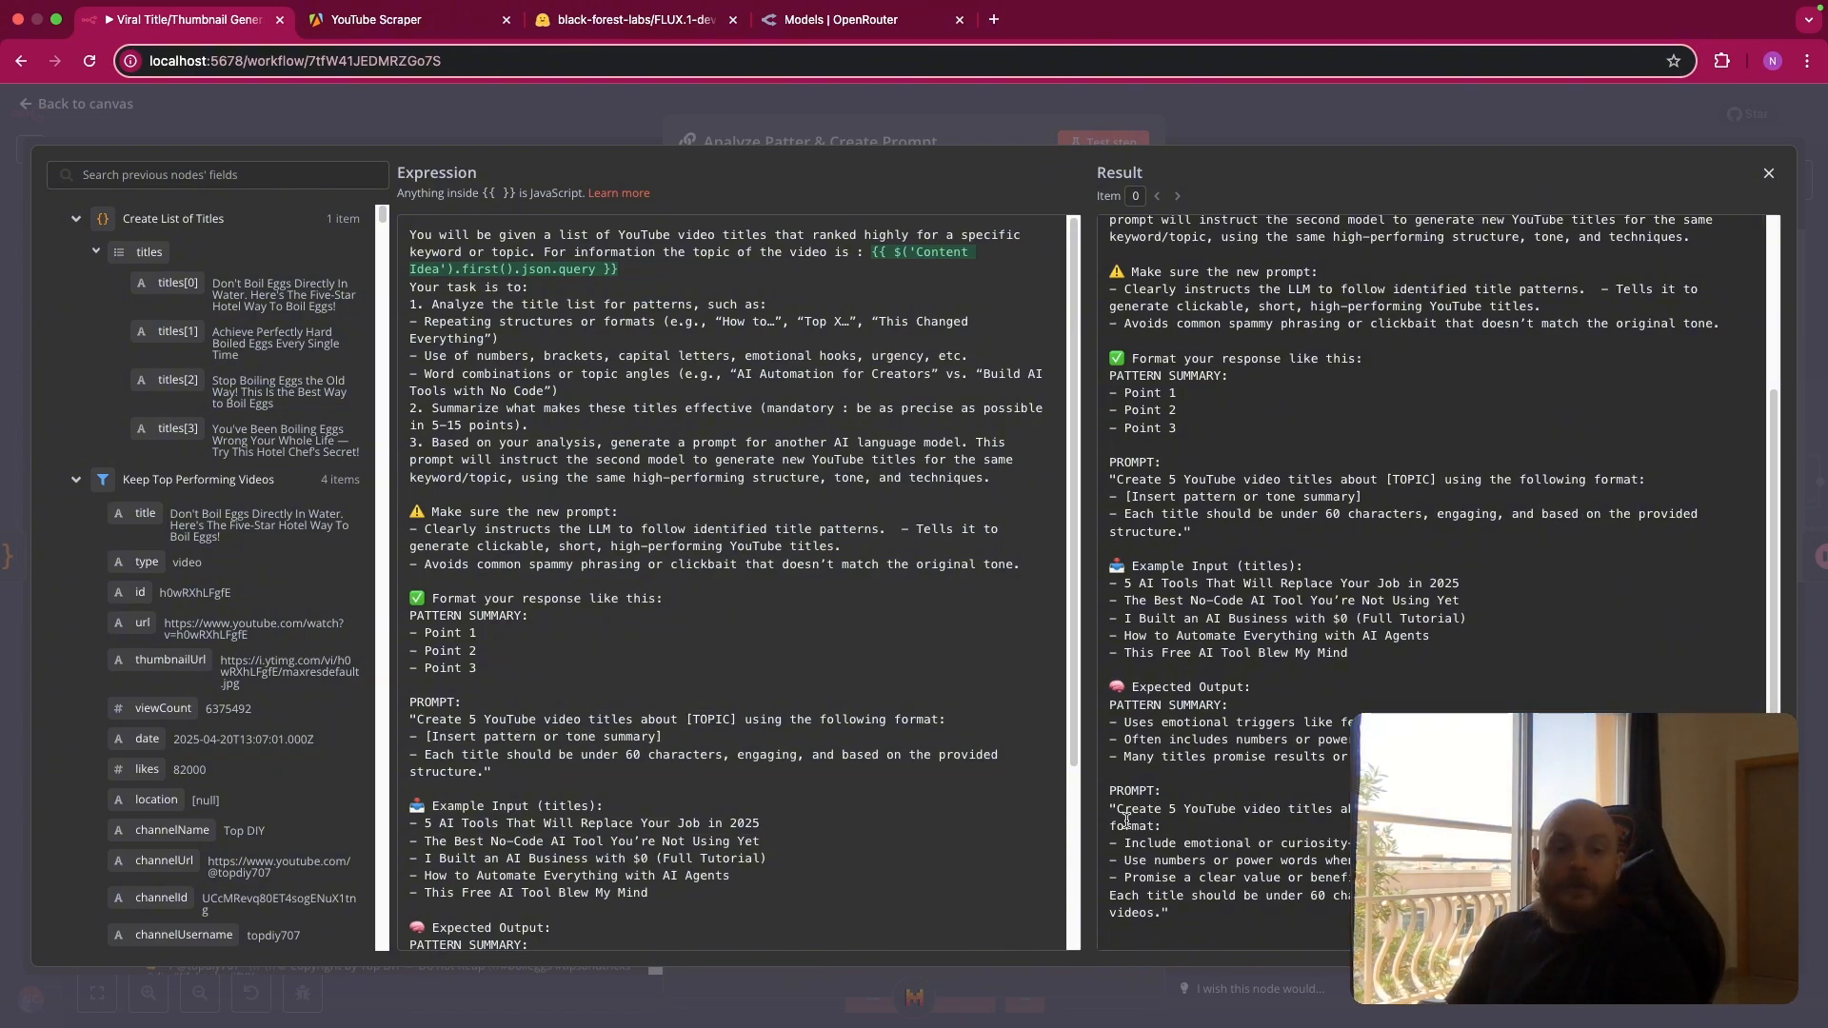
key("Escape")
key("Escape")
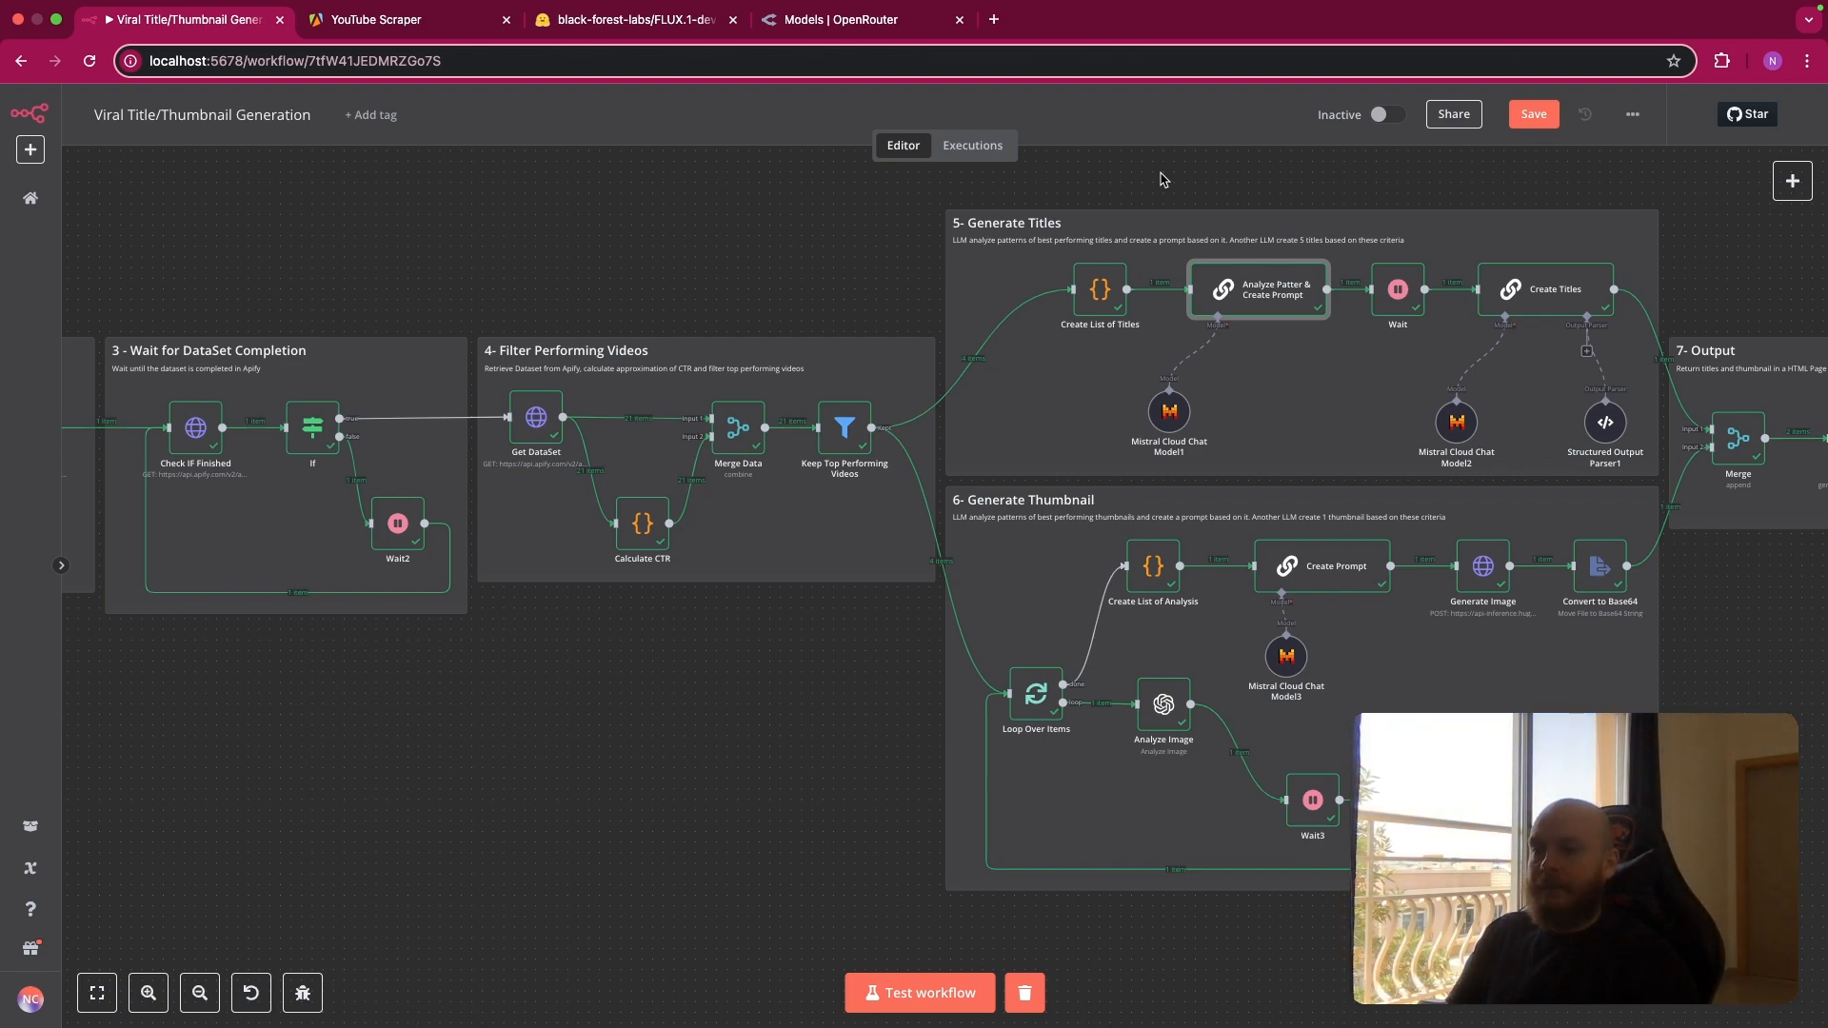
Open the Create Titles node, show its input in Table view to read the incoming pattern summary and prompt, and close the node.
double_click(1508, 291)
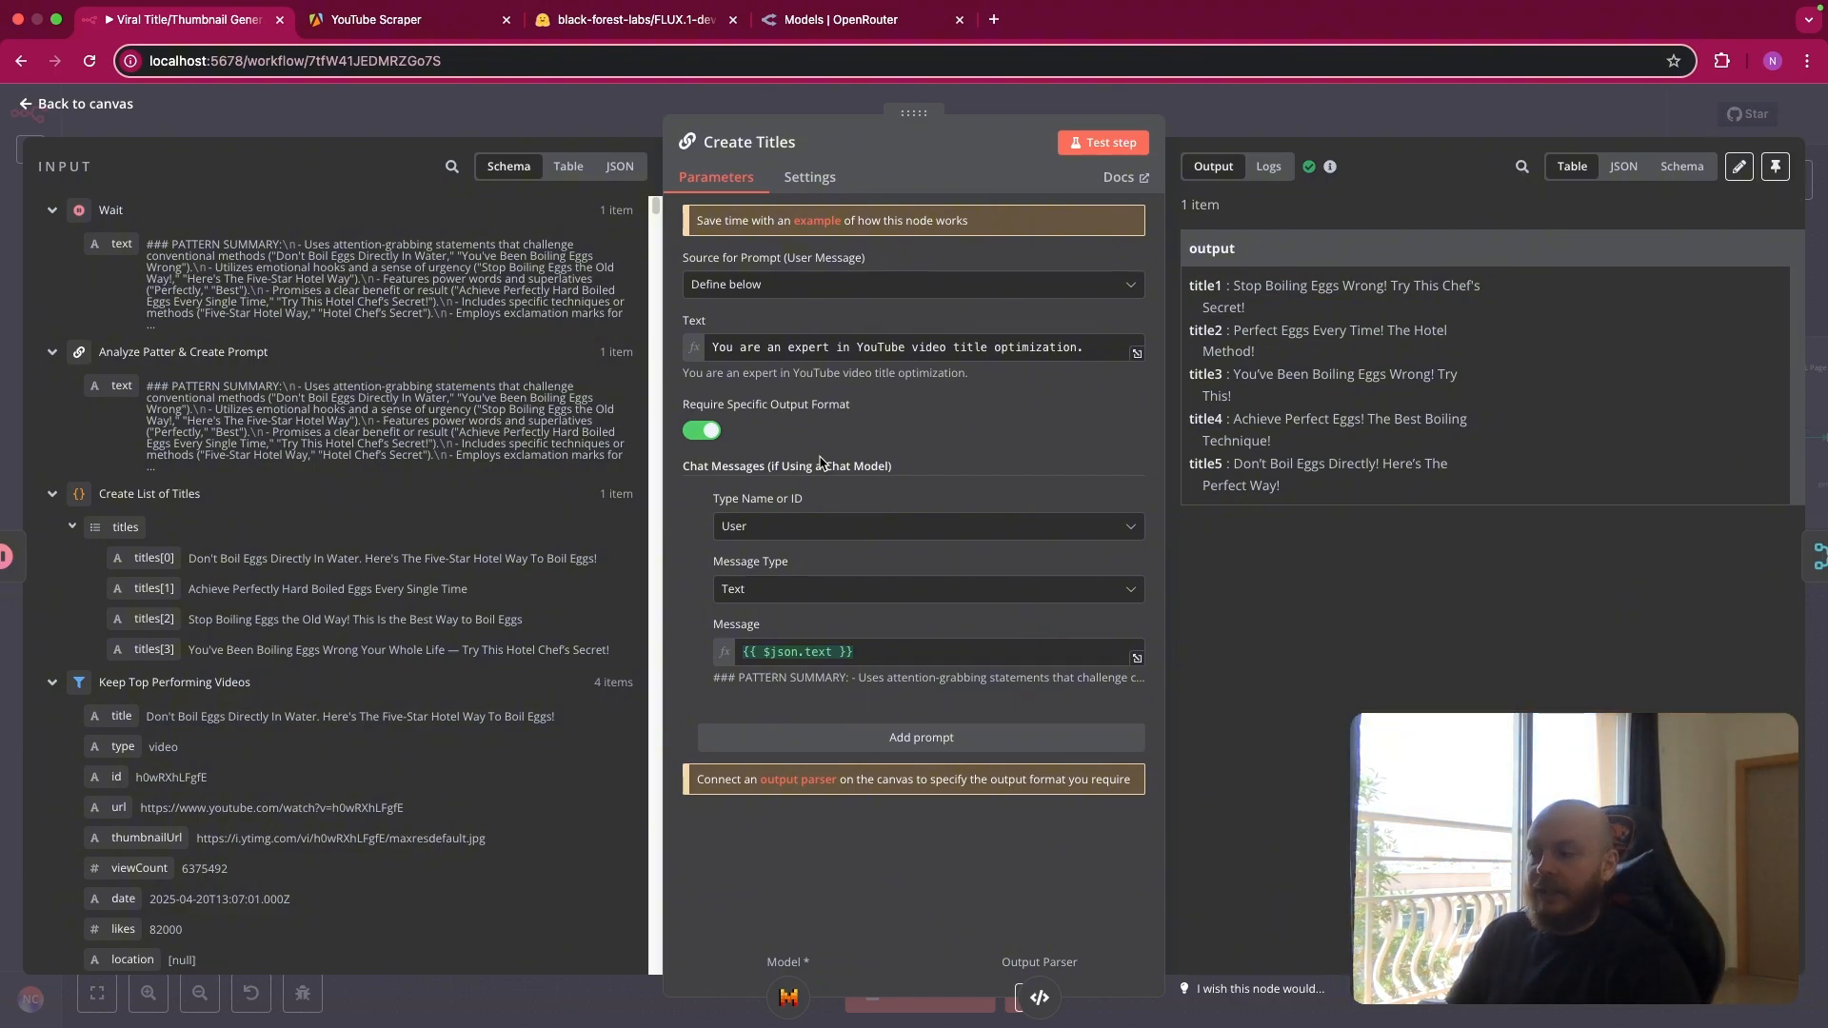
left_click(570, 168)
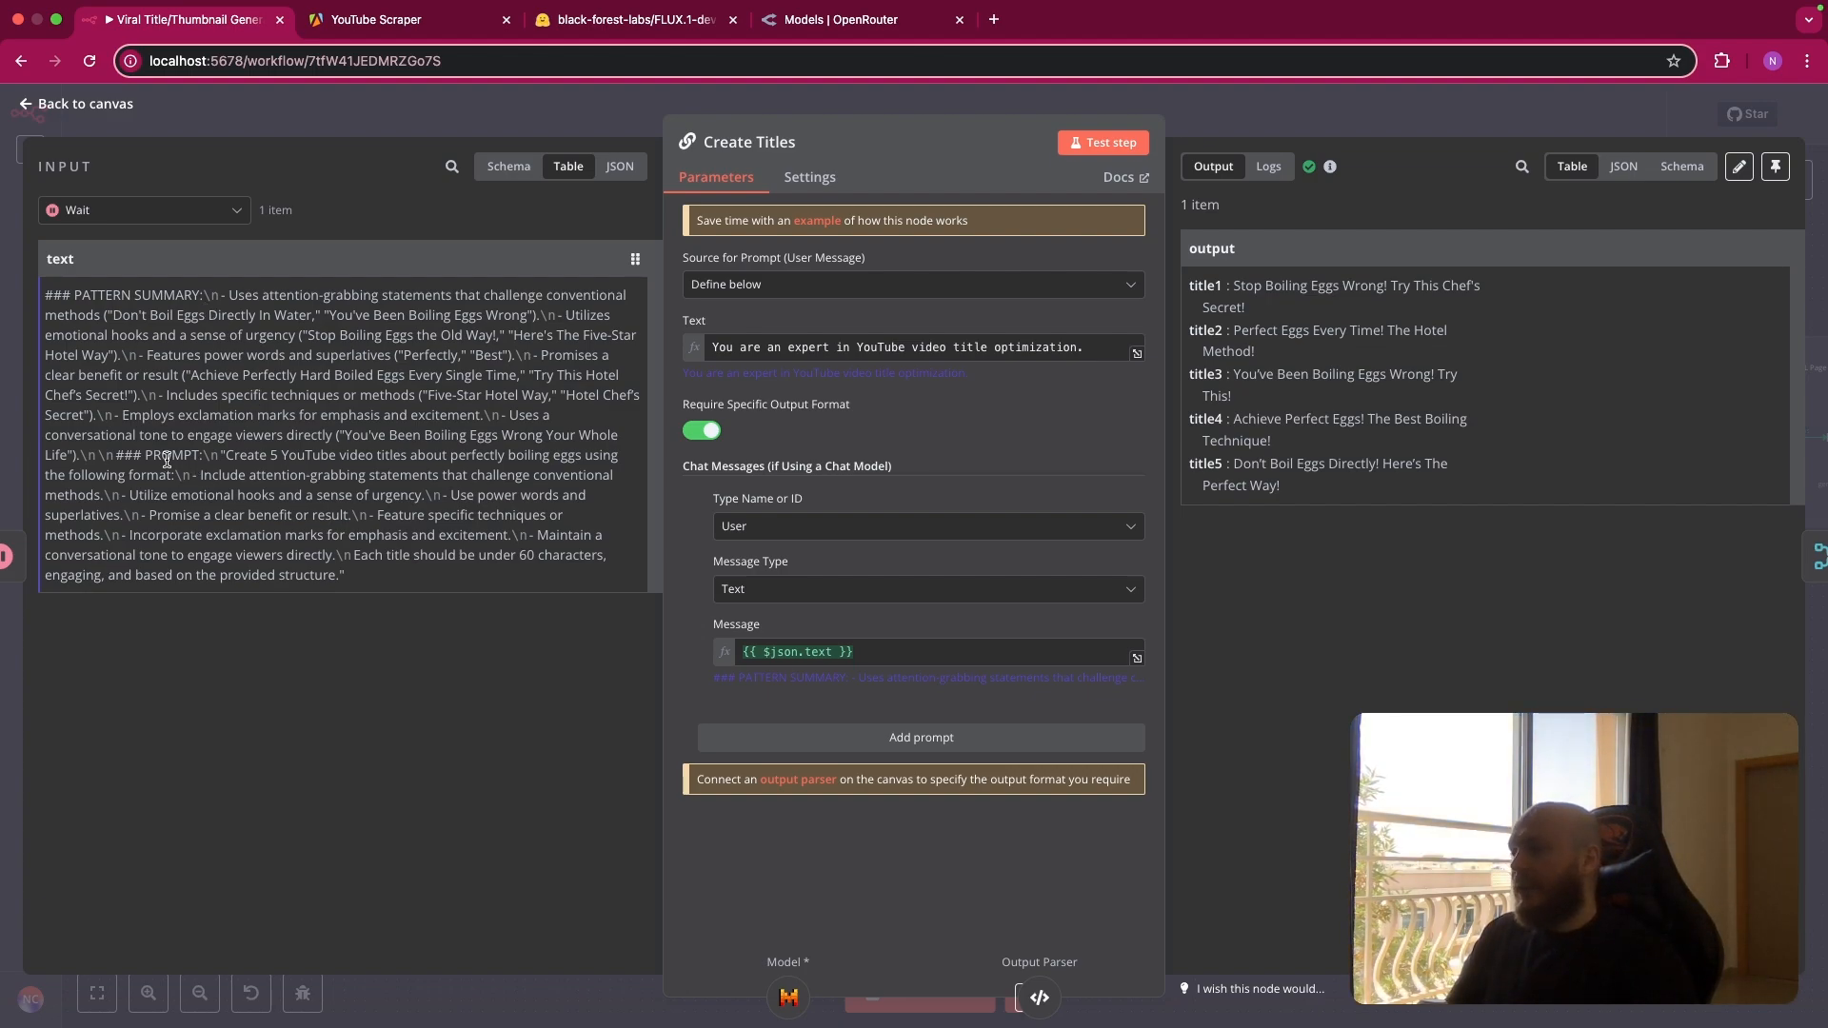
left_click(454, 124)
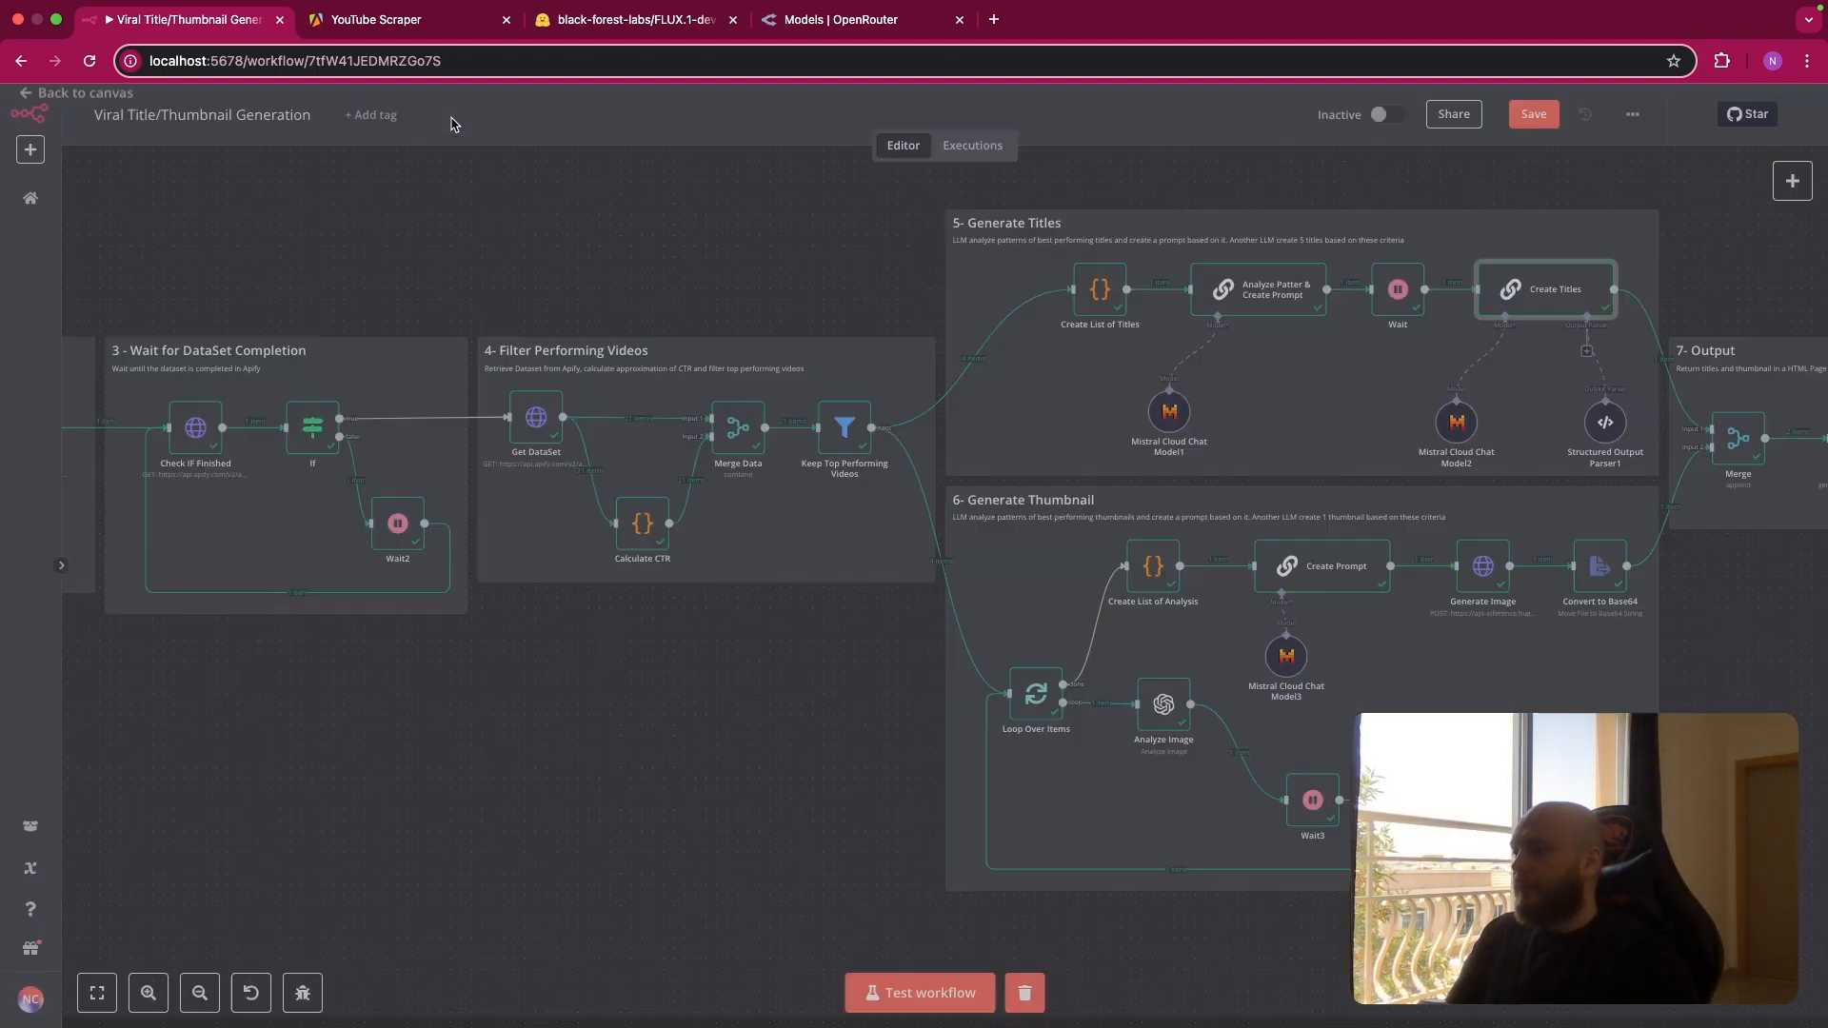
Check the Create Titles node's Require Specific Output Format setting and the Structured Output Parser1 node's JSON example, closing each node again.
double_click(1553, 297)
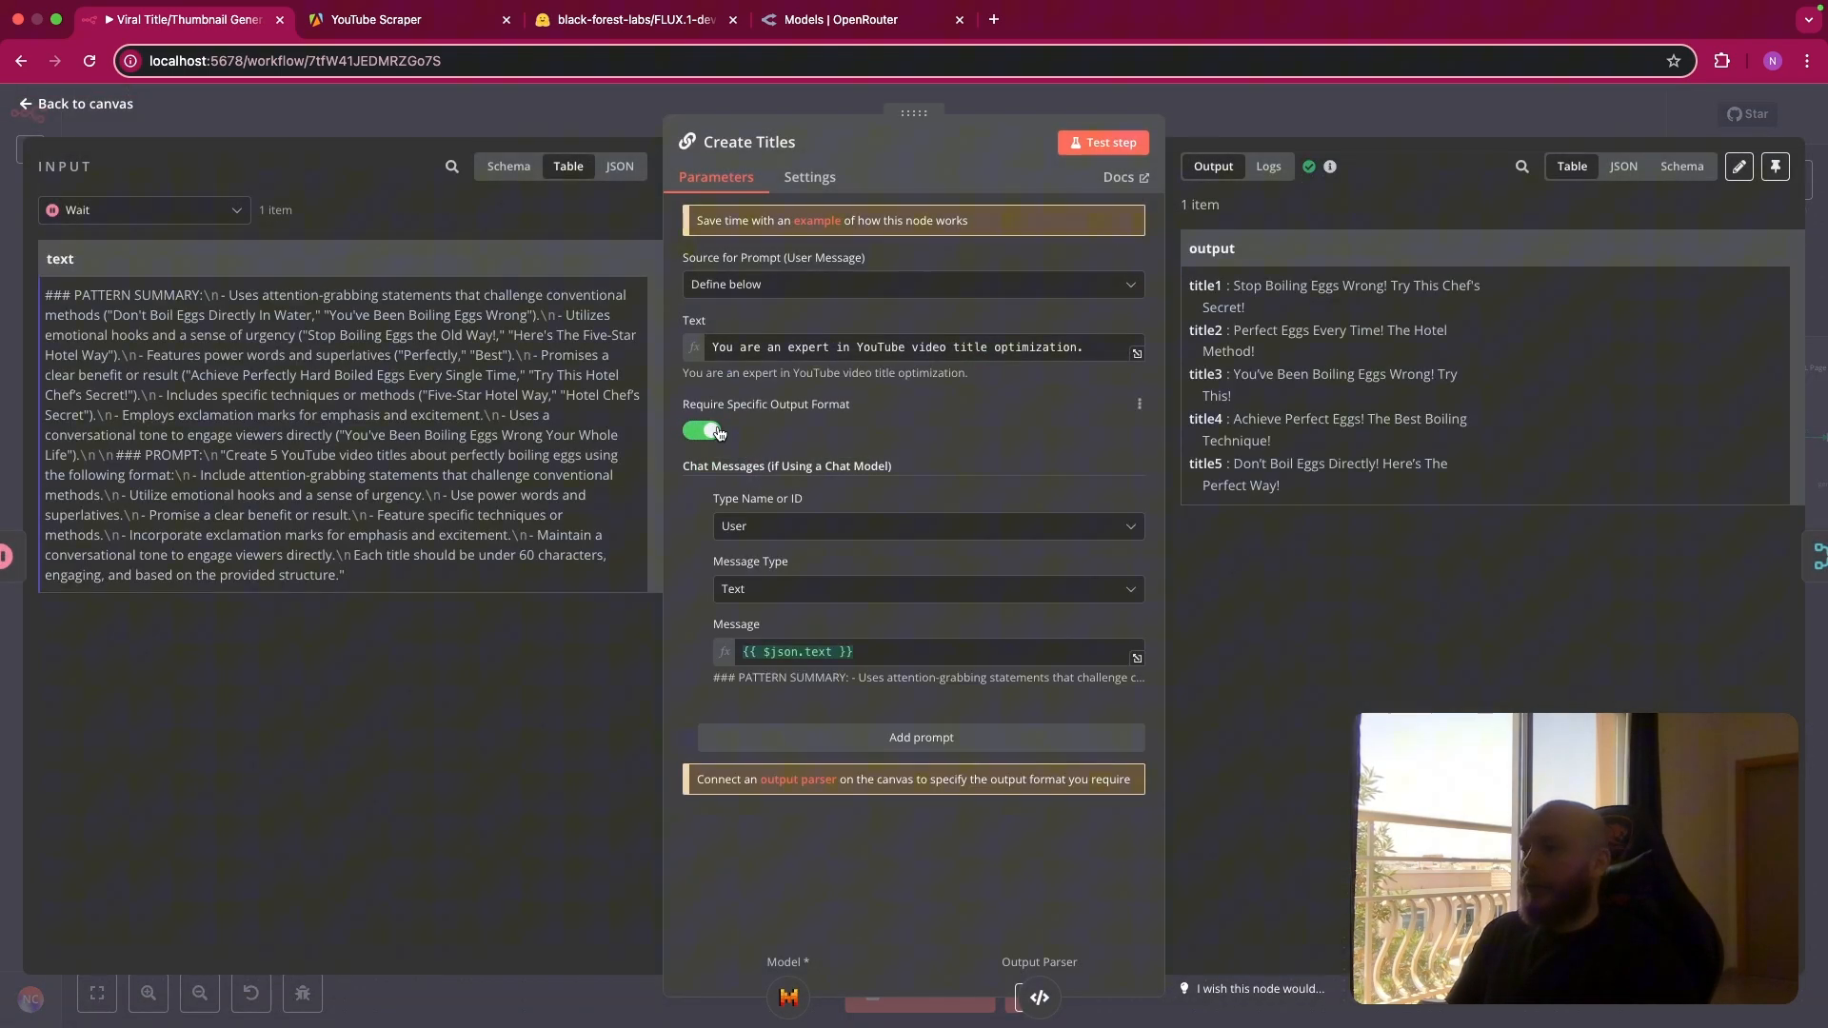
left_click(1335, 118)
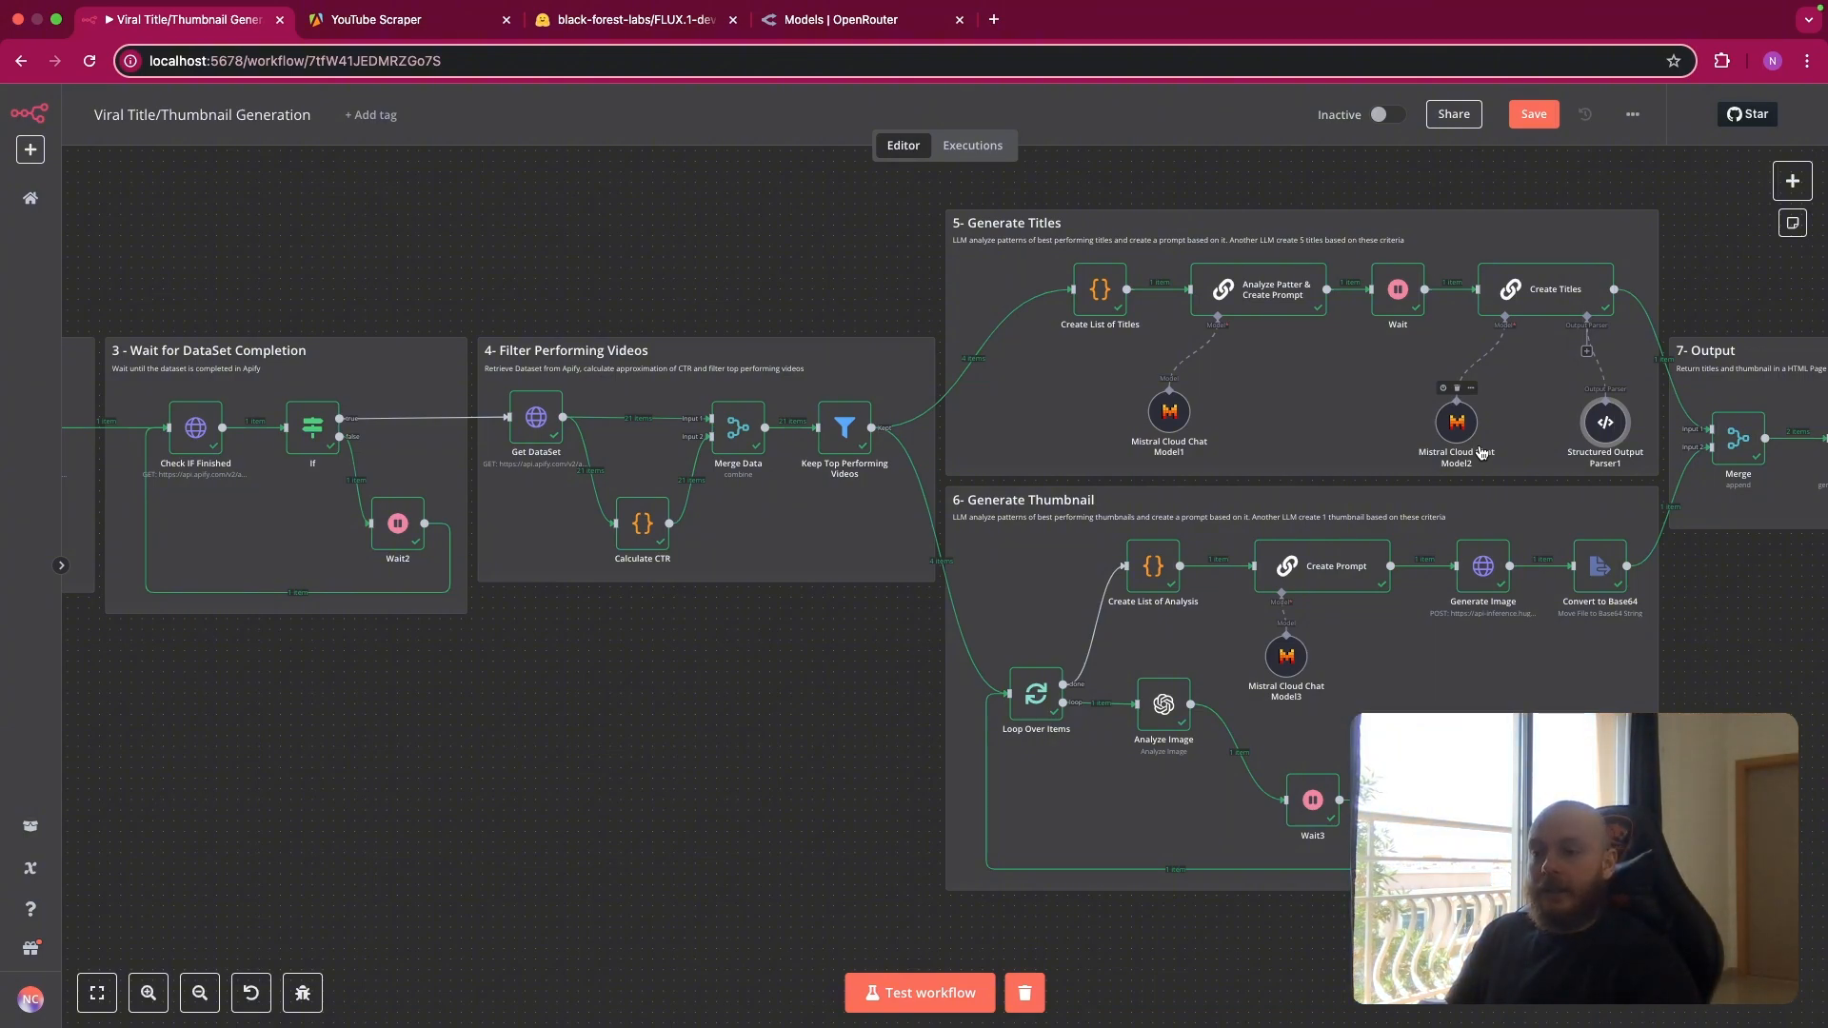
double_click(1606, 422)
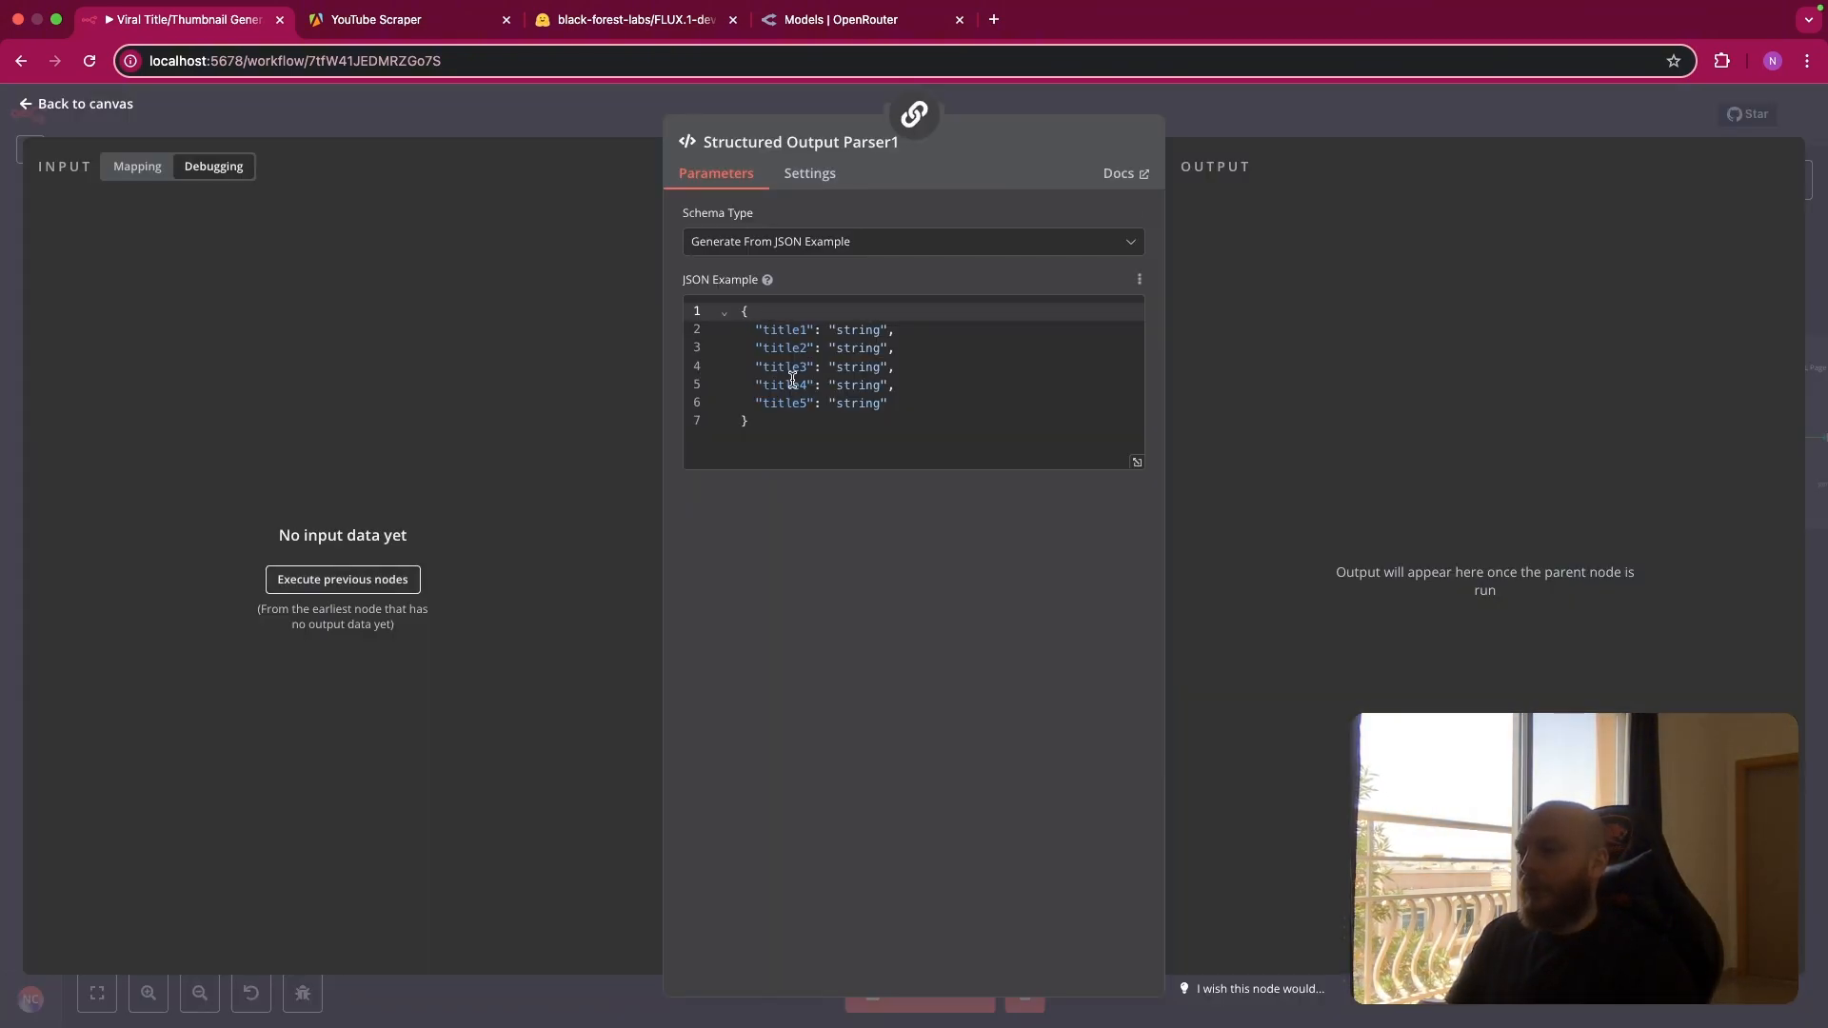
left_click(1238, 116)
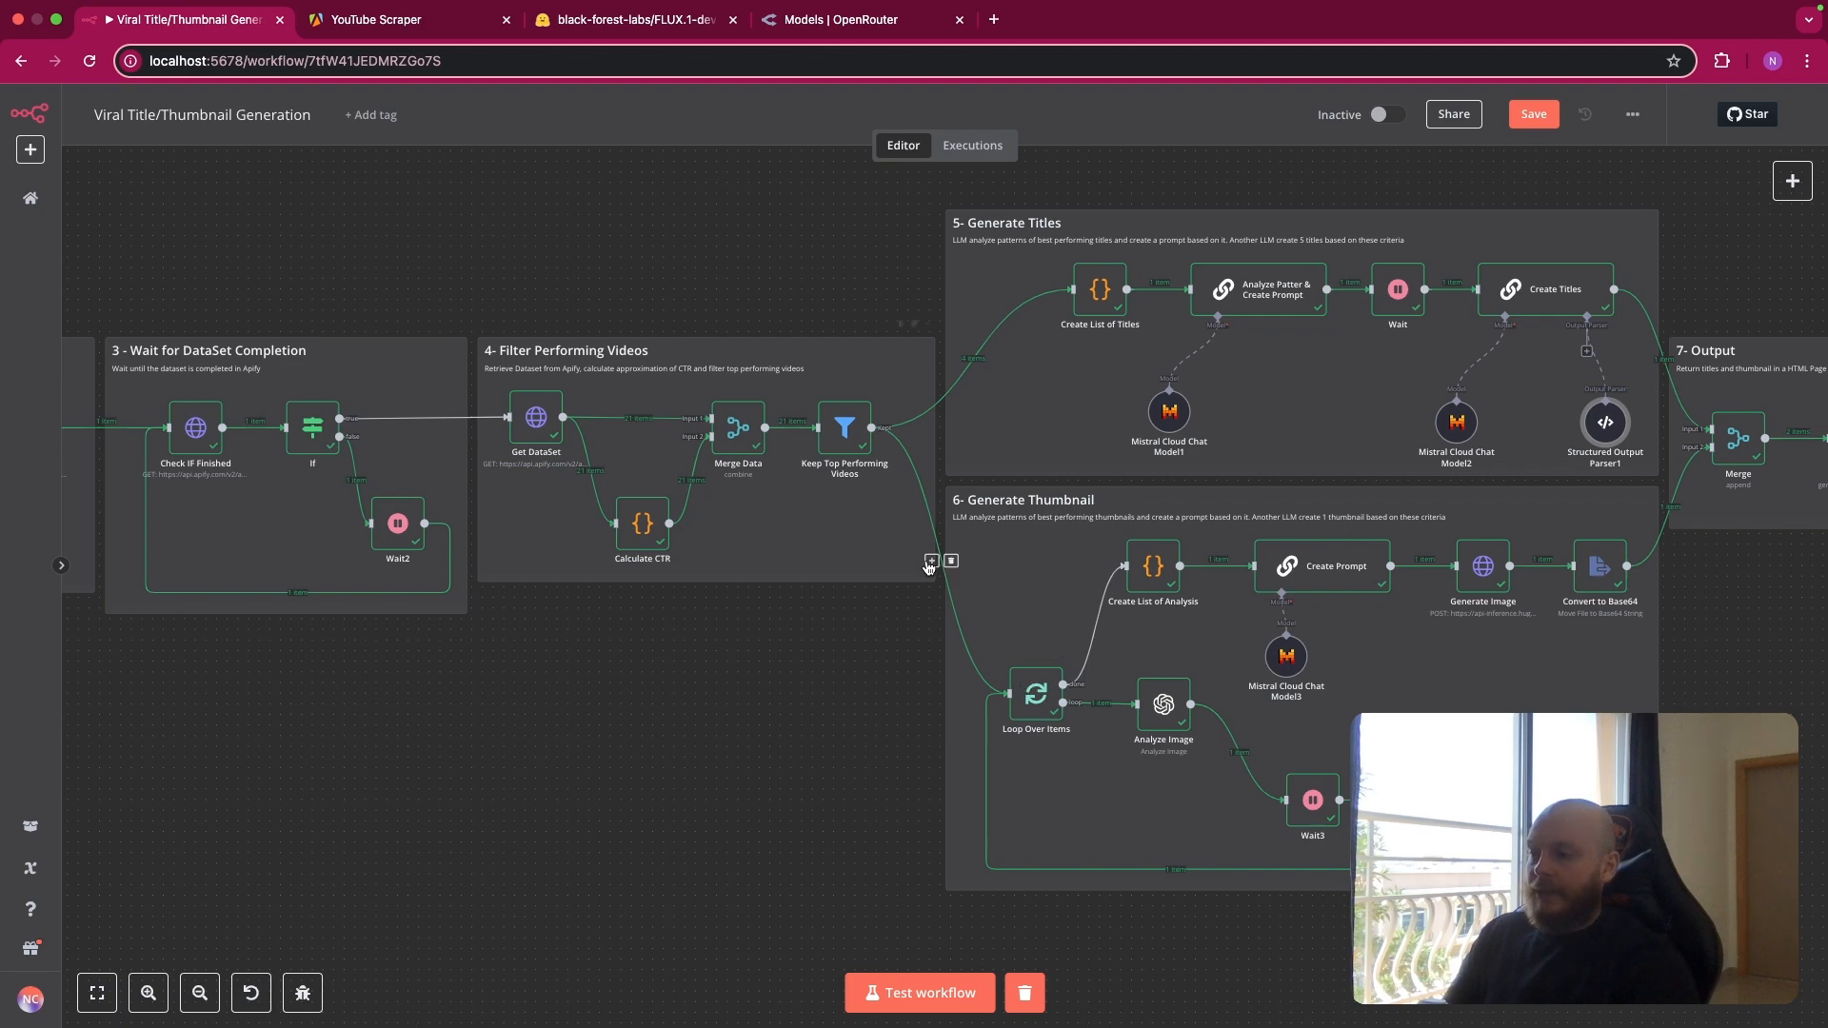
Open the Analyze Image node, inspect its OpenAi account 2 credential and Base URL, and close the credential dialog without changes.
left_click(1164, 705)
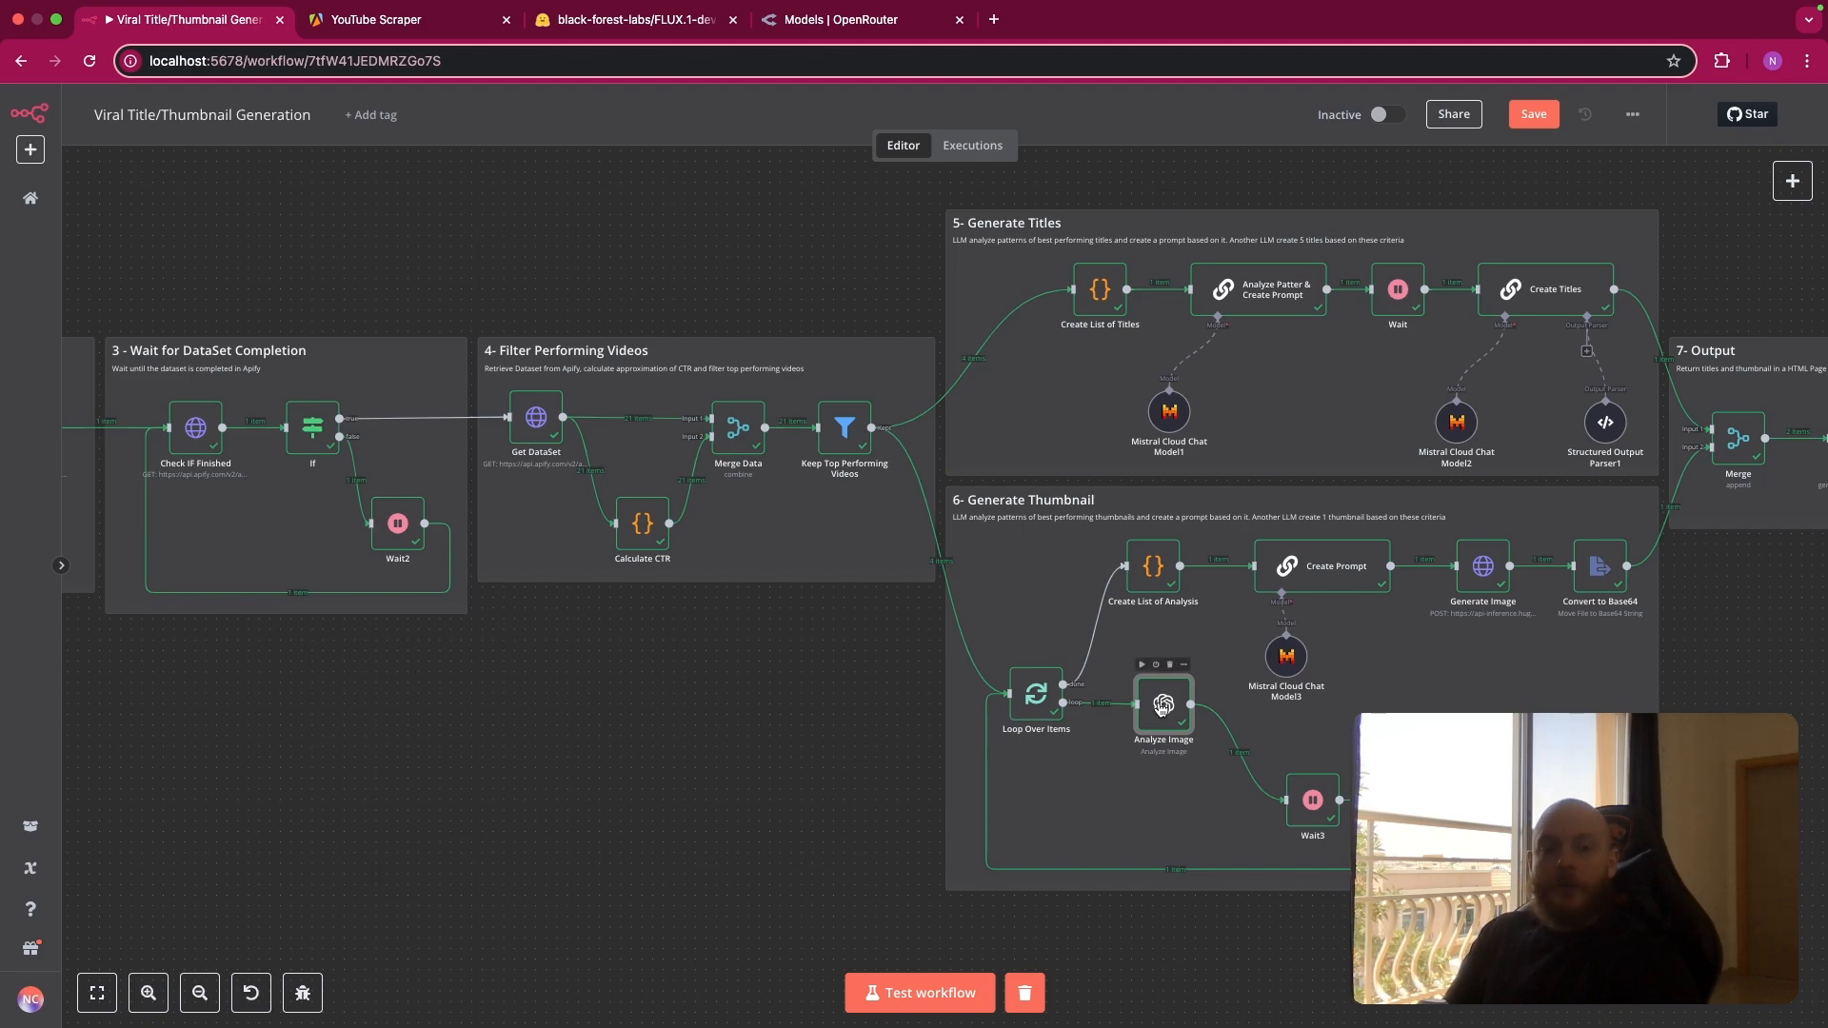
double_click(1165, 706)
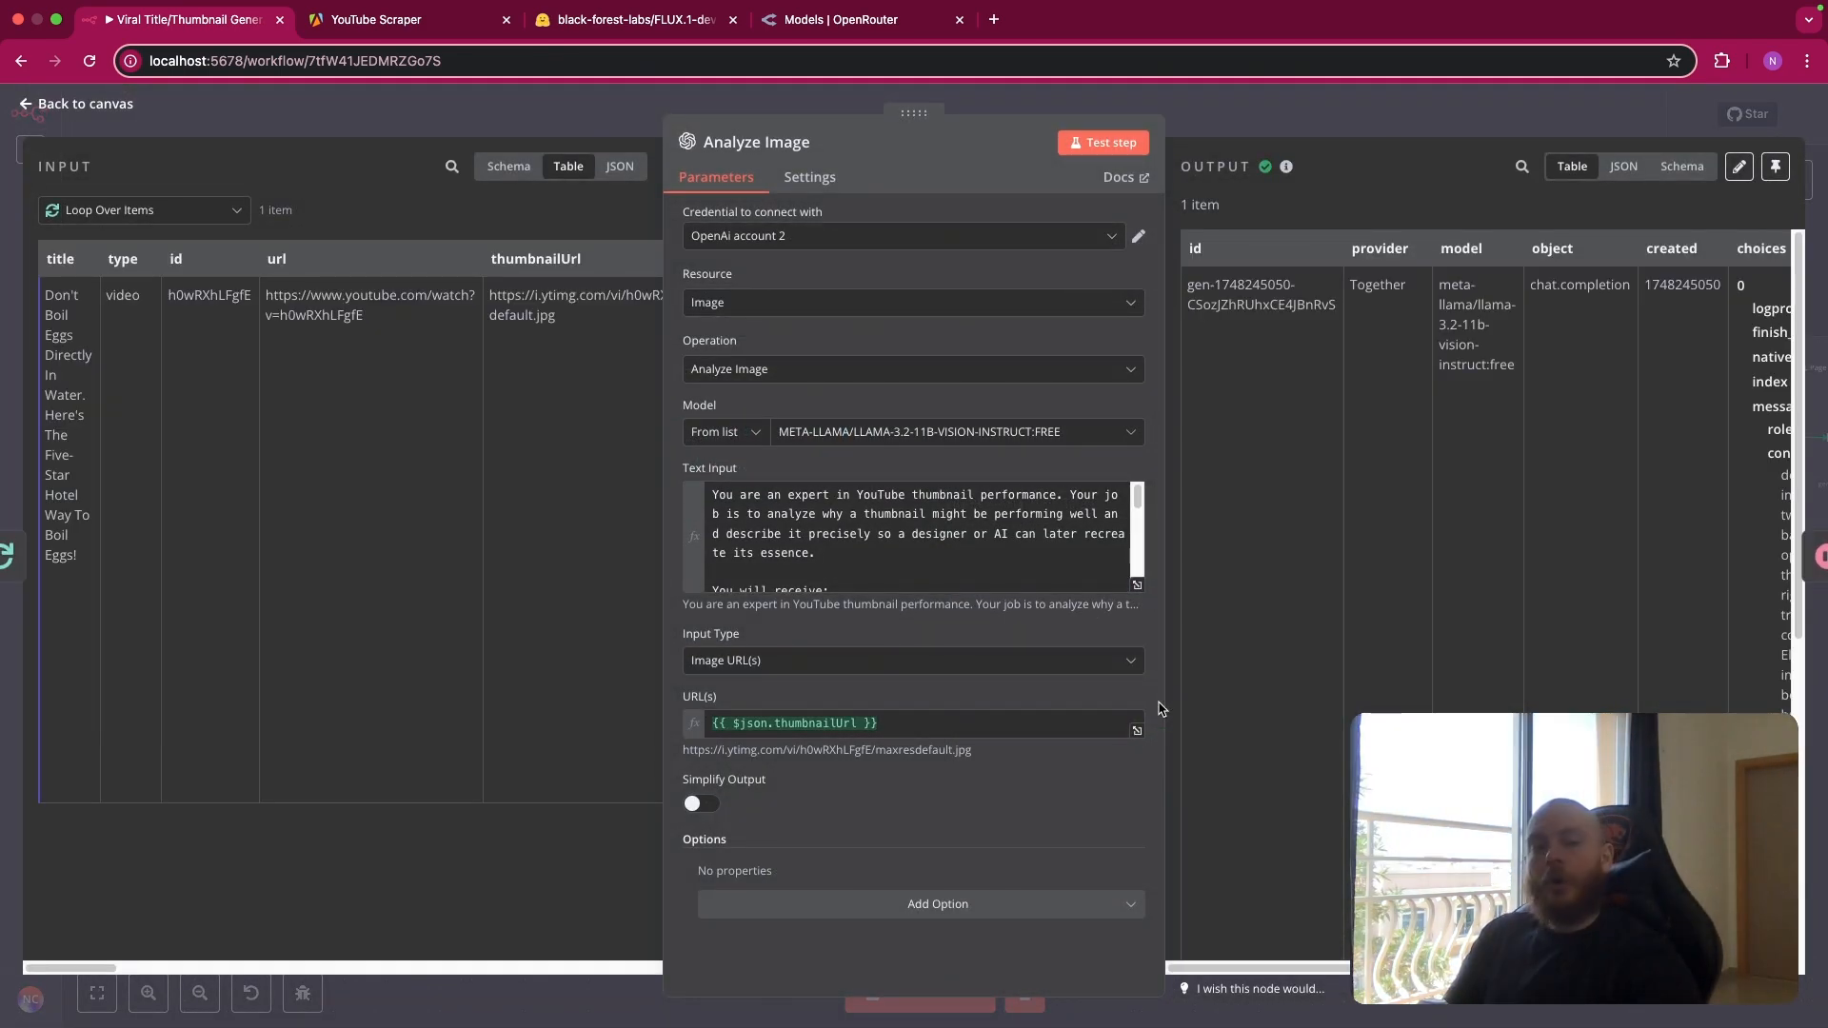
left_click(1138, 236)
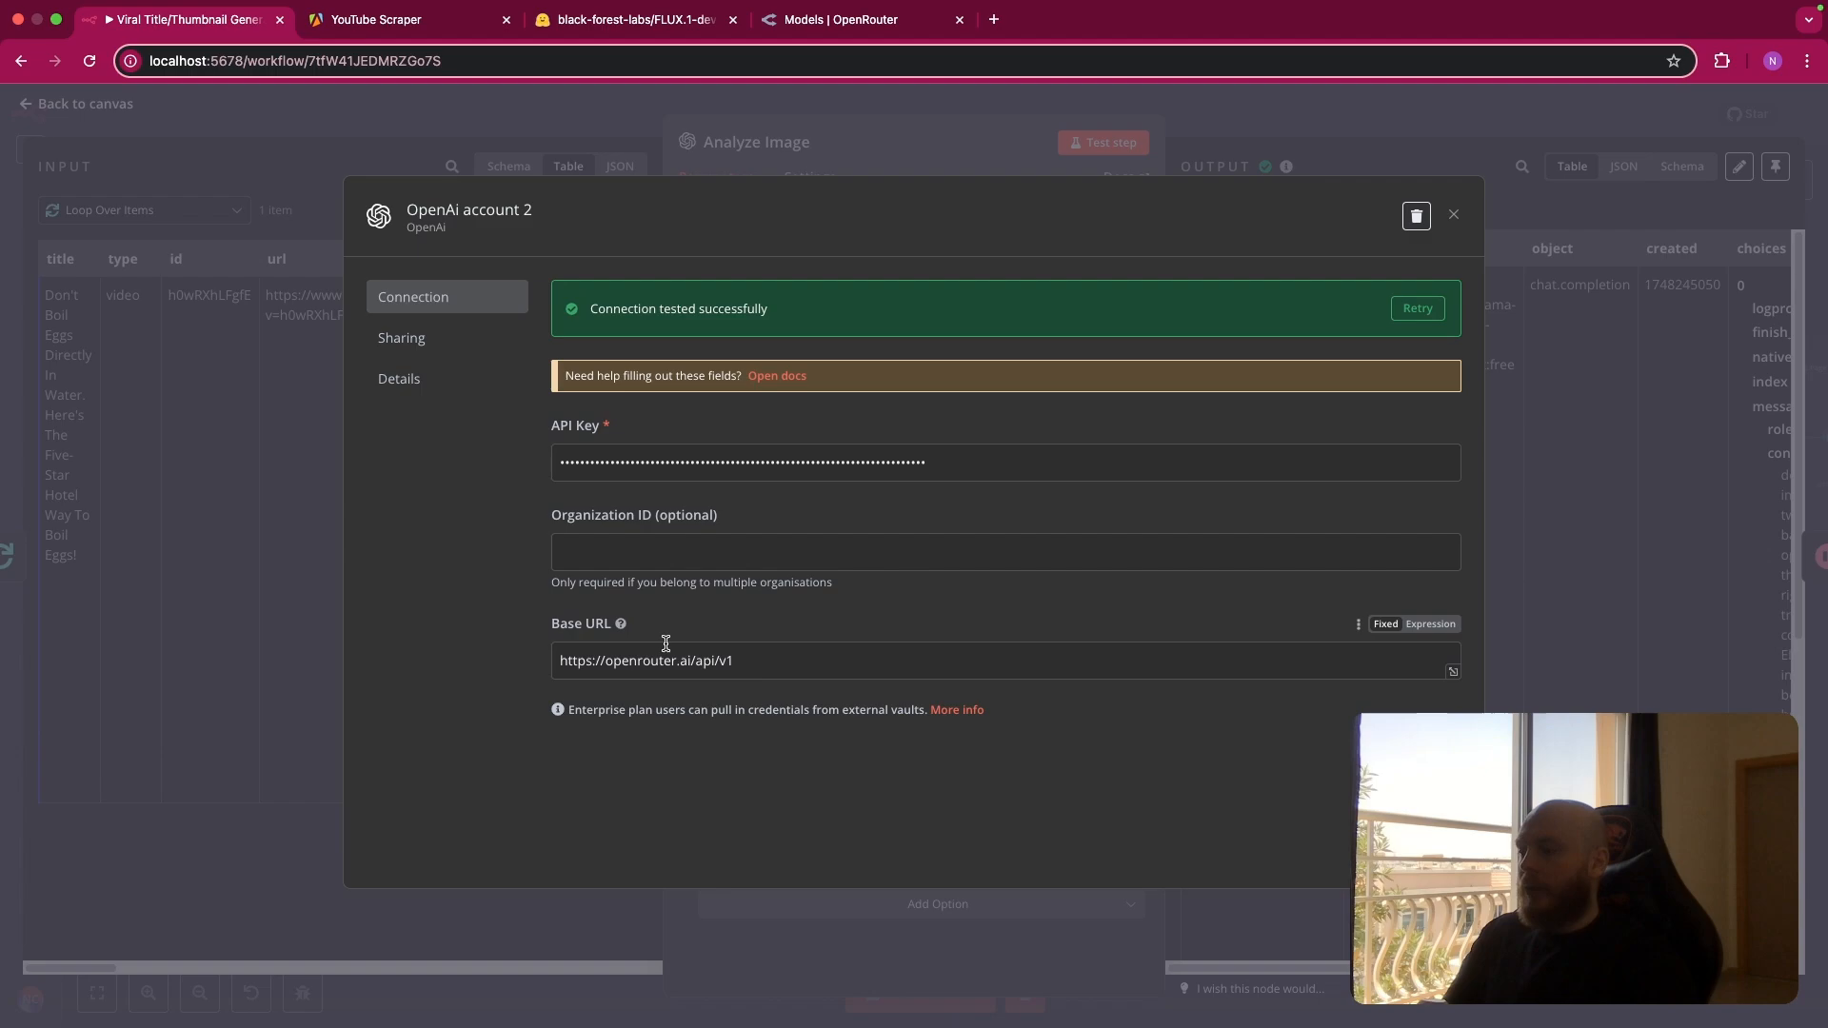
left_click(1081, 149)
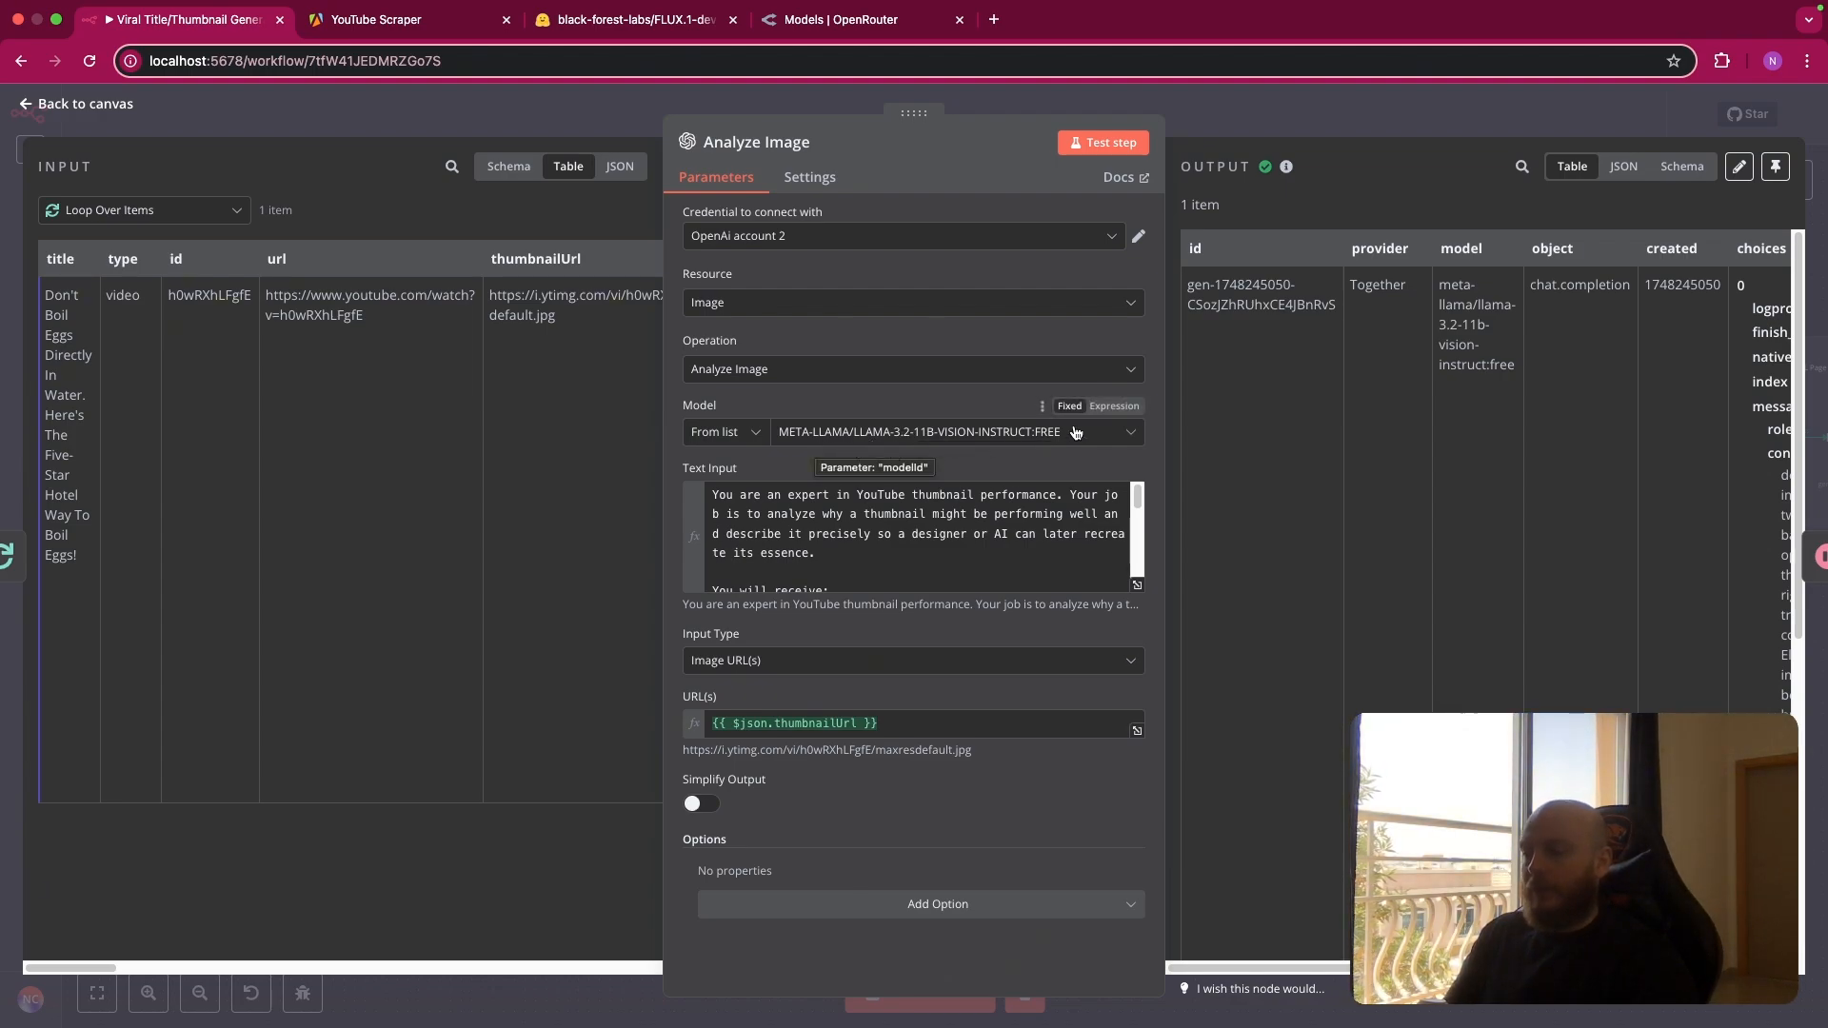
Read the Analyze Image node's full Text Input prompt and its rendered result in the expression editor, then close the editor.
left_click(1137, 585)
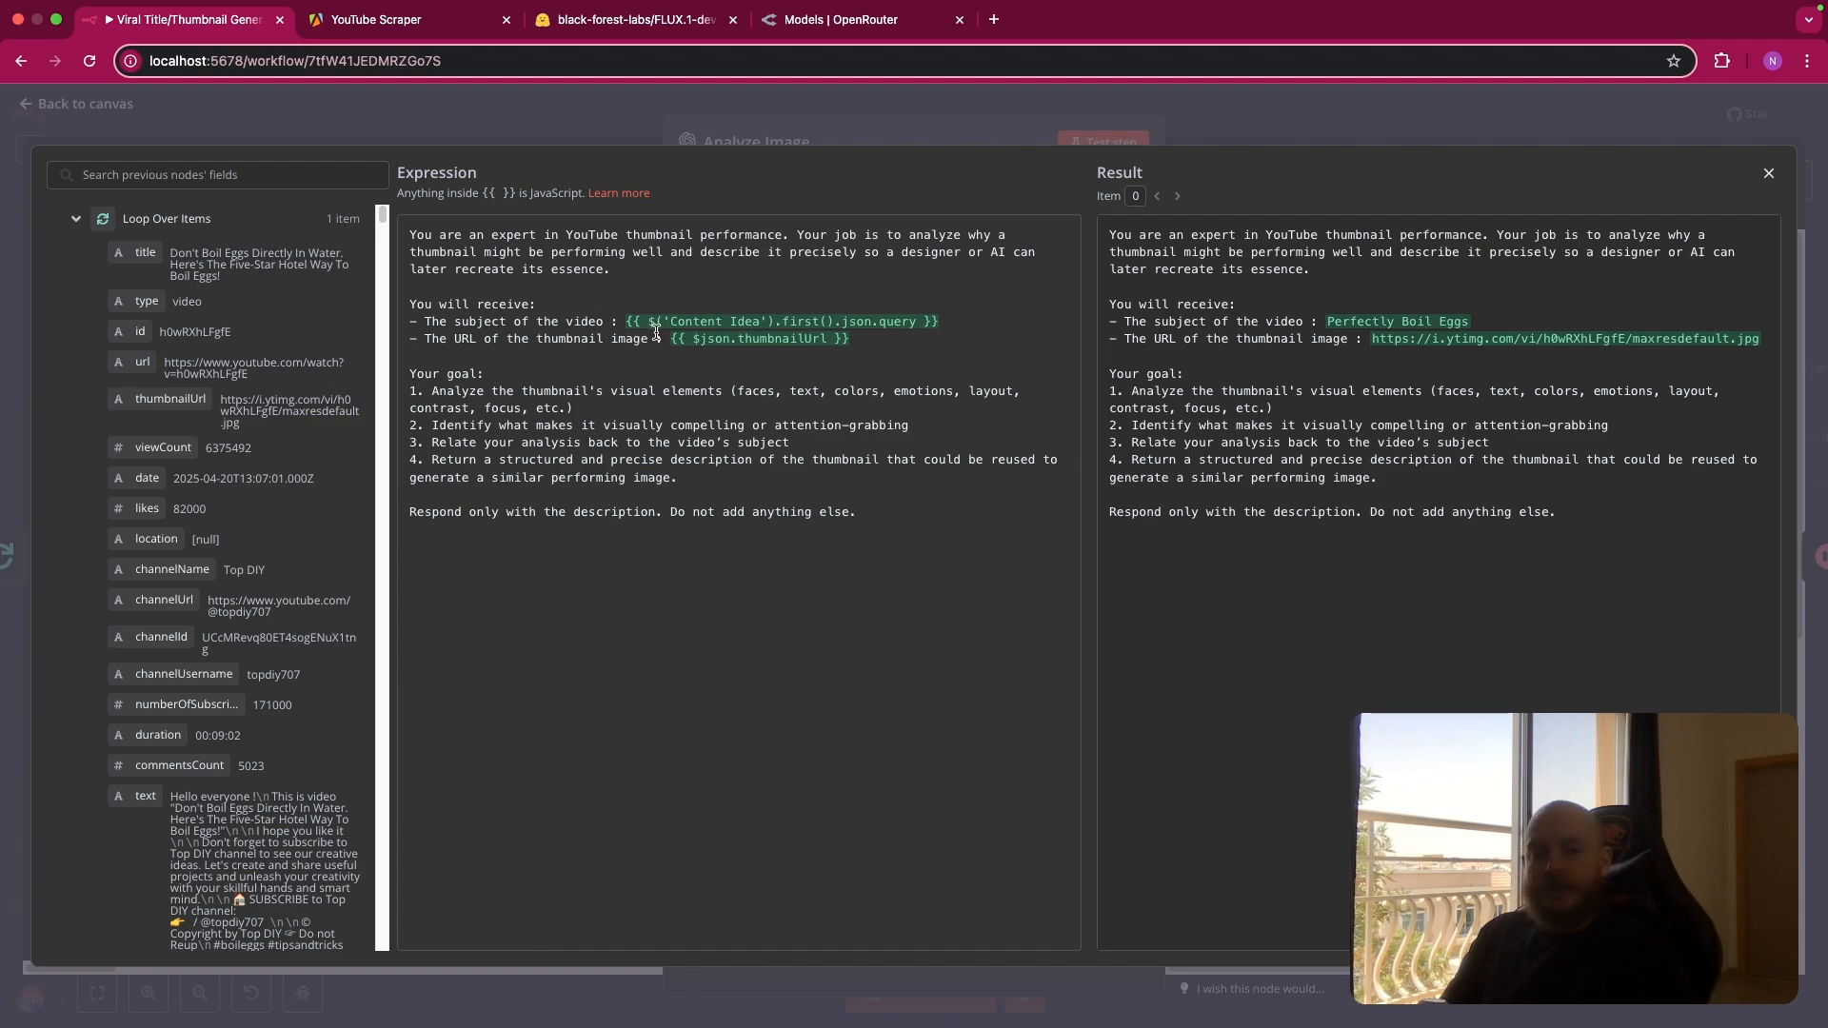
scroll(187, 423, "down", 1)
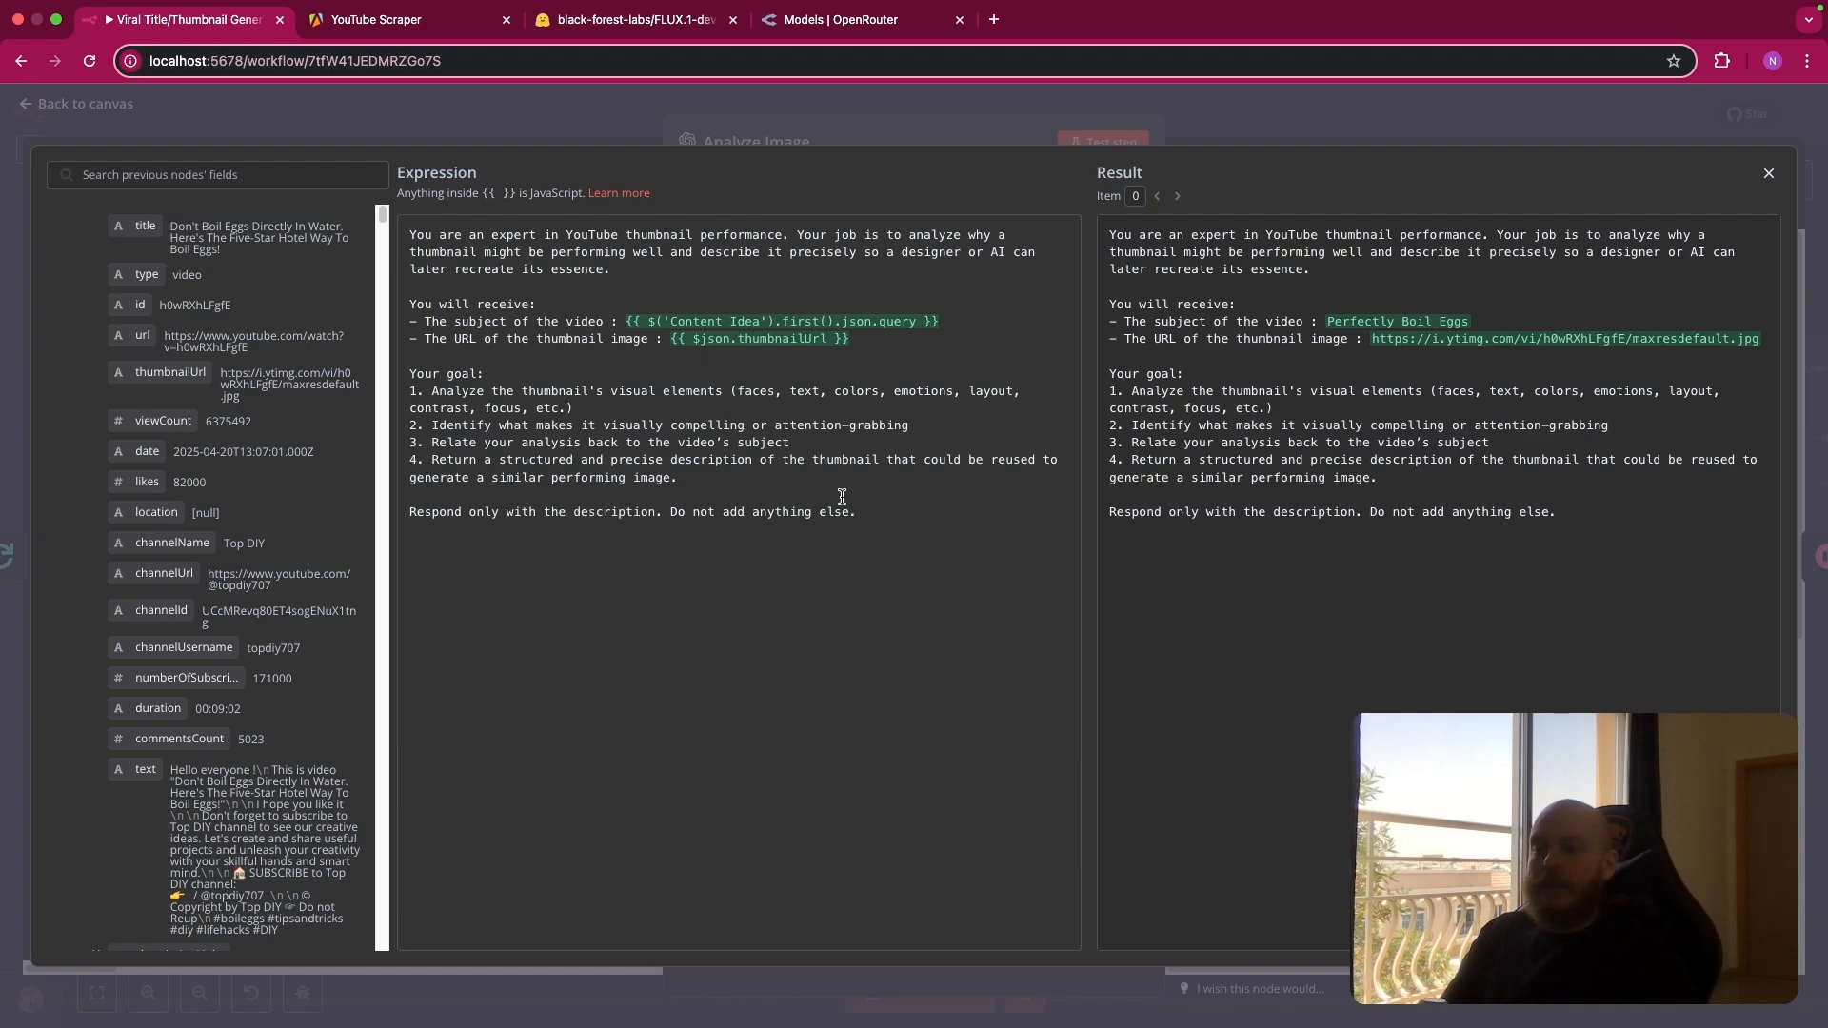
left_click(1171, 121)
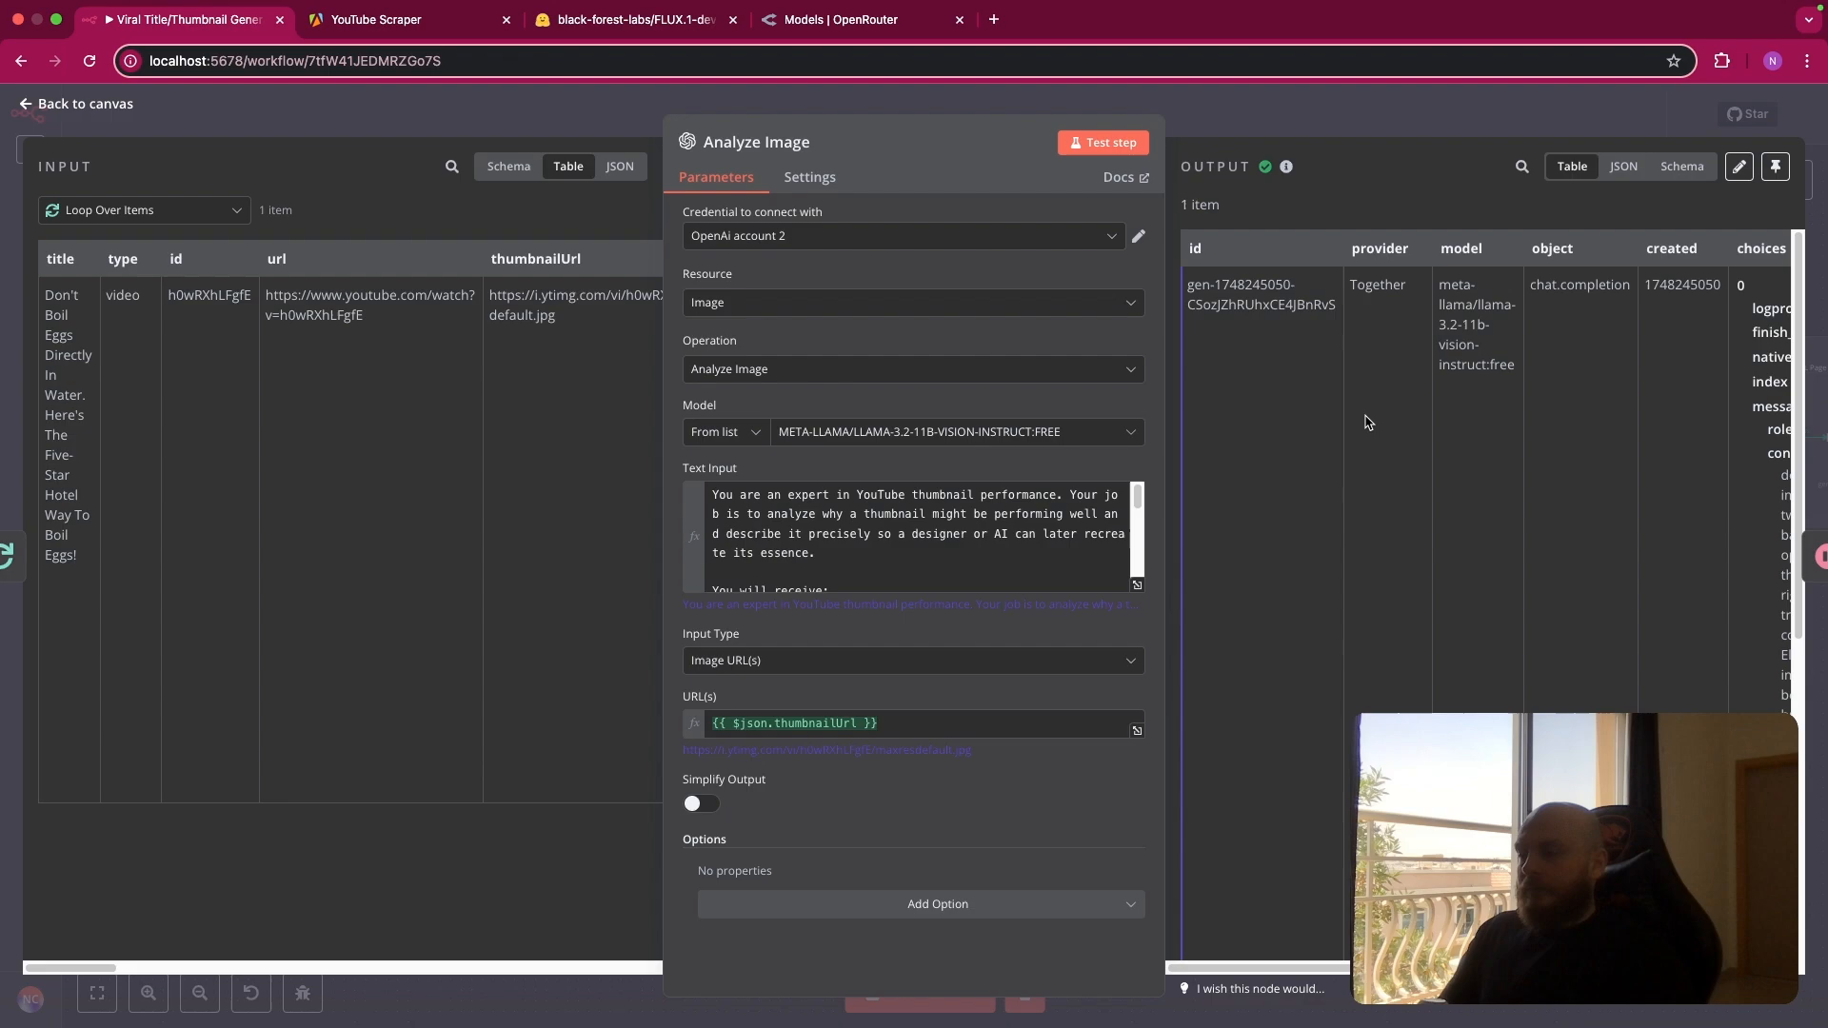
Examine the thumbnail description in the message content under the choices column of the Analyze Image output table.
scroll(1366, 419, "right", 3)
scroll(1366, 420, "right", 3)
scroll(1366, 420, "down", 3)
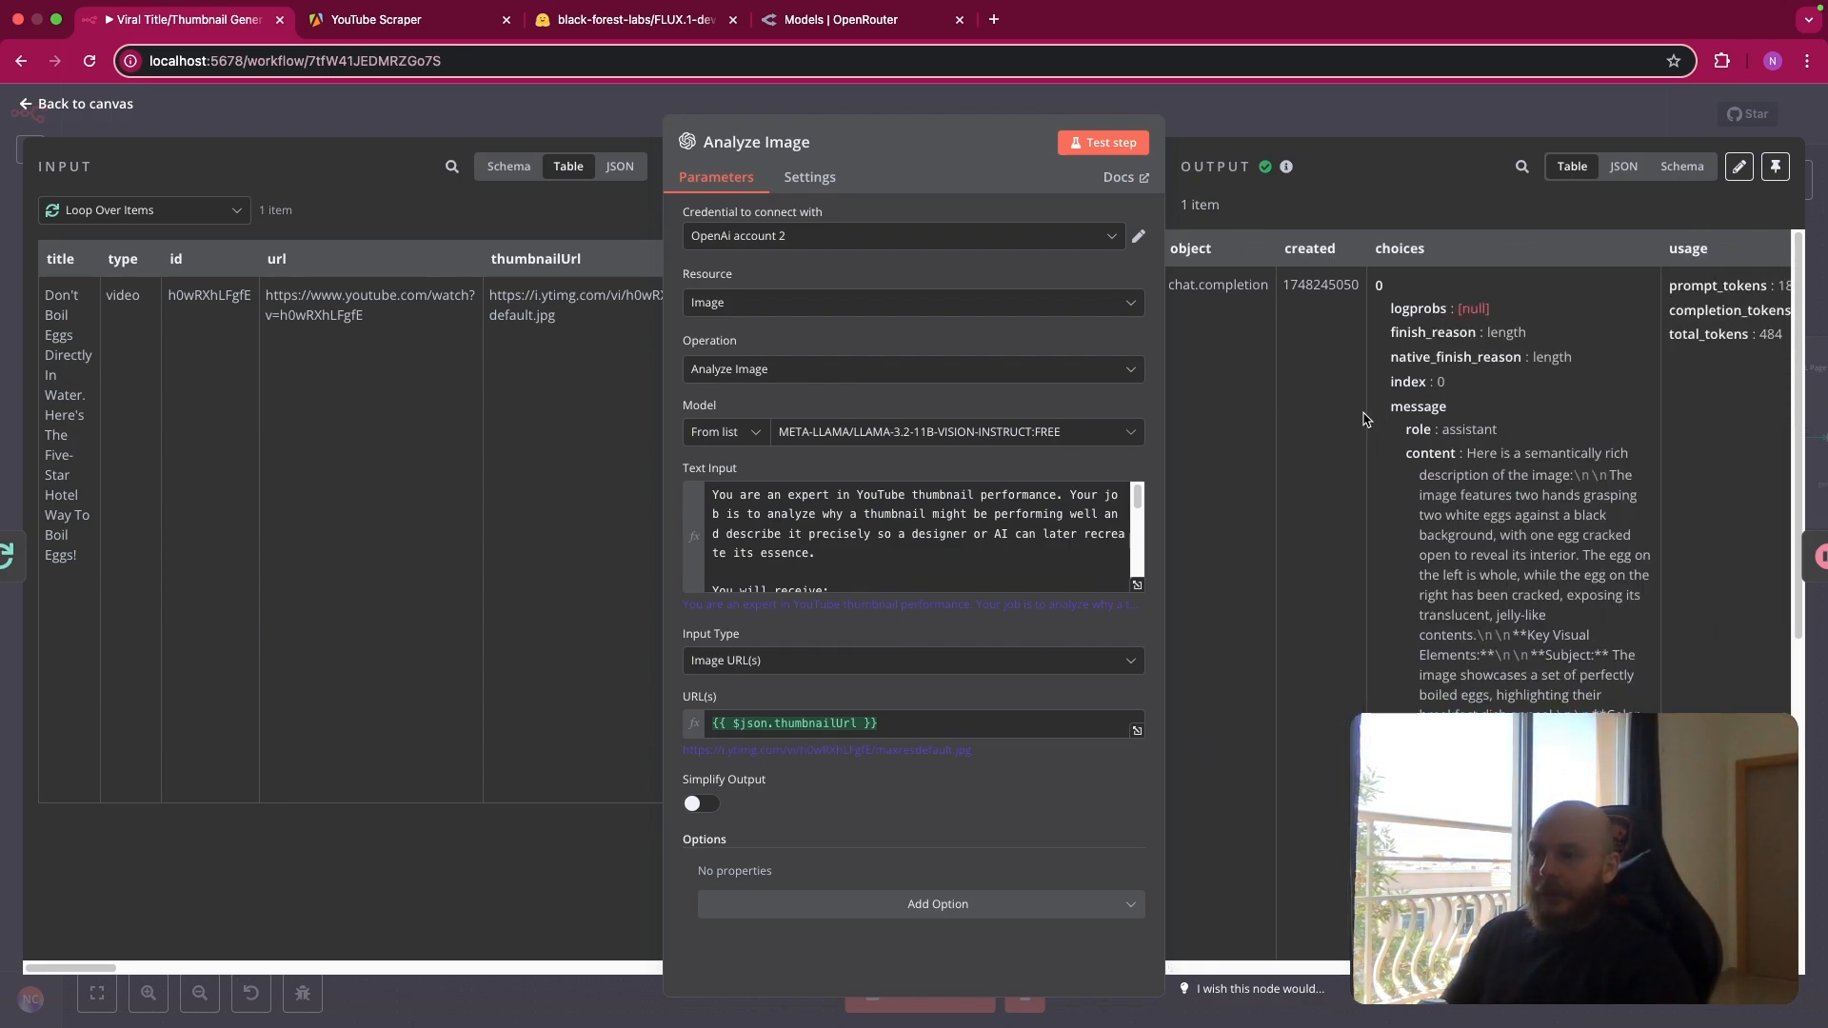
scroll(1367, 420, "down", 1)
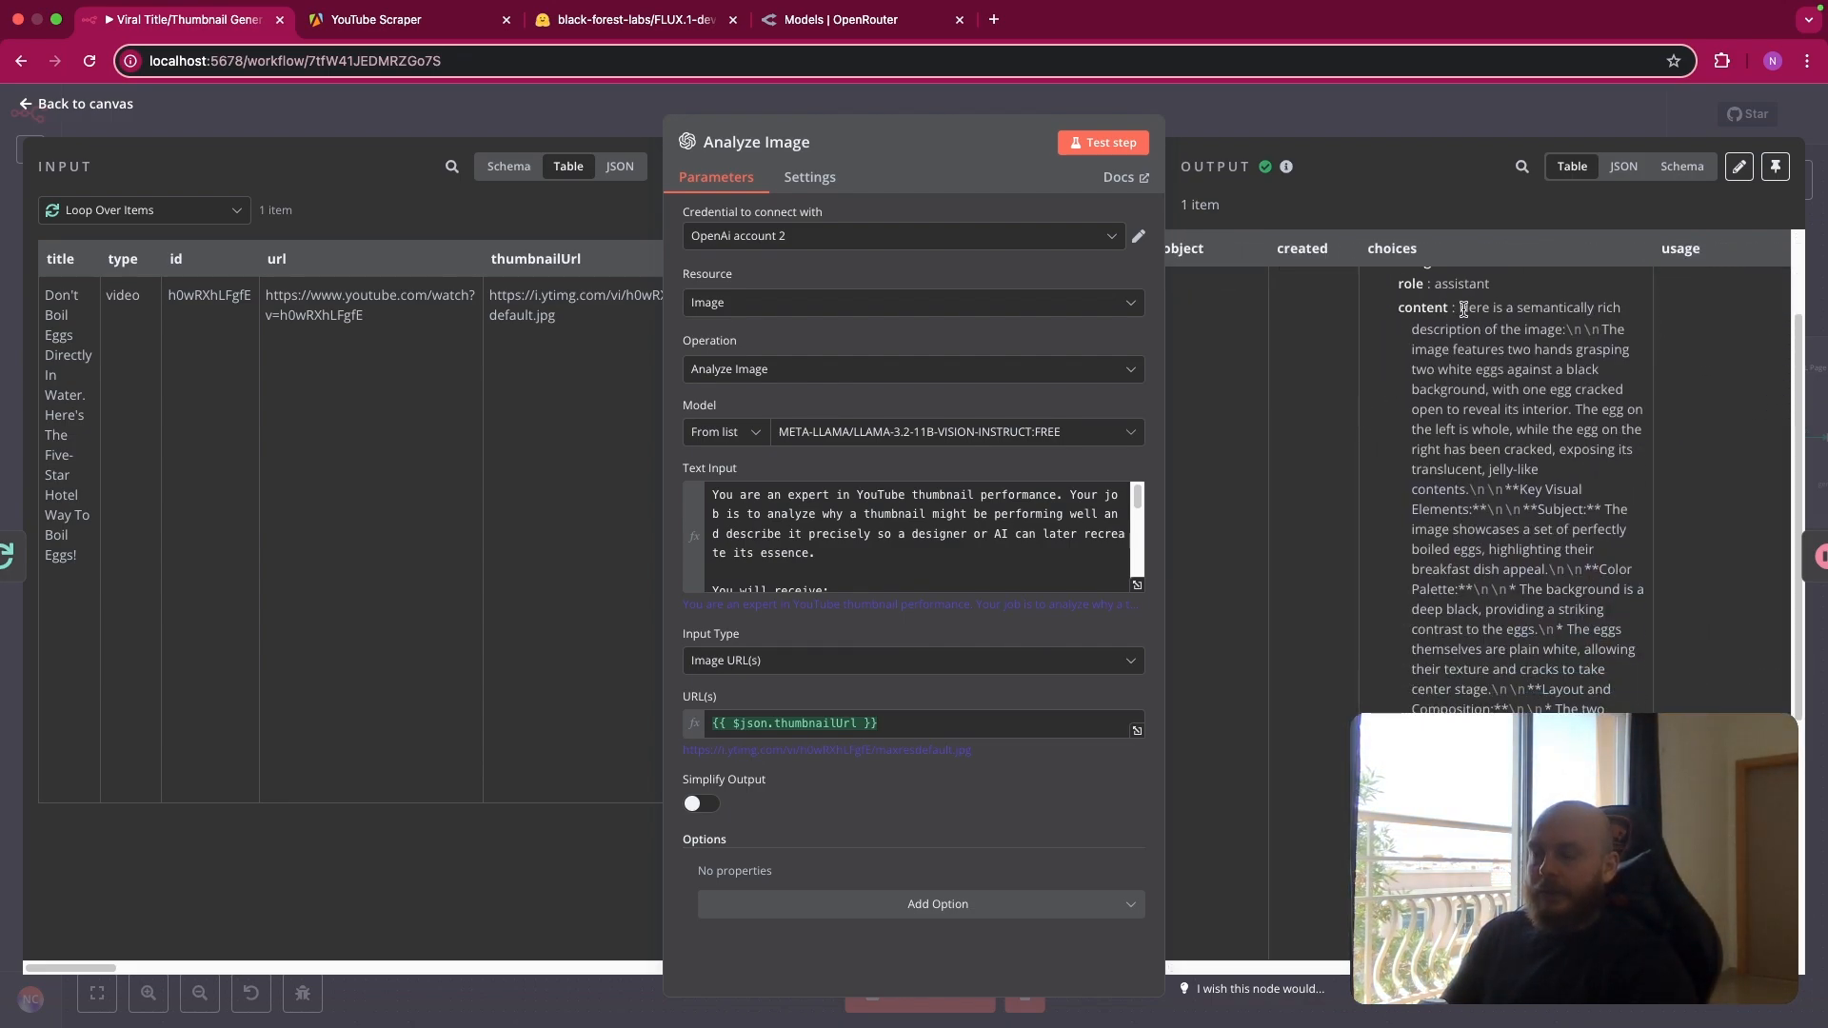
Read the rest of the thumbnail description in the Analyze Image output and close the node.
left_click_drag(1464, 310, 1600, 635)
scroll(1599, 635, "down", 8)
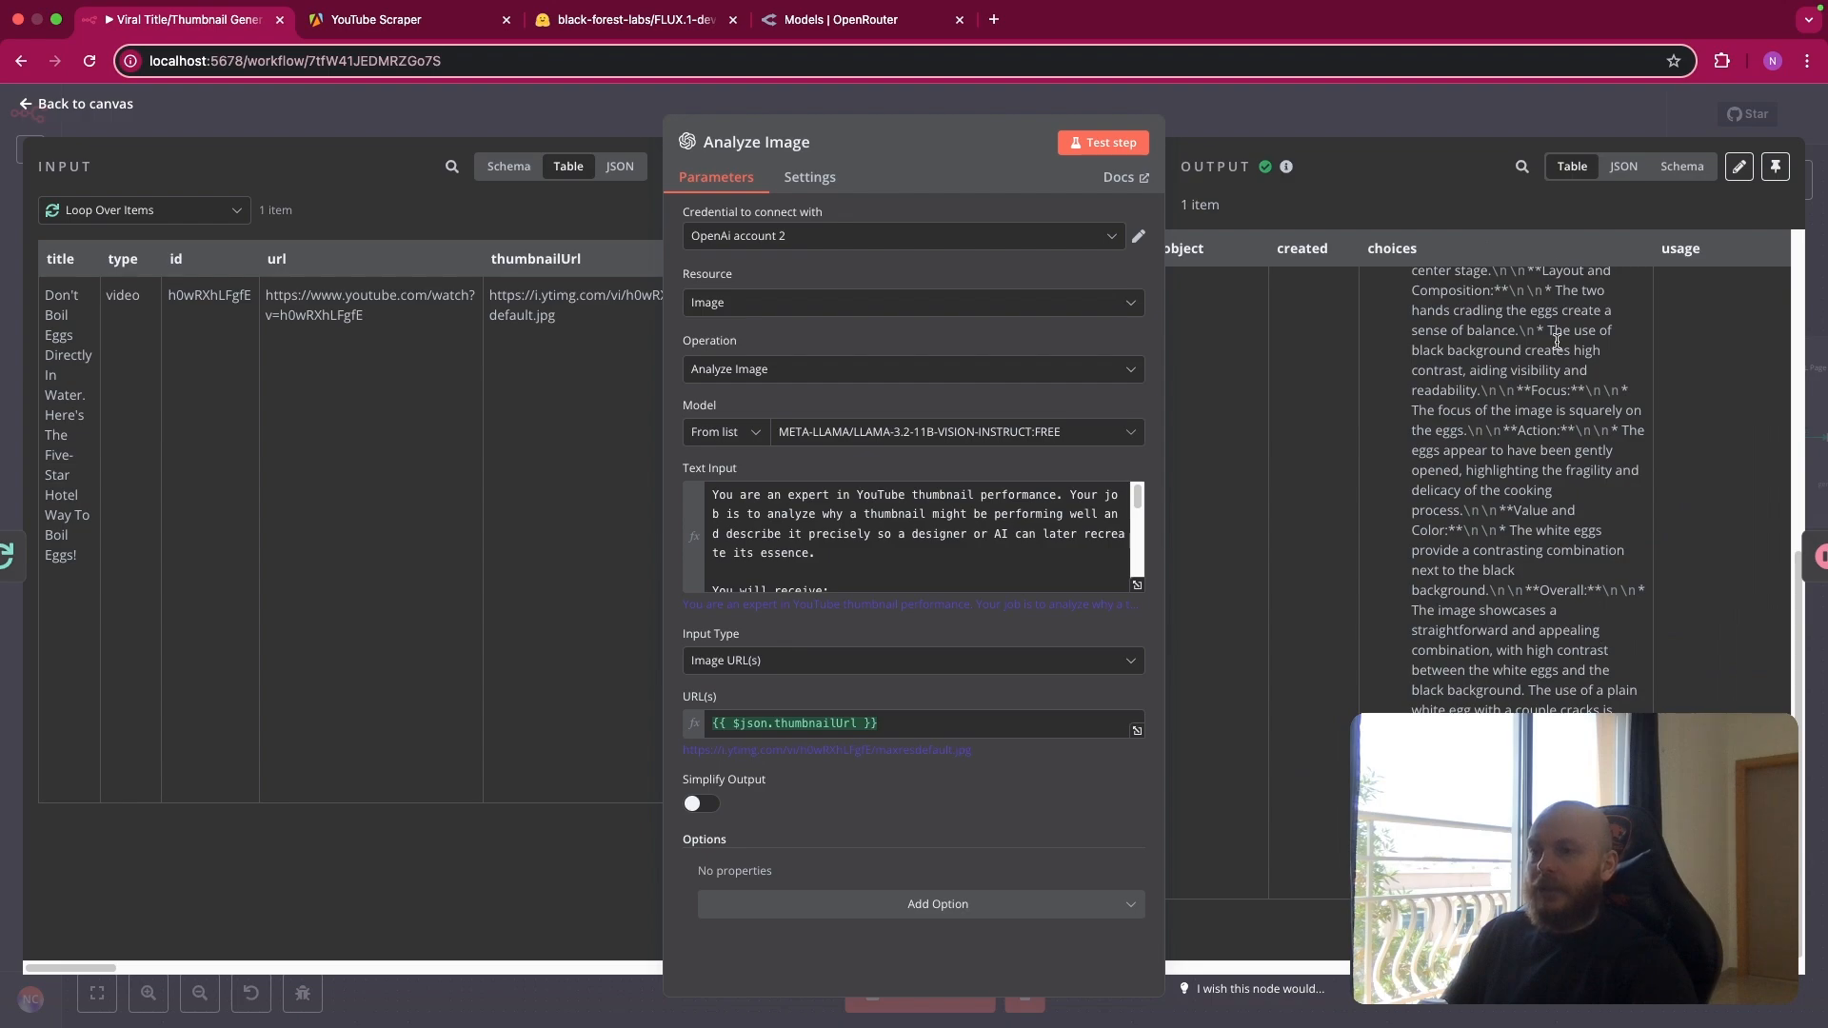
key("Escape")
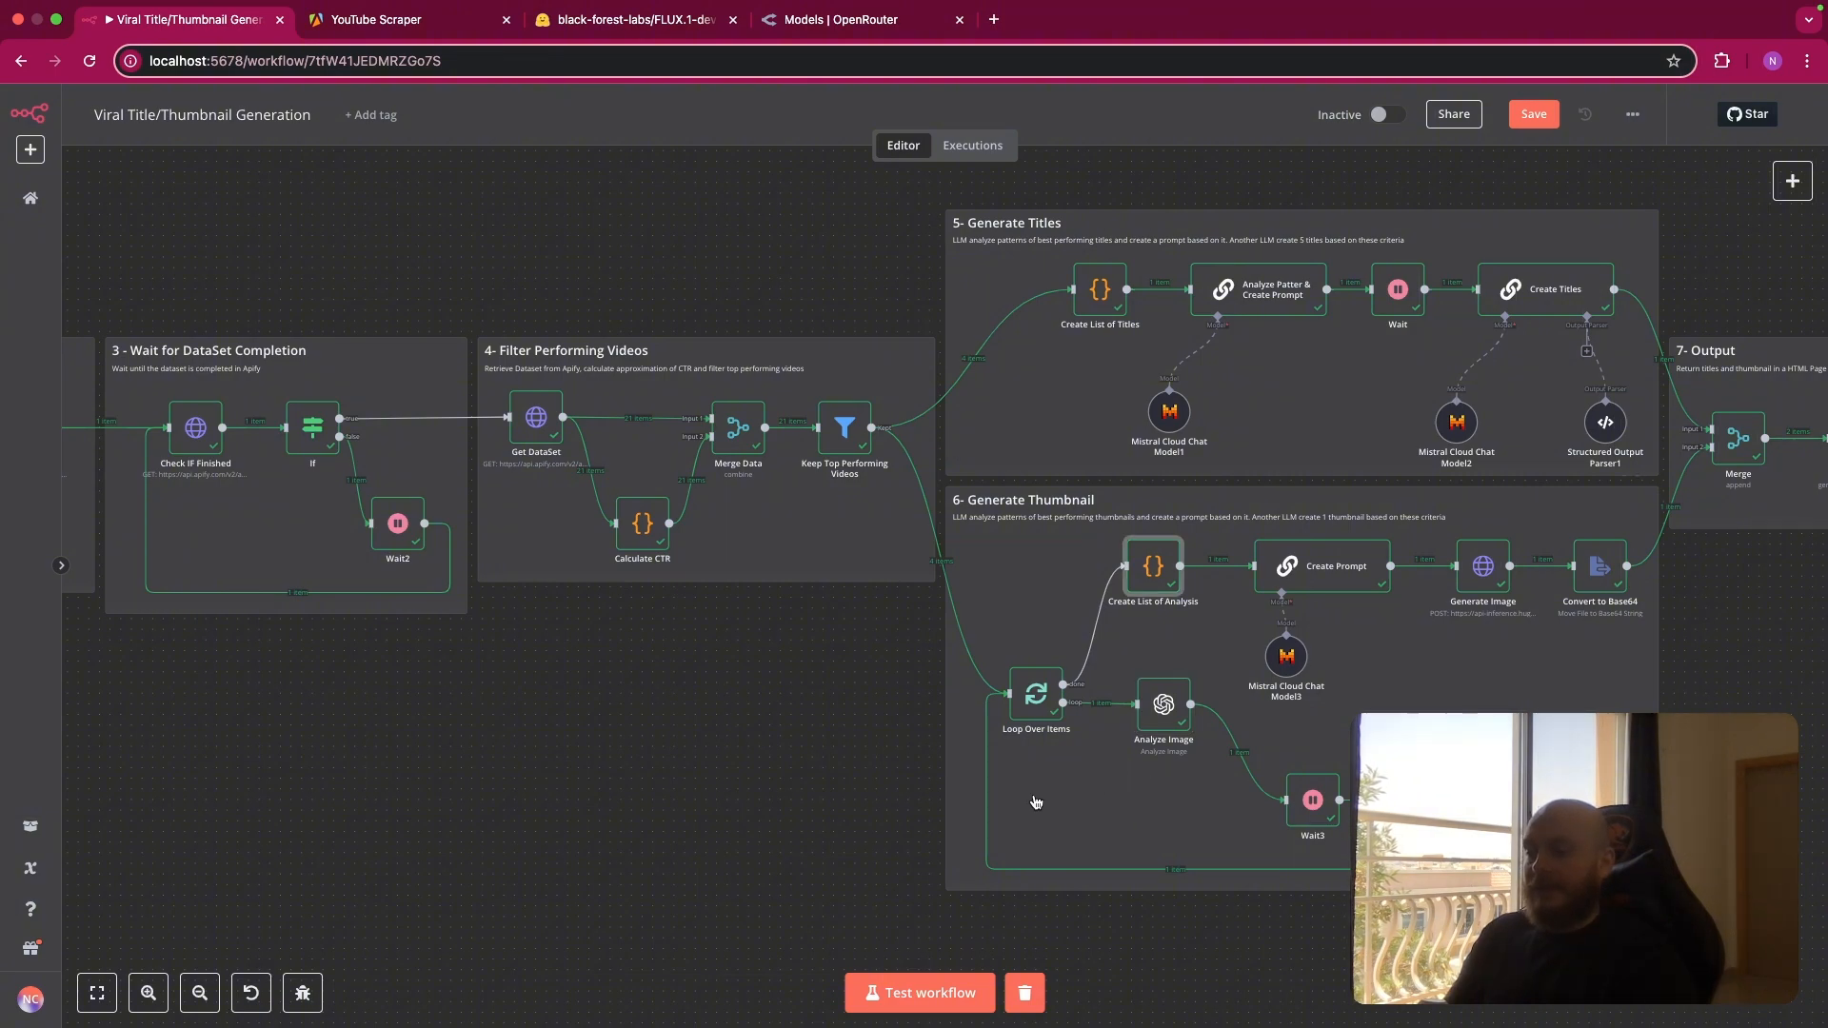
Open the Create List of Analysis node, review its JavaScript code and the analysis output list, and close the node.
double_click(1154, 572)
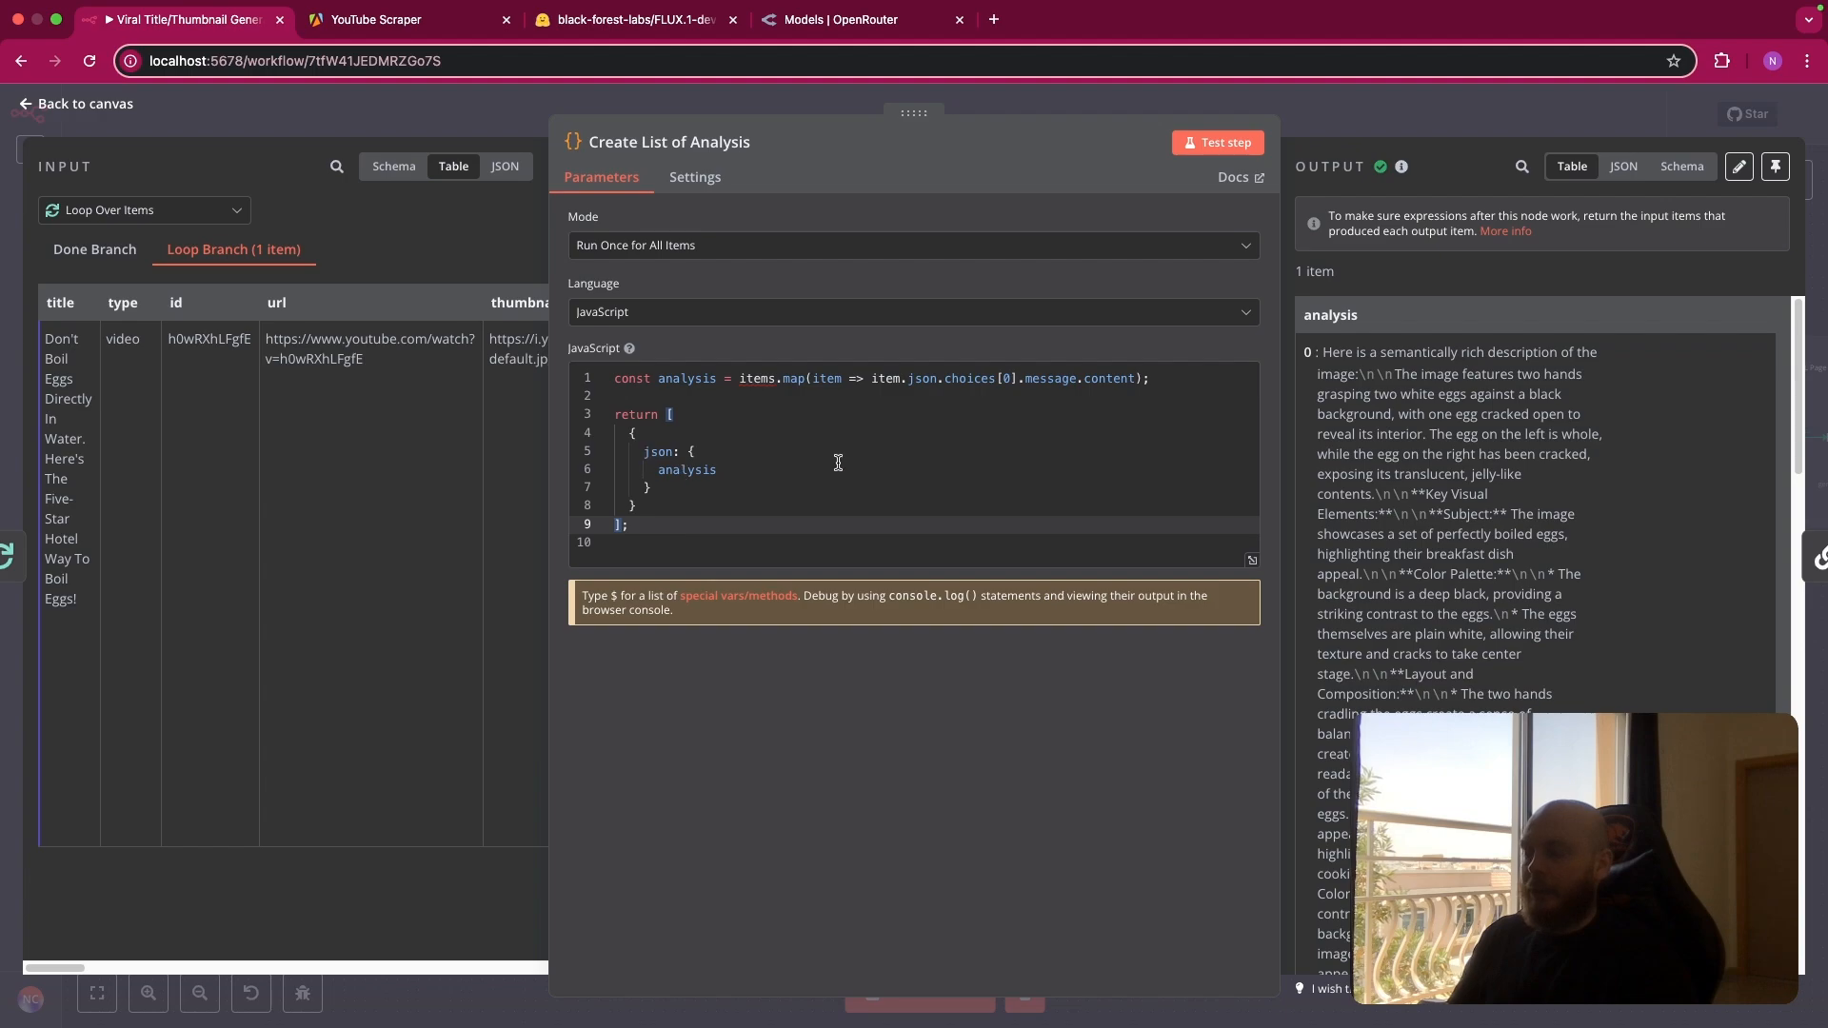
scroll(1425, 481, "down", 3)
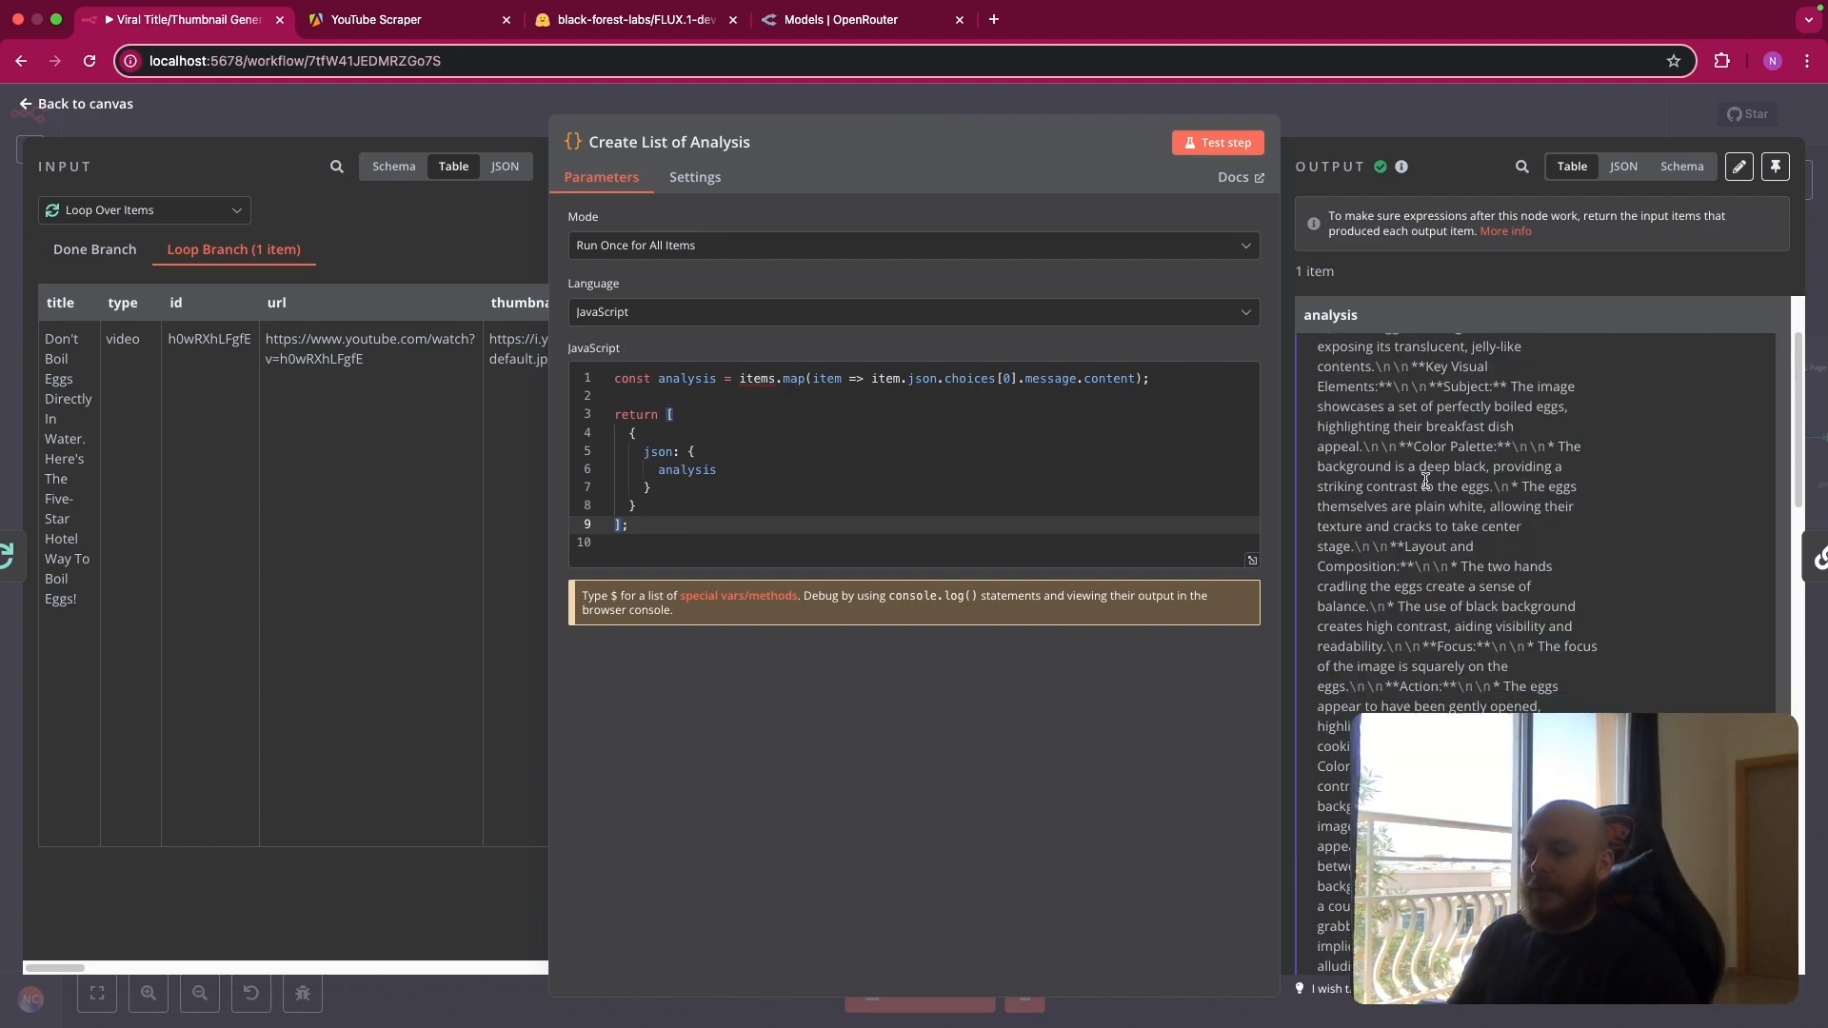
scroll(1426, 481, "down", 15)
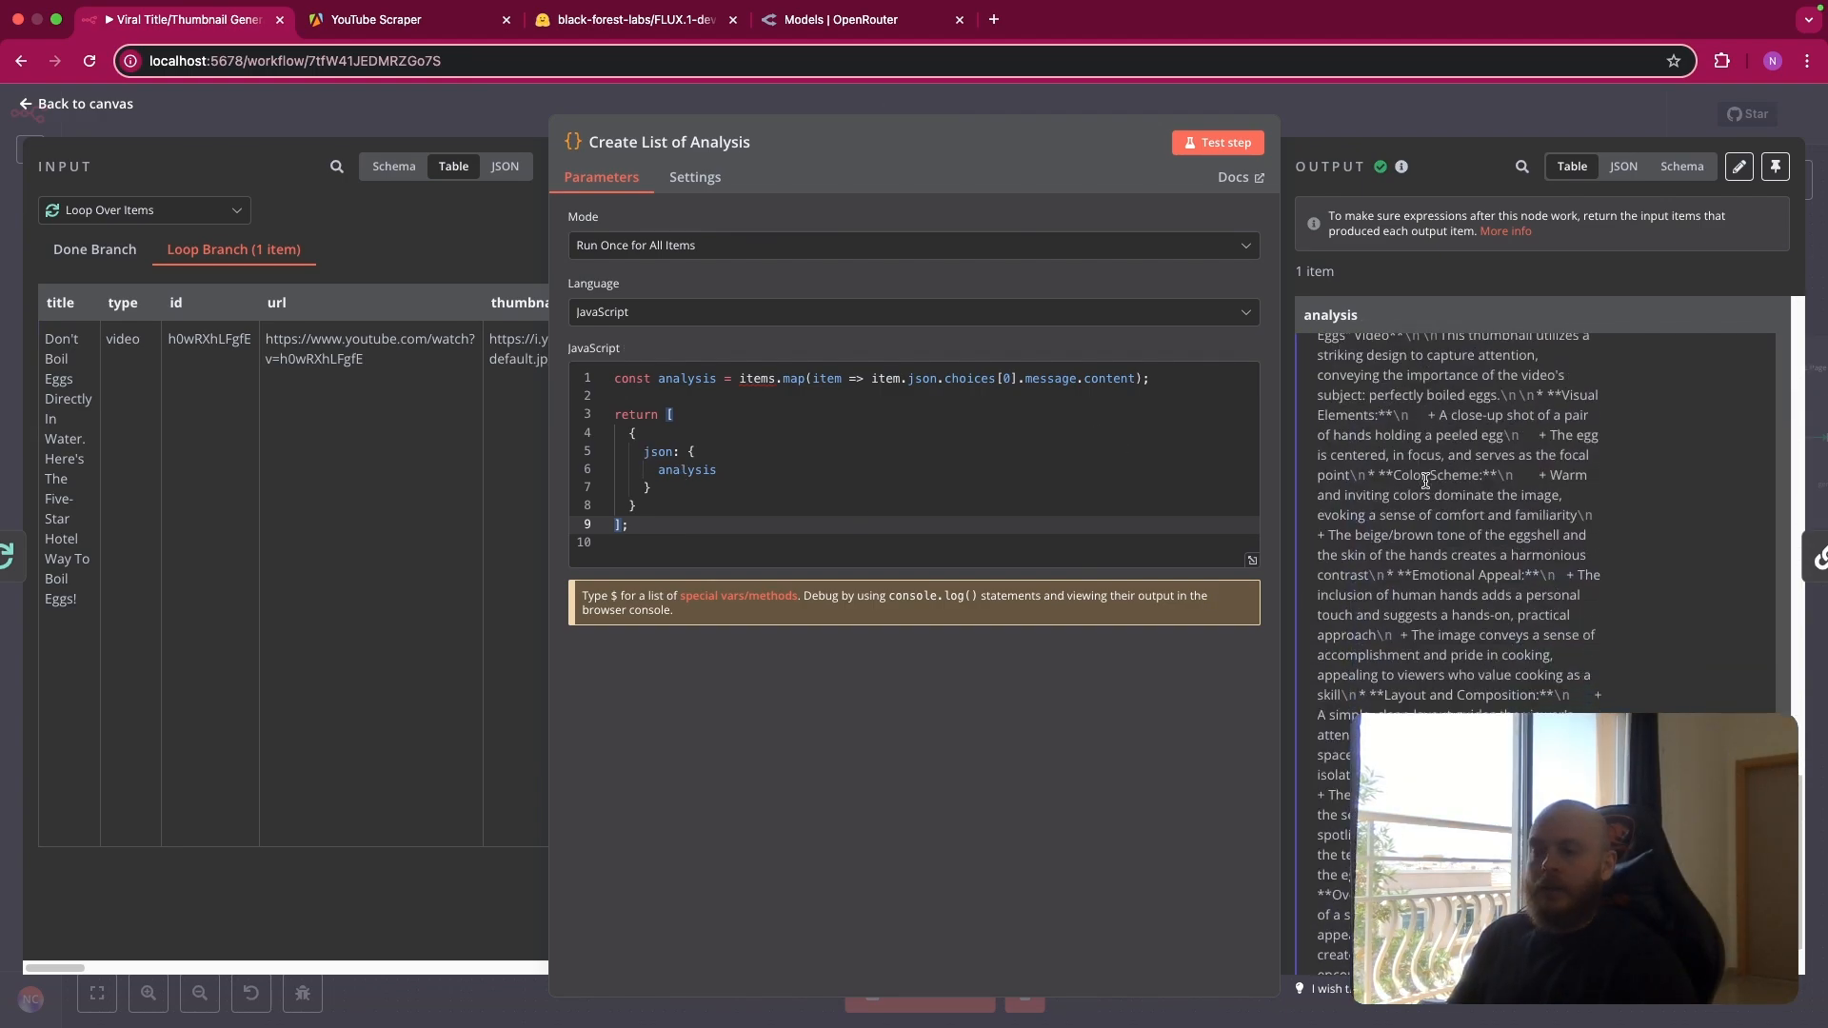
key("Escape")
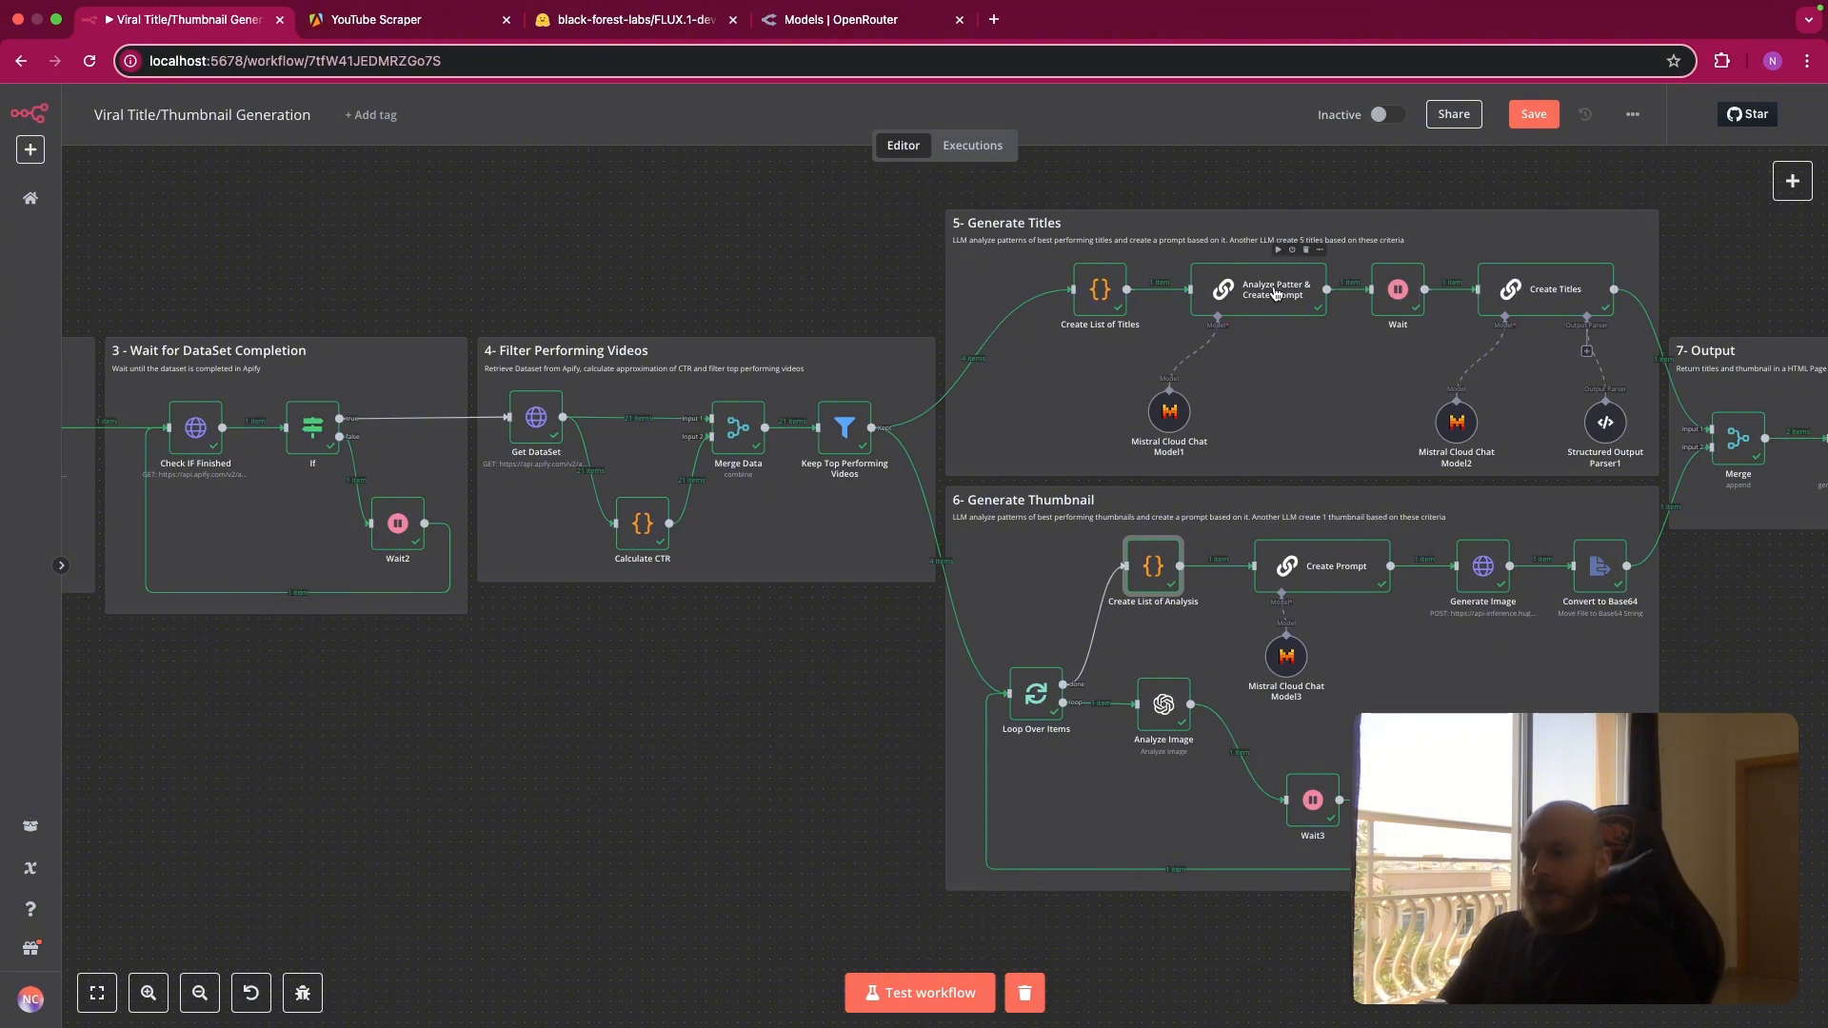
Open the Create Prompt node, read its full Message prompt in the expression editor, including the quote-escaping rule, and close both.
left_click(1331, 568)
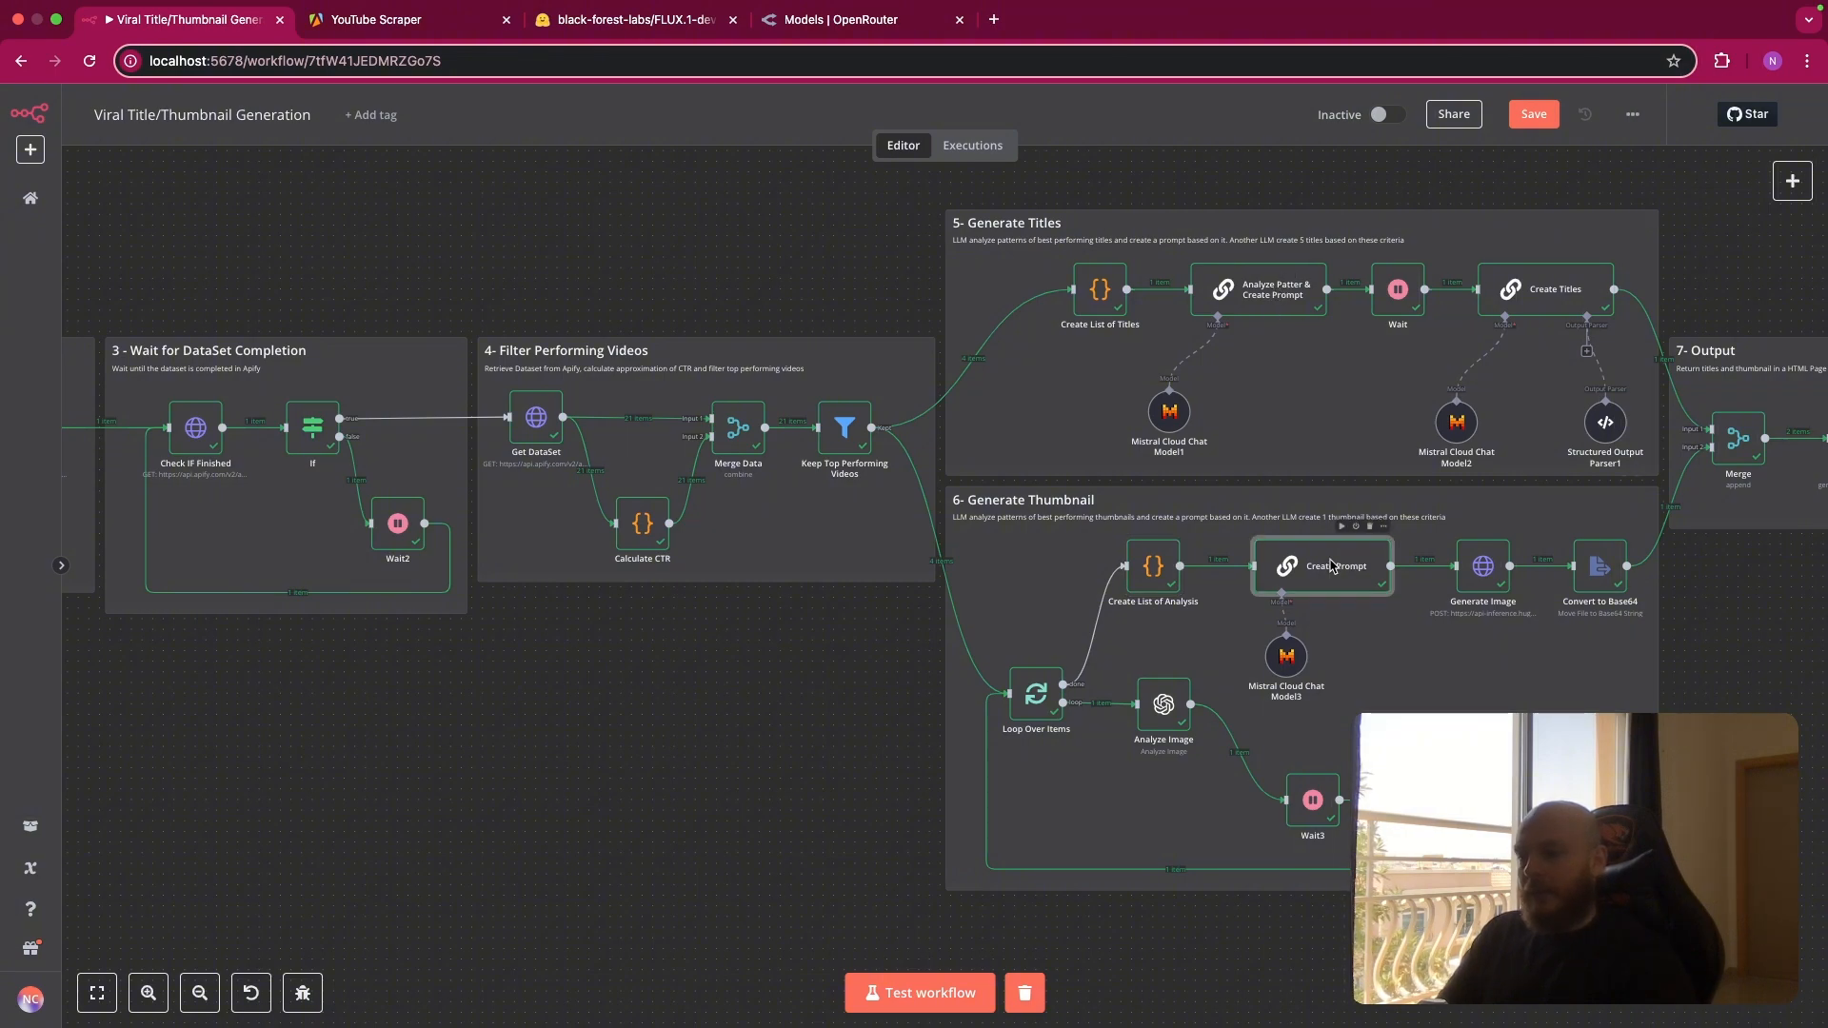
double_click(1332, 568)
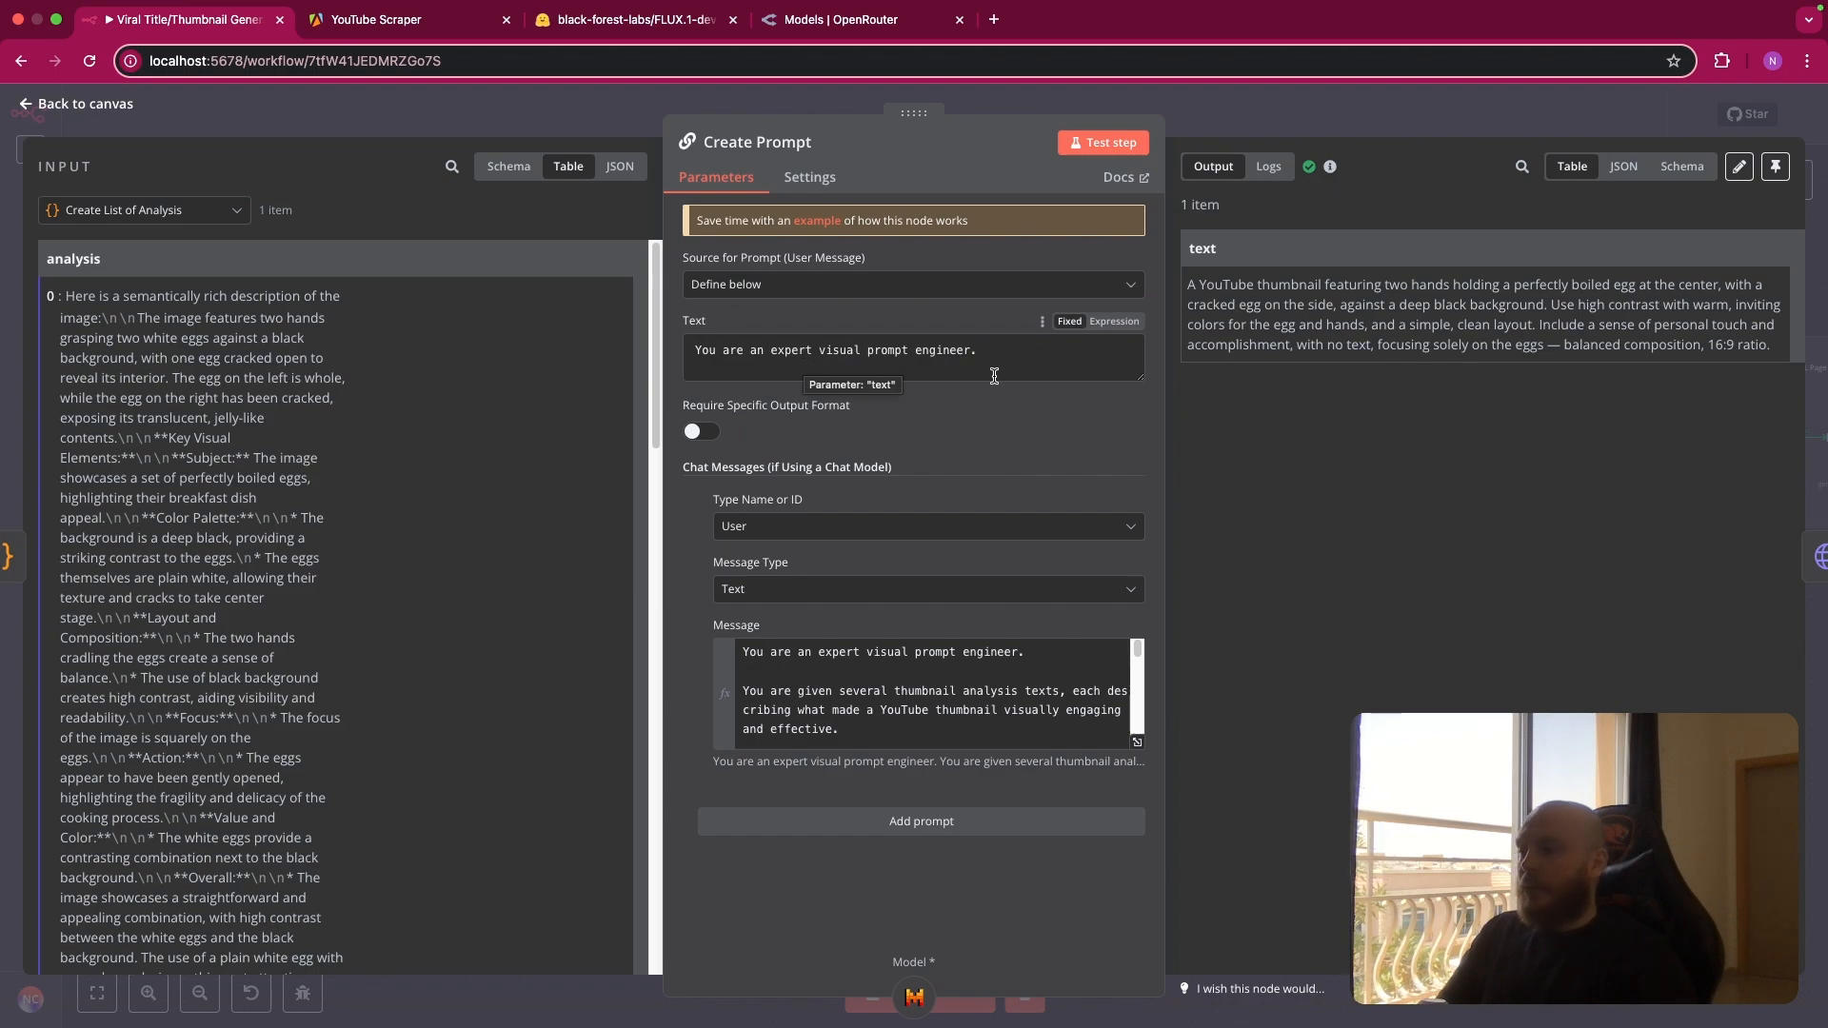
left_click(1137, 742)
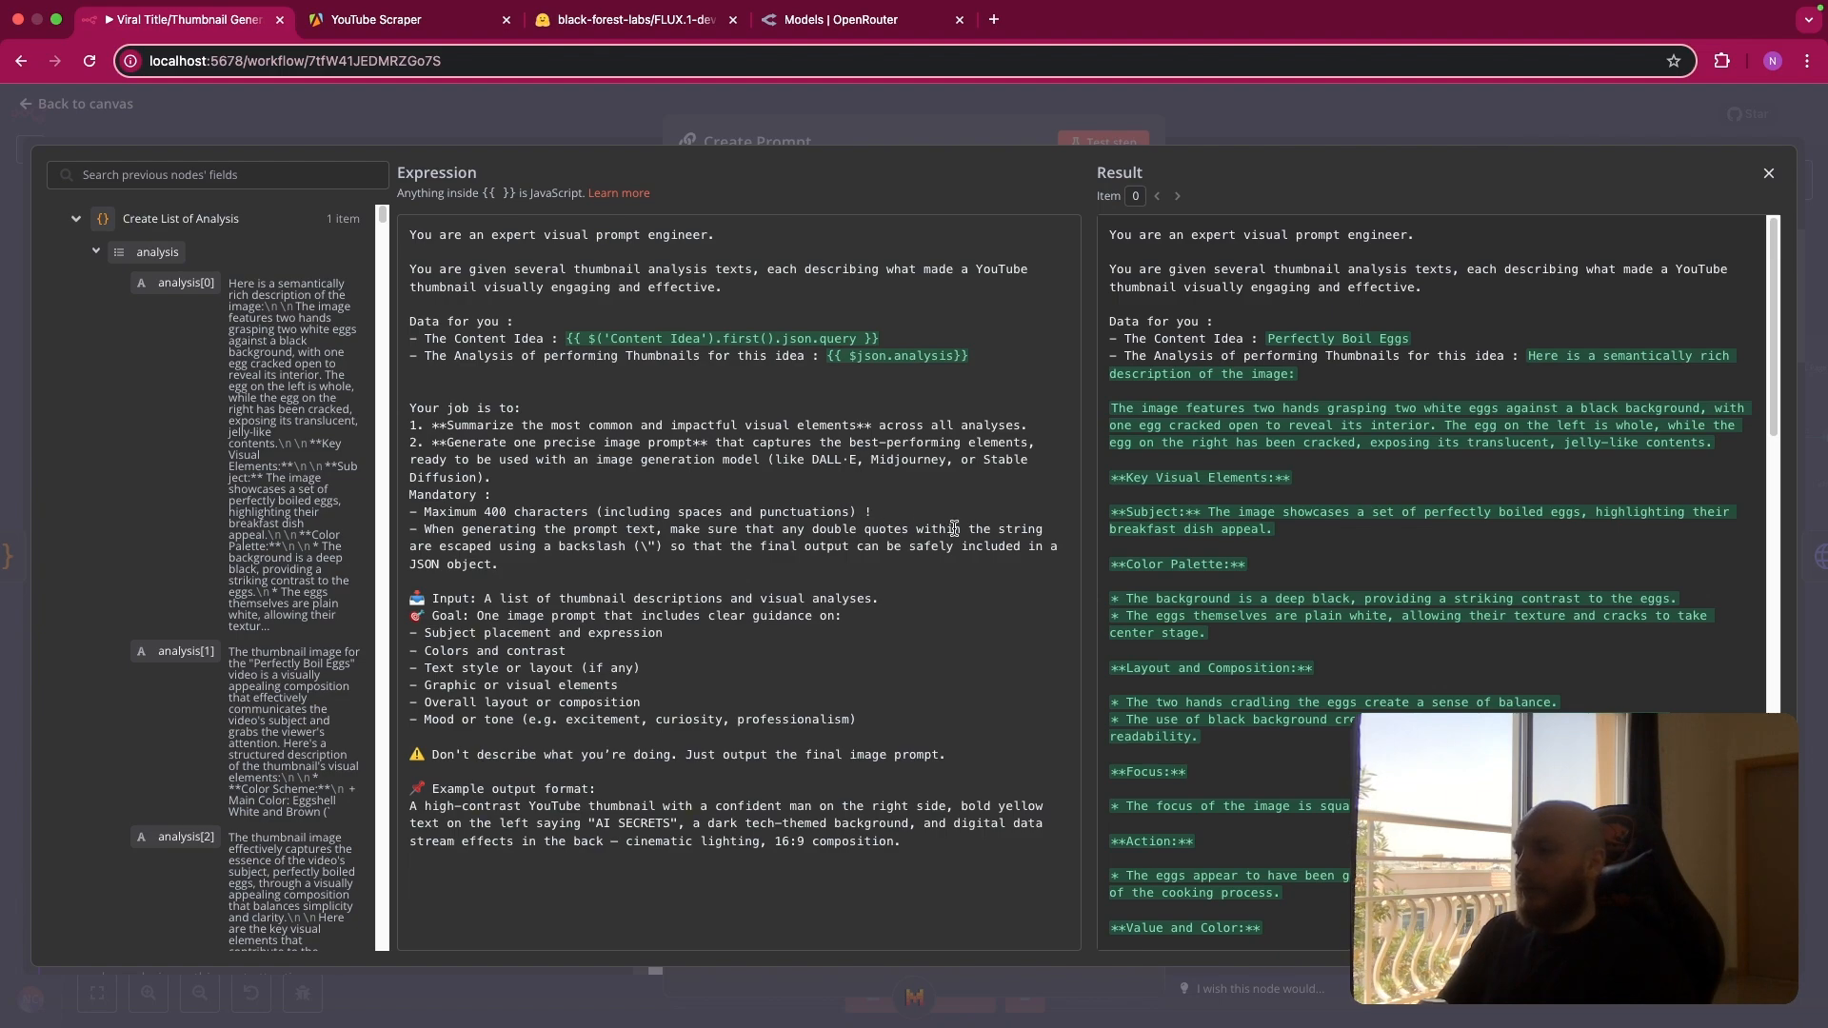
double_click(655, 546)
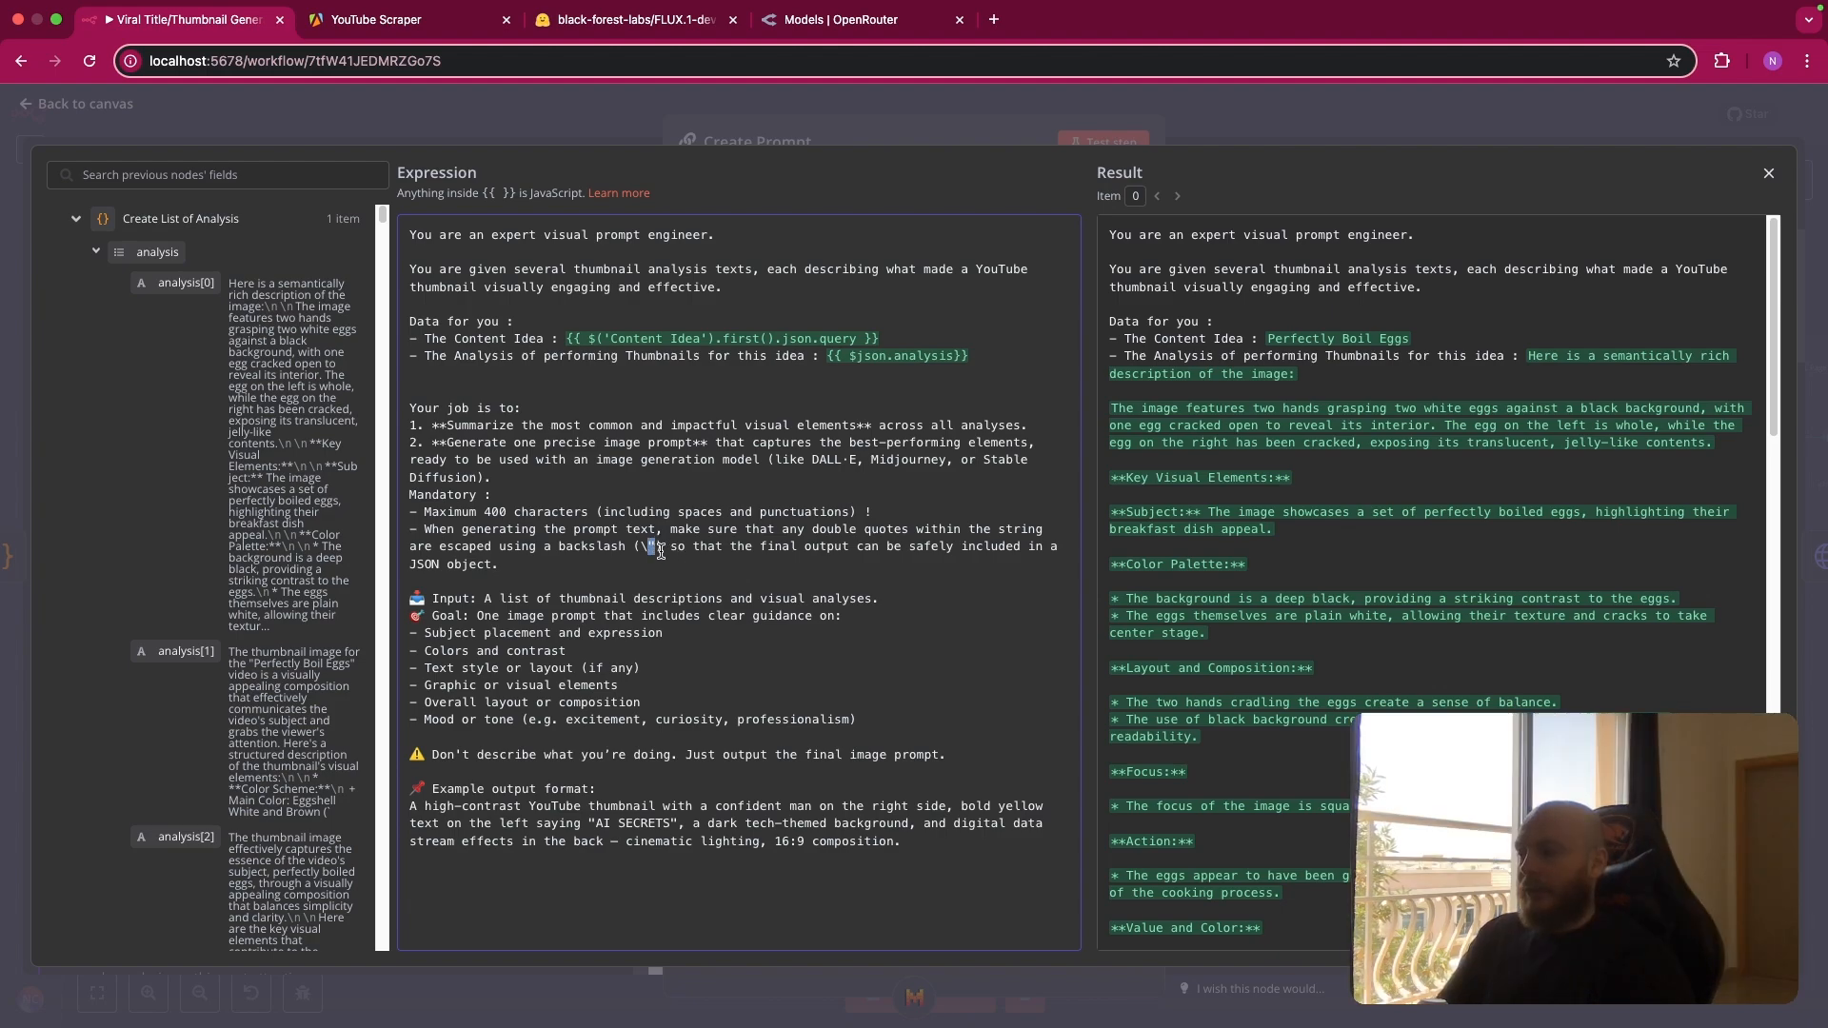
left_click(636, 670)
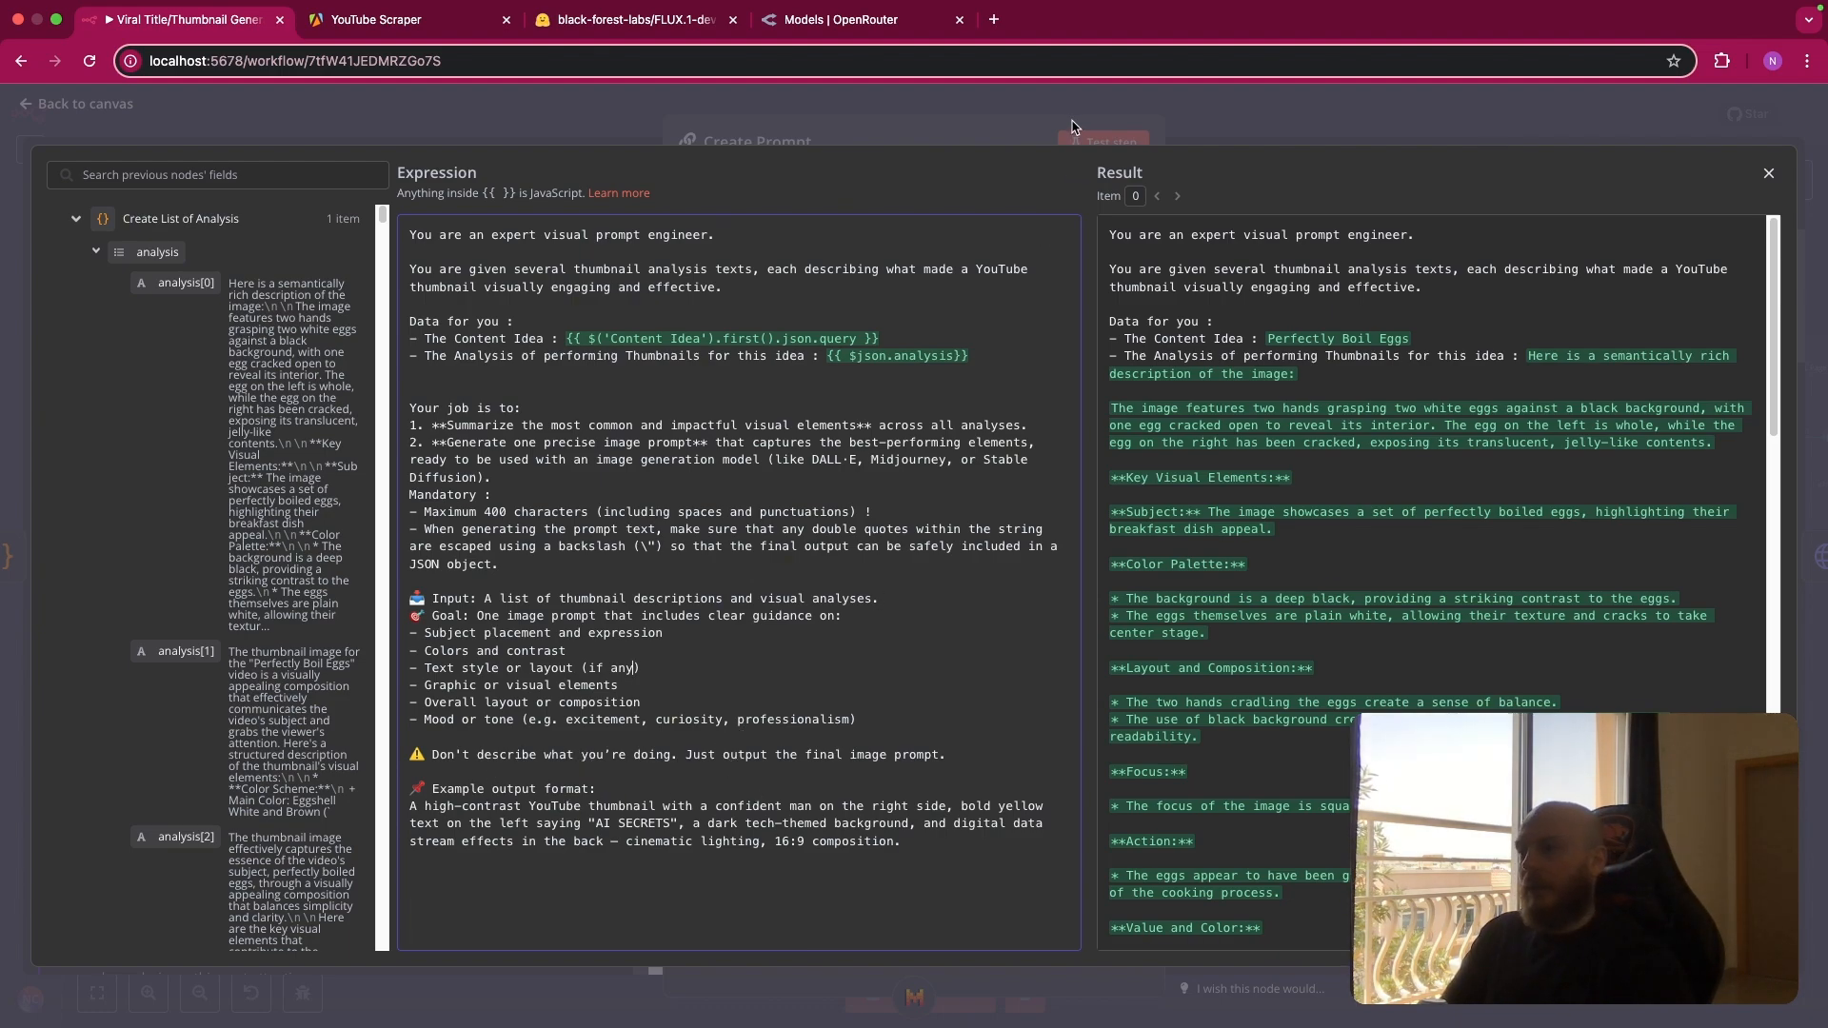
left_click(1023, 112)
left_click(1024, 112)
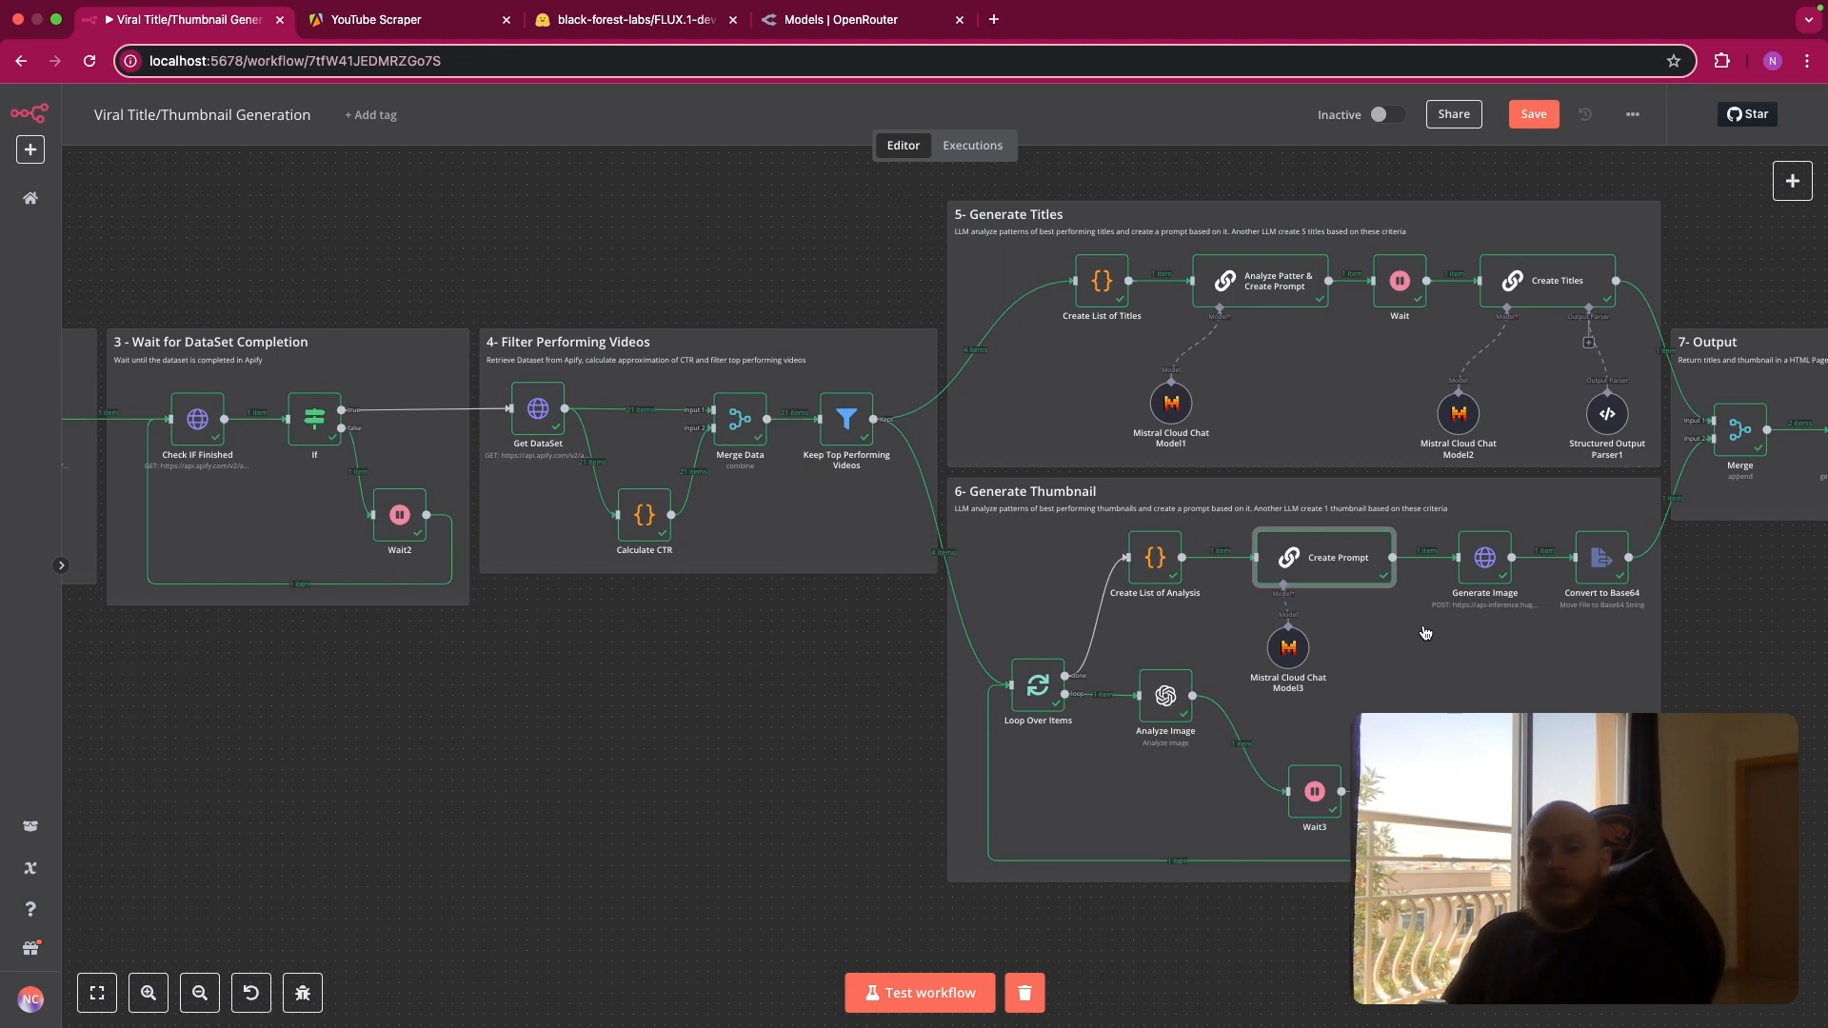
Open the Generate Image node and compare its URL with the black-forest-labs/FLUX.1-dev model page on Hugging Face.
left_click(636, 38)
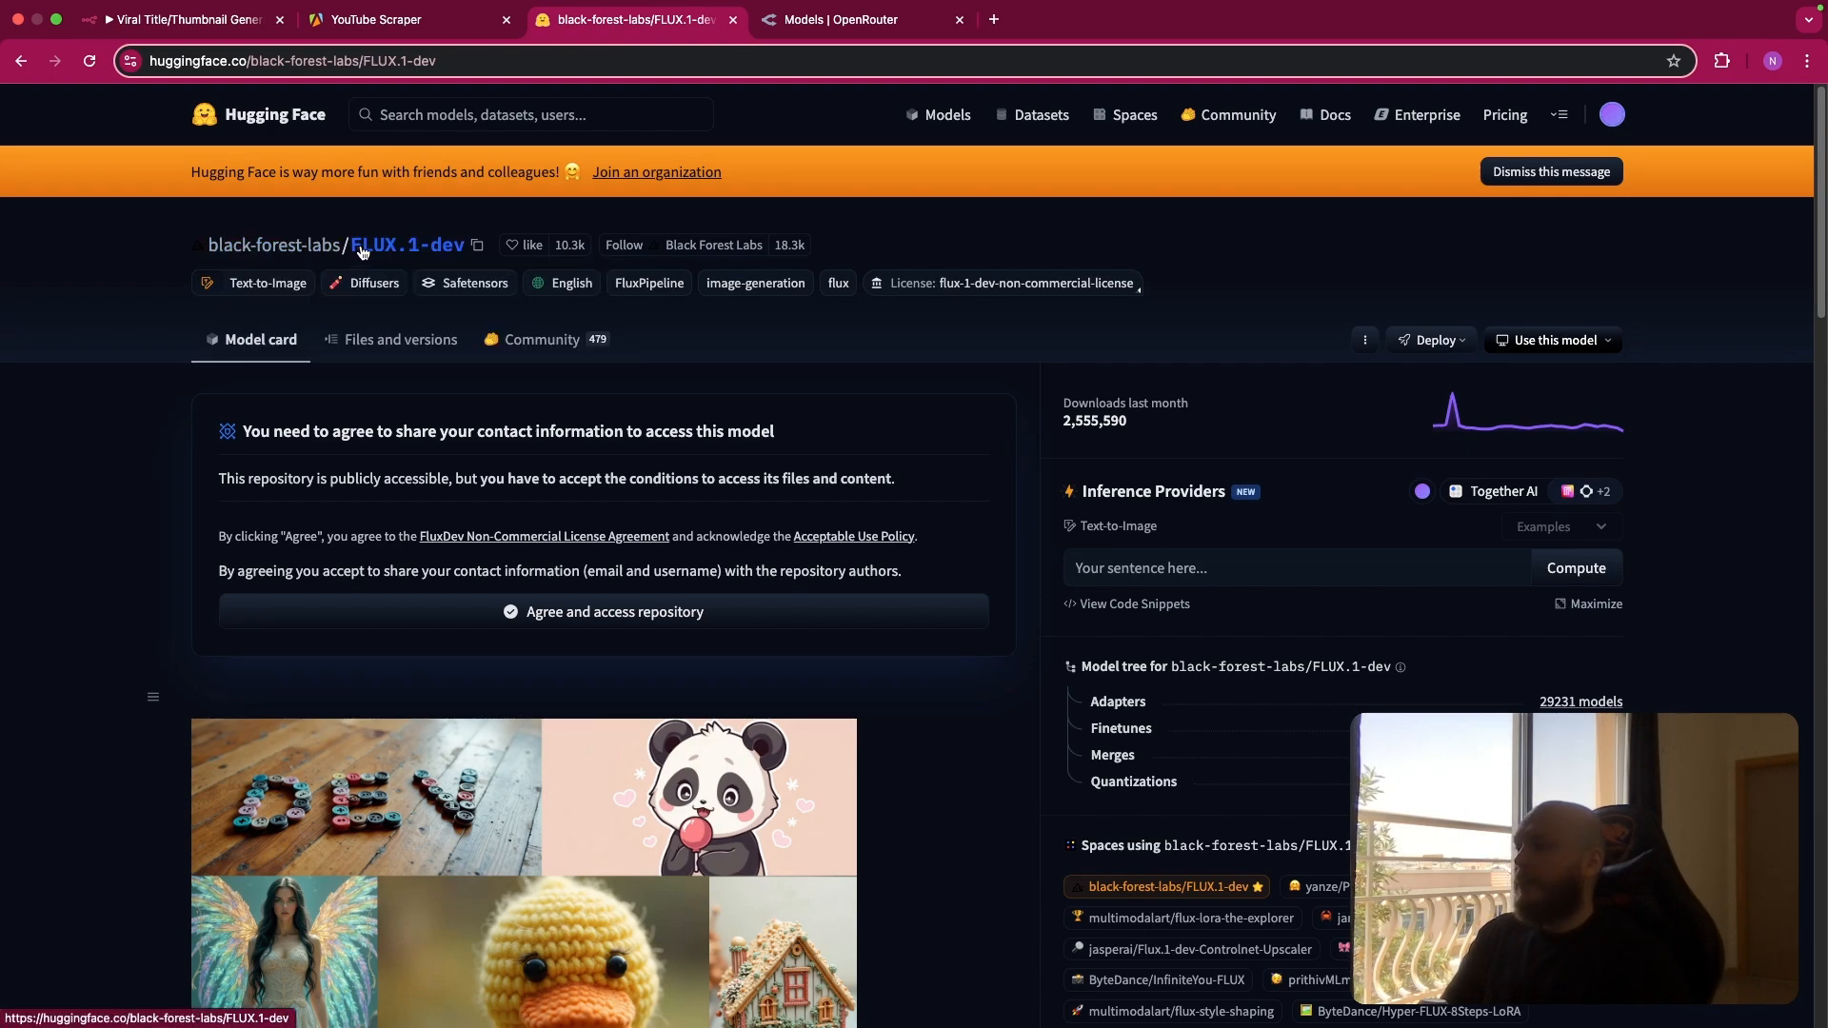
left_click(186, 19)
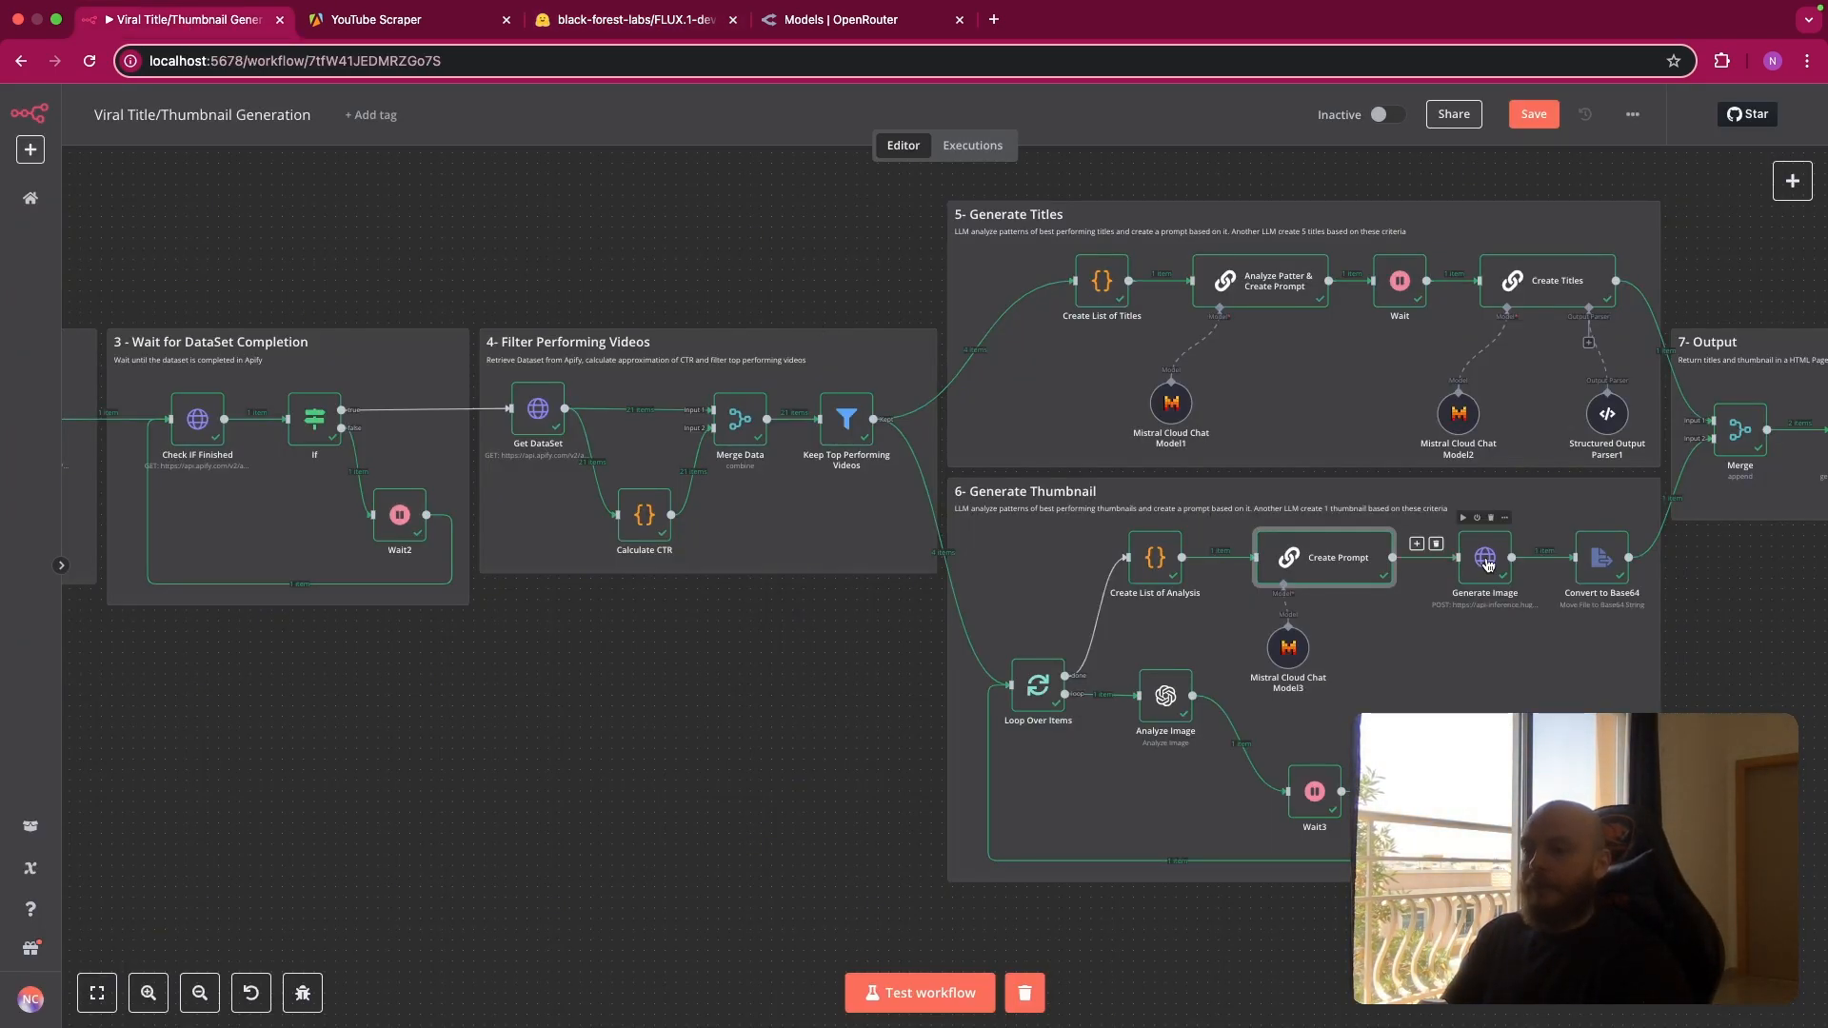
left_click(1489, 564)
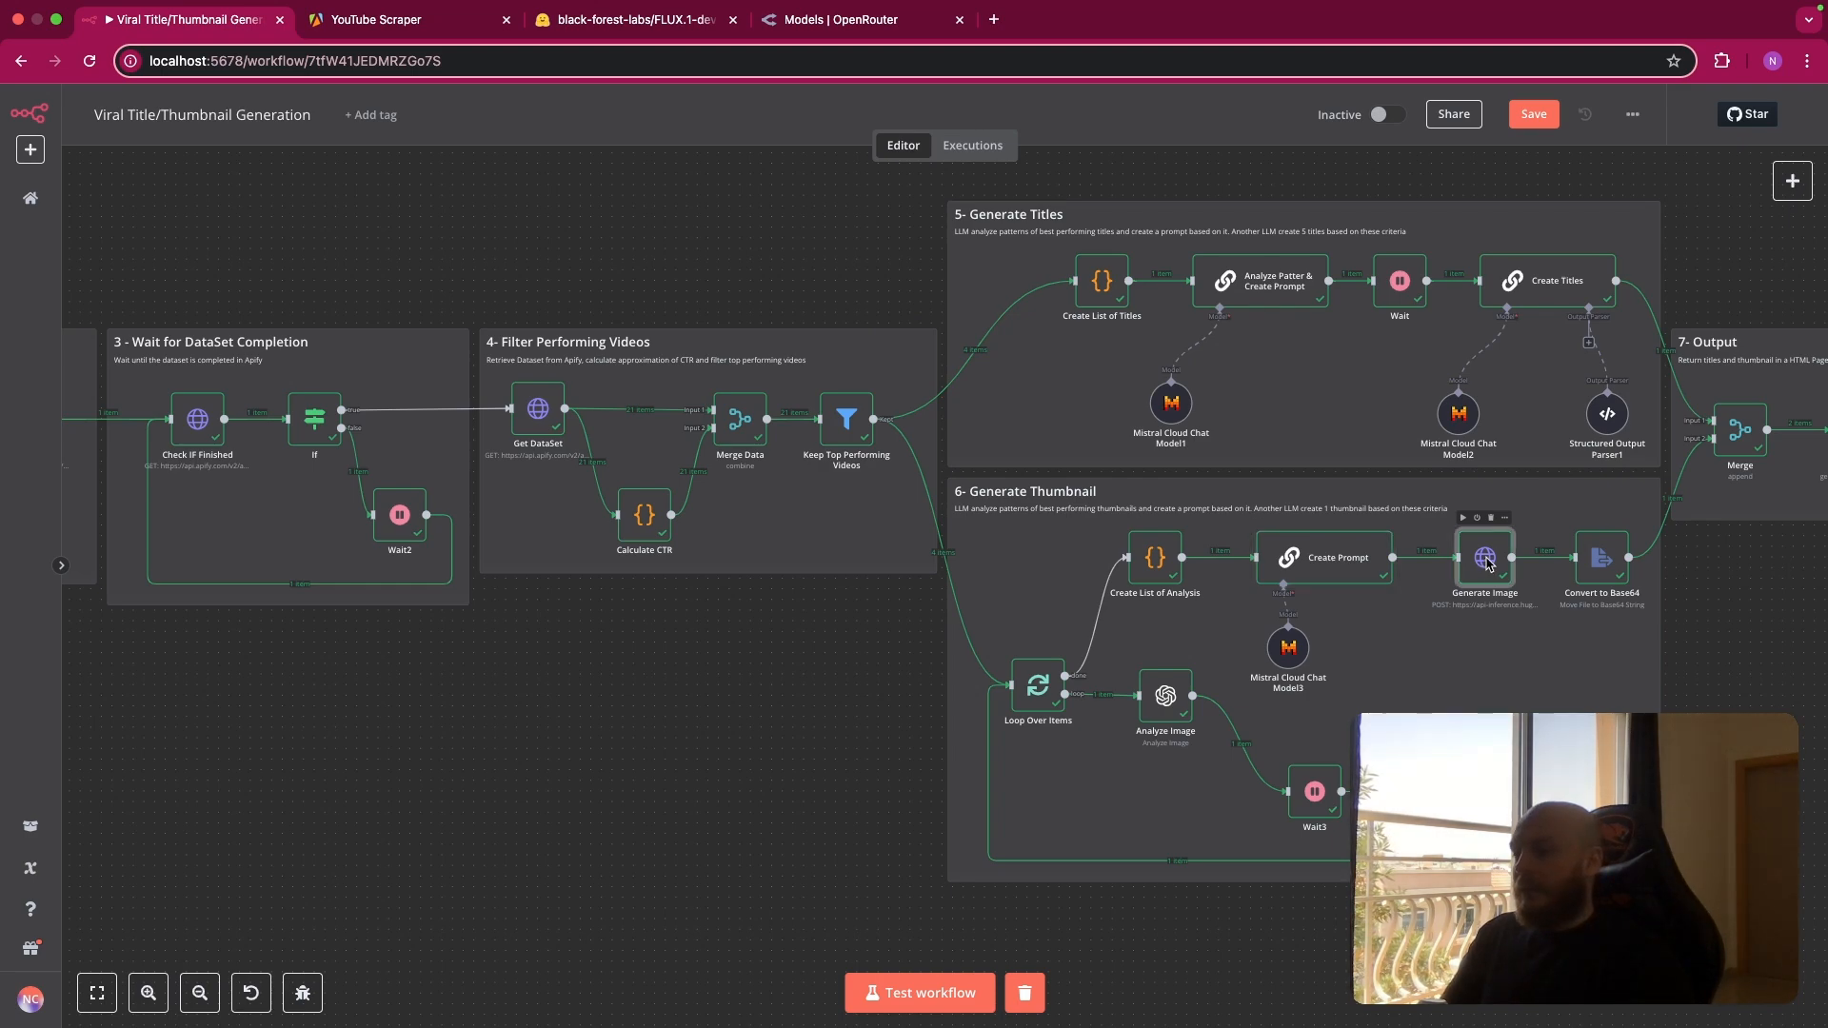
double_click(1488, 564)
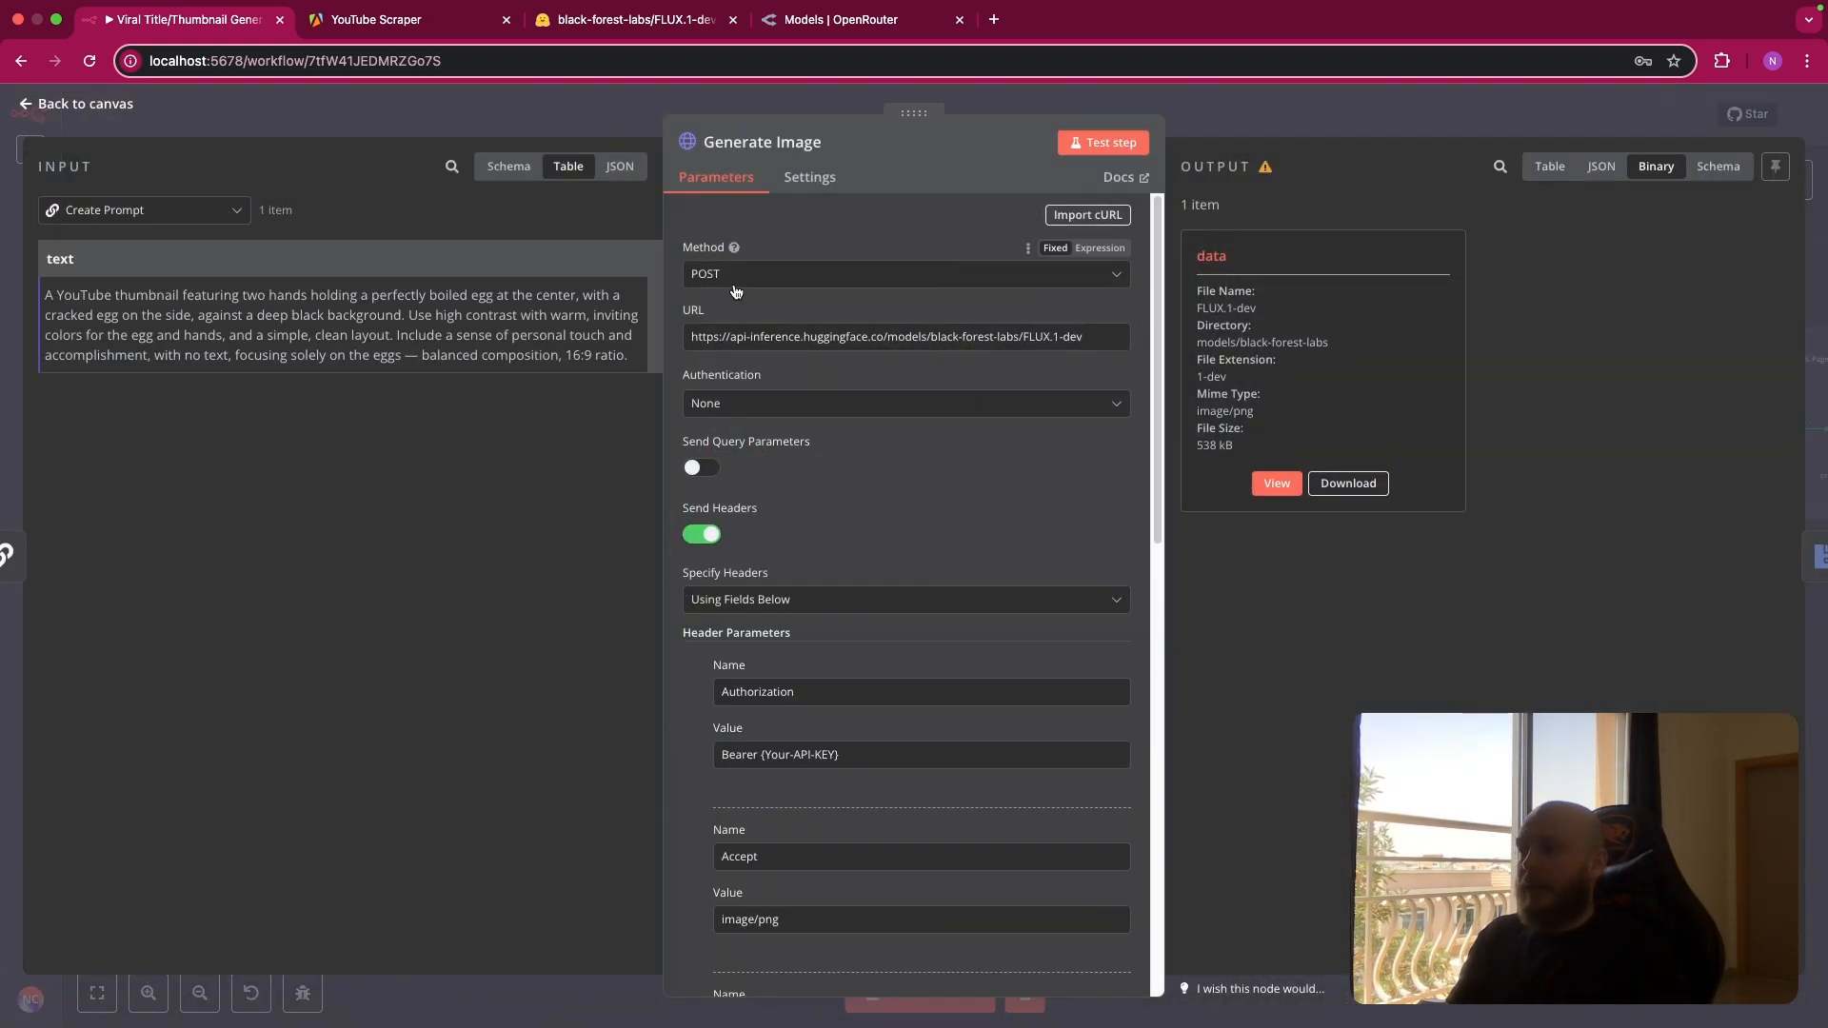
left_click(574, 29)
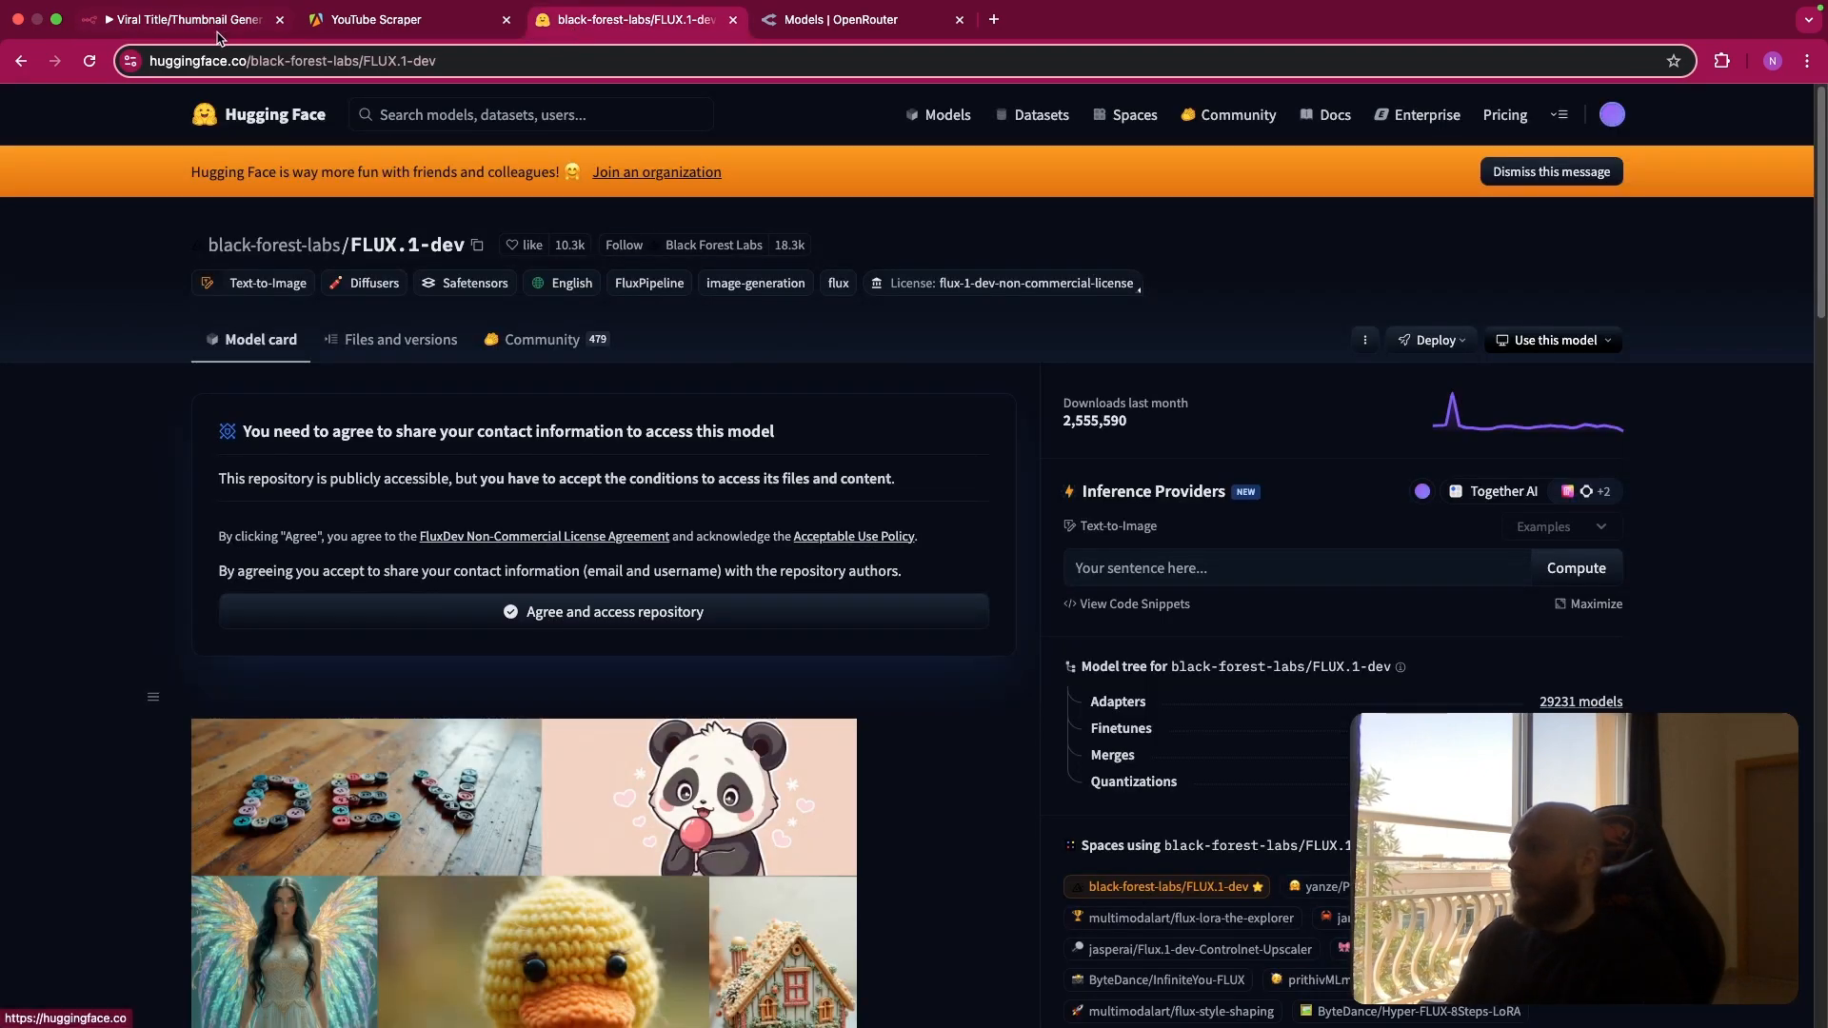
left_click(219, 28)
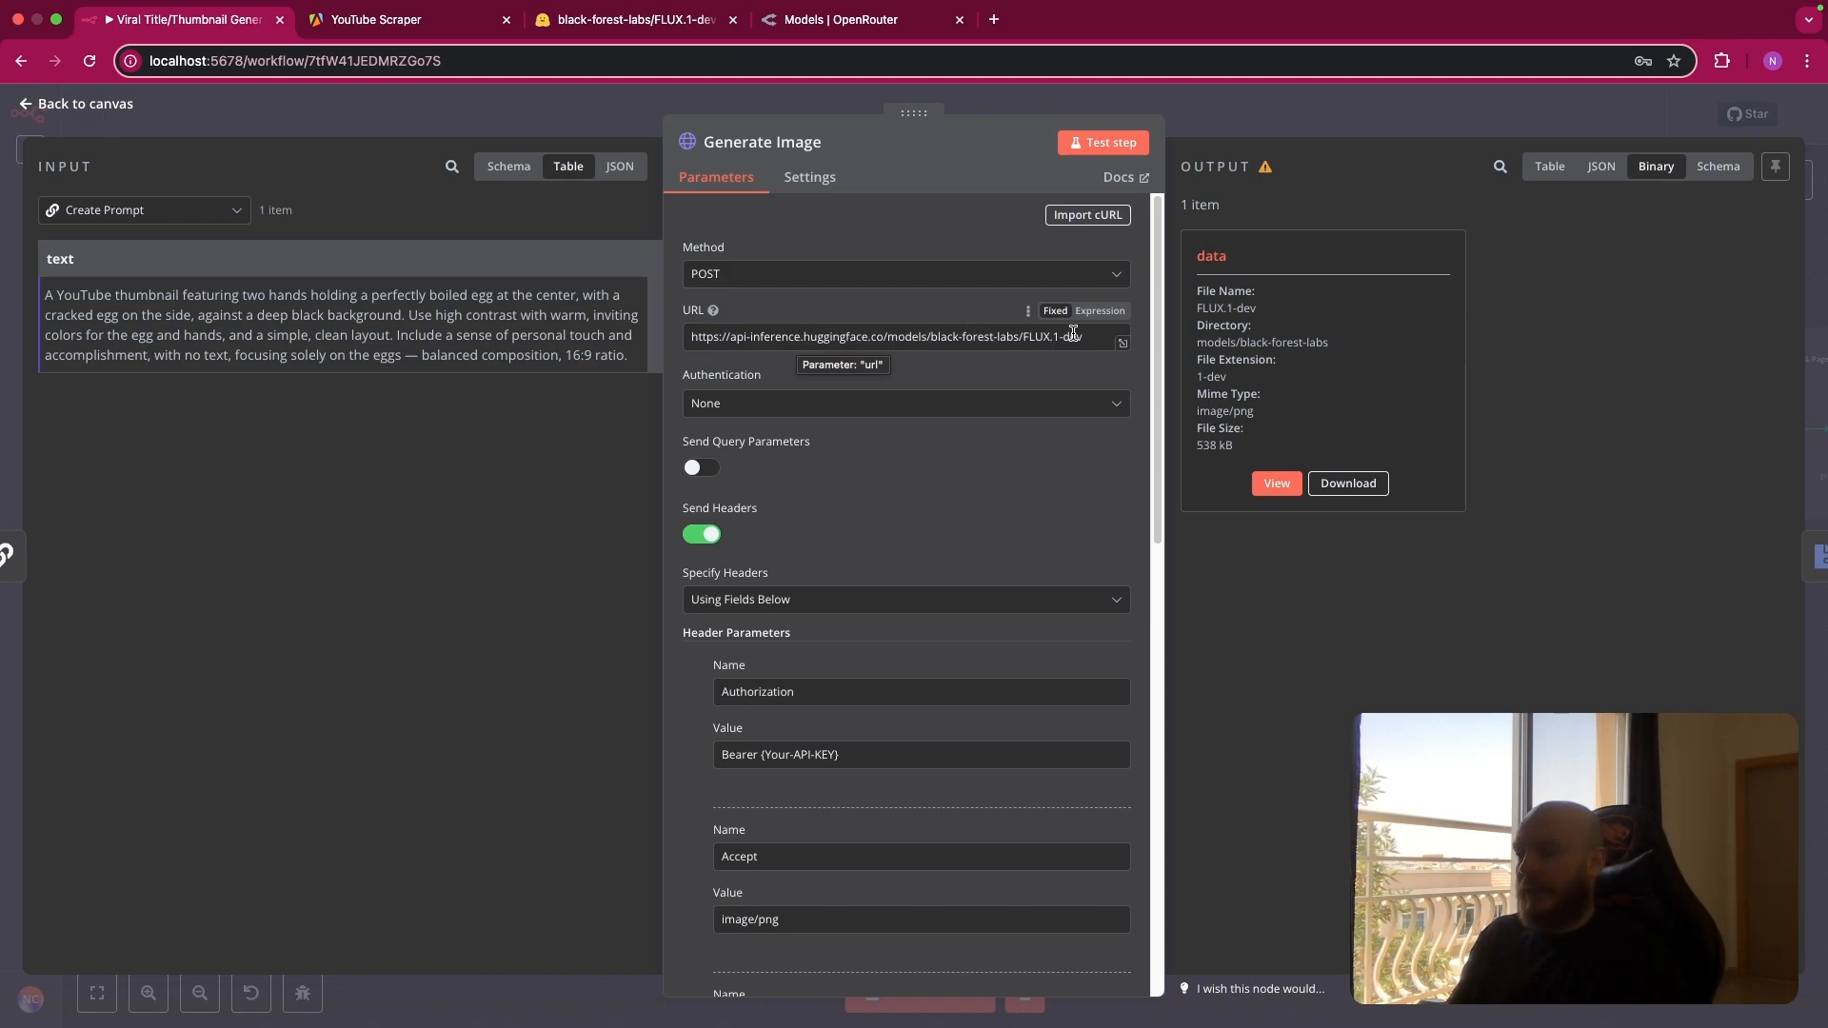
Review the Generate Image node's Authorization, Accept and Content-Type headers and its Send Body, Body Content Type and Specify Body settings.
scroll(912, 596, "down", 2)
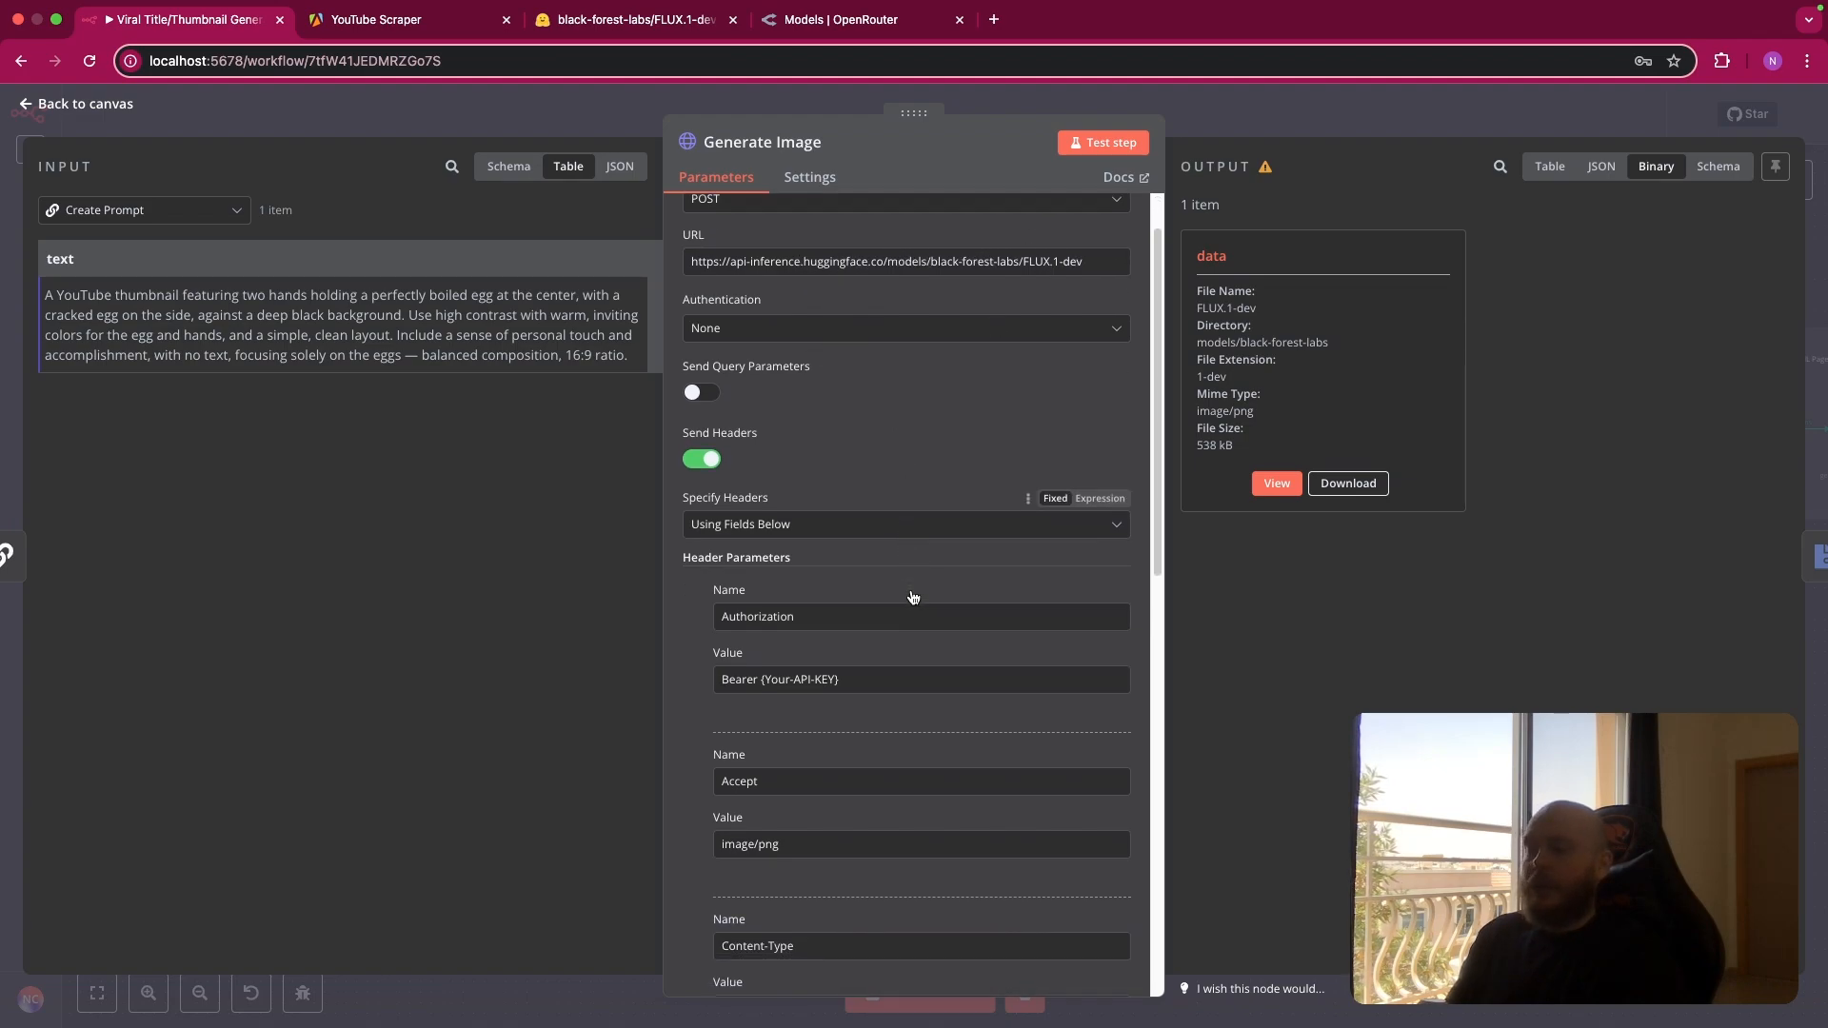
scroll(912, 596, "down", 2)
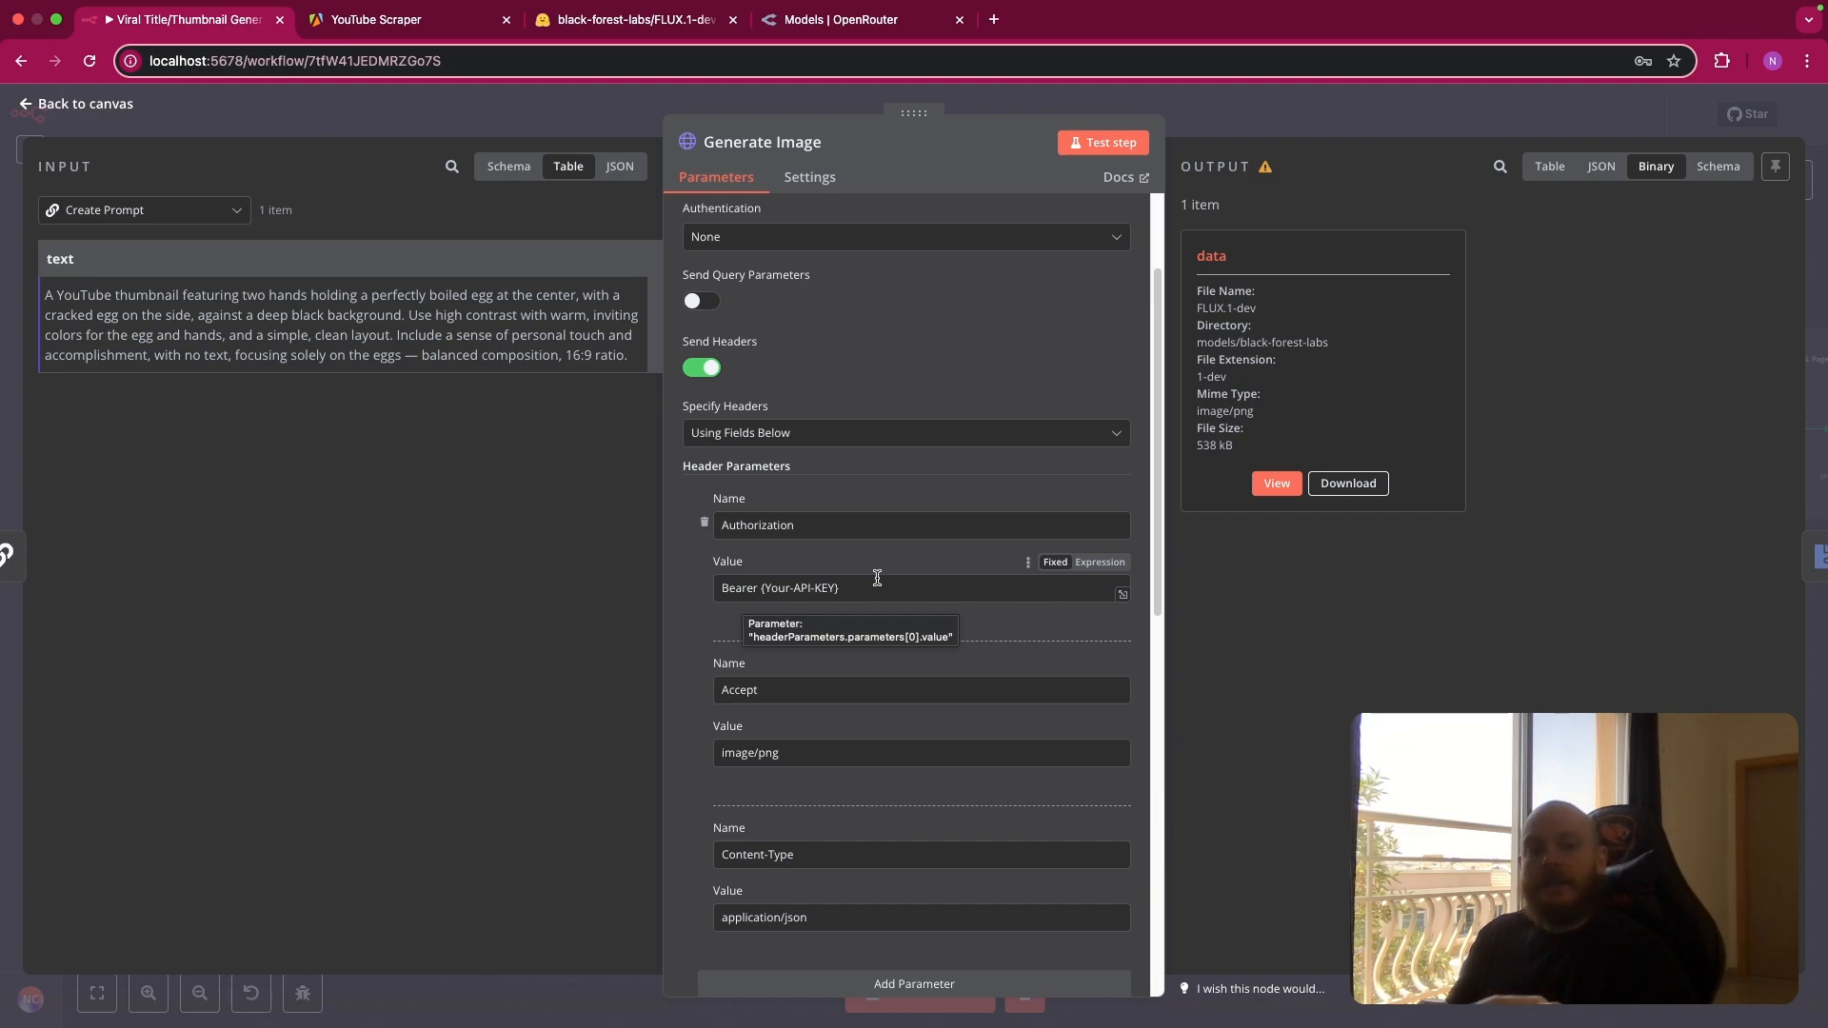
scroll(877, 578, "down", 3)
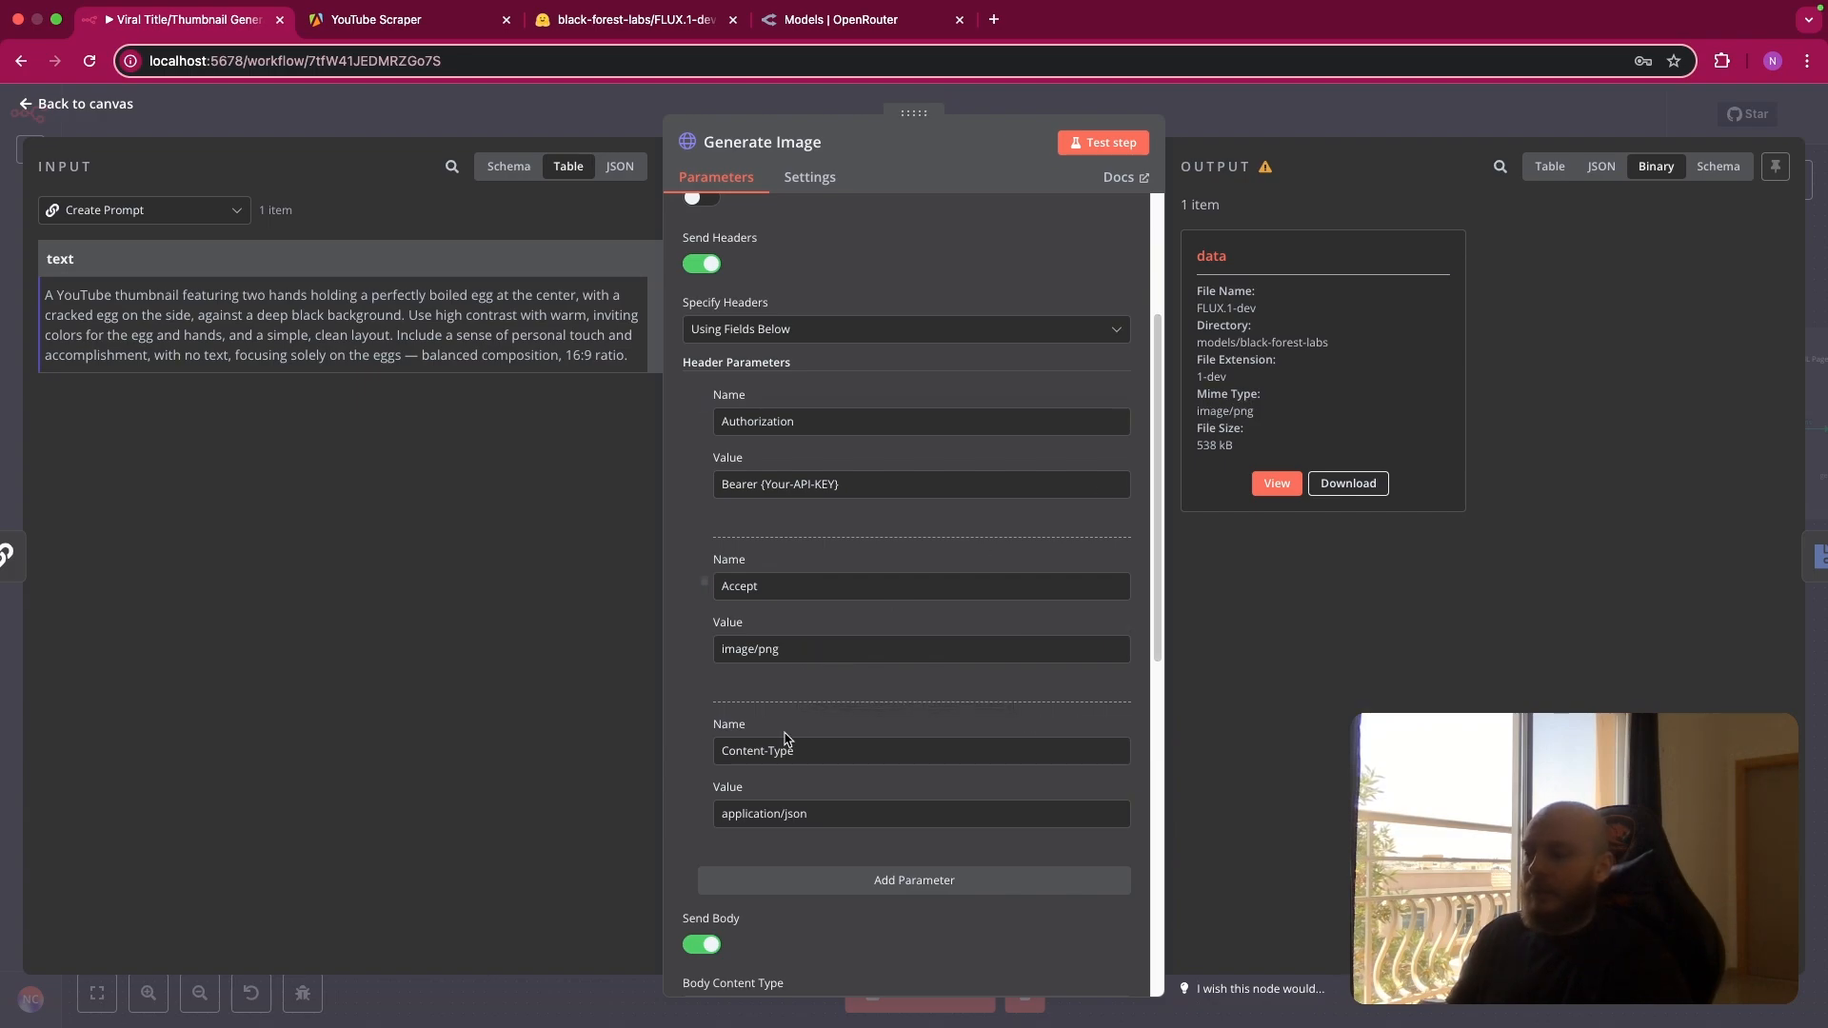
scroll(786, 739, "down", 1)
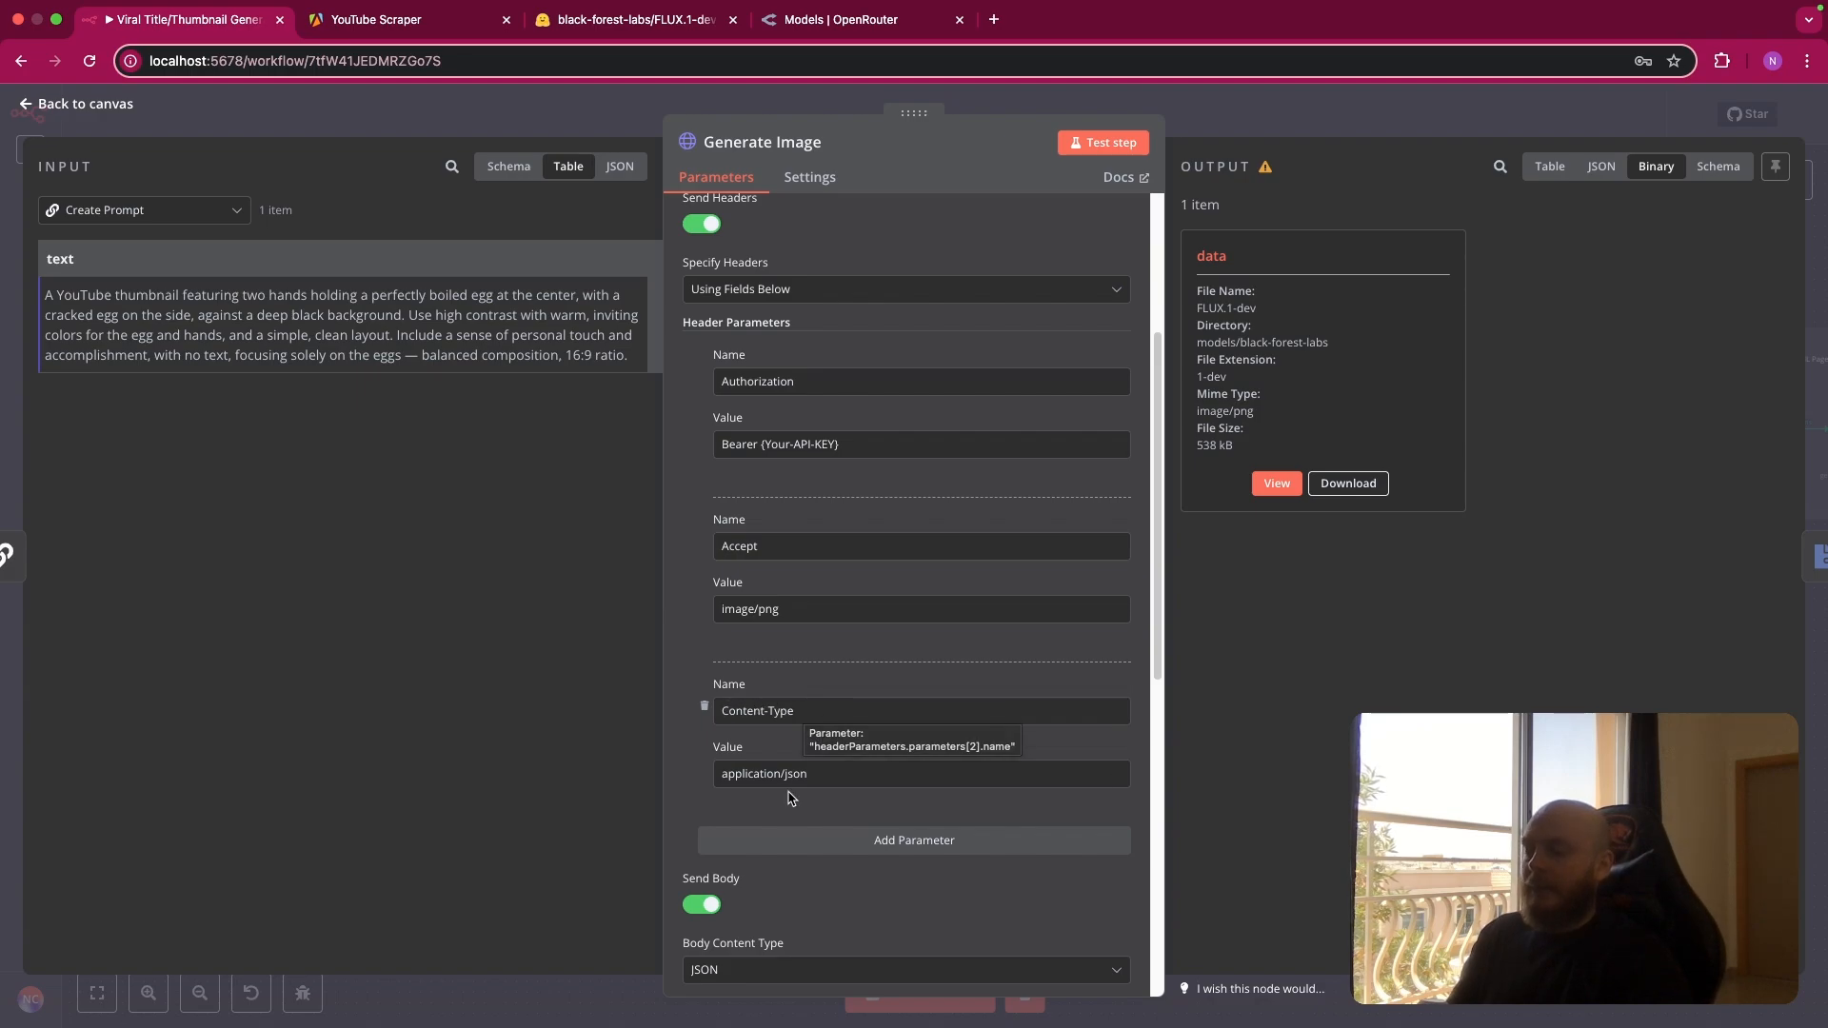
scroll(824, 743, "down", 5)
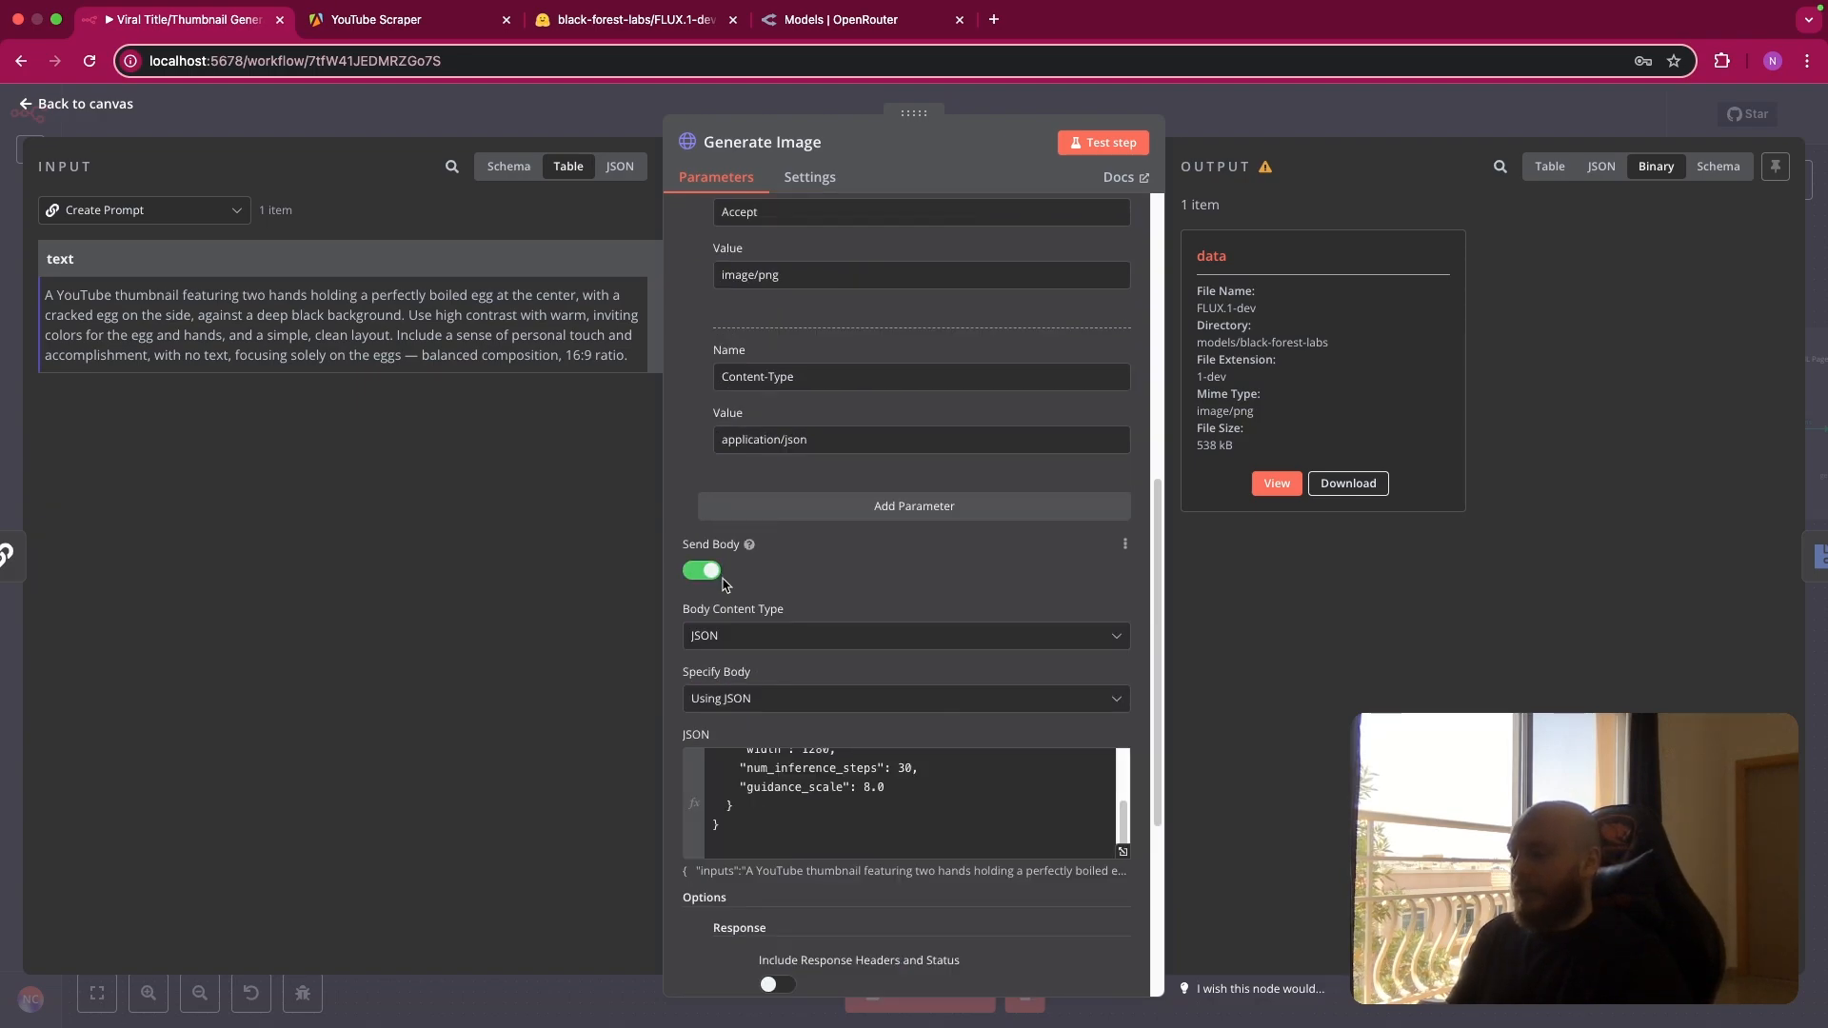
scroll(737, 629, "down", 1)
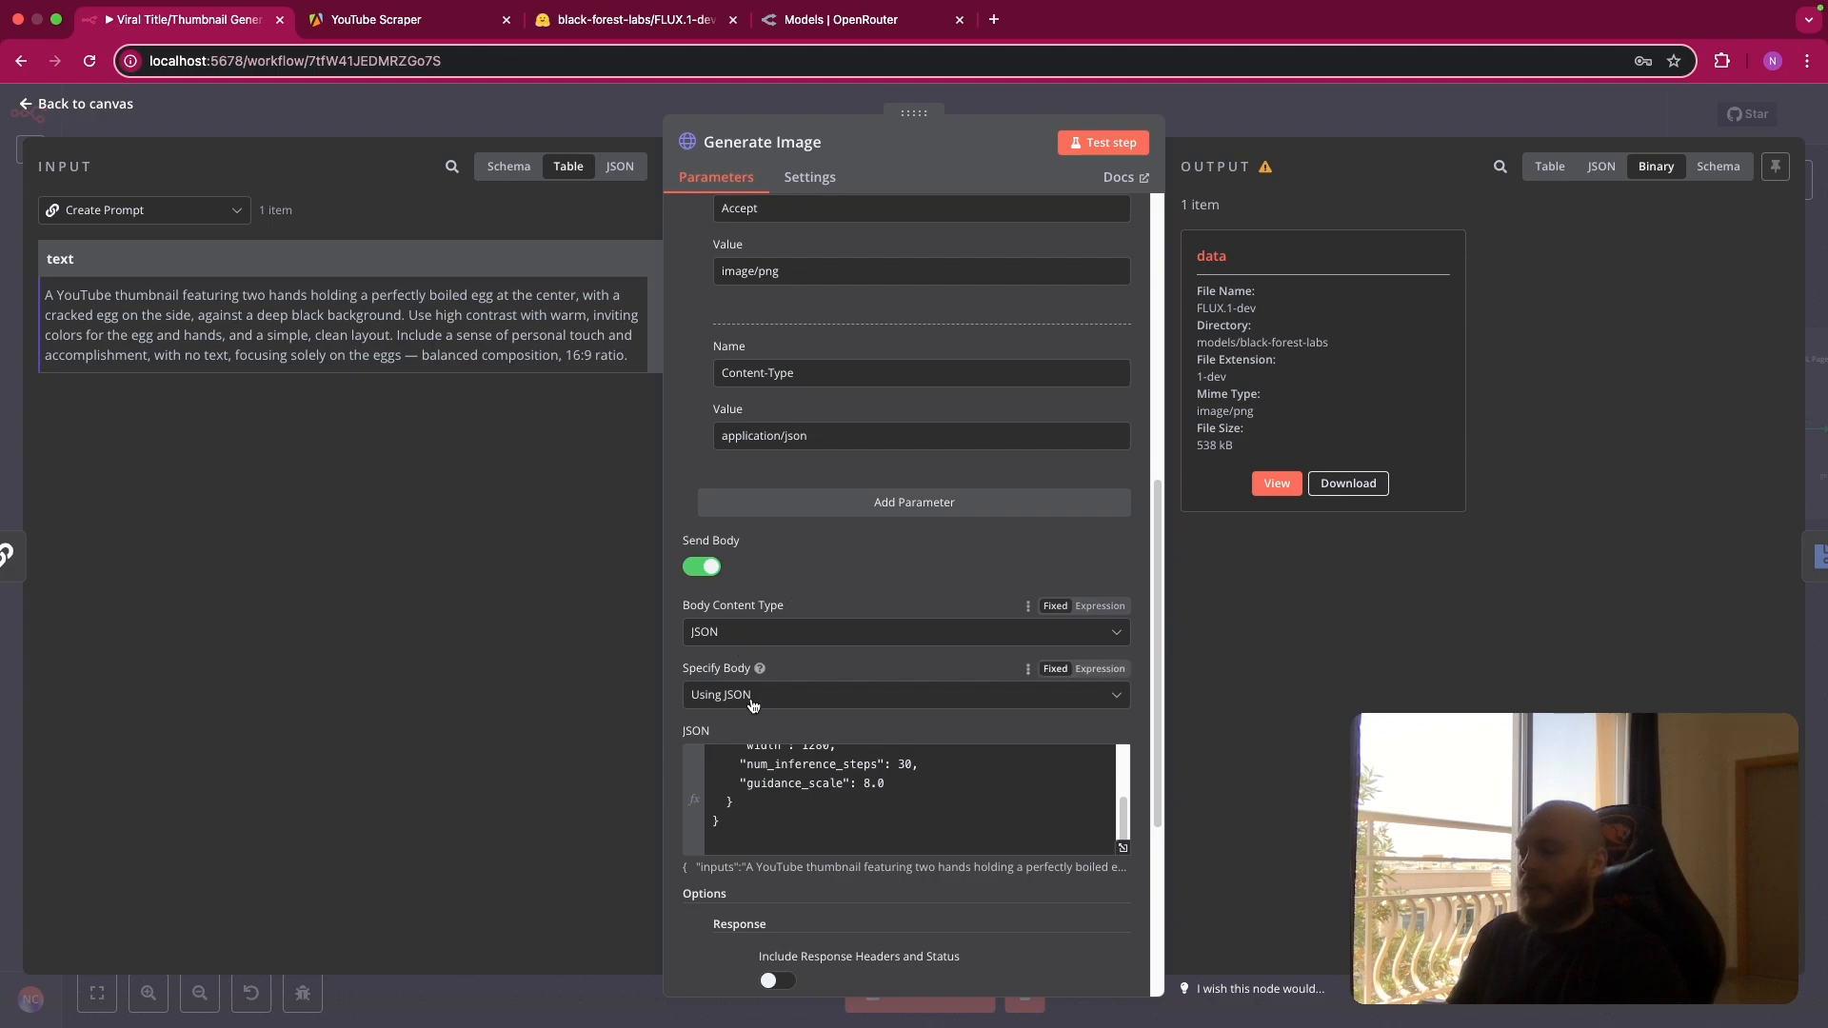
Read the Generate Image node's JSON body in the expression editor, view the generated thumbnail image, and close the node.
scroll(751, 709, "down", 1)
scroll(798, 749, "up", 3)
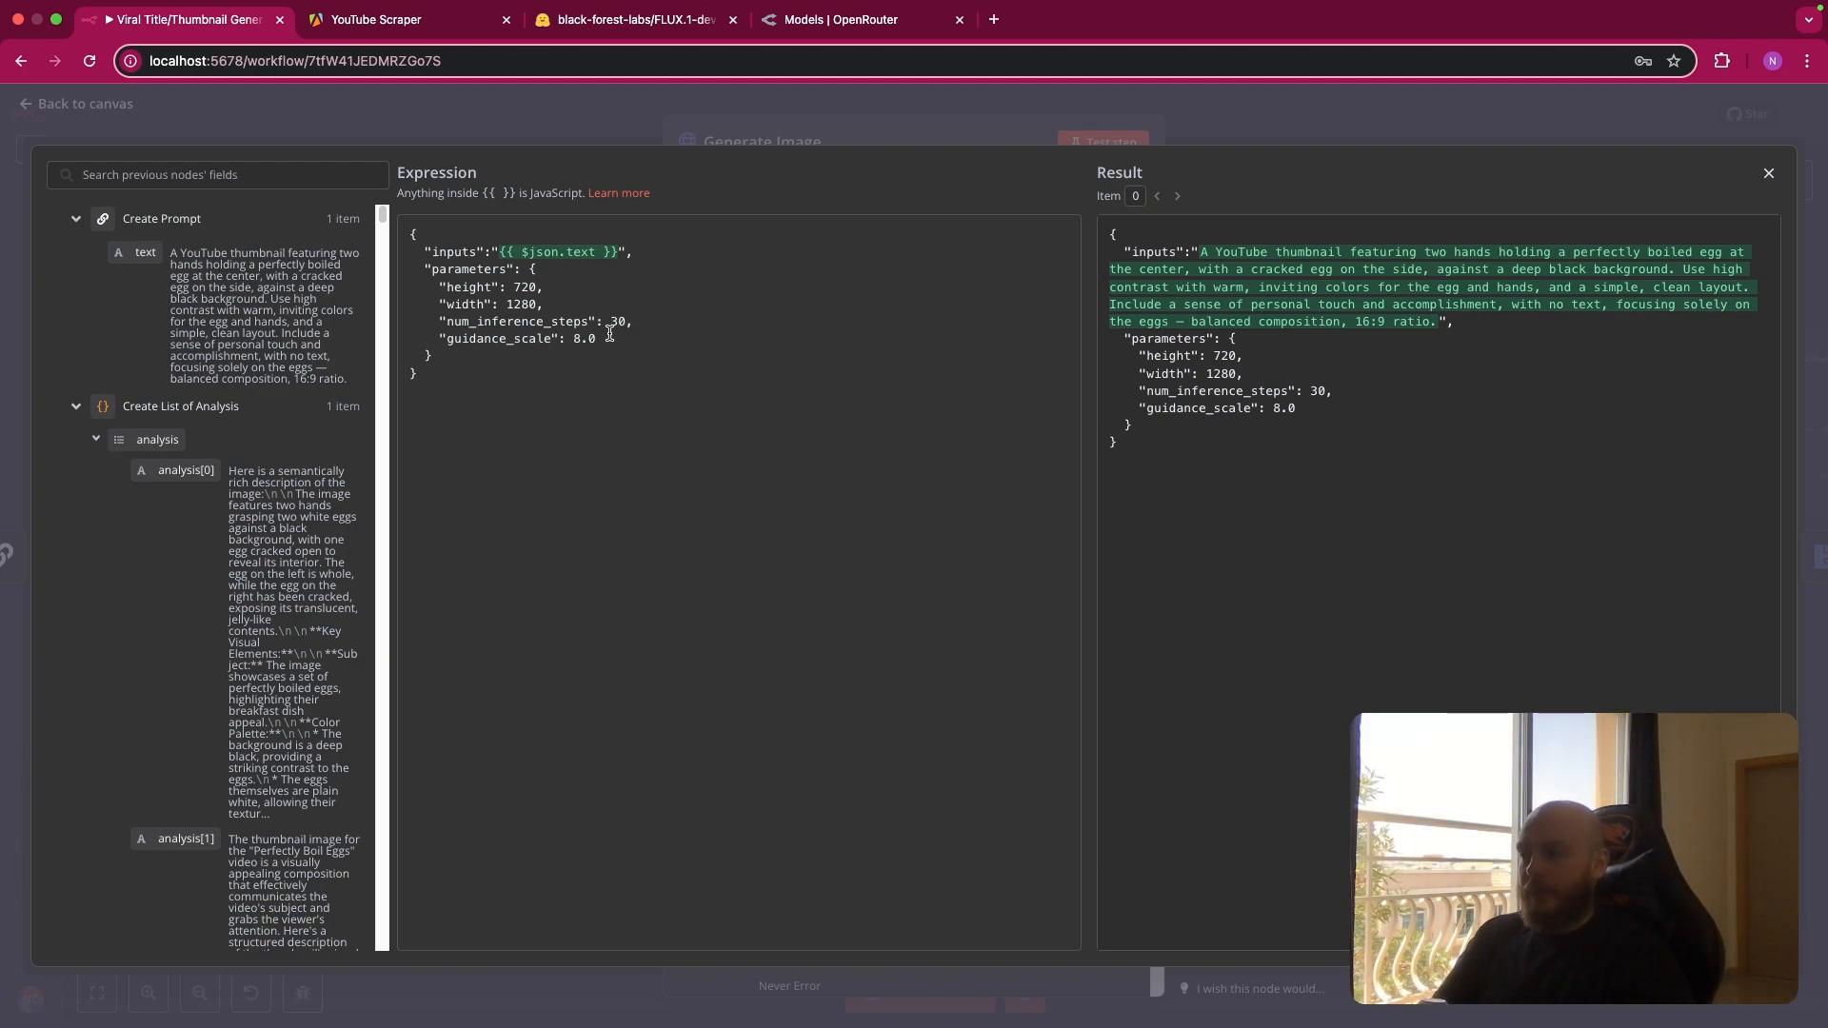
key("Escape")
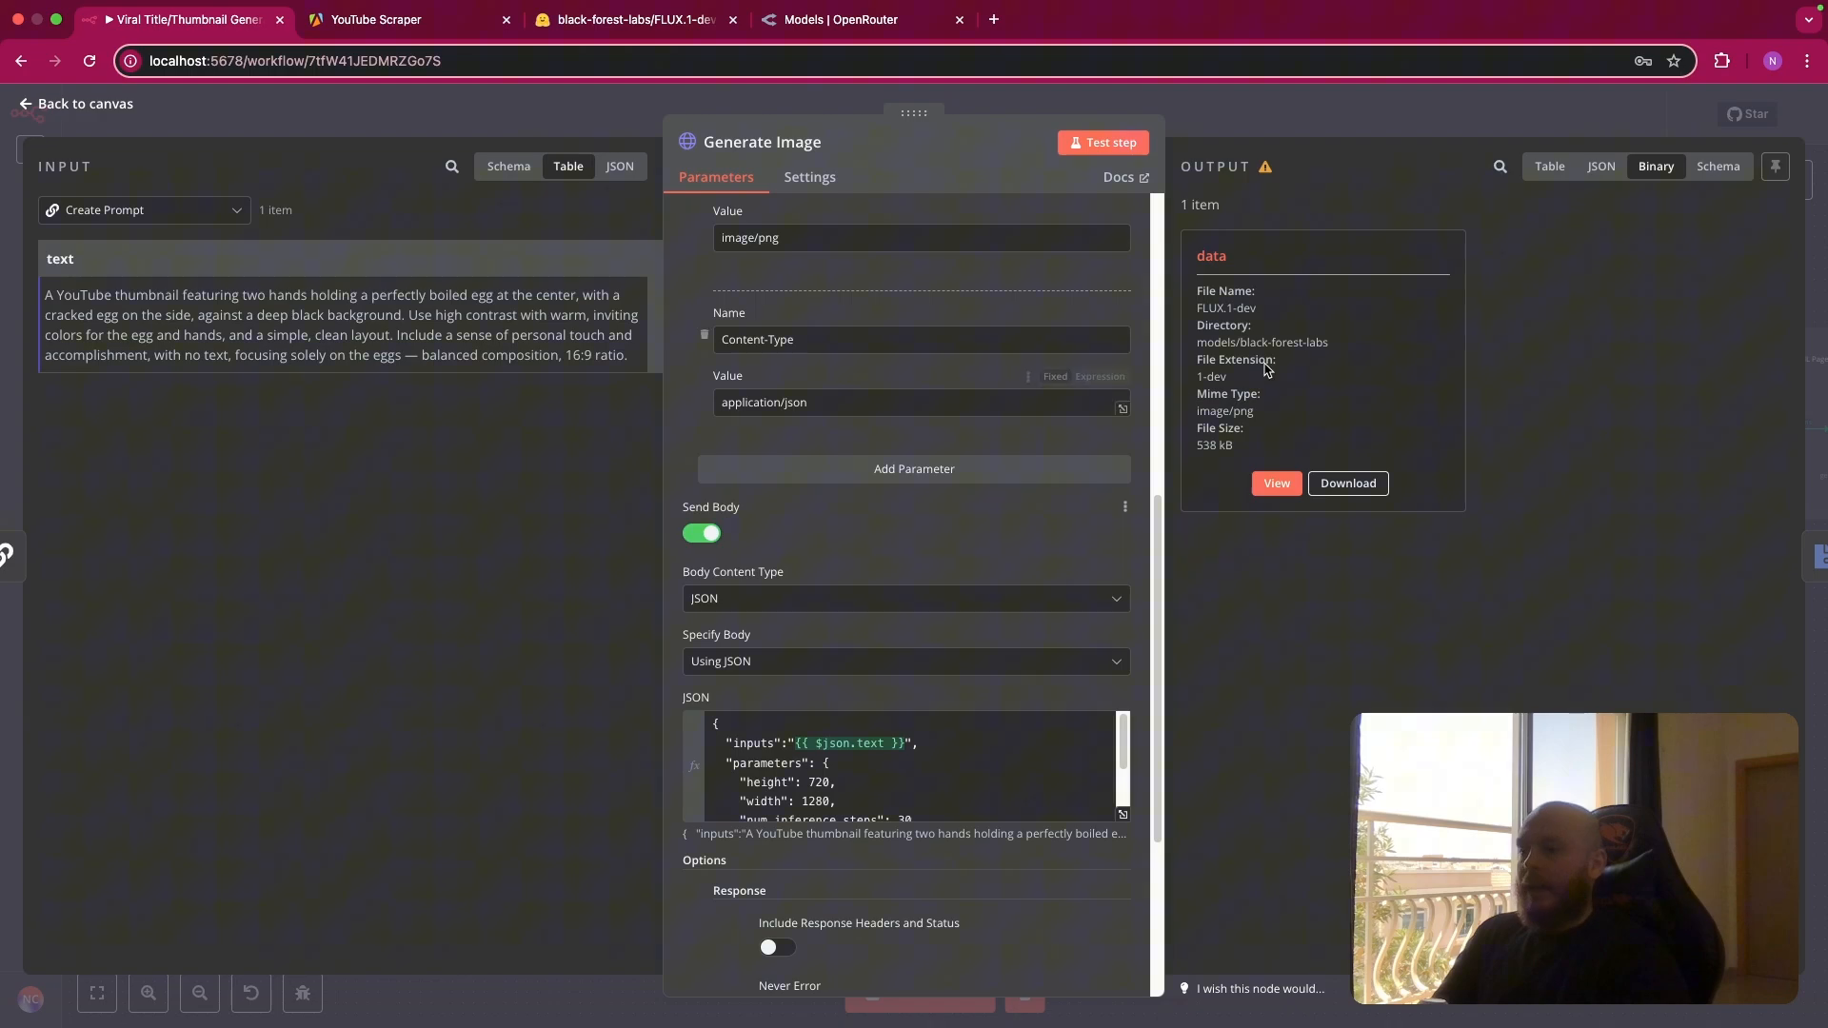
left_click(1278, 484)
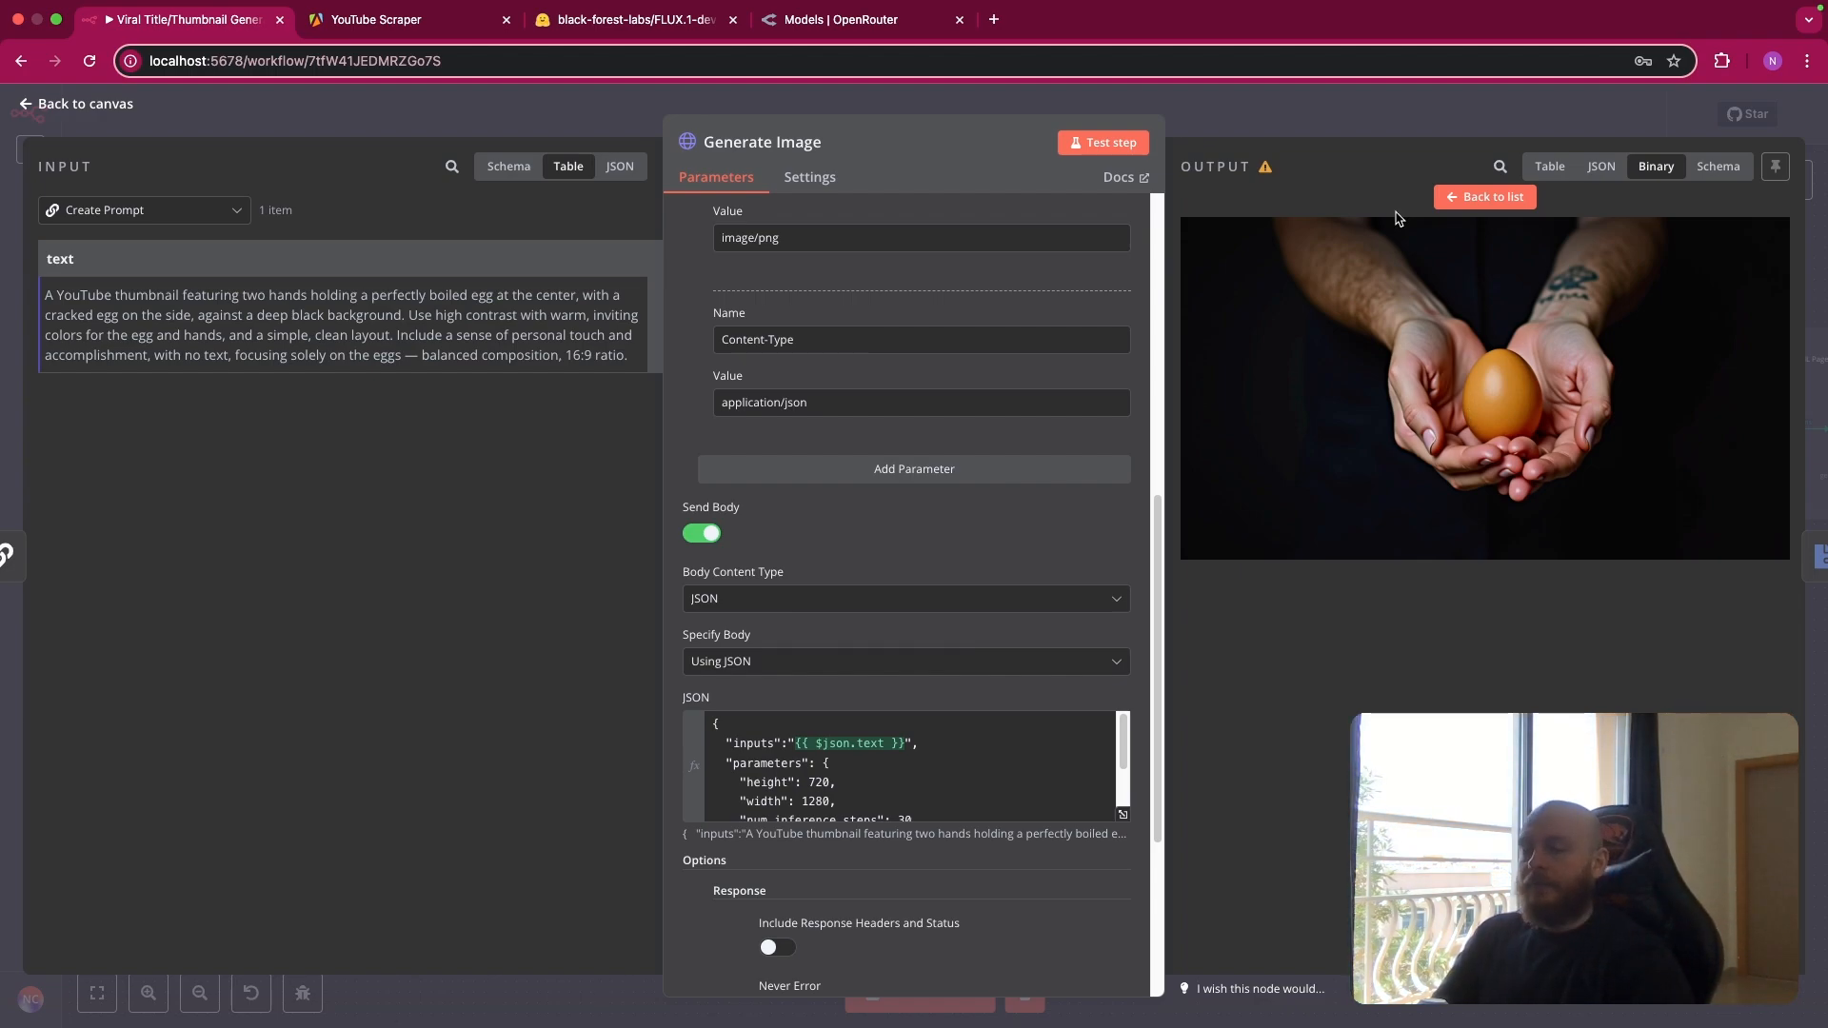
key("Escape")
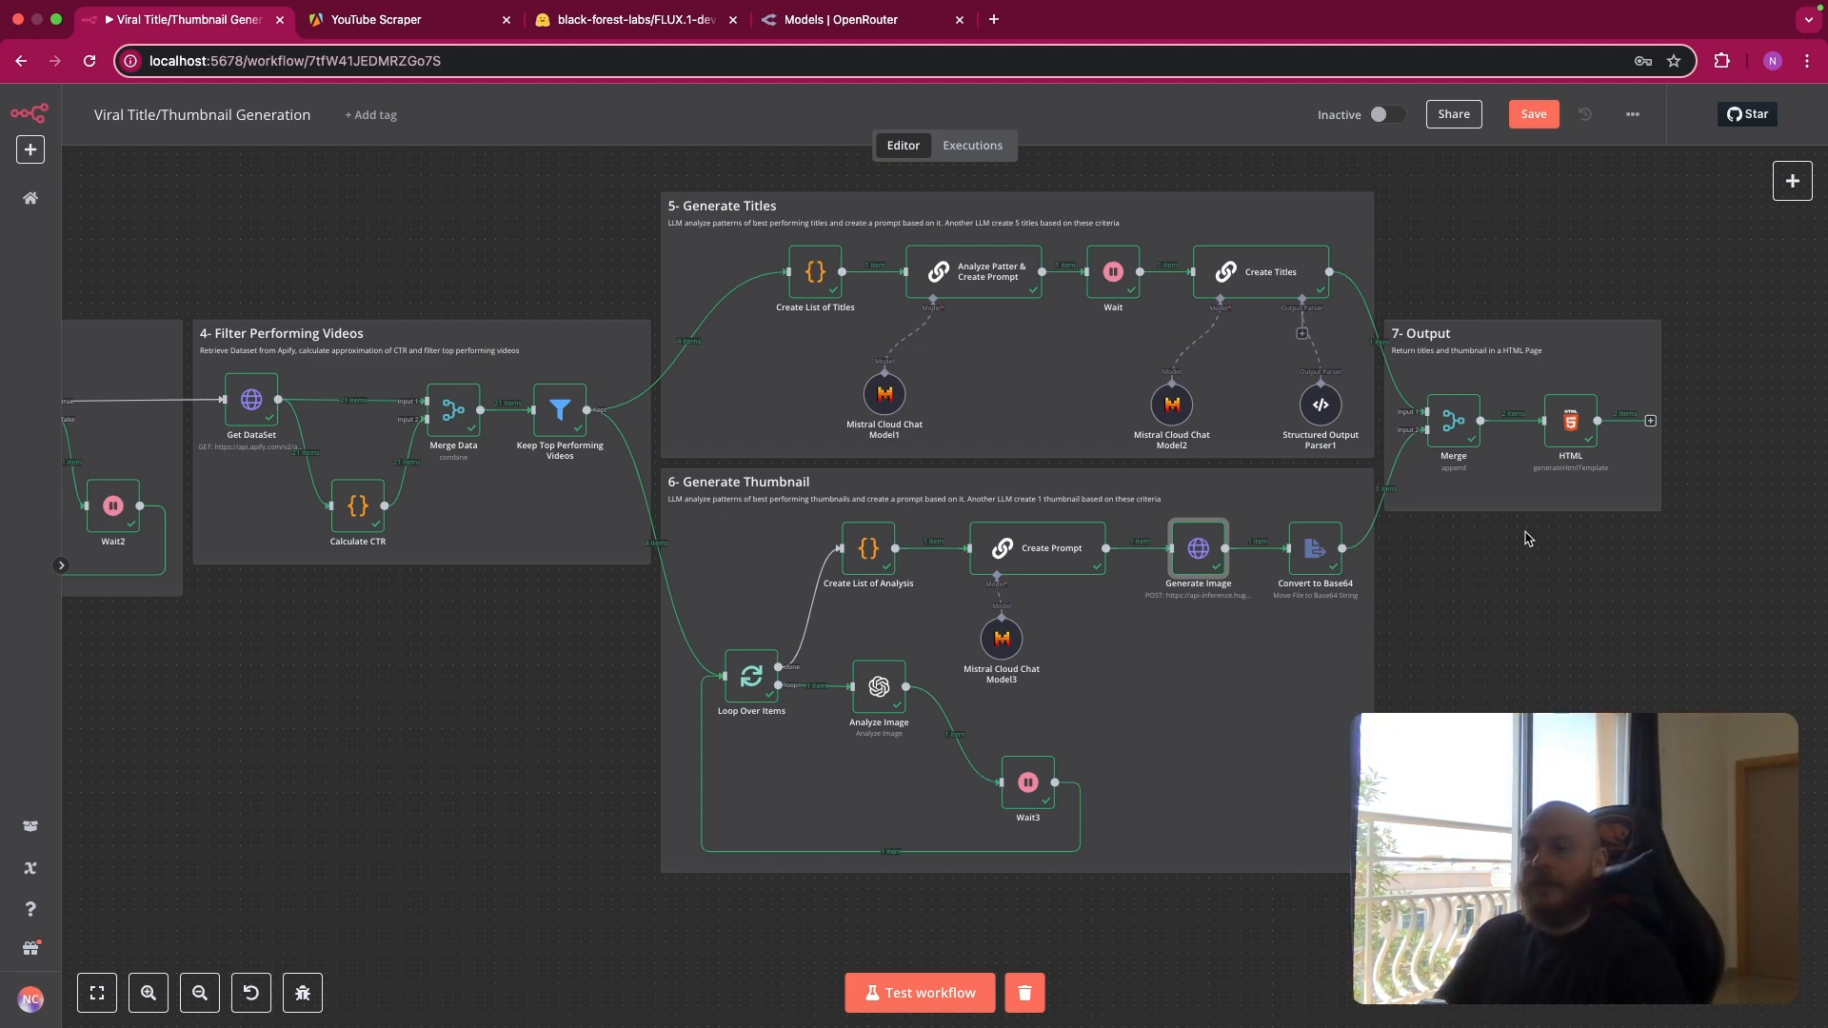
Check the Convert to Base64 node's settings and output, and the Generate Image node's Response Format and Put Output in Field options, closing each node.
left_click(1312, 556)
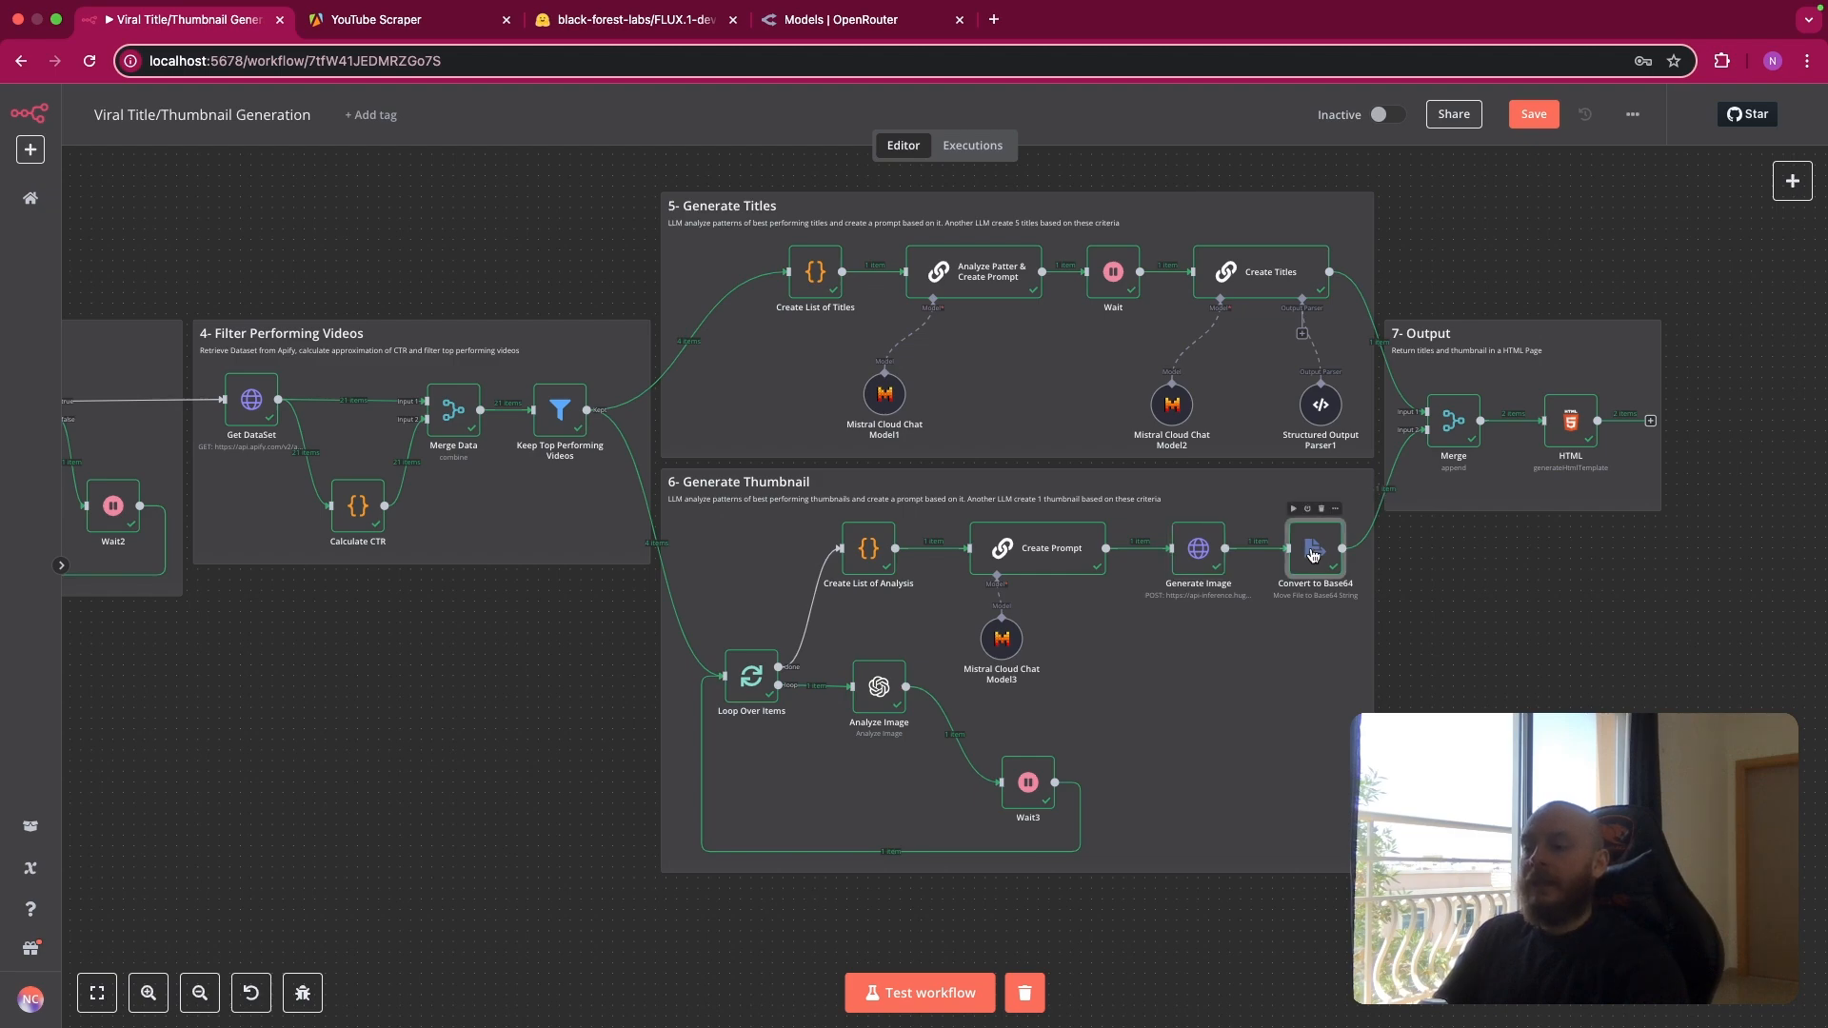
double_click(1312, 556)
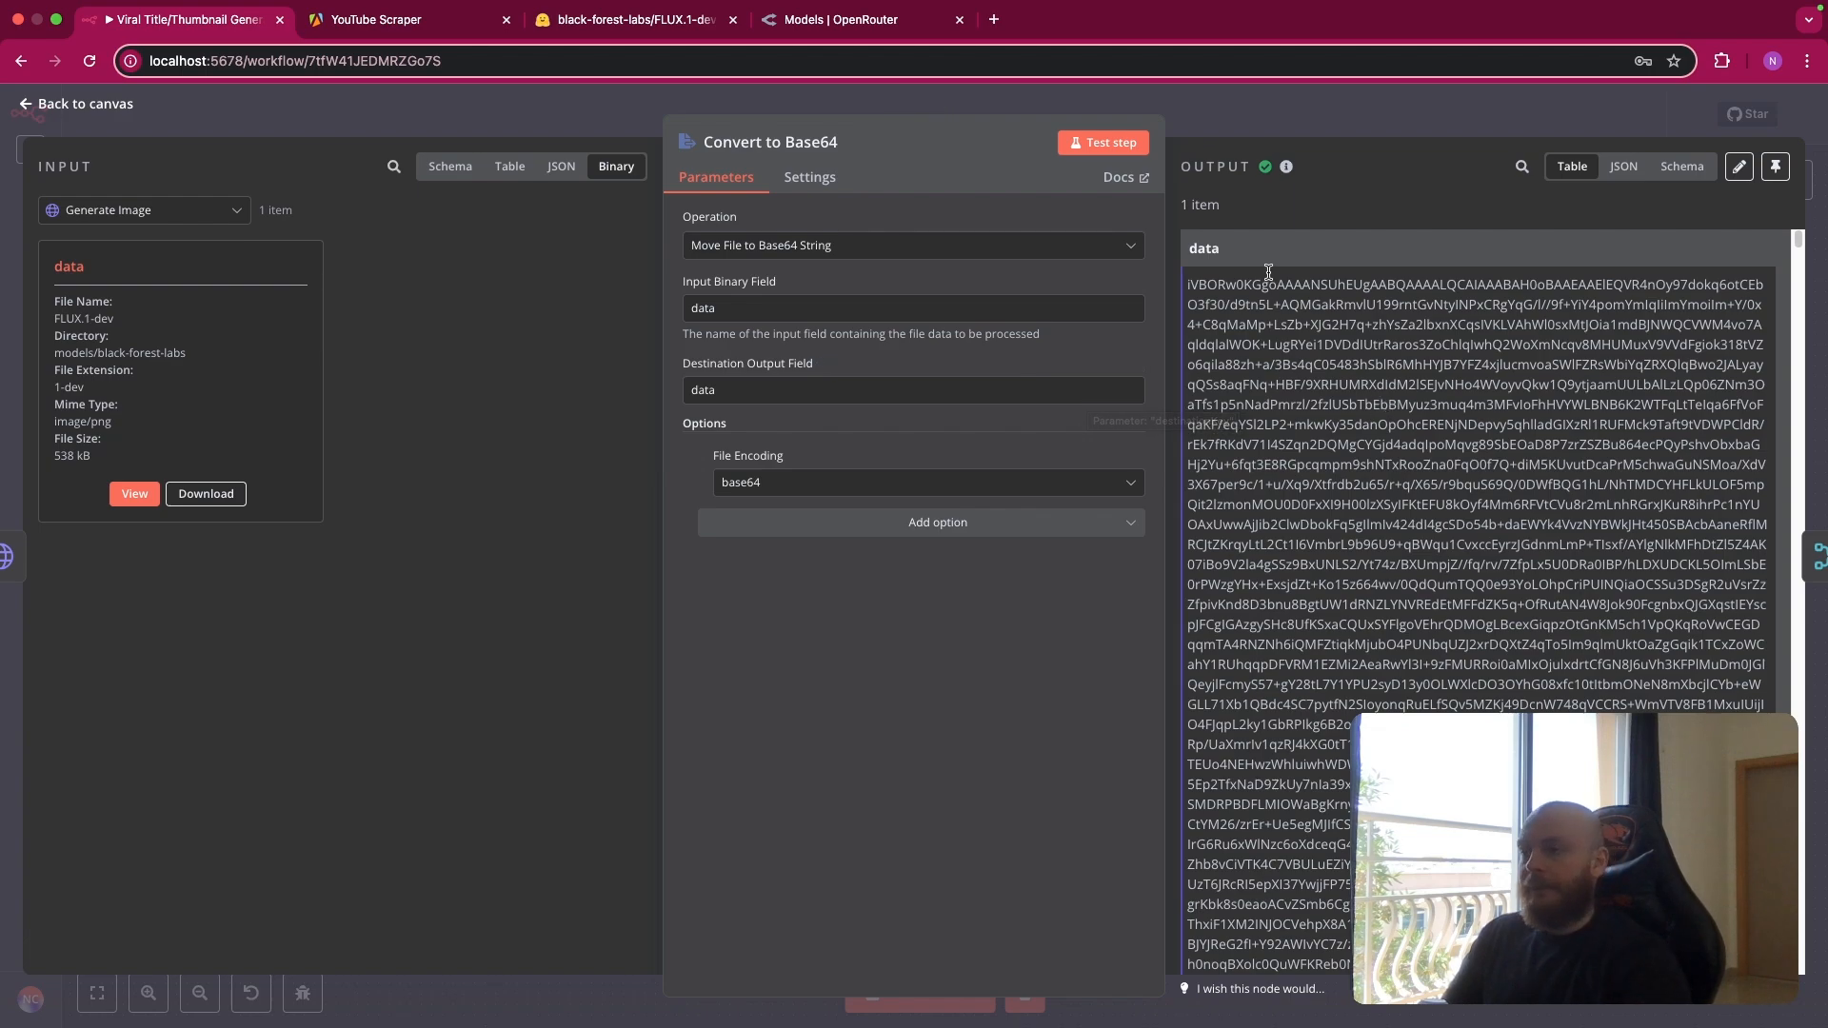
left_click(1257, 109)
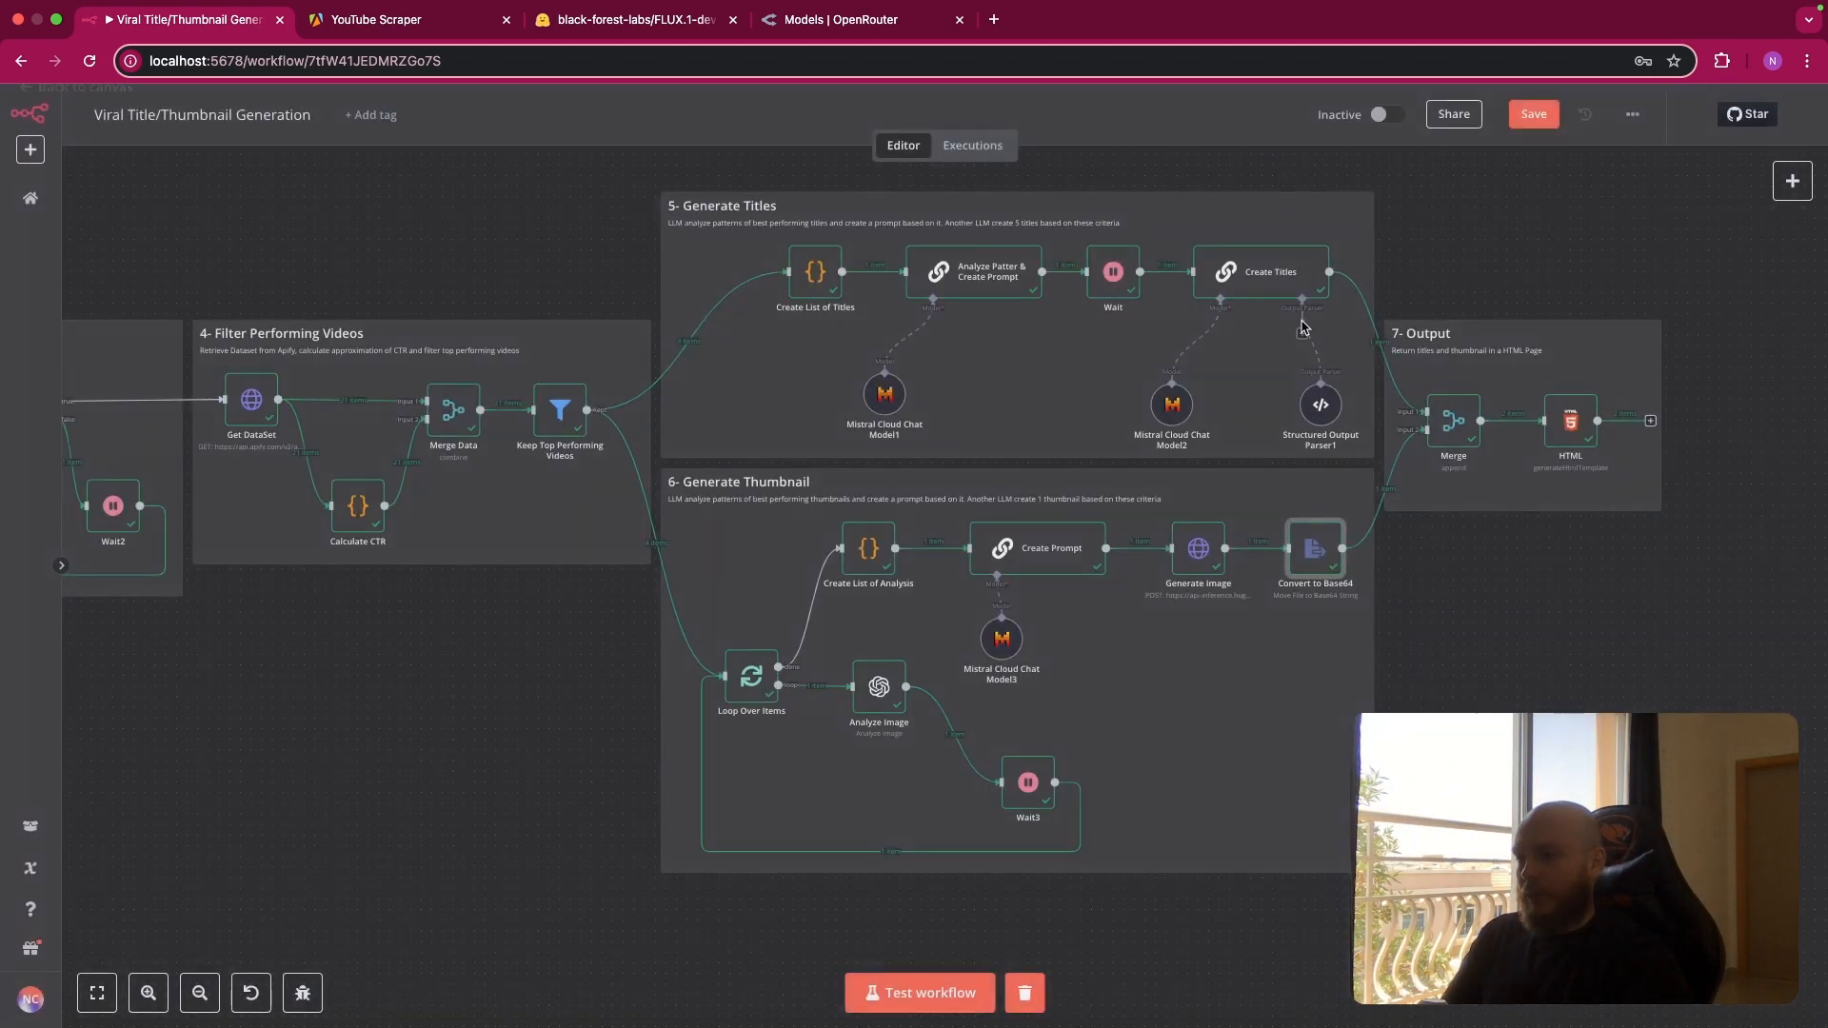
double_click(1202, 569)
scroll(917, 578, "down", 10)
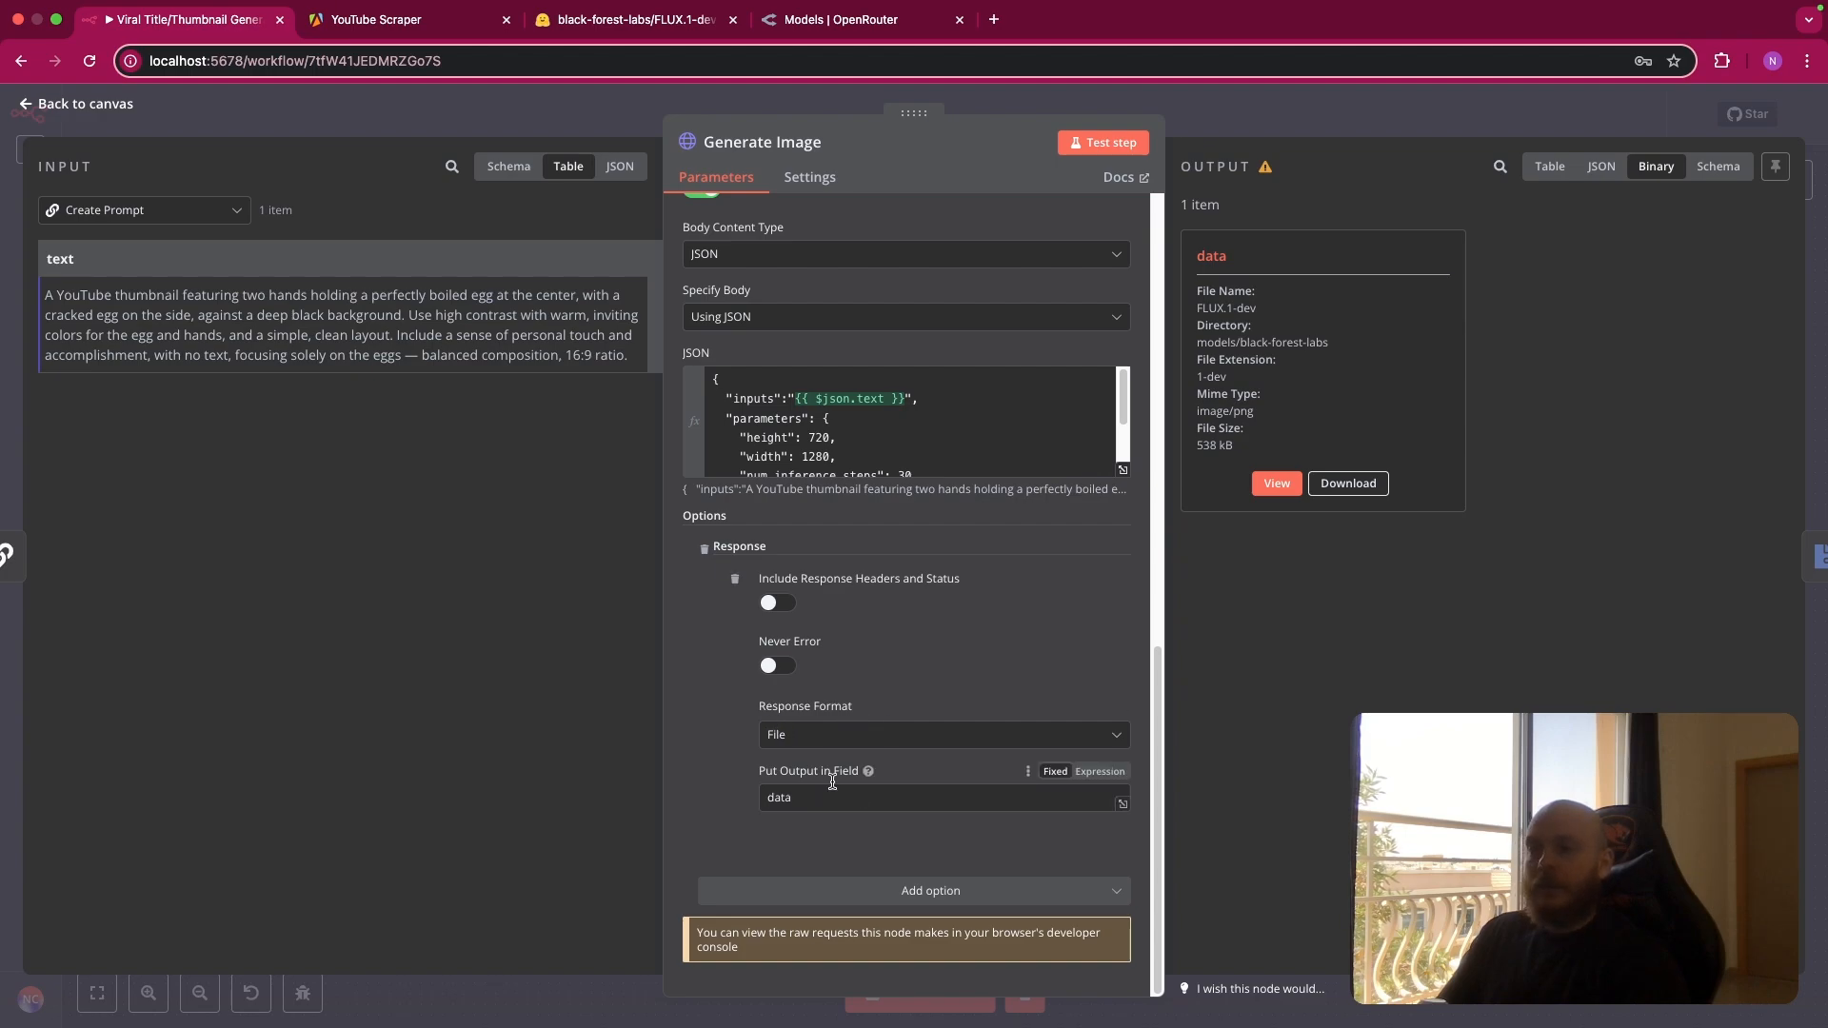
left_click(1271, 118)
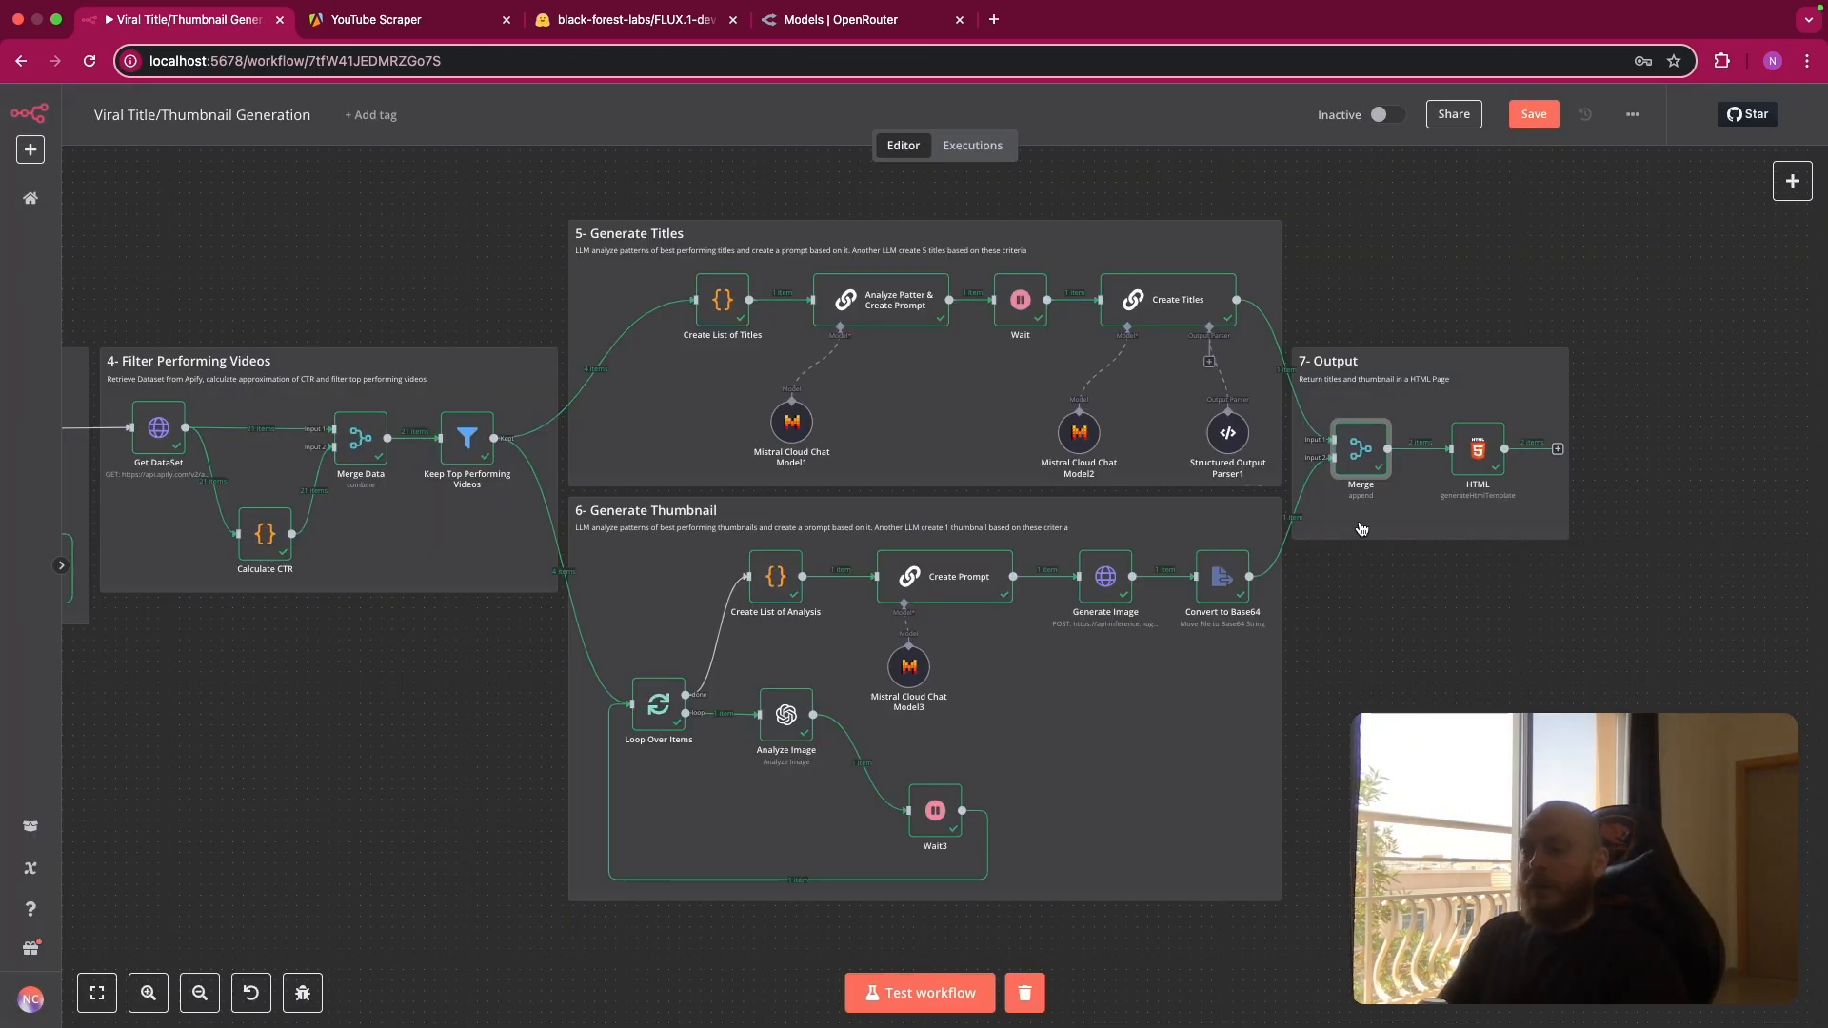
Open the Merge node, check its Mode, Number of Inputs and combined output, and close it.
double_click(1356, 449)
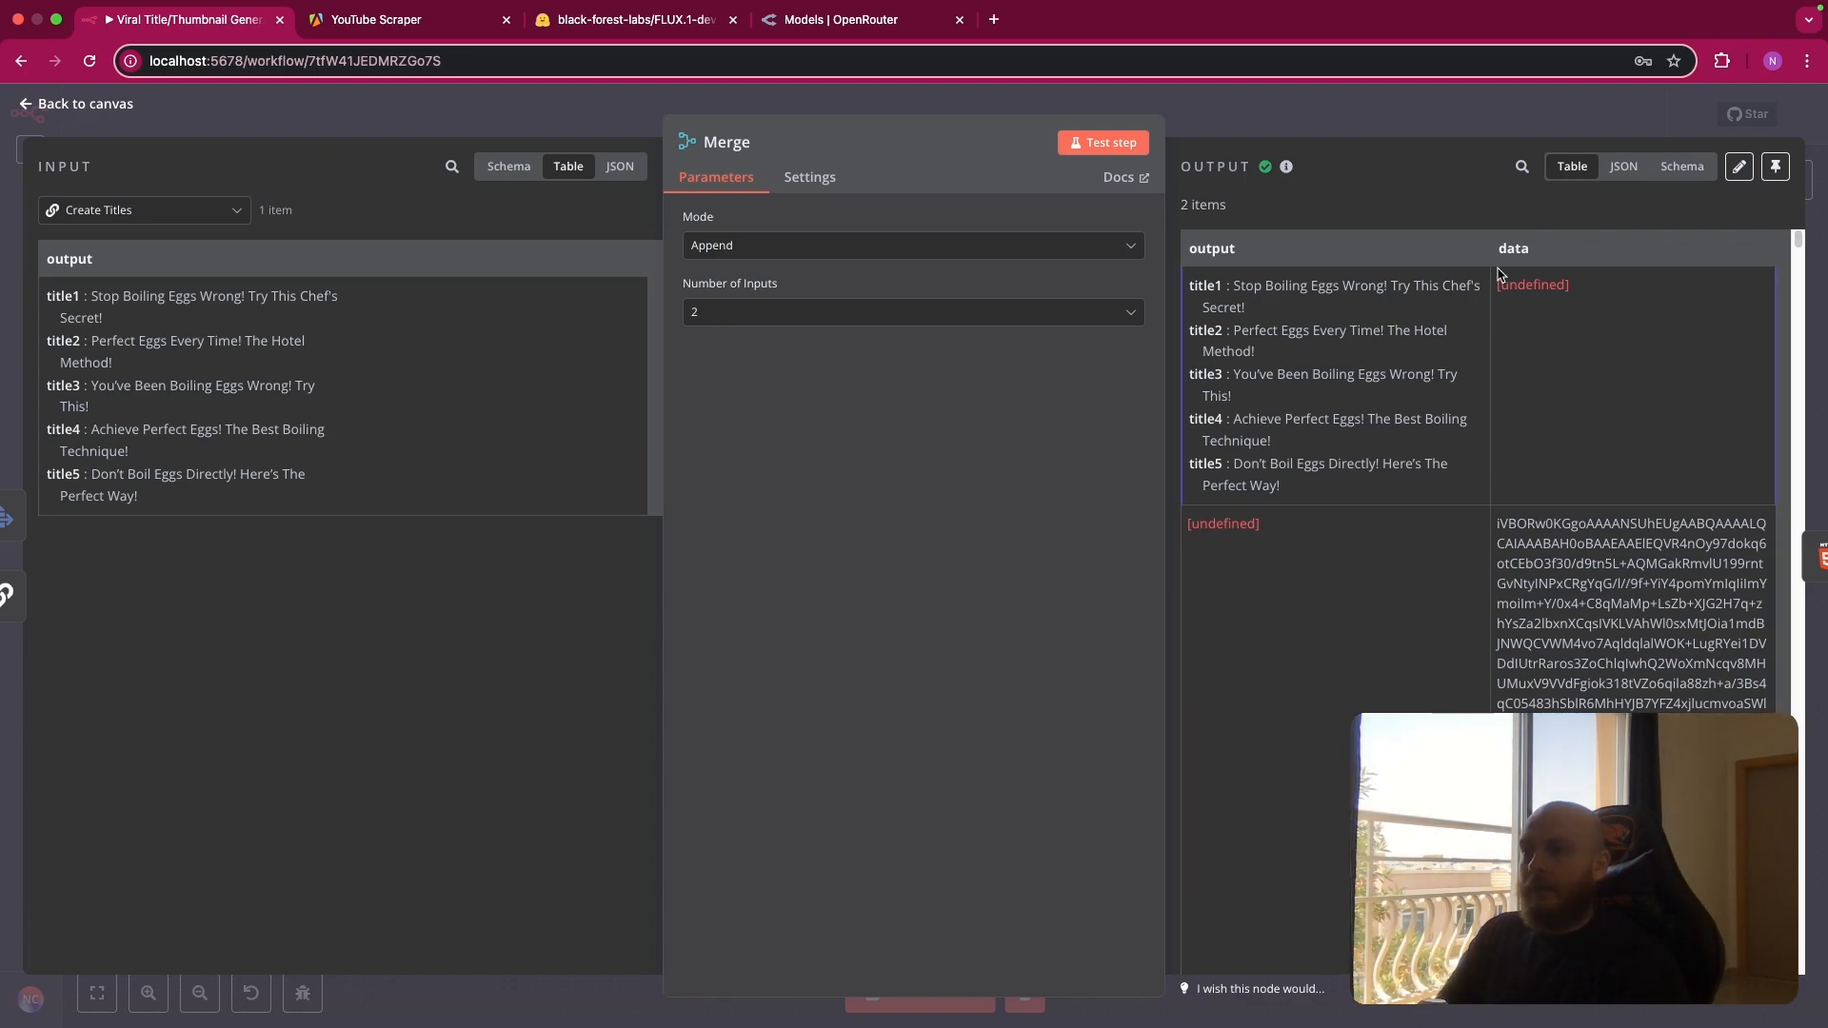
left_click(1443, 126)
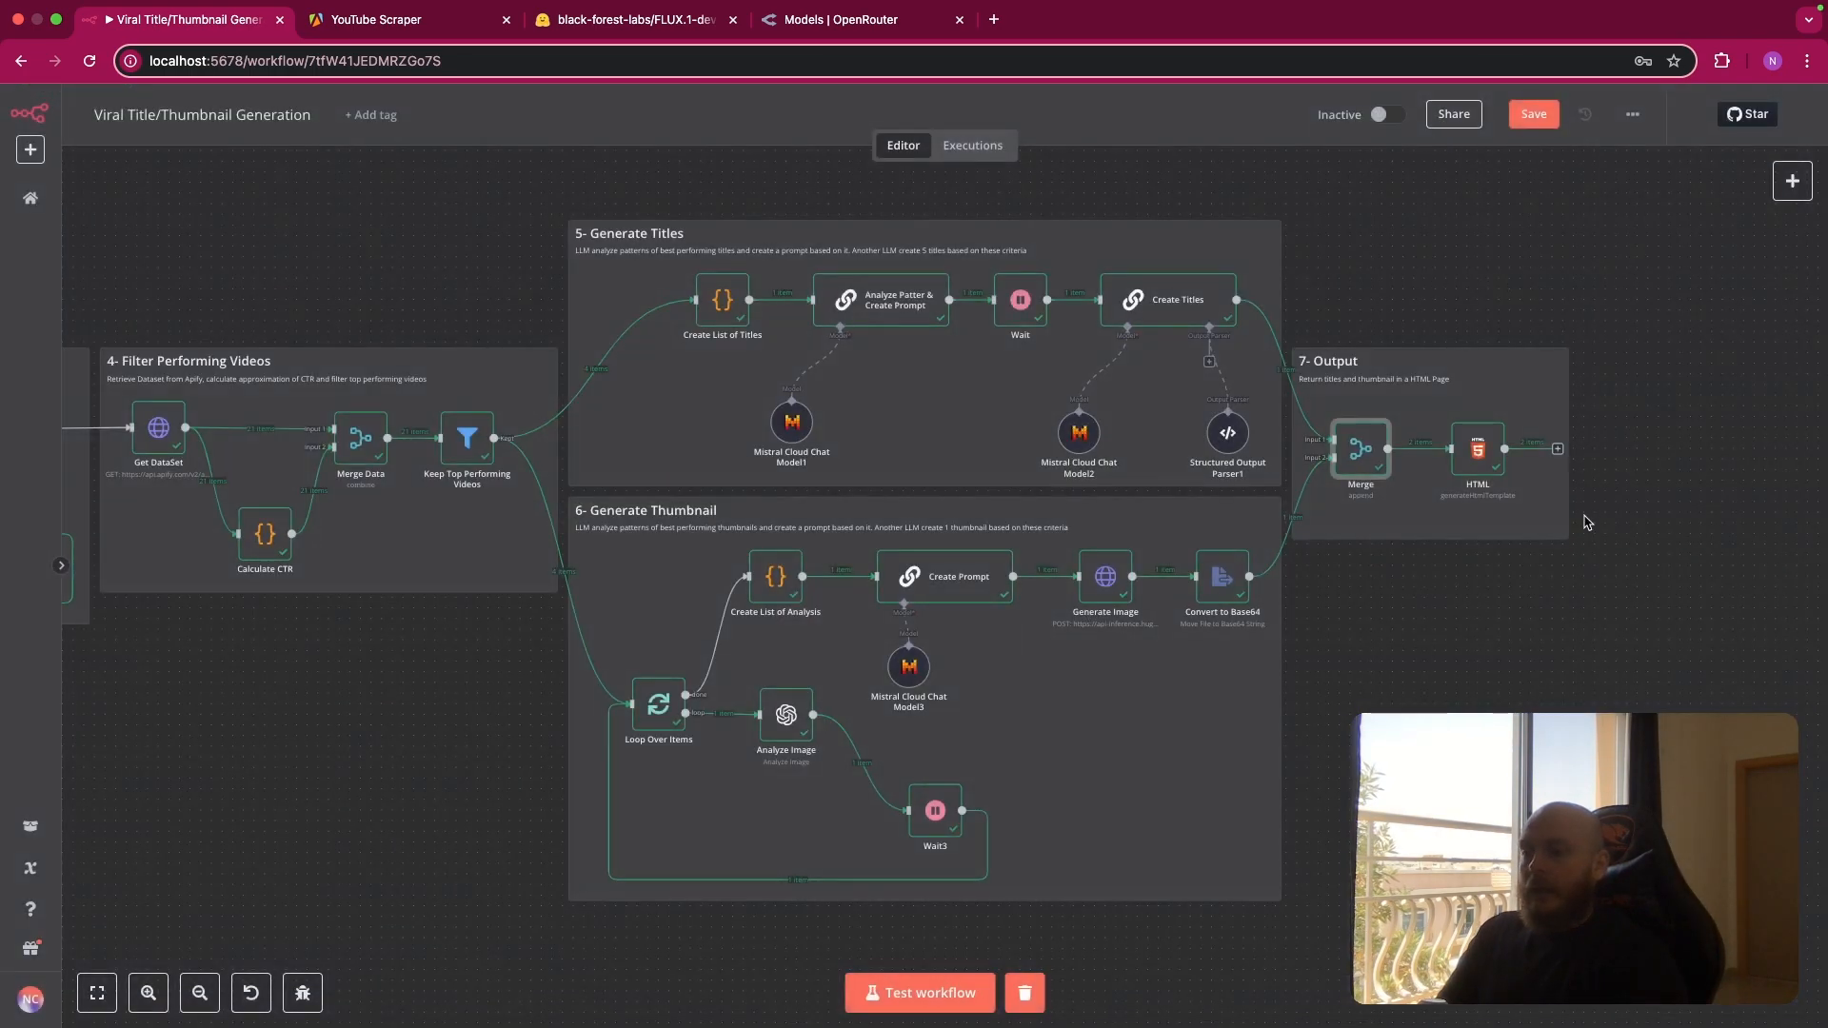
Open the HTML node and read its HTML template, including the Convert to Base64 image source and the title expressions.
double_click(1472, 466)
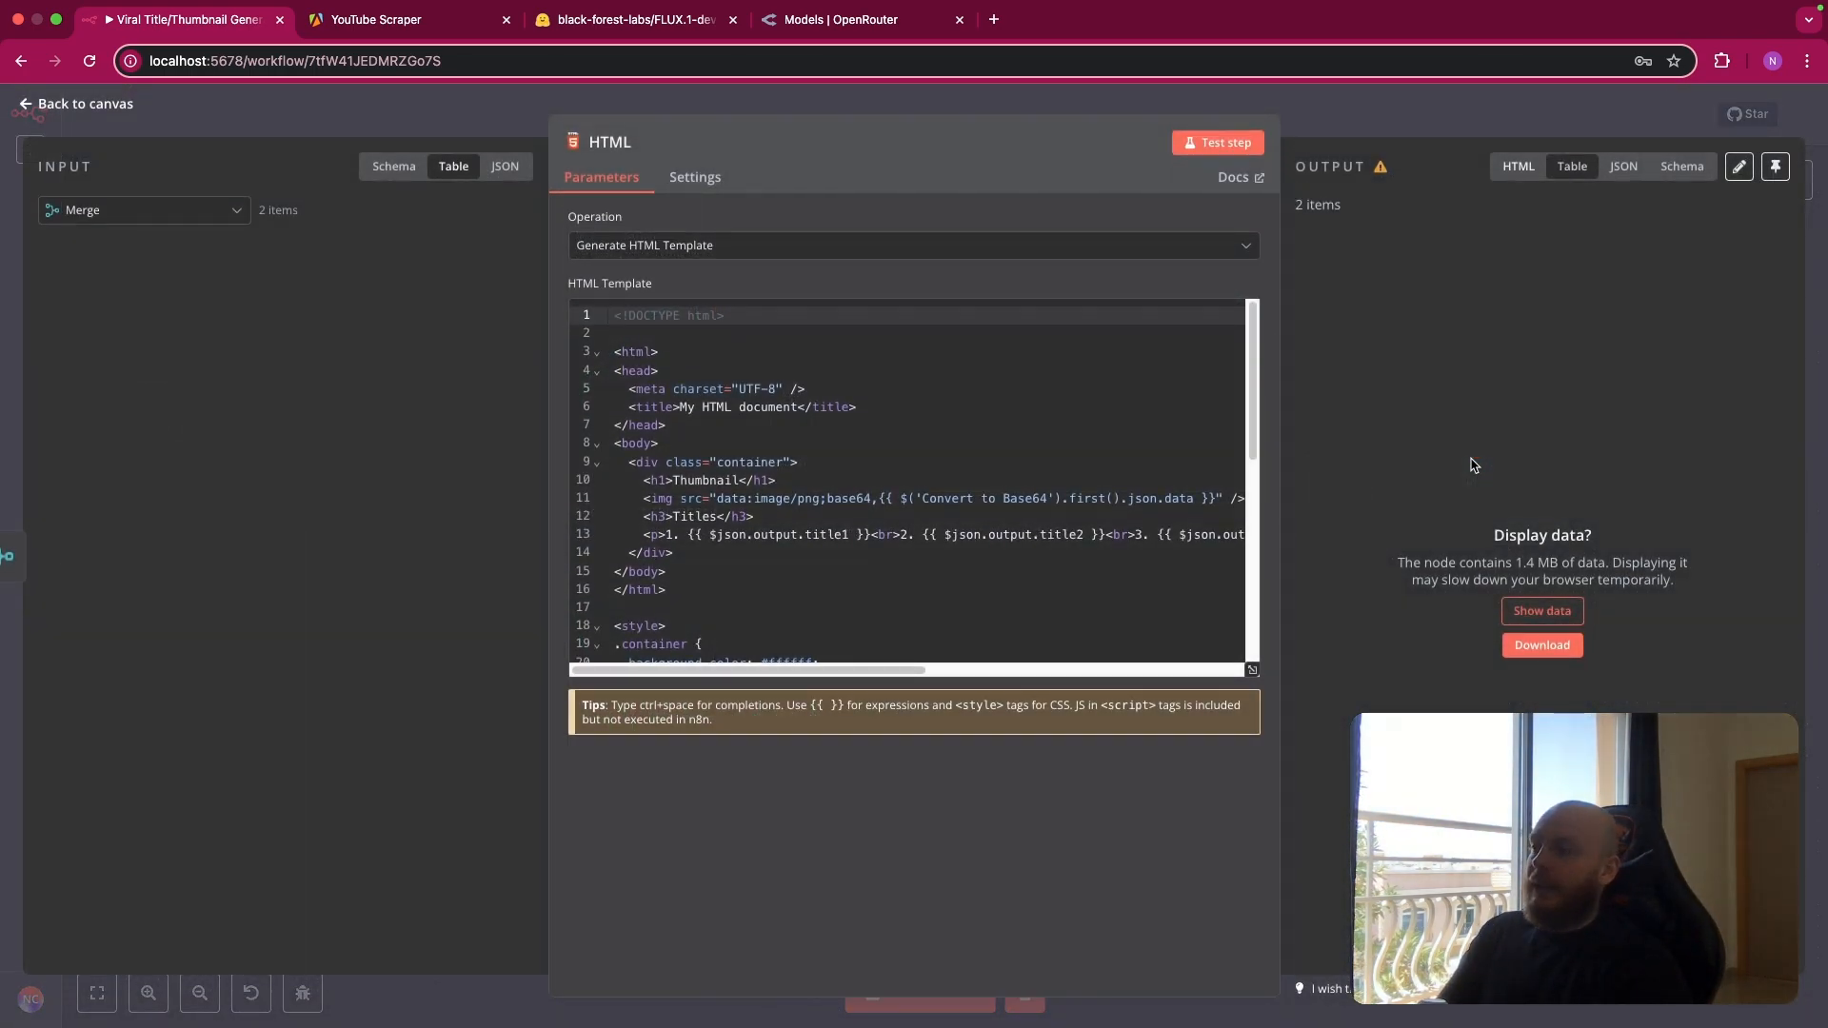
scroll(955, 583, "down", 1)
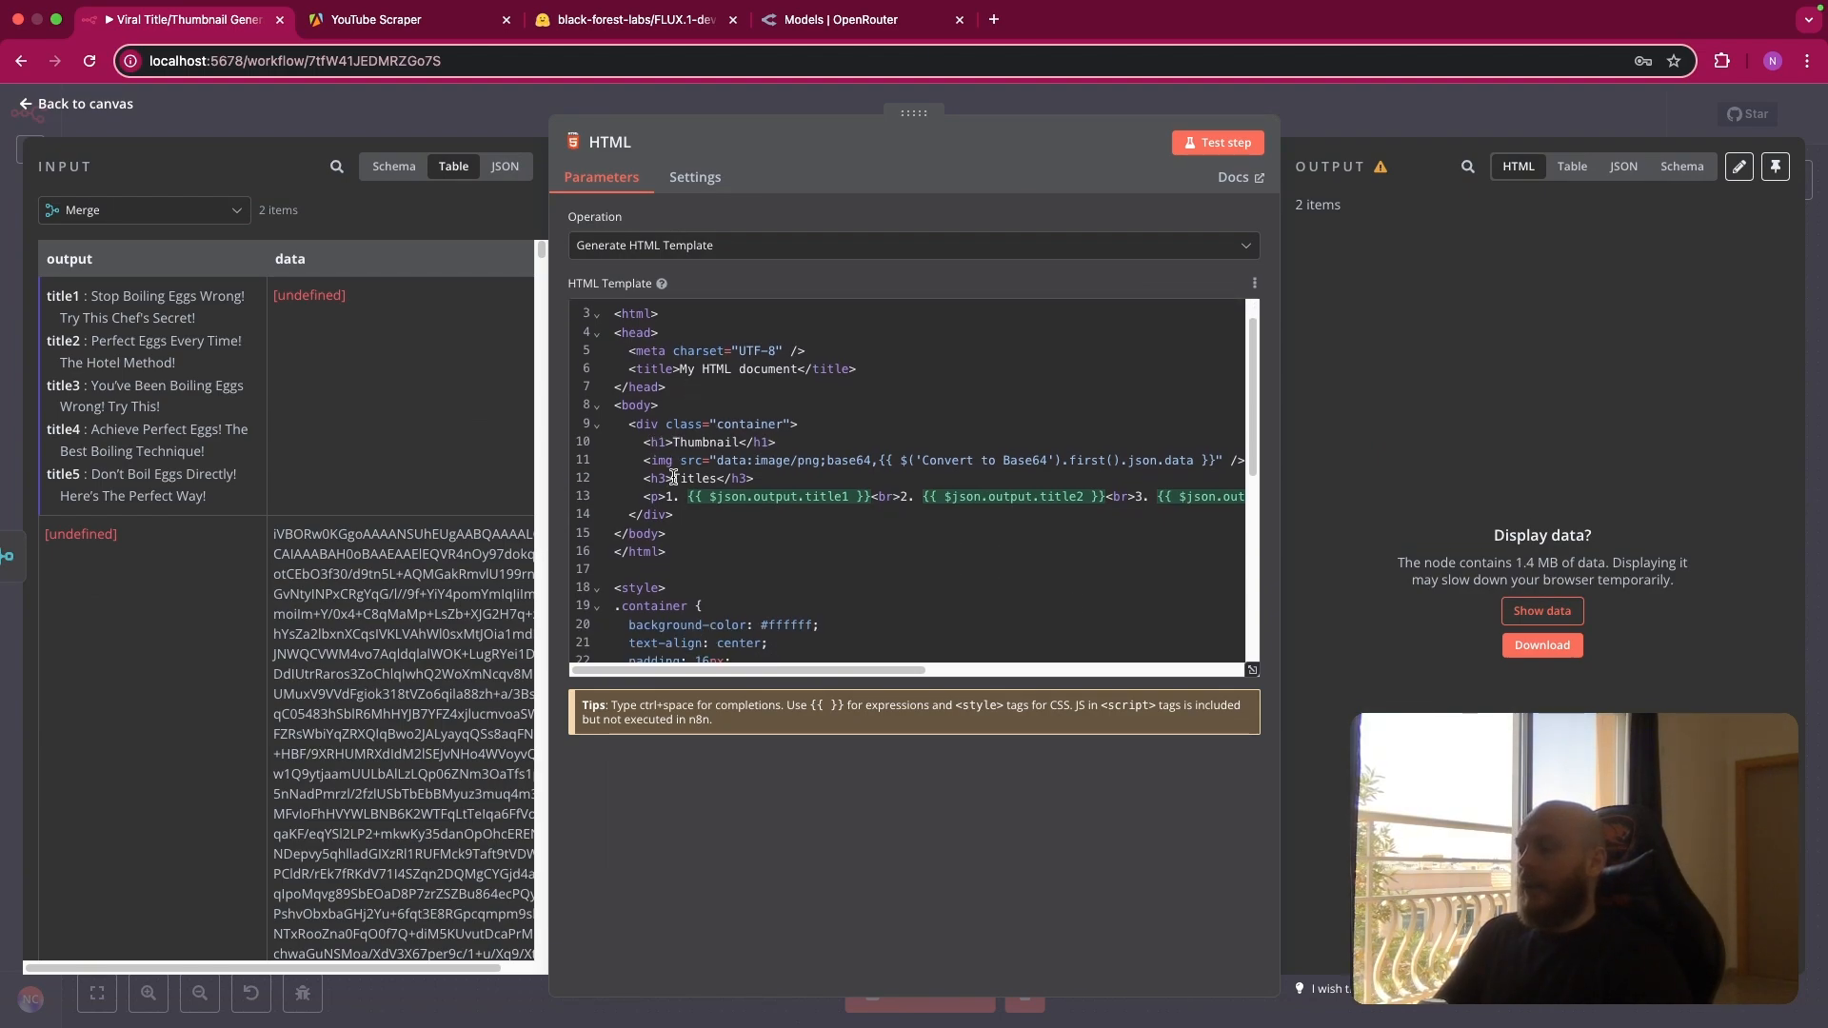
scroll(731, 456, "right", 2)
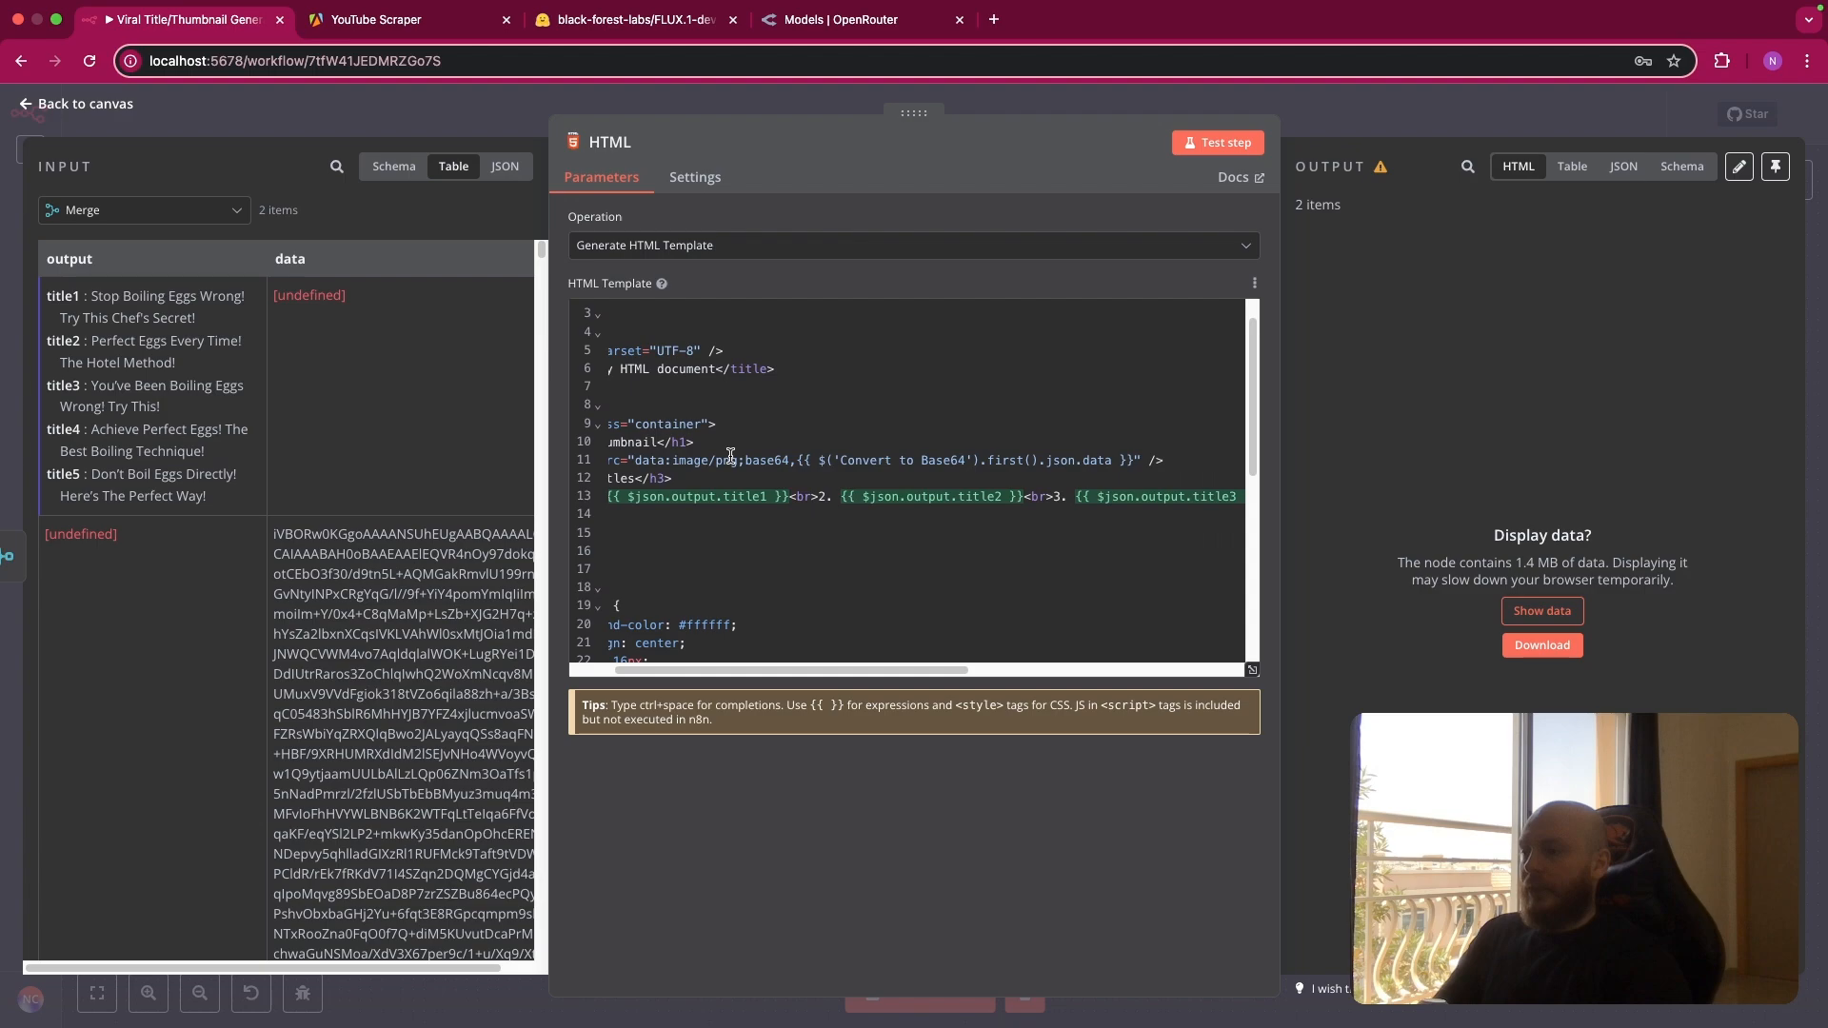
scroll(731, 456, "left", 2)
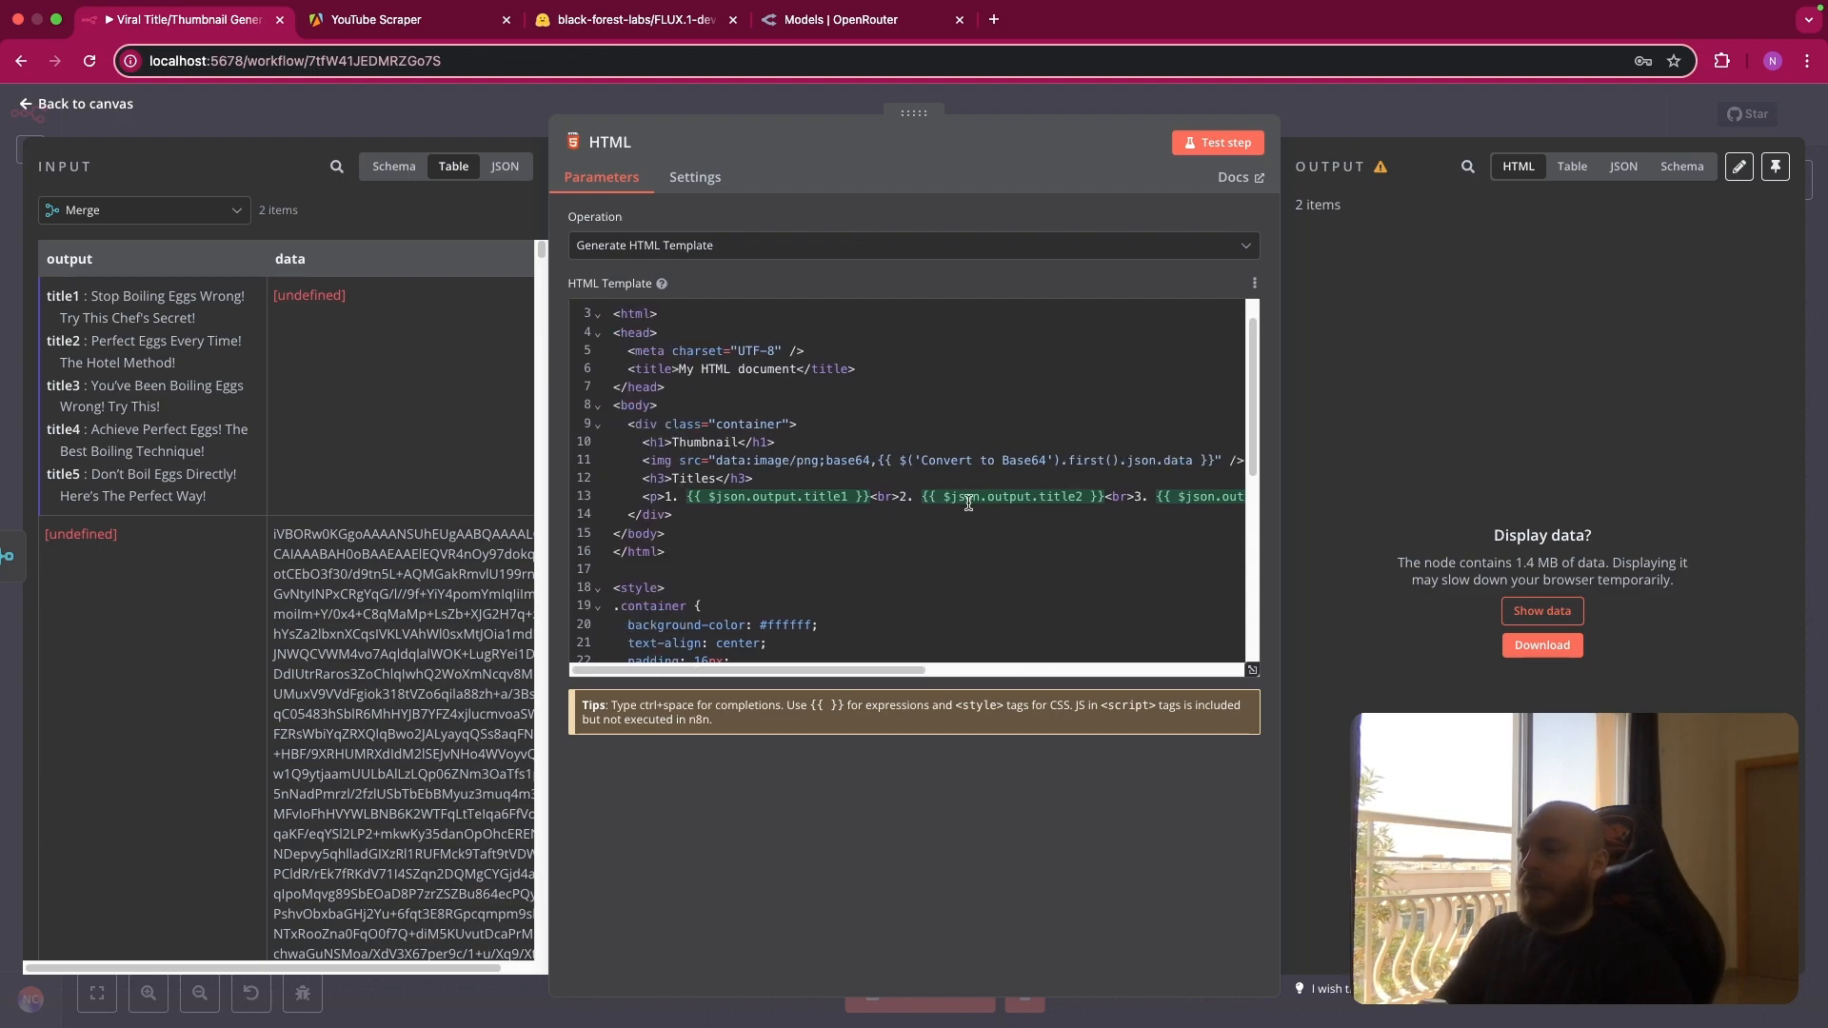
scroll(968, 503, "right", 1)
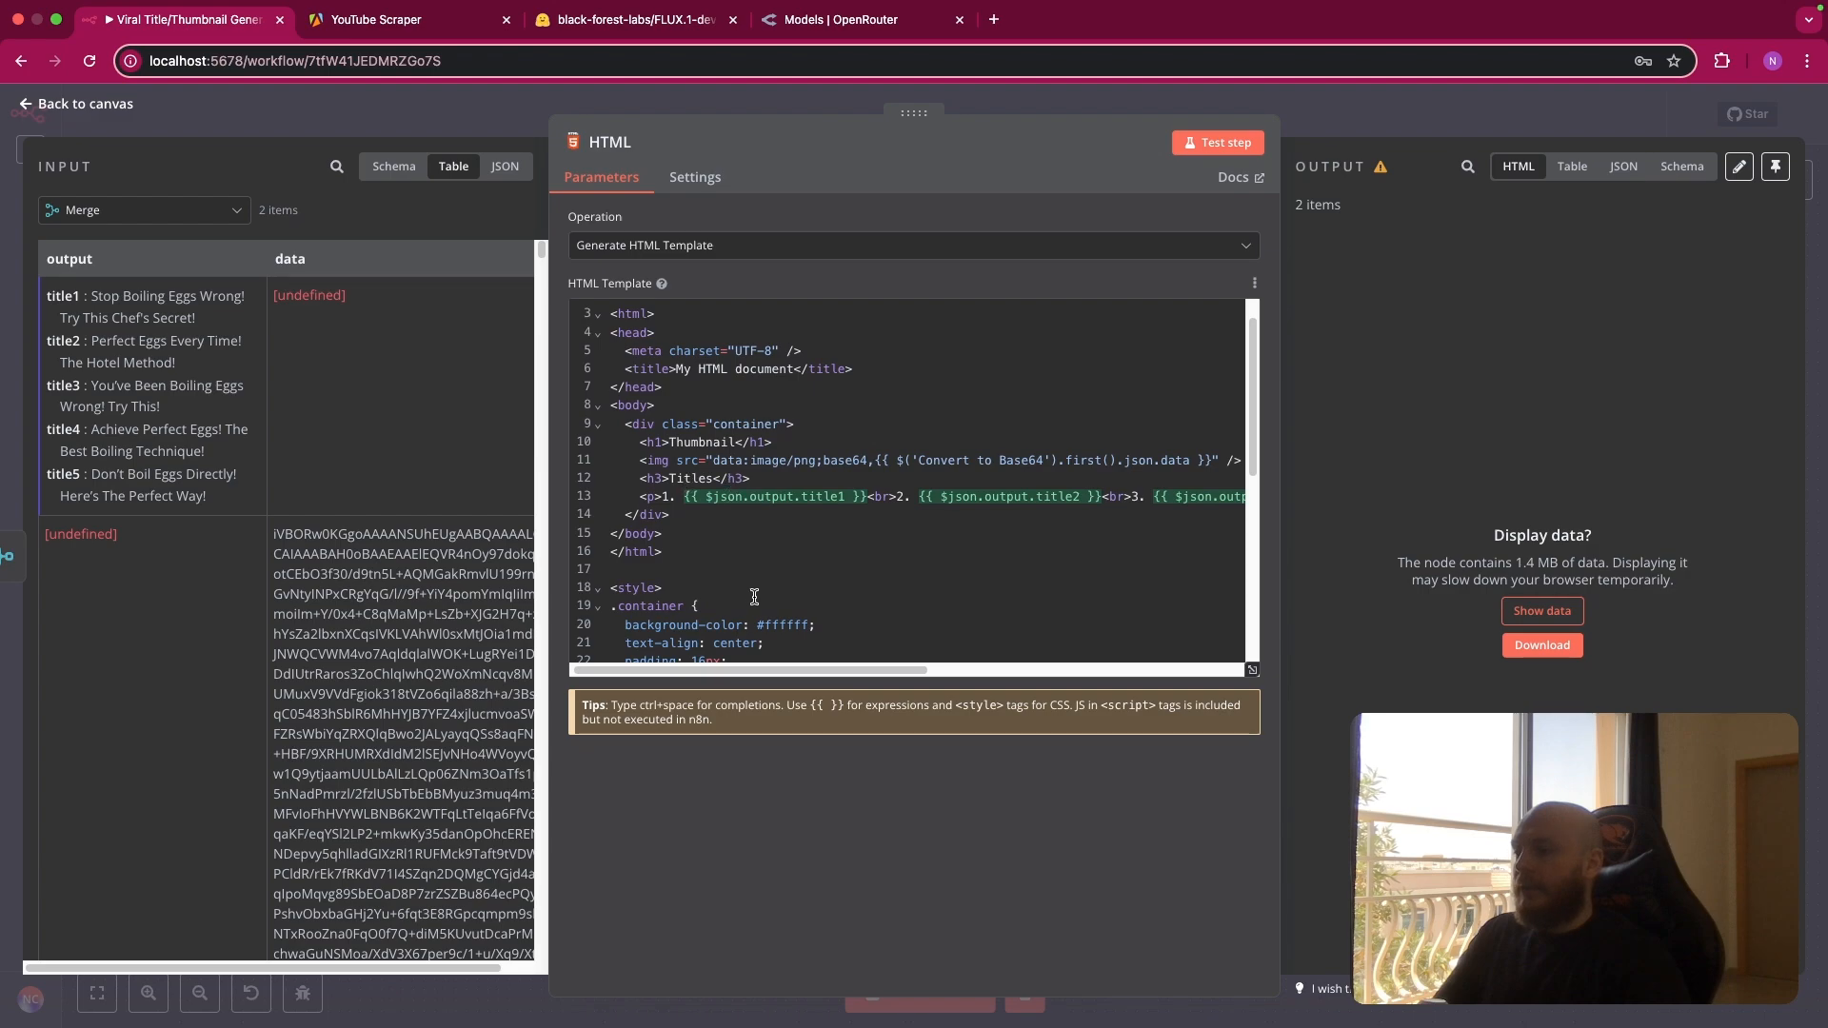
Show the HTML node's input as a schema, compare it with the template's title expressions, and display the rendered HTML output.
left_click(391, 170)
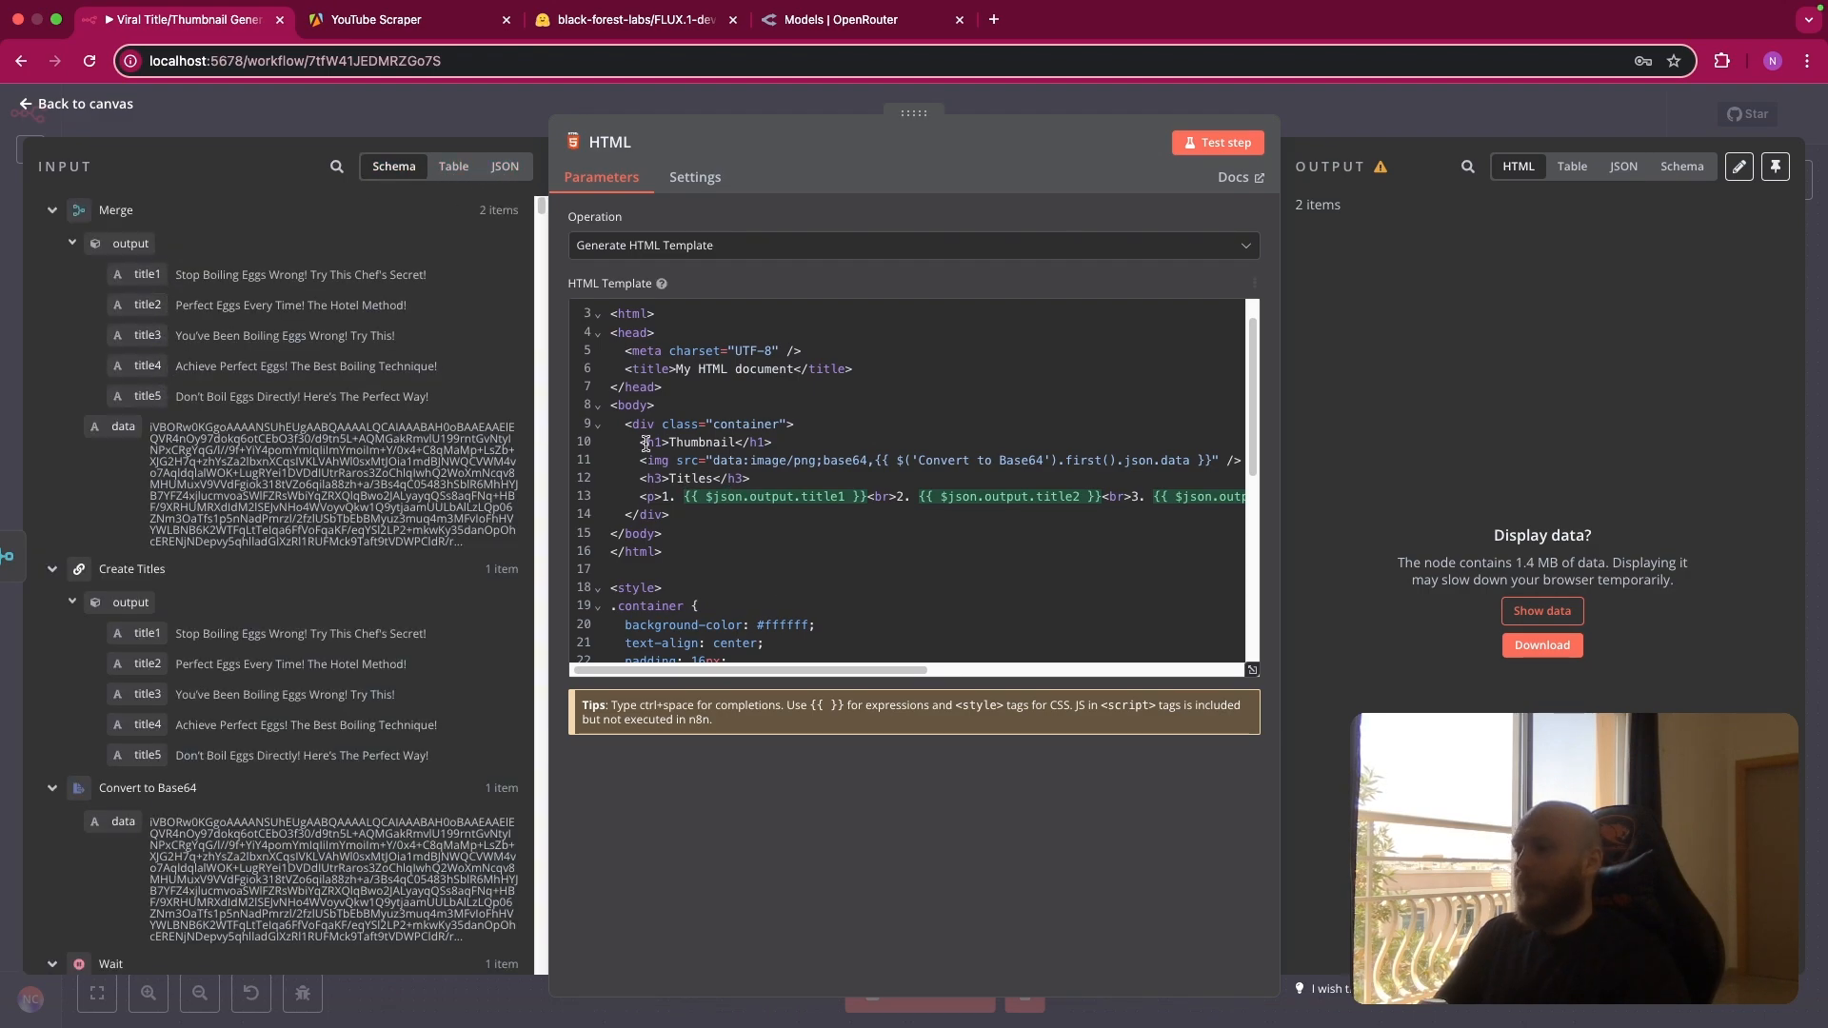
scroll(919, 496, "right", 10)
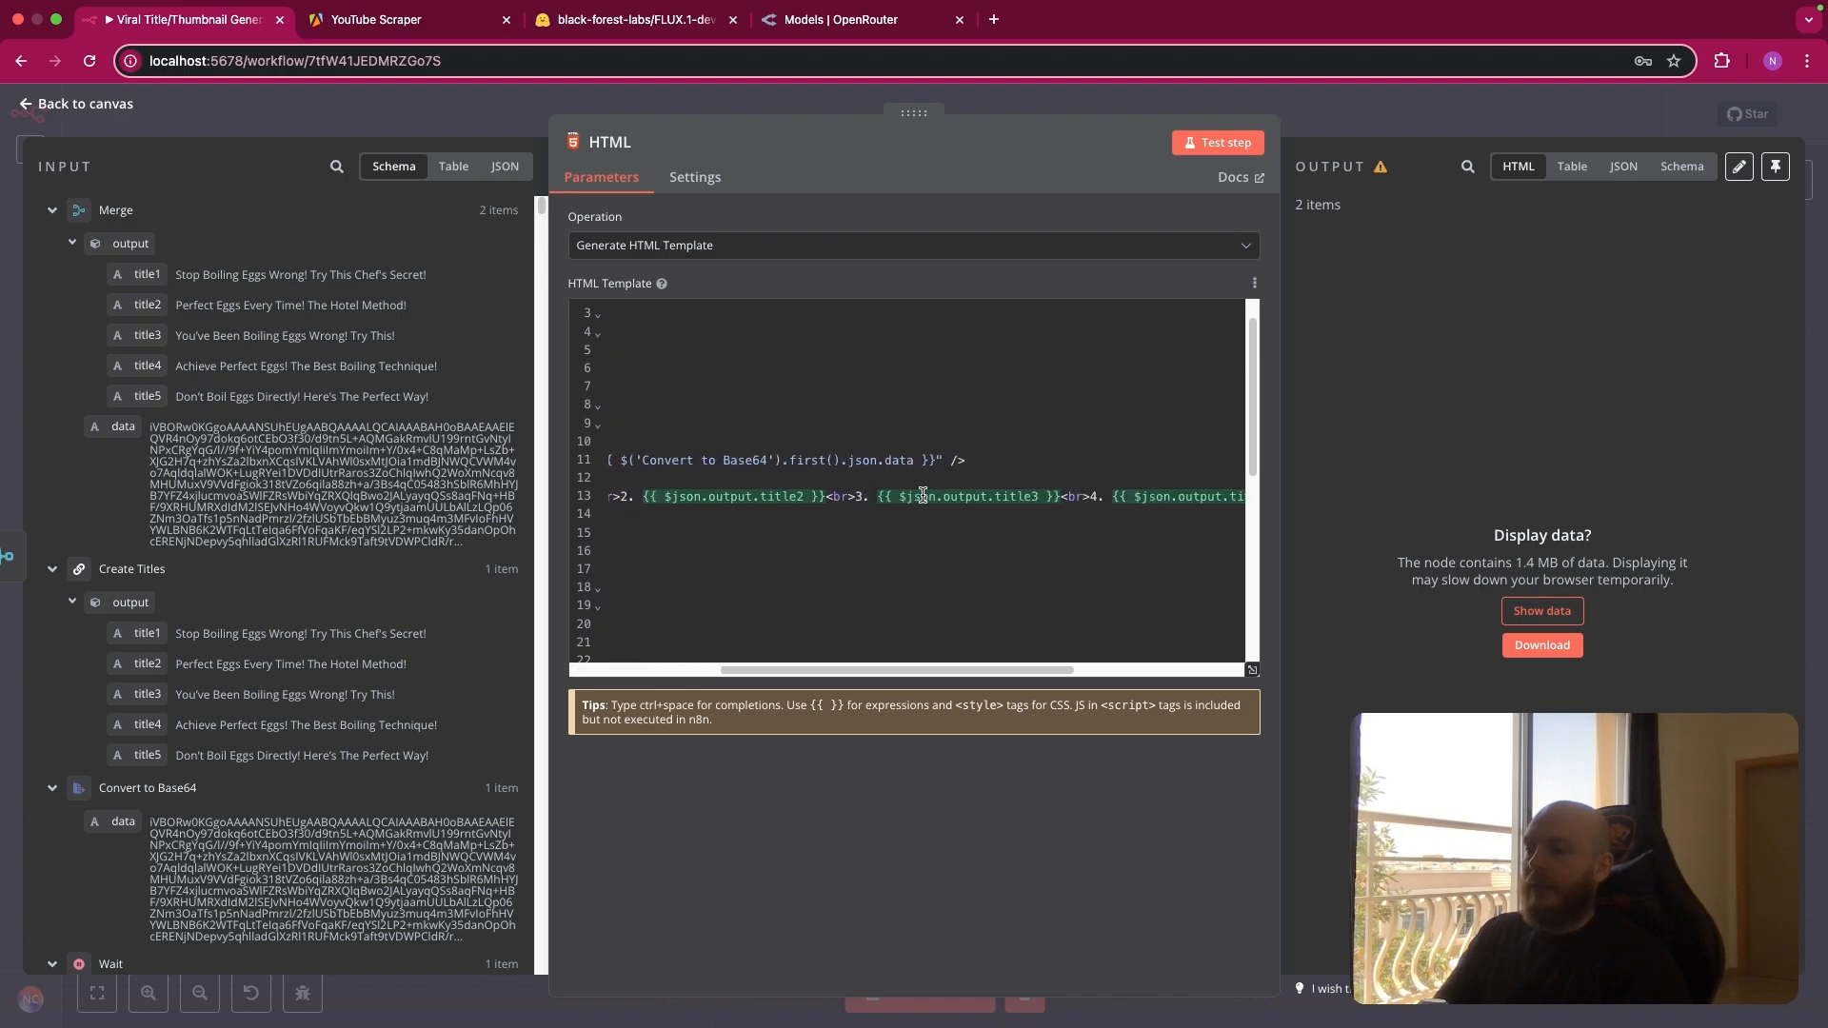
scroll(923, 497, "left", 10)
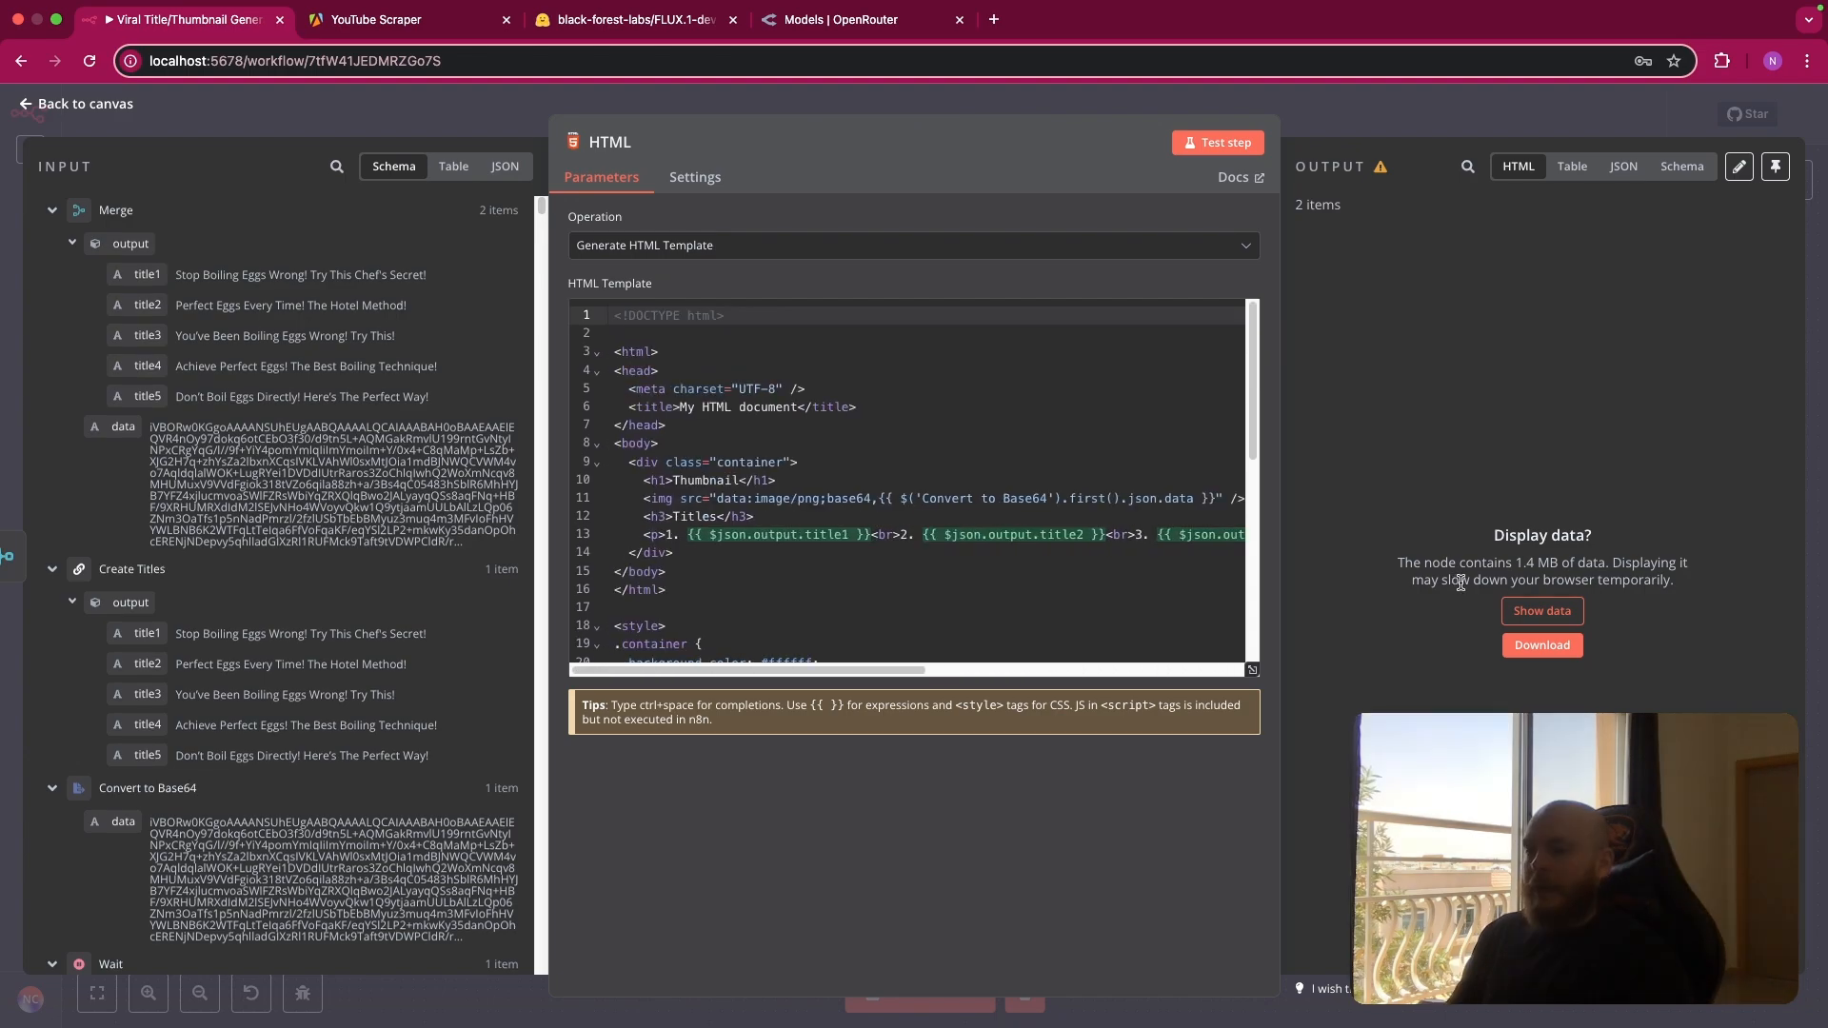
left_click(1543, 611)
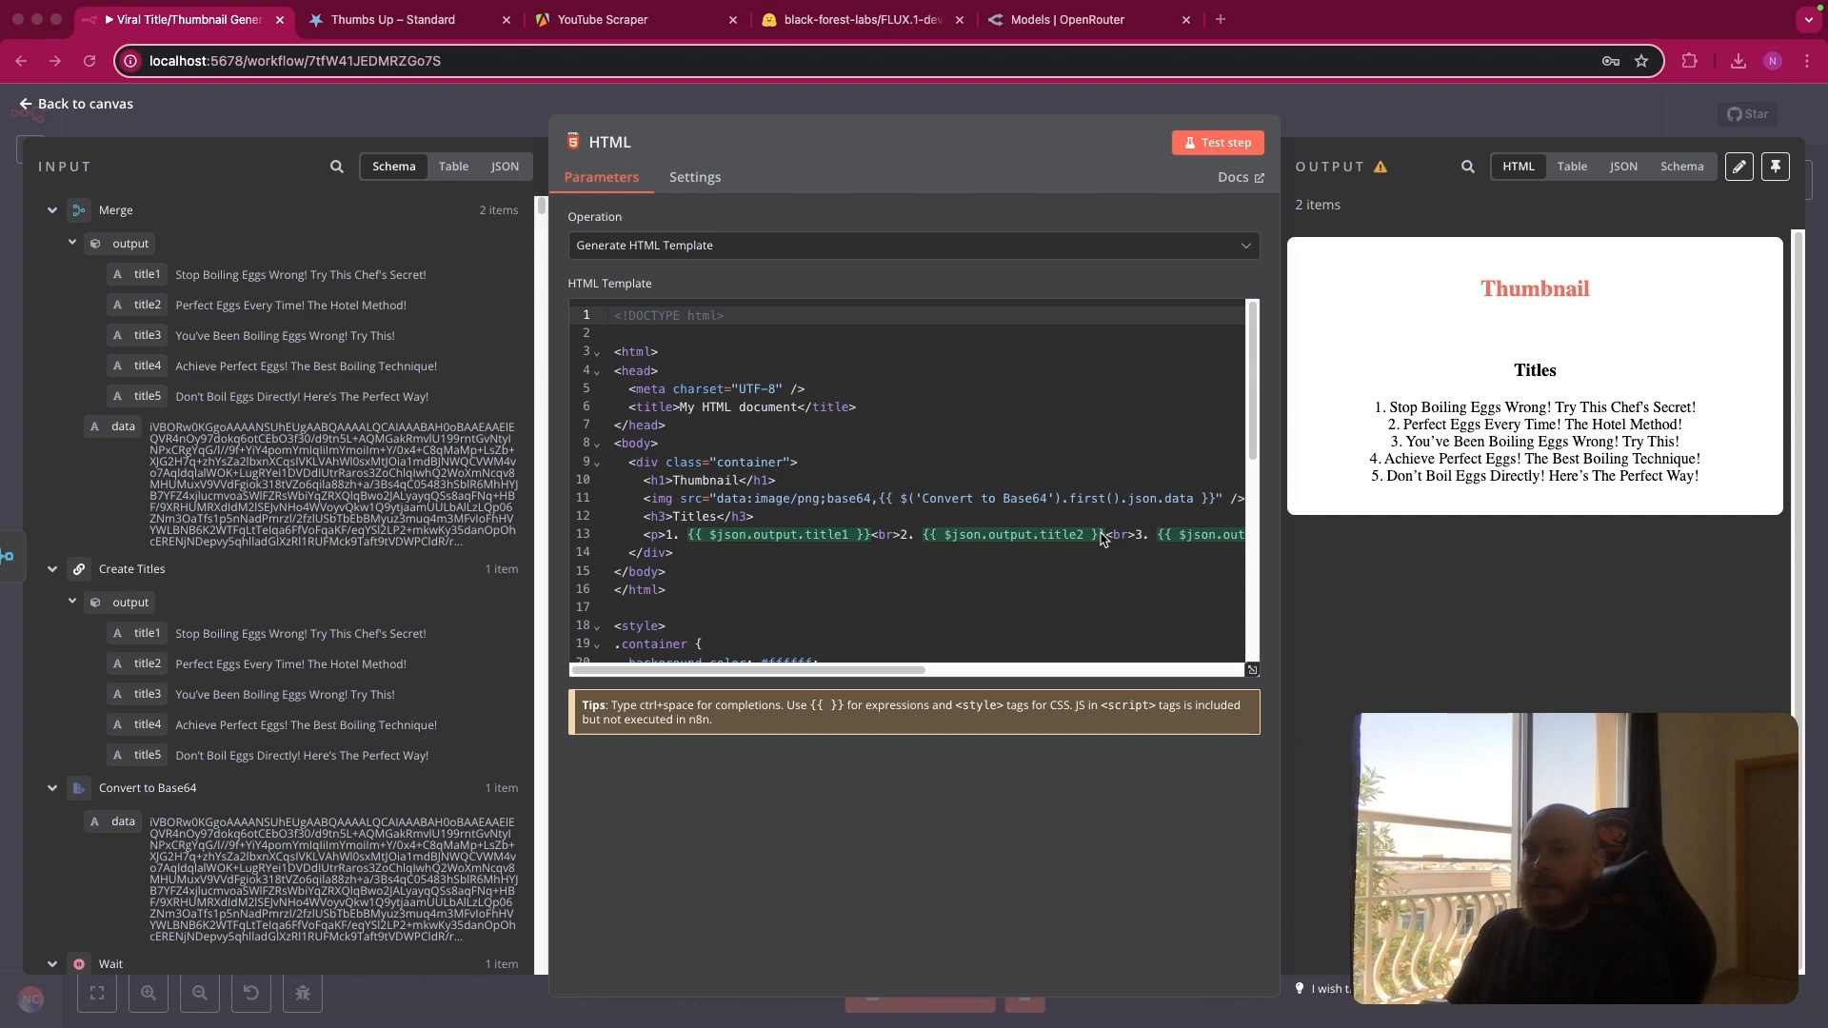
Switch to Thumbs Up to view the thumbnail and title preview, return to the n8n workflow, and check its import options.
key("ctrl+Tab")
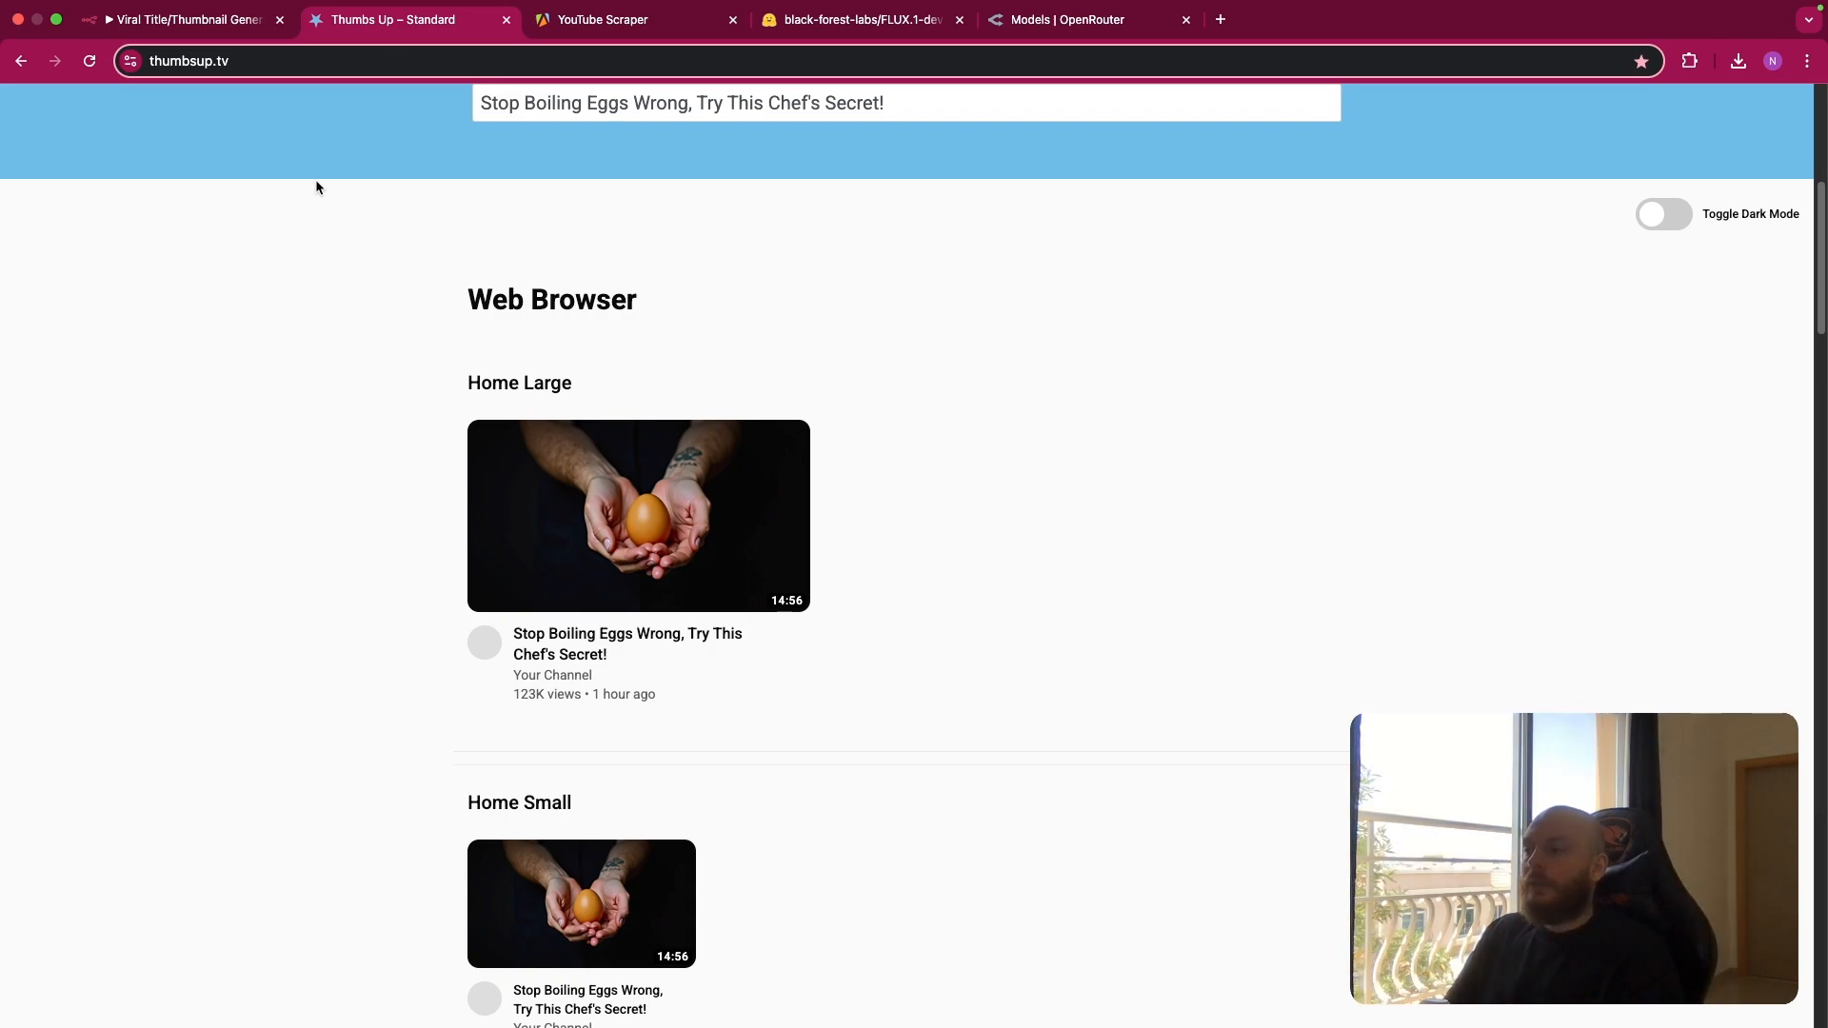
left_click(196, 23)
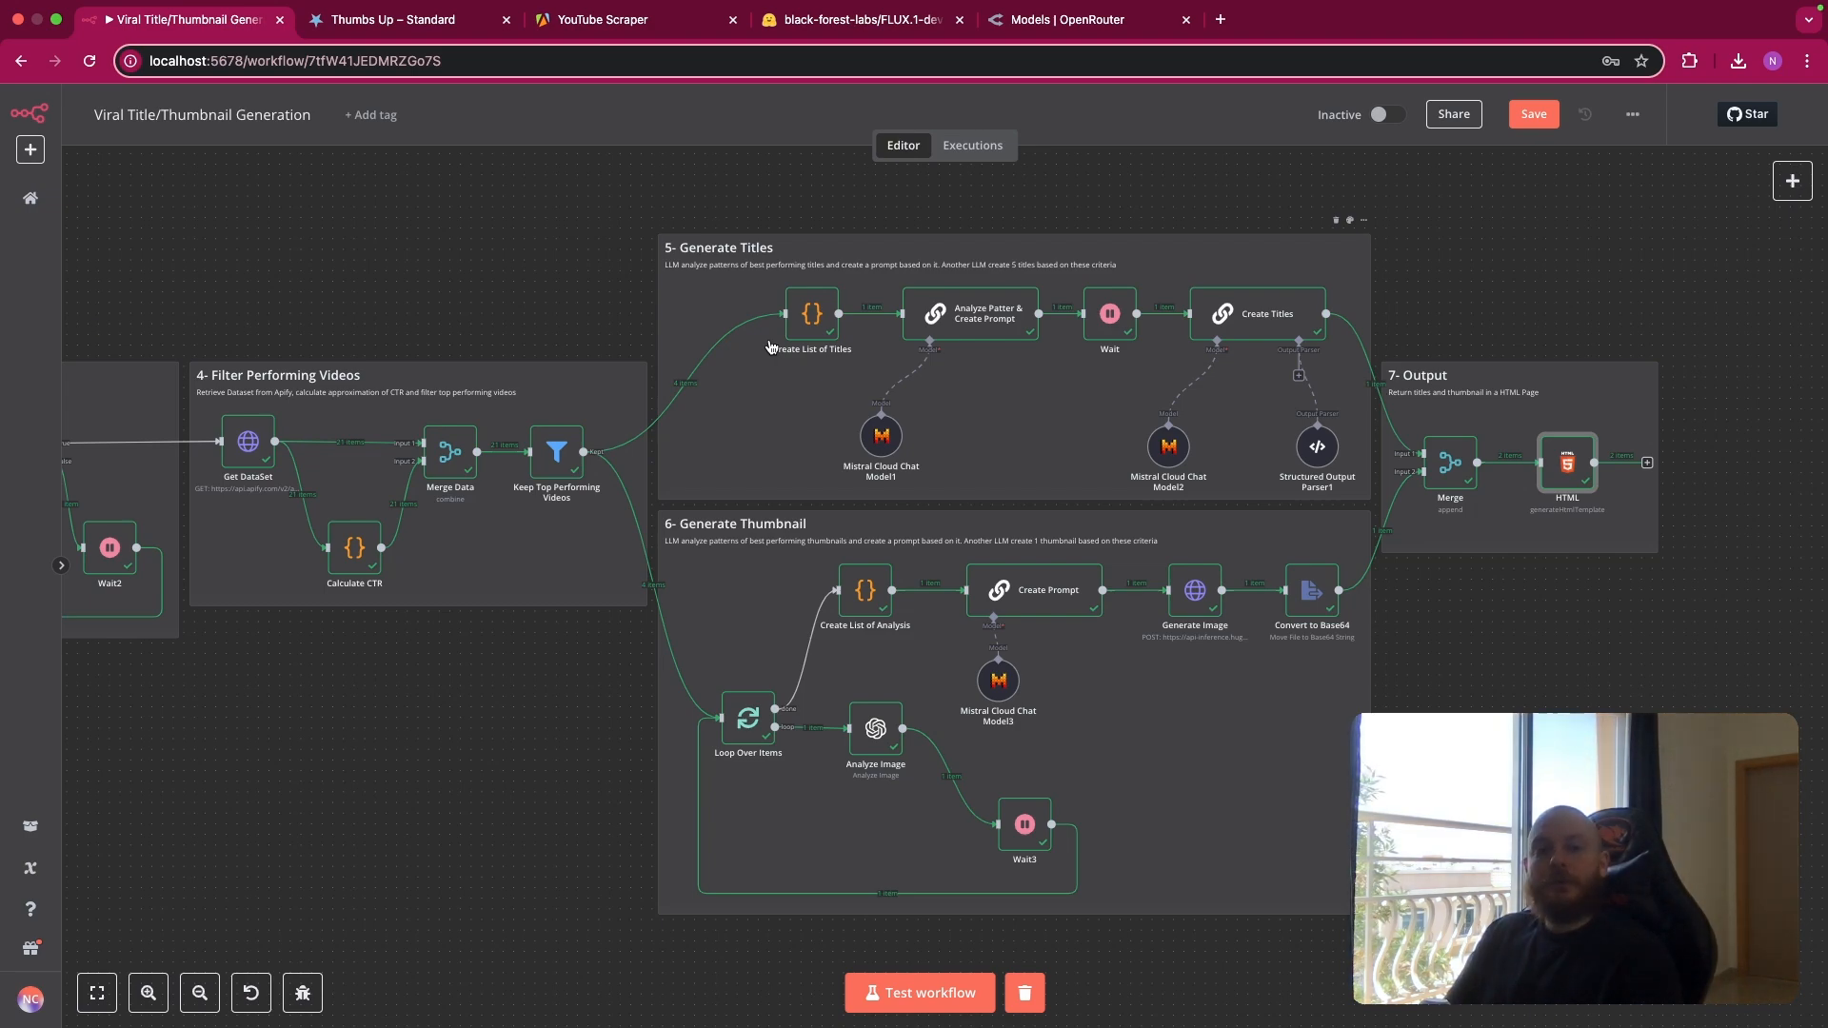
left_click(1632, 114)
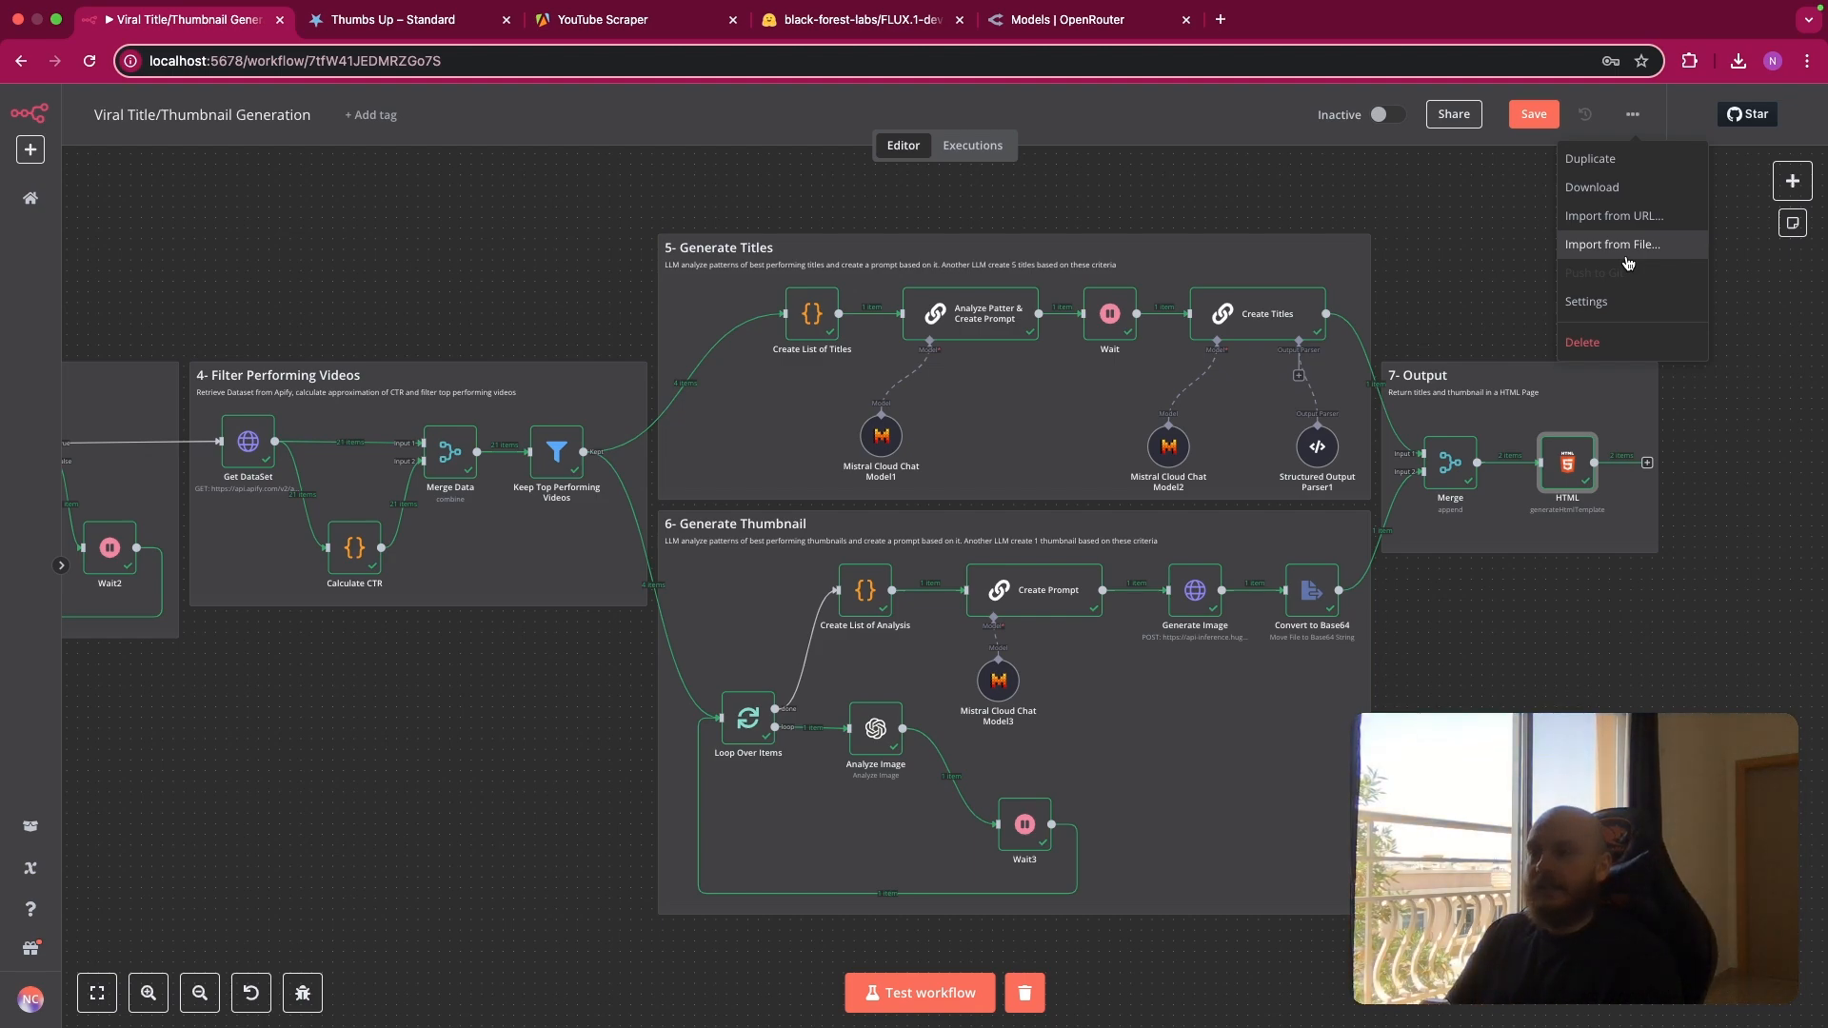
left_click(1460, 226)
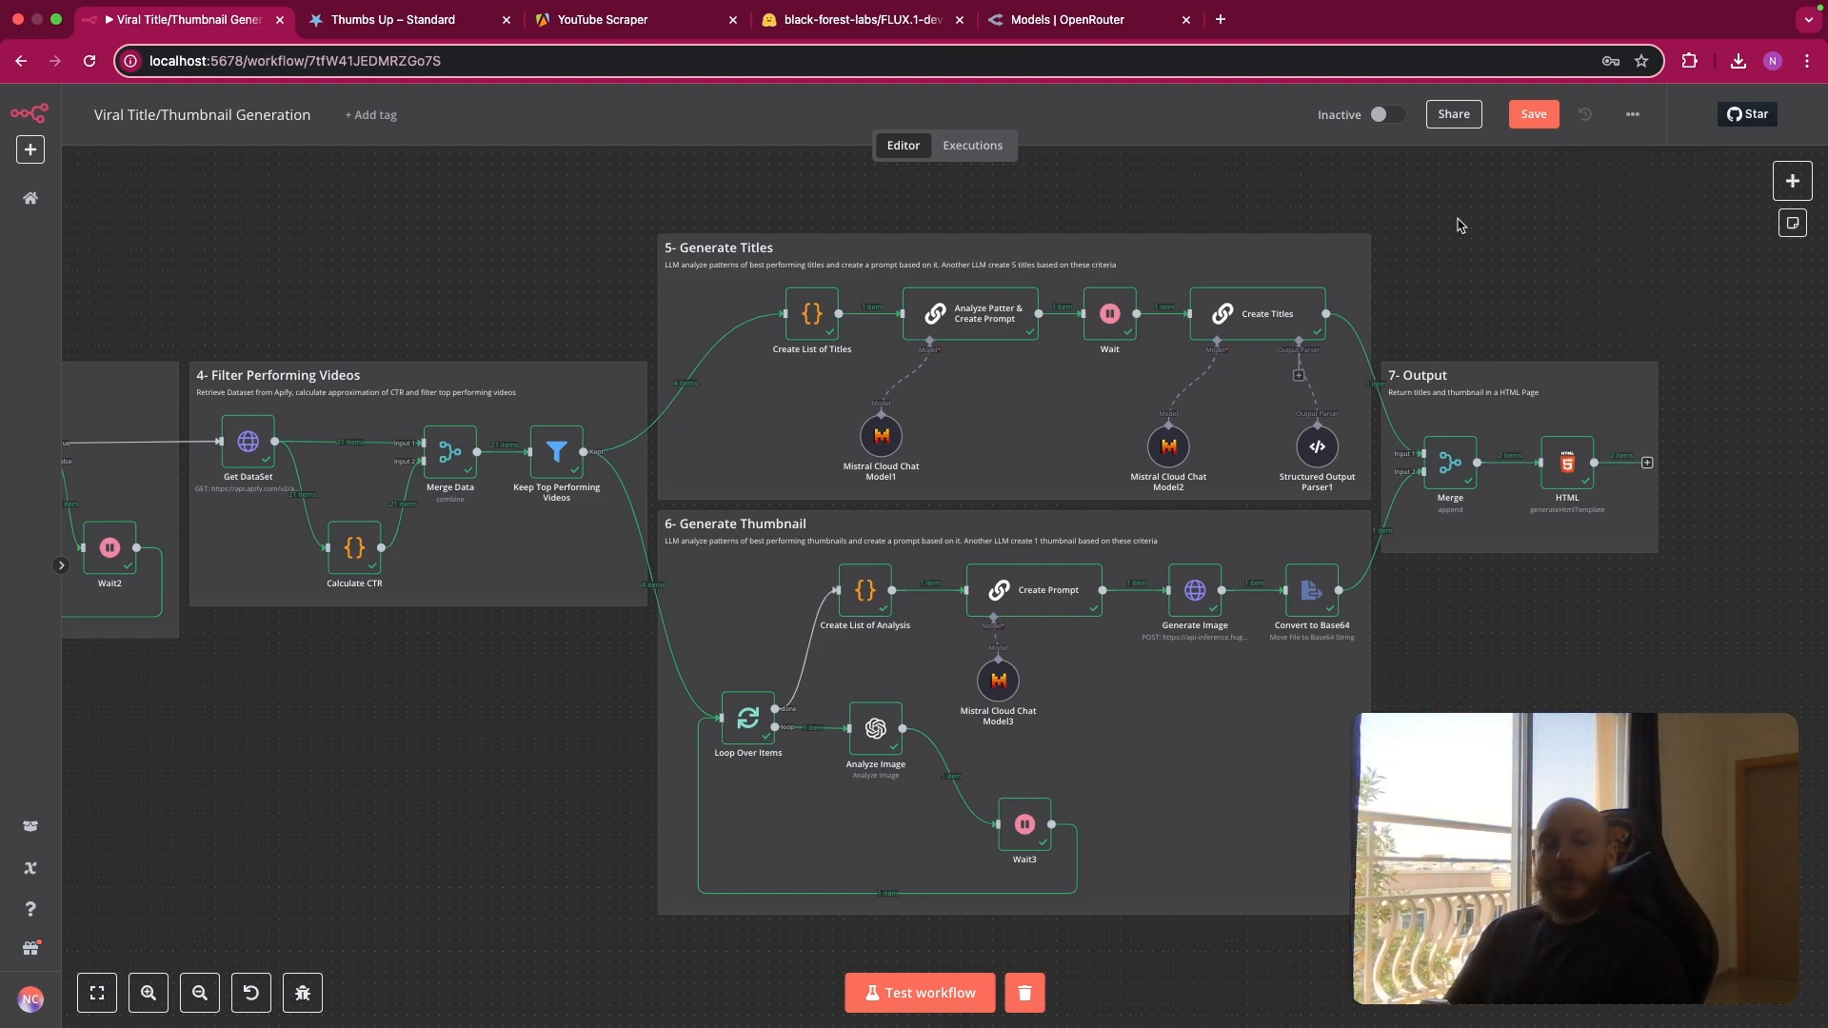